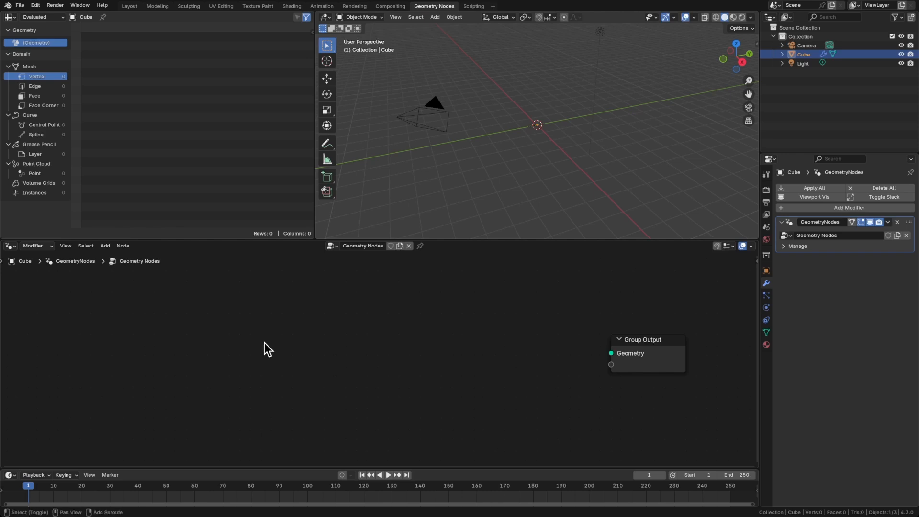
Add a Curve Circle node and connect its Curve output to the Group Output's Geometry input
key(shift+a)
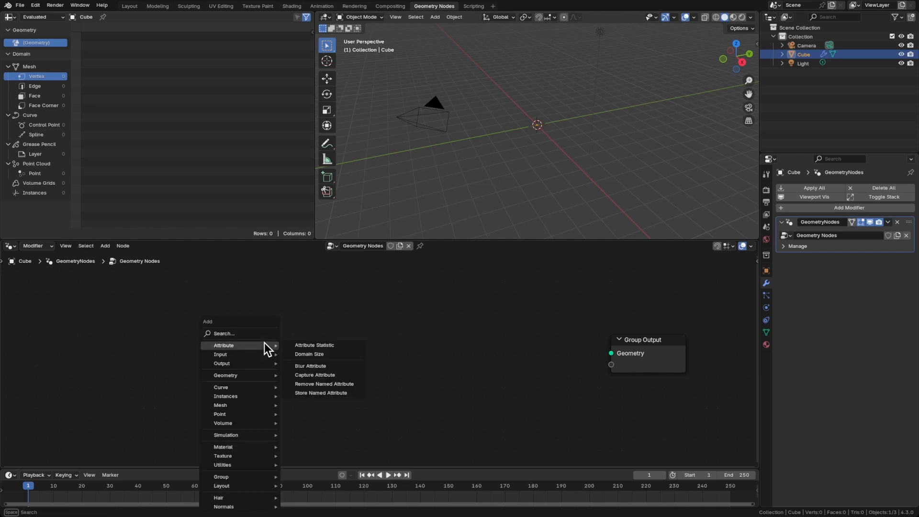
text(curvecir)
key(Return)
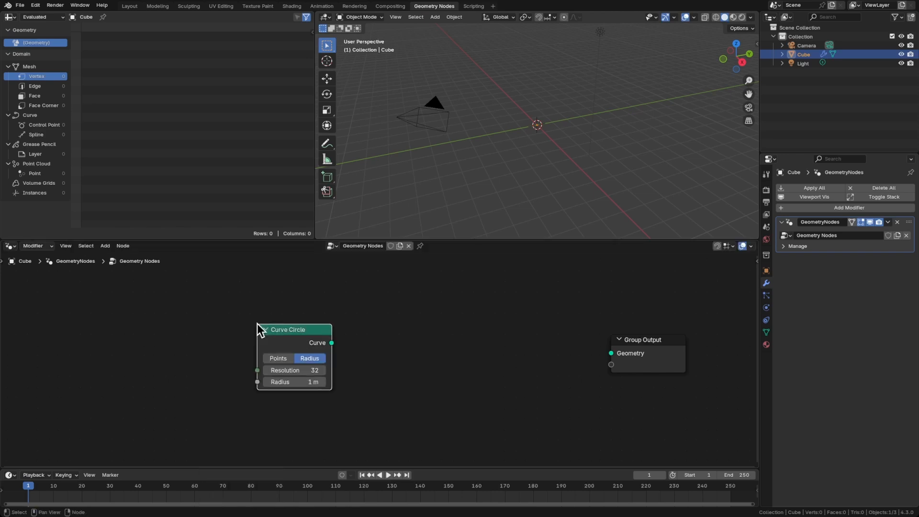
click(257, 324)
alt+shift+click(298, 338)
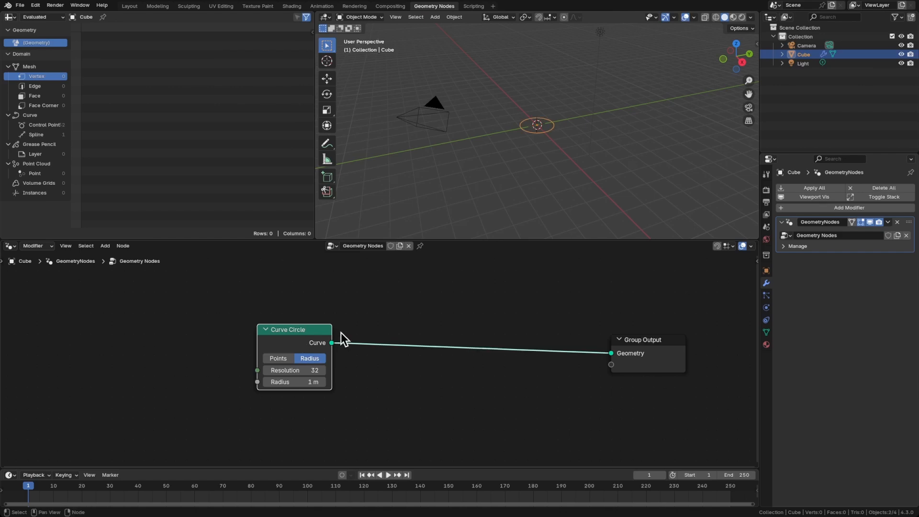
Set the Curve Circle's resolution to 8
mouse_move(531, 182)
middle_down()
mouse_move(525, 168)
mouse_move(553, 114)
mouse_move(541, 175)
middle_up()
drag(297, 364, 291, 360)
click(290, 368)
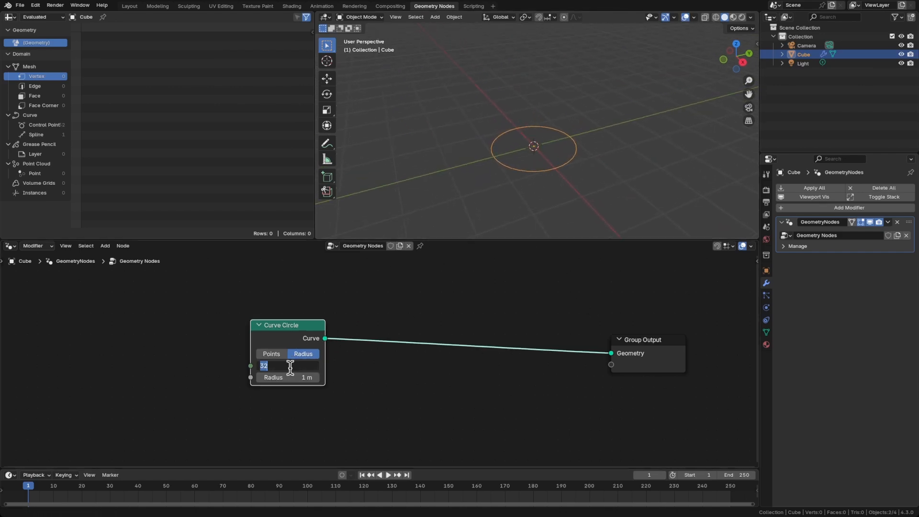
text(8)
key(Return)
Insert an Instance on Points node into the link between Curve Circle and Group Output, with the circle feeding Points
drag(294, 326, 264, 341)
click(392, 371)
key(shift+a)
text(inst)
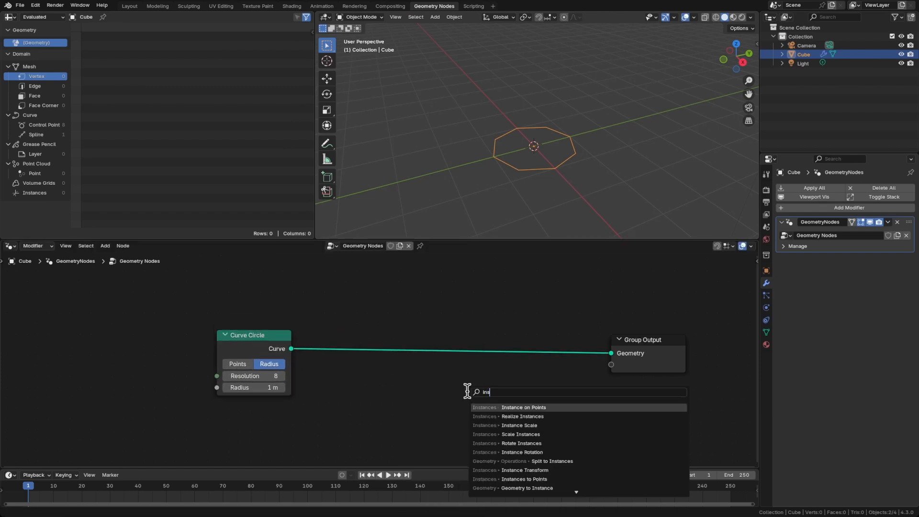
key(Return)
click(449, 300)
Add a Curve Line node and connect its Curve output to the Instance input of Instance on Points
scroll(429, 360, down, 1)
middle_drag(420, 377, 456, 326)
drag(331, 300, 322, 286)
key(shift+a)
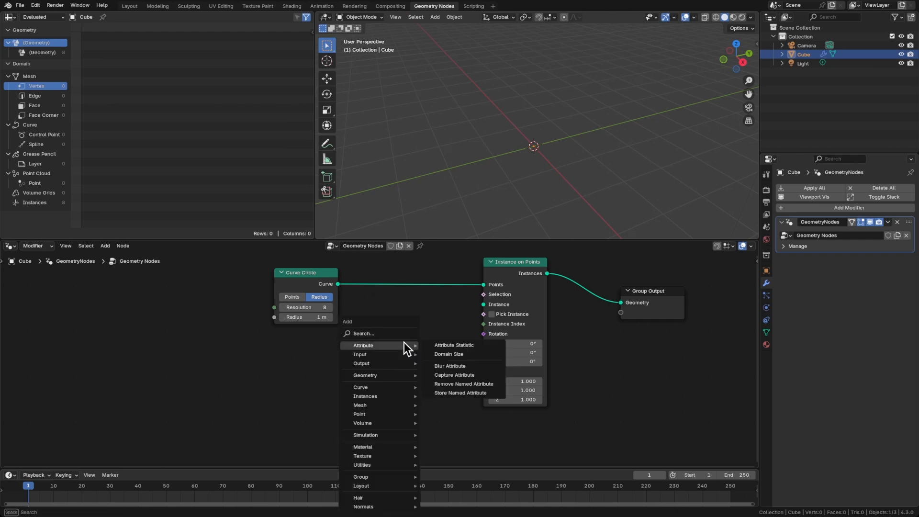
text(curve line)
key(Return)
click(404, 343)
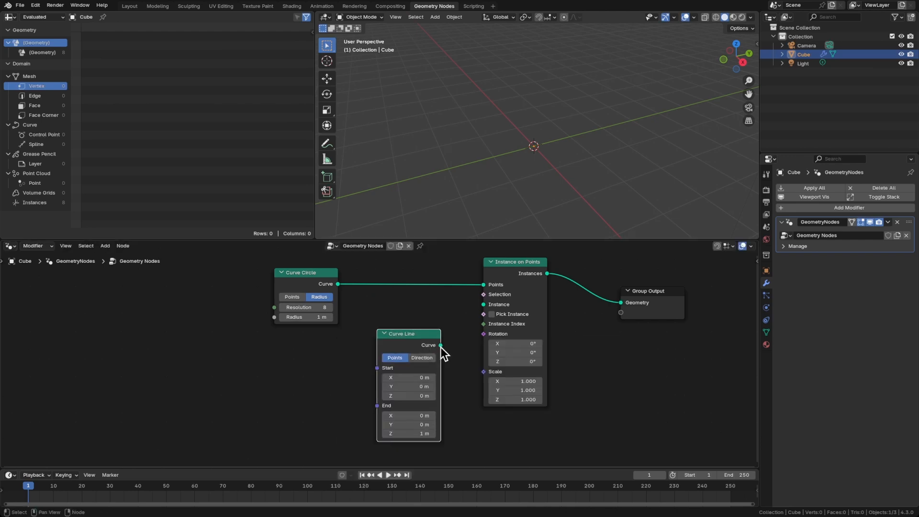
drag(440, 345, 454, 336)
drag(485, 306, 484, 304)
Rearrange the Curve Circle, Curve Line, Instance on Points and Group Output nodes to open space between them
drag(526, 262, 534, 276)
drag(637, 312, 668, 282)
drag(522, 276, 537, 269)
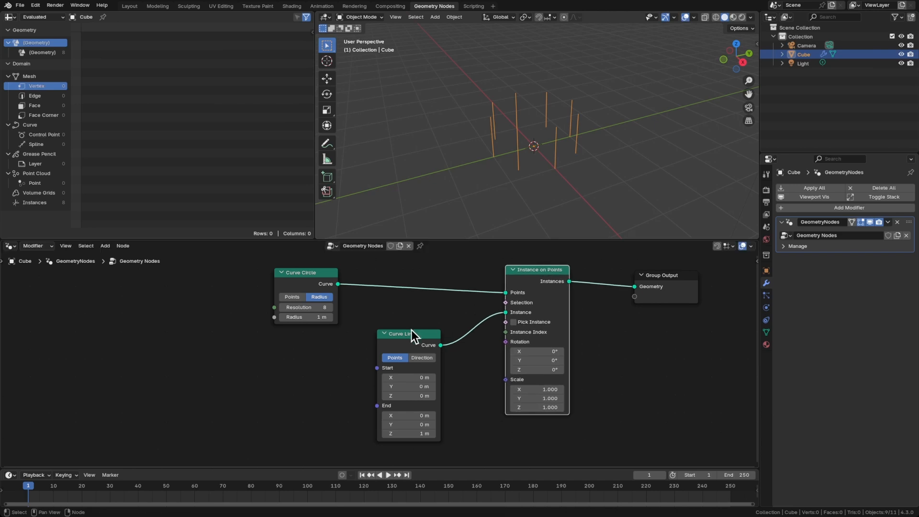
drag(412, 339, 430, 346)
drag(317, 281, 320, 276)
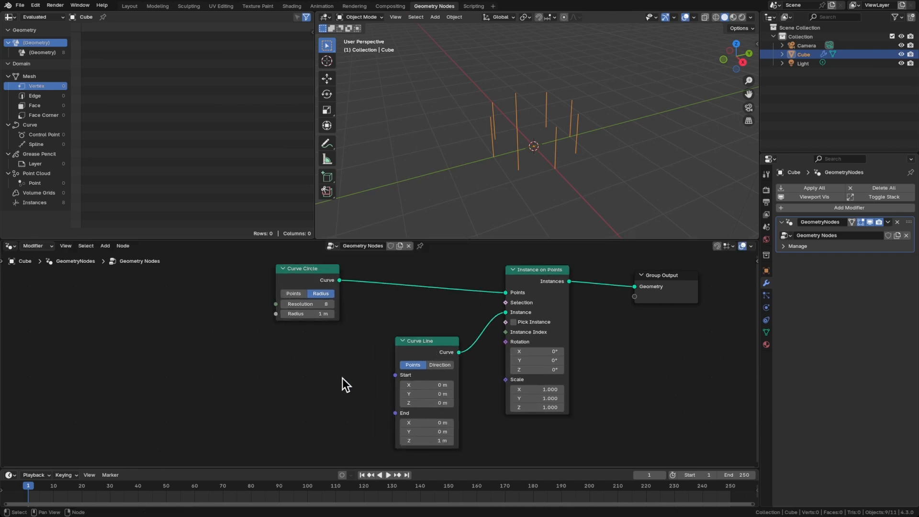
drag(542, 286, 561, 281)
drag(441, 347, 456, 353)
drag(315, 280, 272, 280)
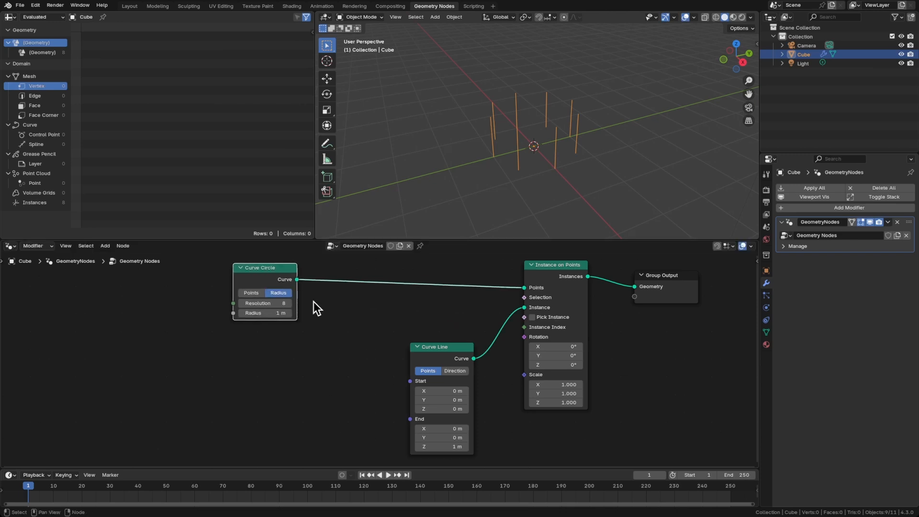
Add a Sample Curve node below the Curve Circle and feed the circle's Curve output into its Curves input
key(shift+a)
text(sample)
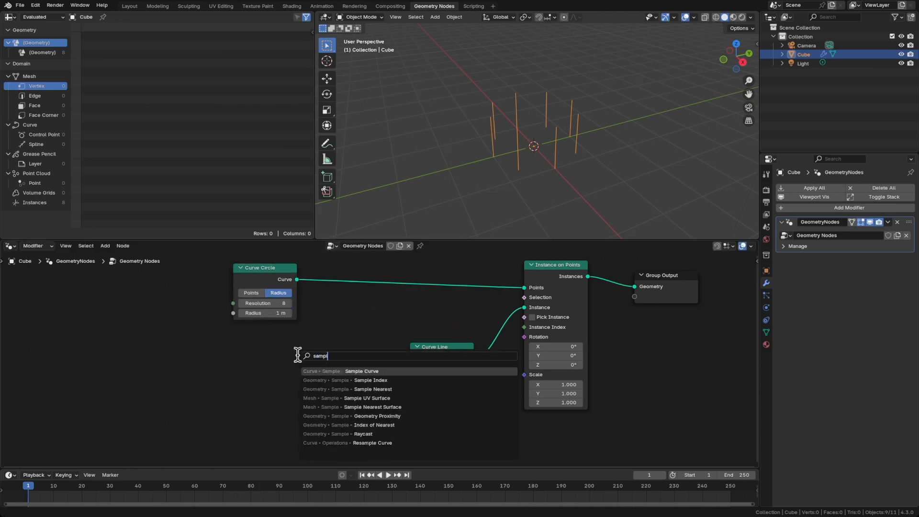
key(Return)
click(313, 327)
drag(297, 279, 314, 416)
drag(441, 348, 438, 308)
middle_drag(500, 361, 529, 306)
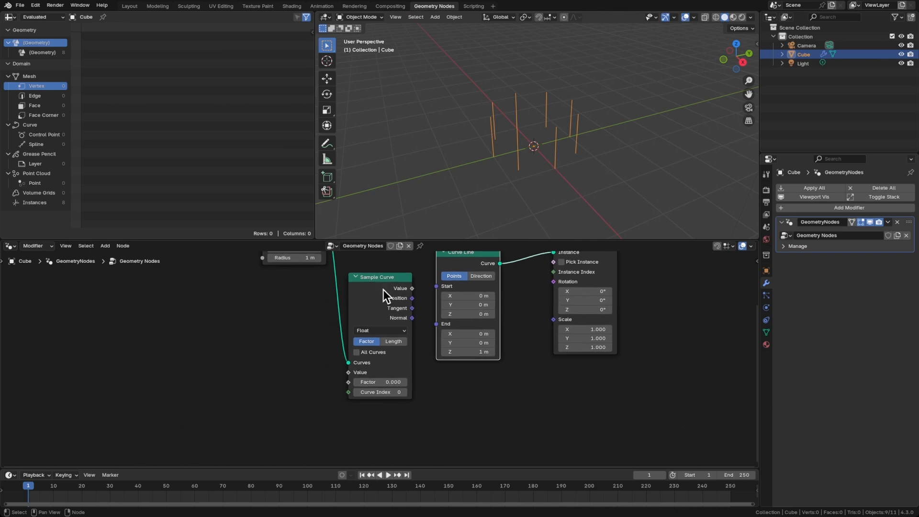
drag(384, 290, 390, 343)
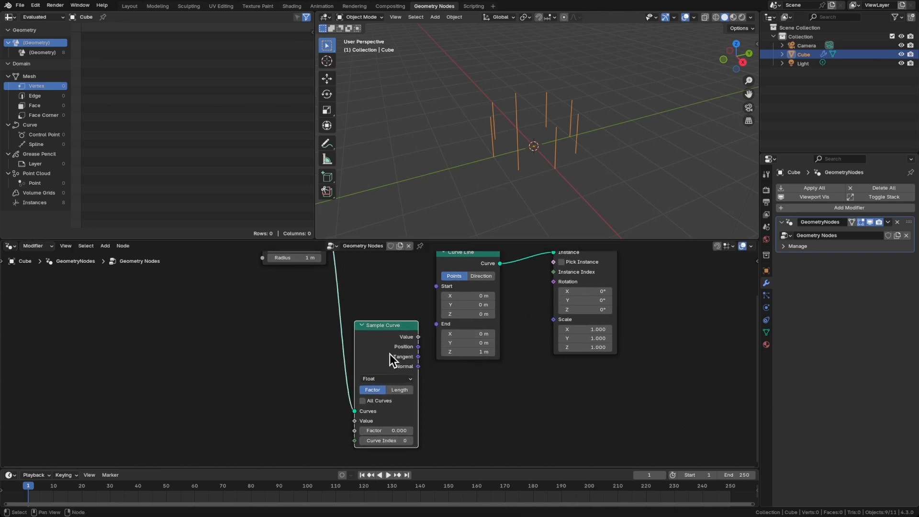
click(481, 412)
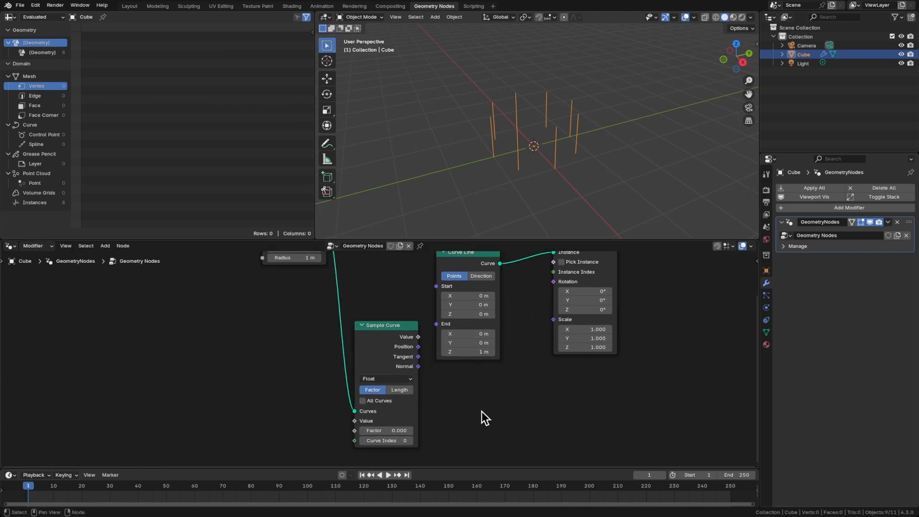
Sketch annotation strokes outward from the instanced lines as seen from above, and erase them
click(539, 154)
key(grave)
click(542, 73)
middle_drag(536, 160, 538, 136)
drag(495, 133, 461, 137)
drag(513, 167, 481, 195)
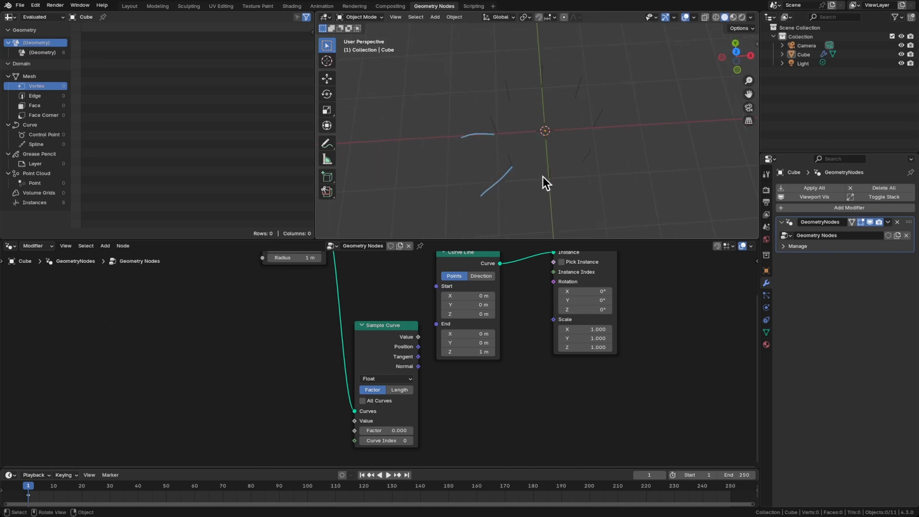
mouse_move(483, 126)
right_down()
mouse_move(490, 142)
mouse_move(473, 167)
right_up()
Add an Align Rotation to Vector node, linking Sample Curve's Normal to its Vector and its Rotation output to Instance on Points' Rotation
key(shift+a)
text(align)
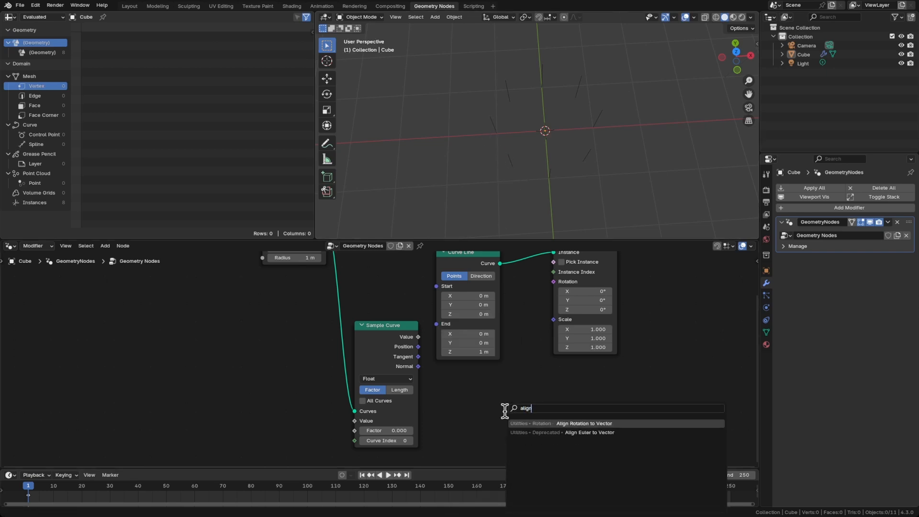
key(Return)
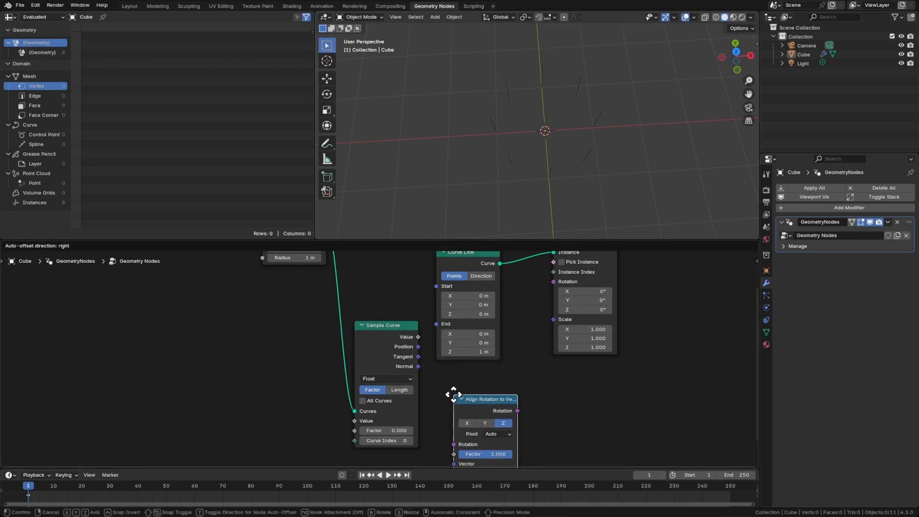
click(452, 373)
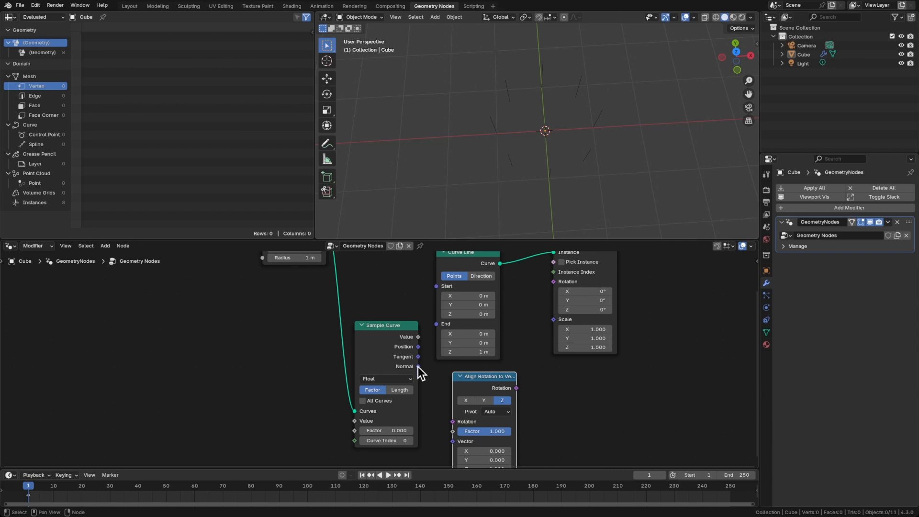
drag(418, 367, 448, 433)
middle_drag(440, 418, 444, 405)
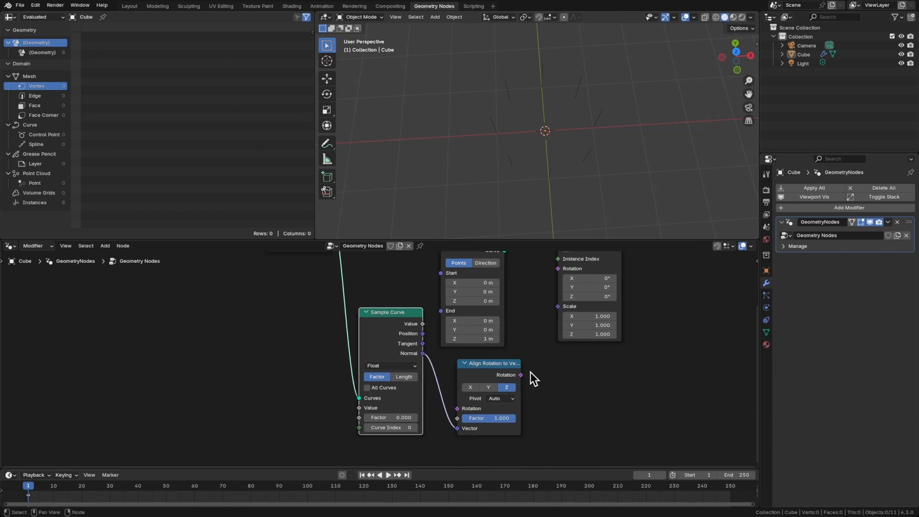
drag(521, 375, 558, 269)
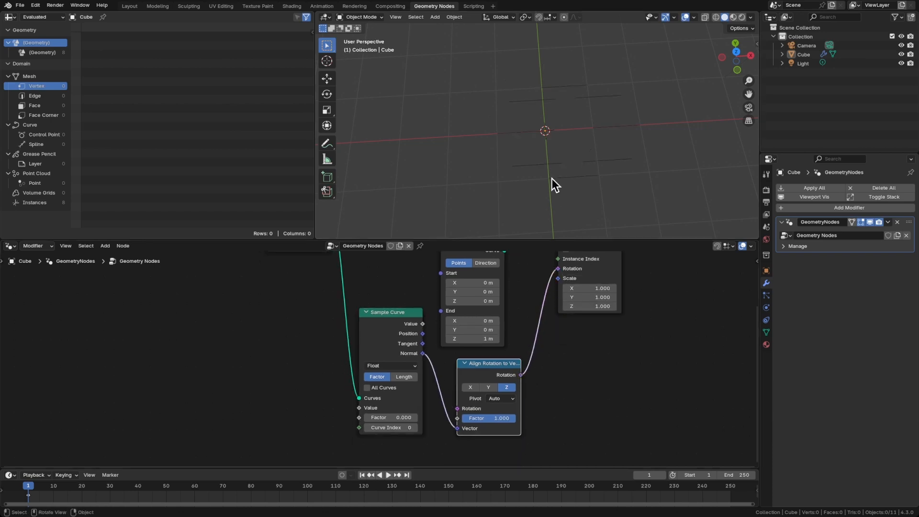
Add a Spline Parameter node and connect its Factor output to the Sample Curve's Factor input
middle_drag(553, 179, 582, 135)
middle_drag(361, 361, 412, 368)
key(shift+a)
text(splinepa)
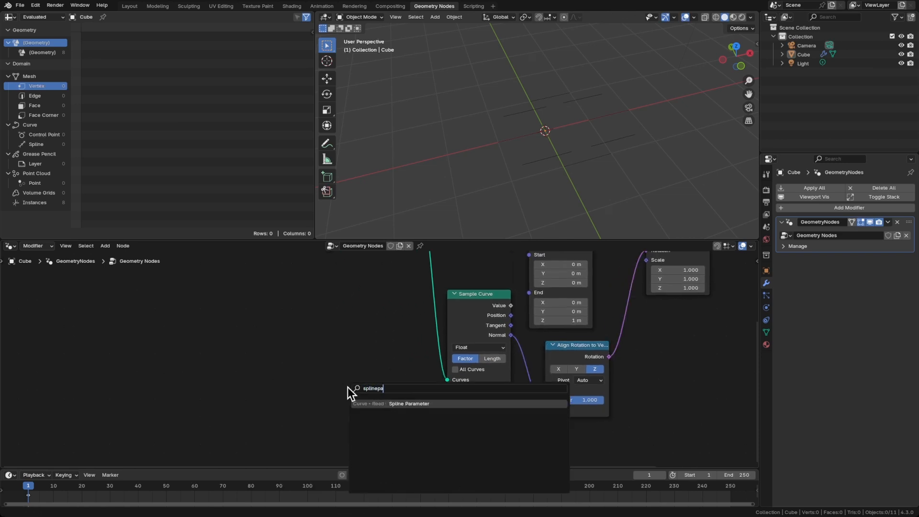
key(Return)
click(378, 387)
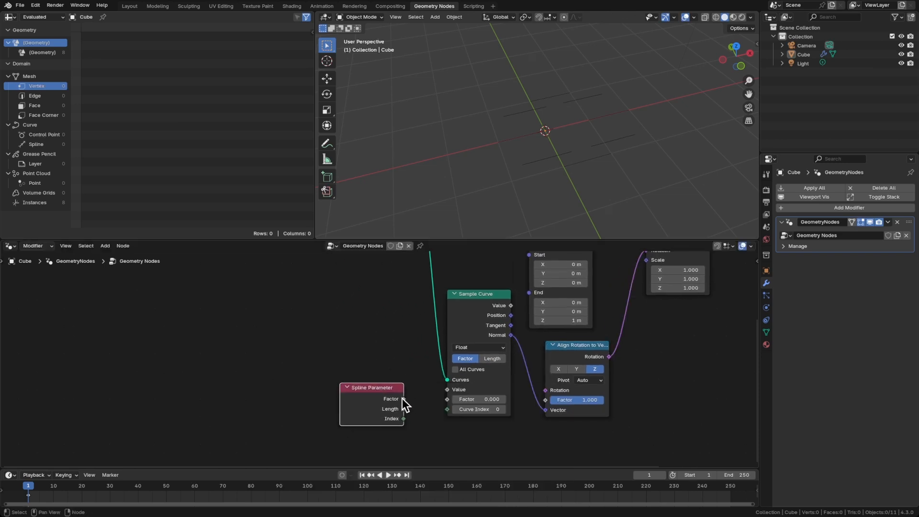
drag(402, 398, 443, 399)
middle_drag(550, 147, 530, 137)
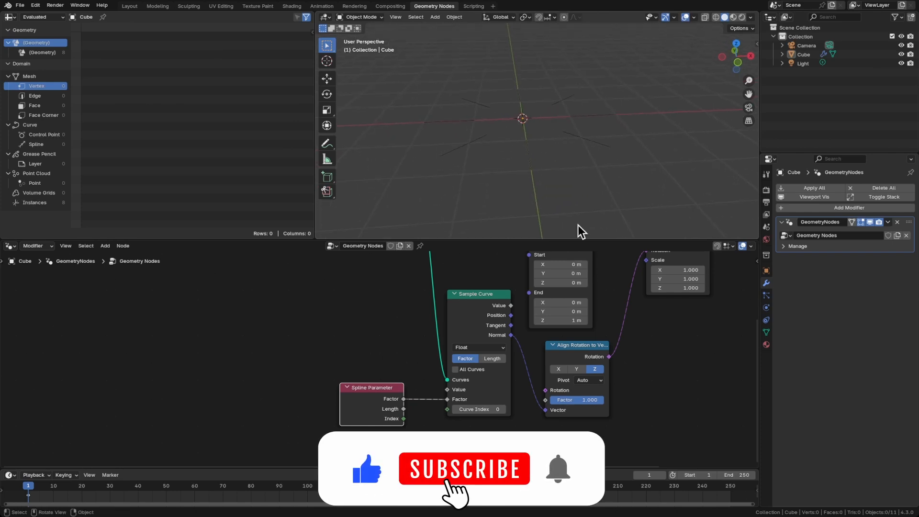
Spread the Group Output and Instance on Points nodes farther apart and set the Curve Circle's radius to 0.27 m
middle_drag(612, 309, 565, 354)
scroll(566, 354, down, 3)
drag(603, 298, 707, 297)
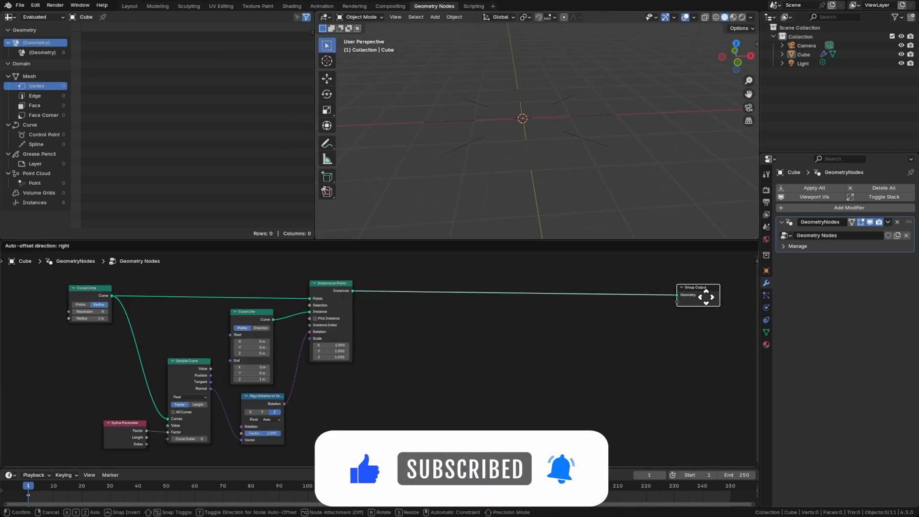
click(445, 374)
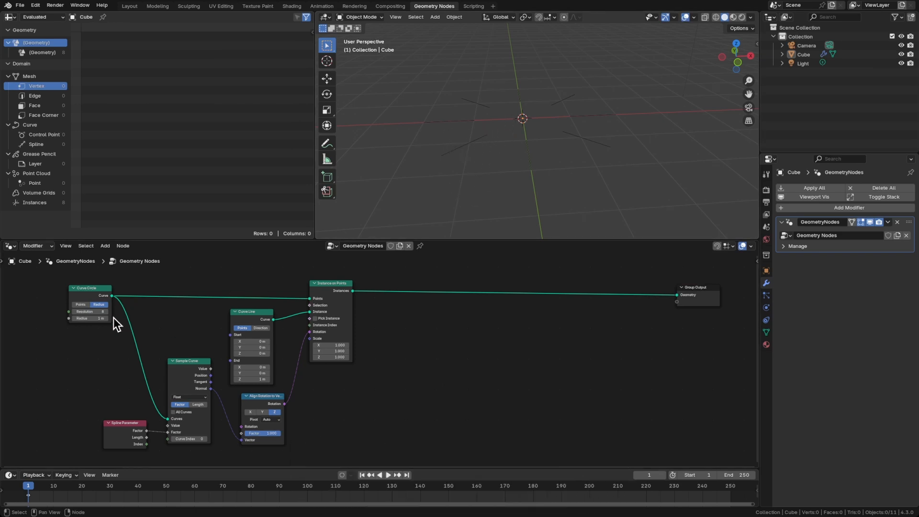
drag(95, 318, 93, 319)
middle_drag(484, 125, 497, 139)
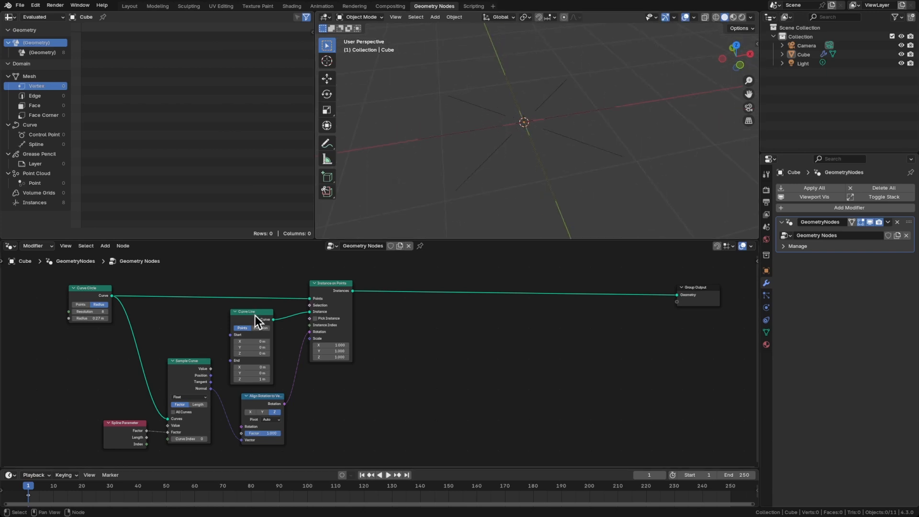
drag(335, 292, 386, 290)
drag(267, 328, 263, 326)
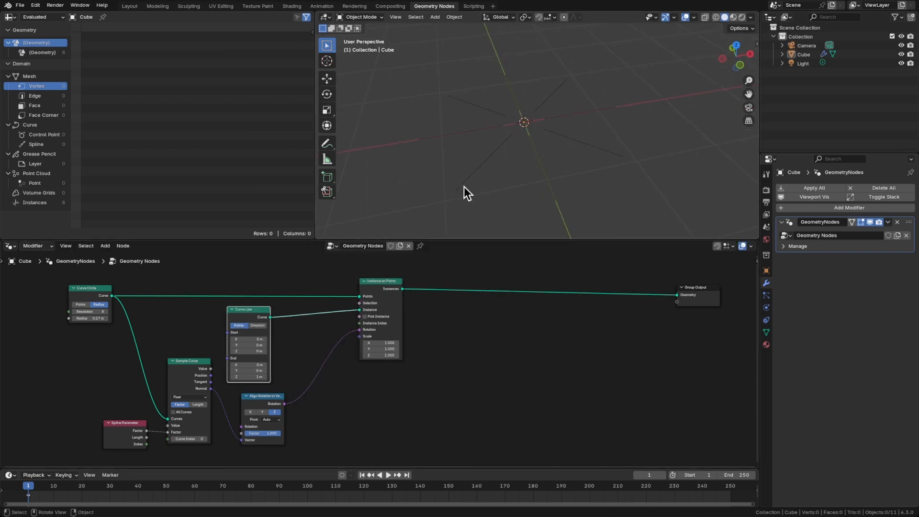
Sketch a curved annotation stroke starting along one radial line in the viewport, and erase it
key(d)
drag(505, 140, 396, 123)
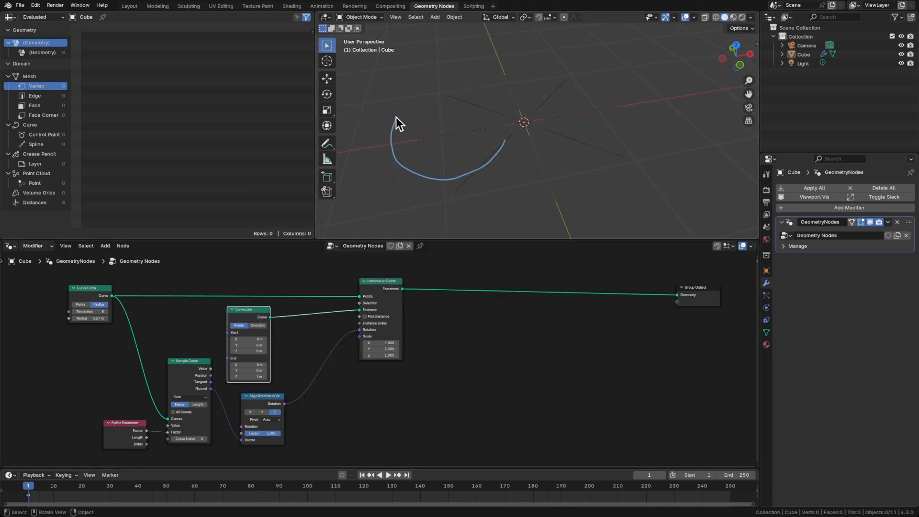
mouse_move(400, 113)
right_down()
mouse_move(427, 170)
mouse_move(497, 150)
right_up()
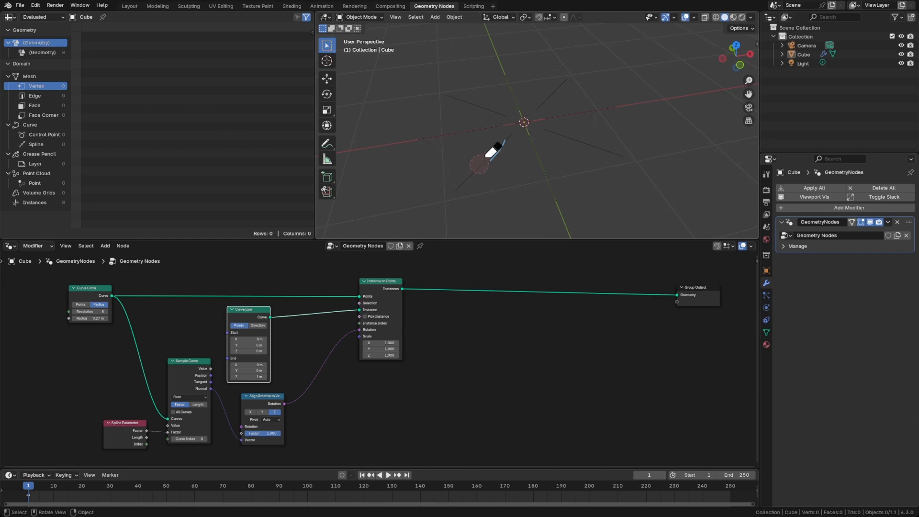
Insert a Resample Curve node between Curve Line and Instance on Points, with its count set to 12
drag(394, 295, 425, 283)
key(shift+a)
text(resample)
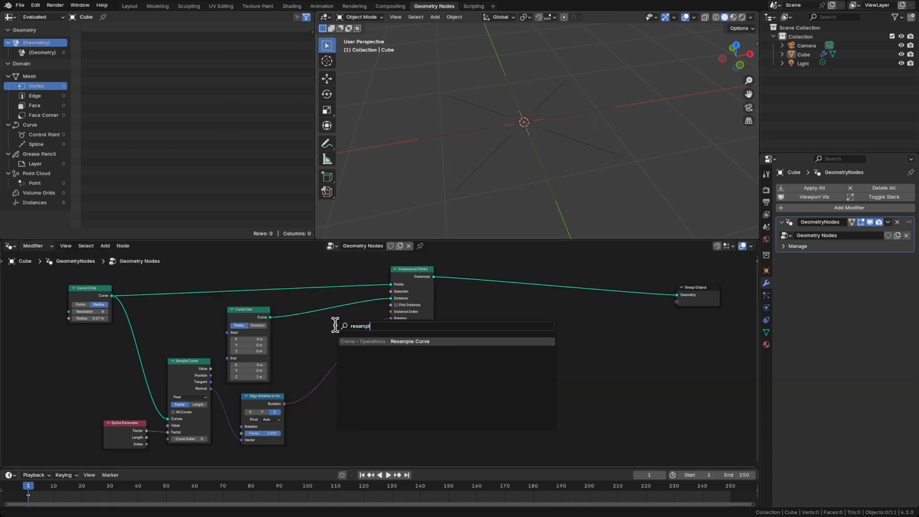
key(Return)
click(300, 307)
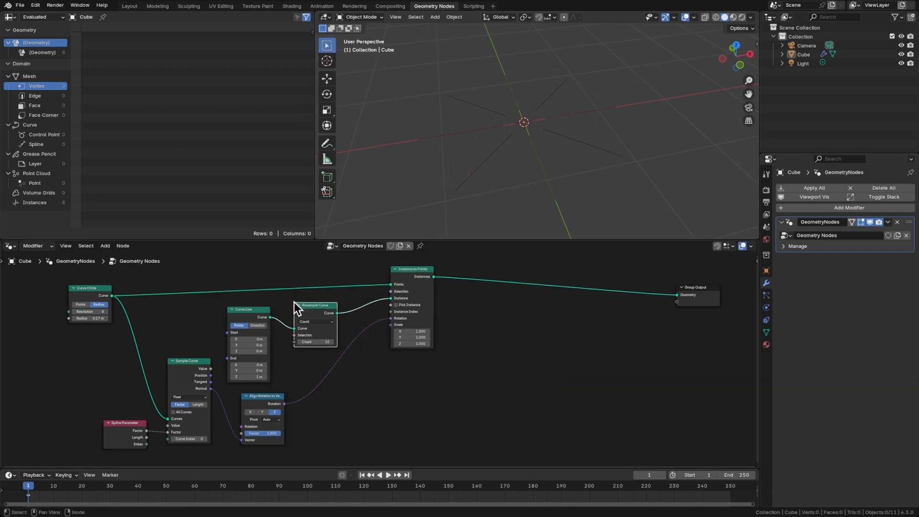
click(317, 341)
text(12)
key(Return)
Move the Group Output farther out and insert a Set Position node between Instance on Points and Group Output
middle_drag(507, 329, 441, 336)
drag(637, 308, 693, 300)
click(550, 332)
key(shift+a)
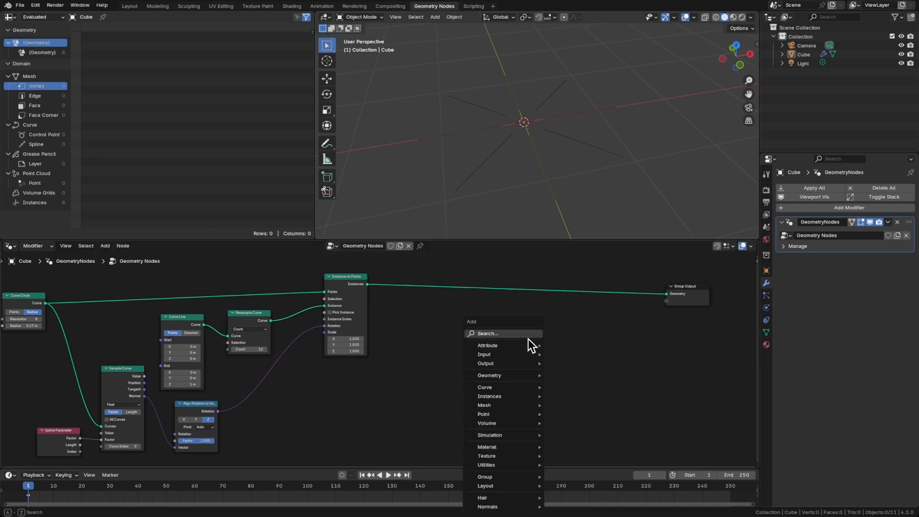
text(set pos)
key(Return)
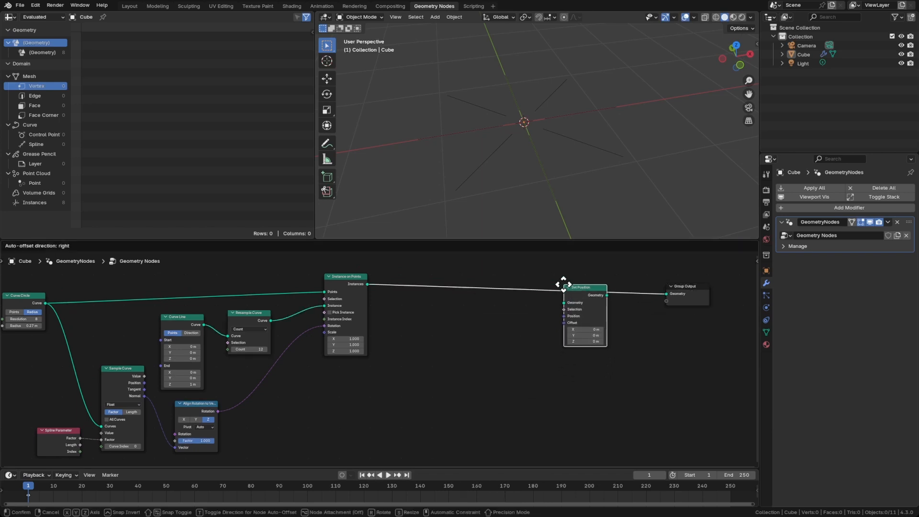
click(538, 286)
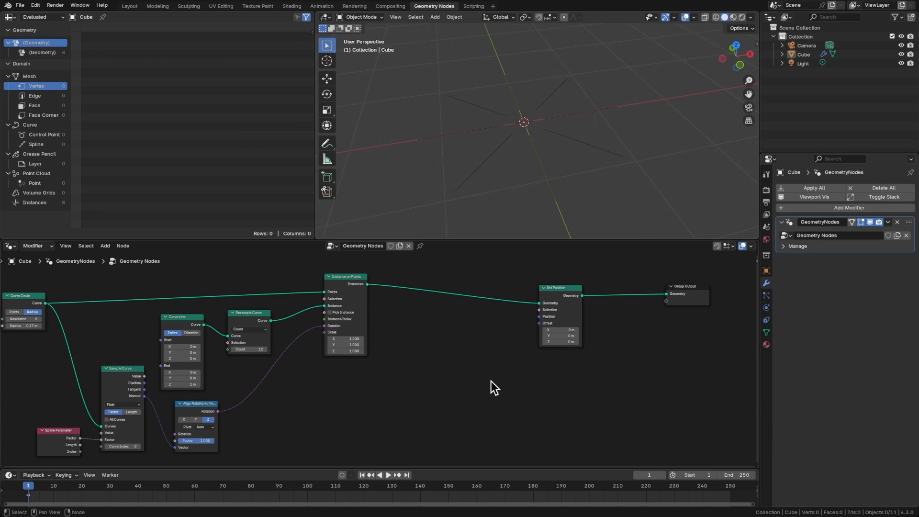
Add a Vector Rotate node in the empty space just before the Set Position node
key(shift+a)
text(vector)
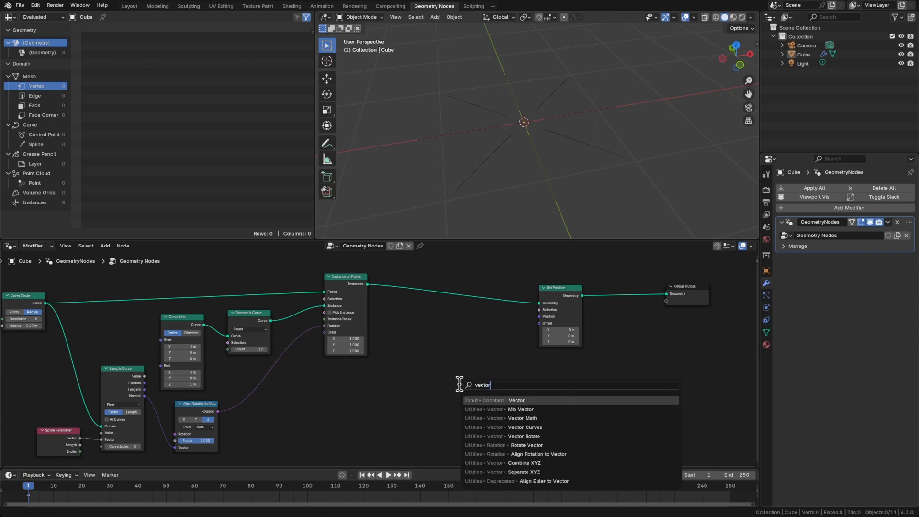
click(526, 436)
click(473, 343)
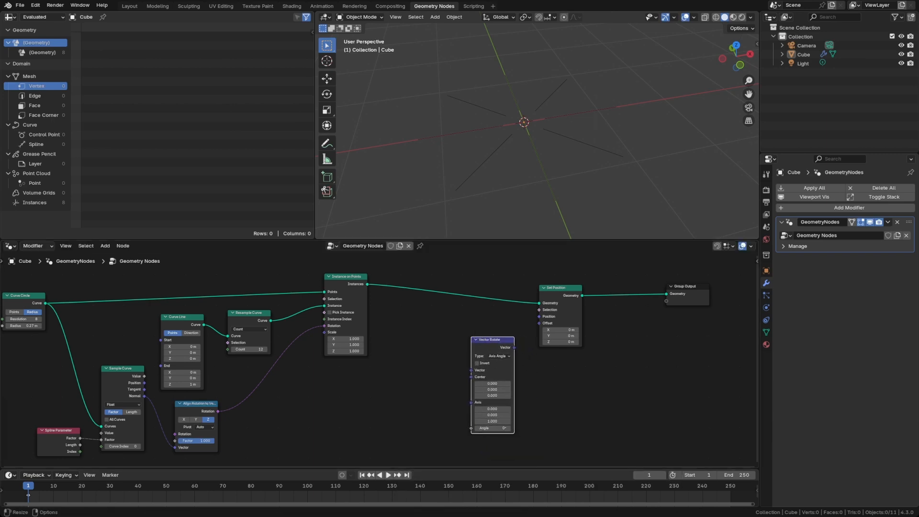
scroll(453, 353, up, 3)
middle_drag(453, 354, 437, 342)
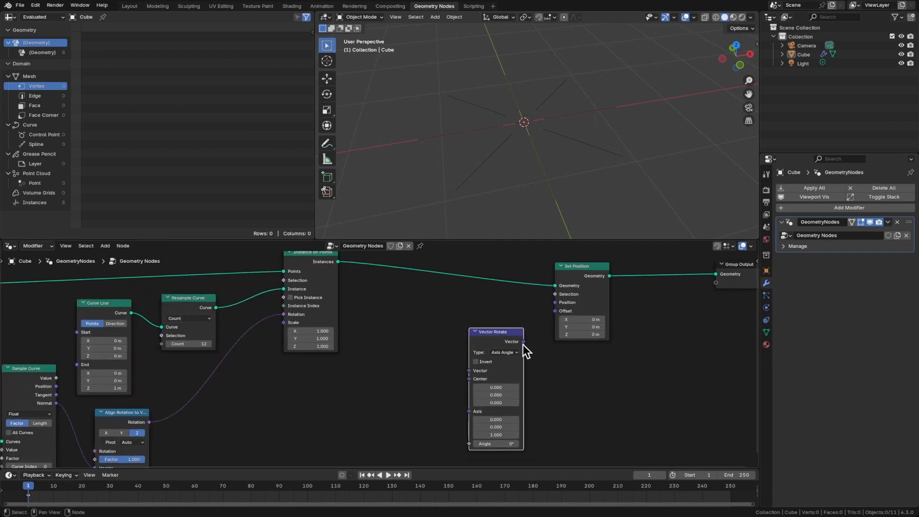
Feed a new Position node into Vector Rotate's Vector input and link the rotated vector to Set Position's Position
key(shift+a)
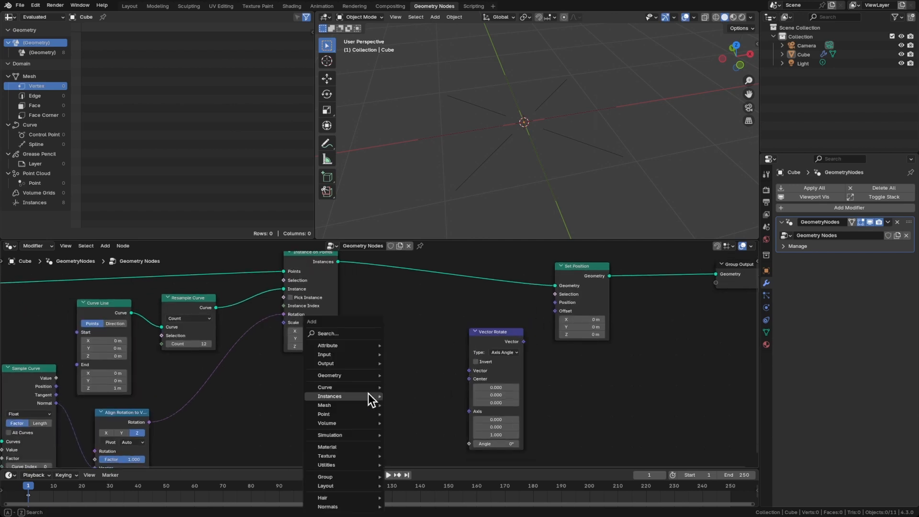
text(pos)
key(Return)
click(372, 374)
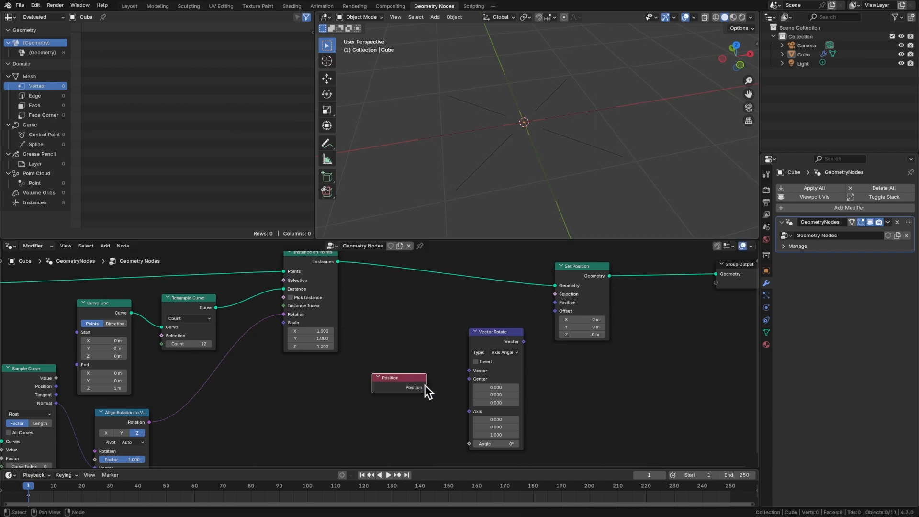
drag(426, 388, 470, 371)
drag(405, 381, 417, 372)
click(387, 414)
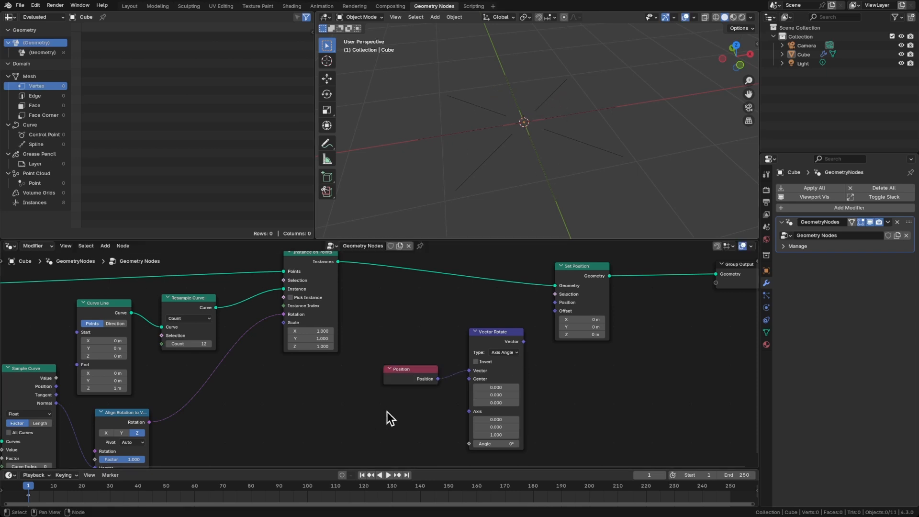
middle_drag(387, 415, 395, 412)
drag(531, 339, 563, 301)
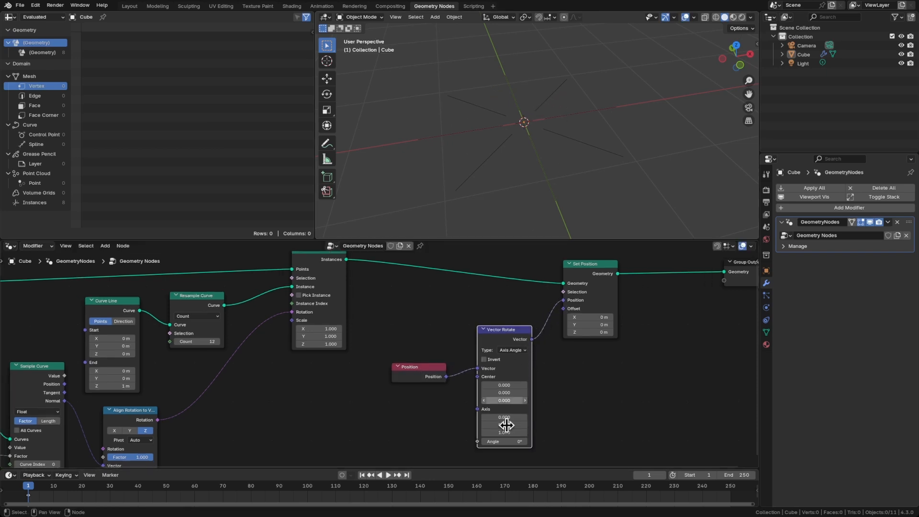
Try out different Vector Rotate angles, and reset the angle to 0°
drag(500, 443, 504, 443)
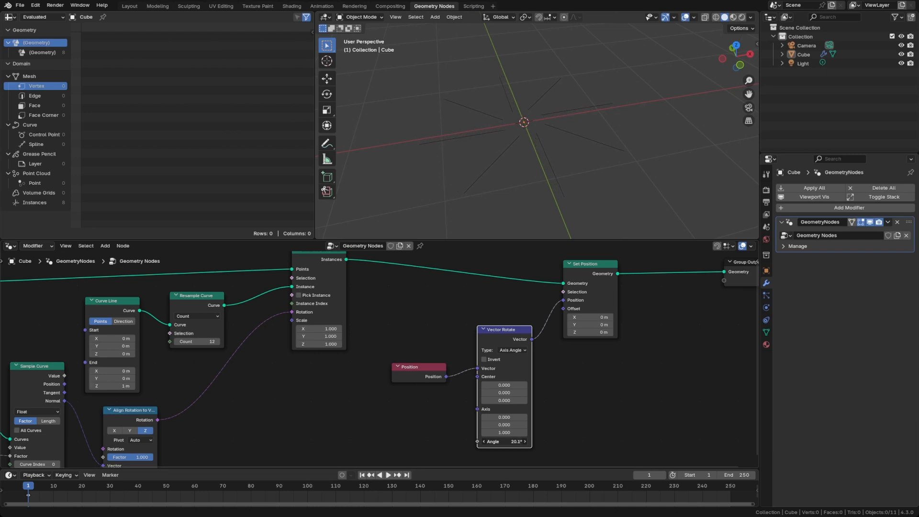
drag(505, 442, 494, 441)
key(BackSpace)
Move Instance on Points aside and insert a Realize Instances node between it and Set Position
middle_drag(414, 314, 439, 332)
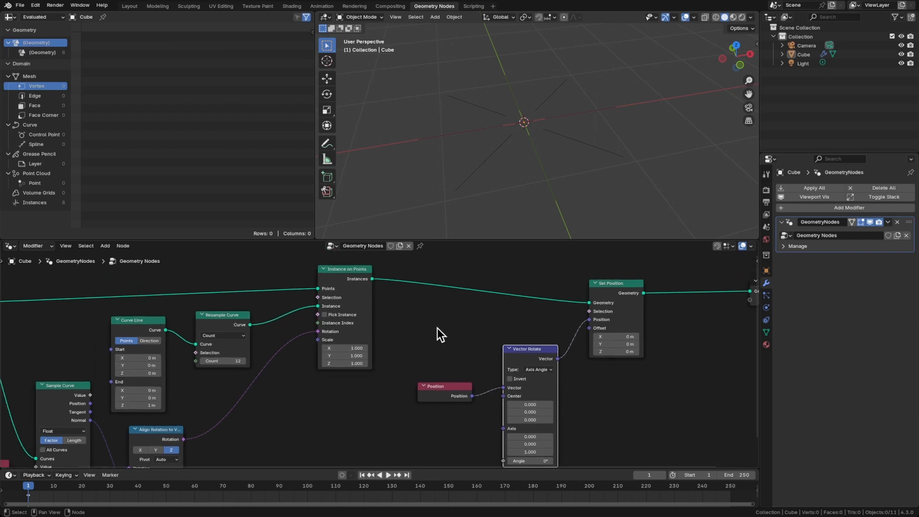
drag(359, 280, 344, 283)
key(shift+a)
text(real)
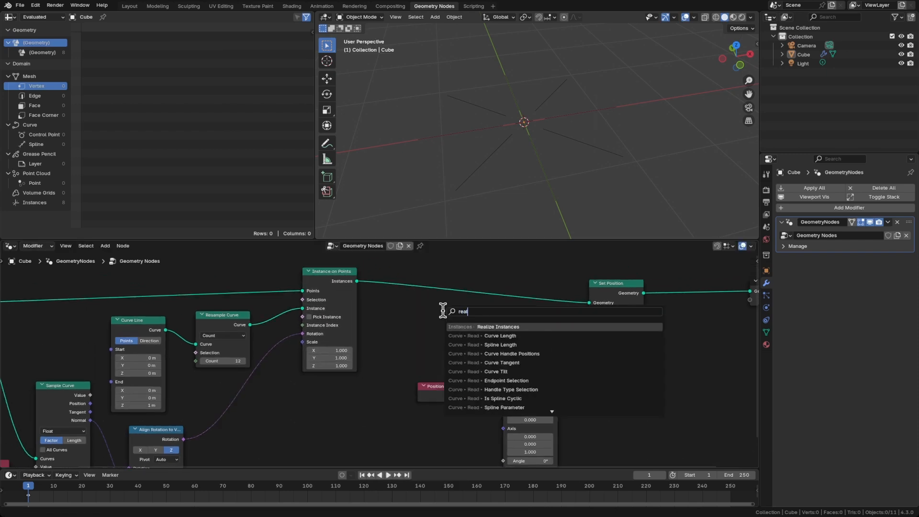
key(Return)
click(415, 281)
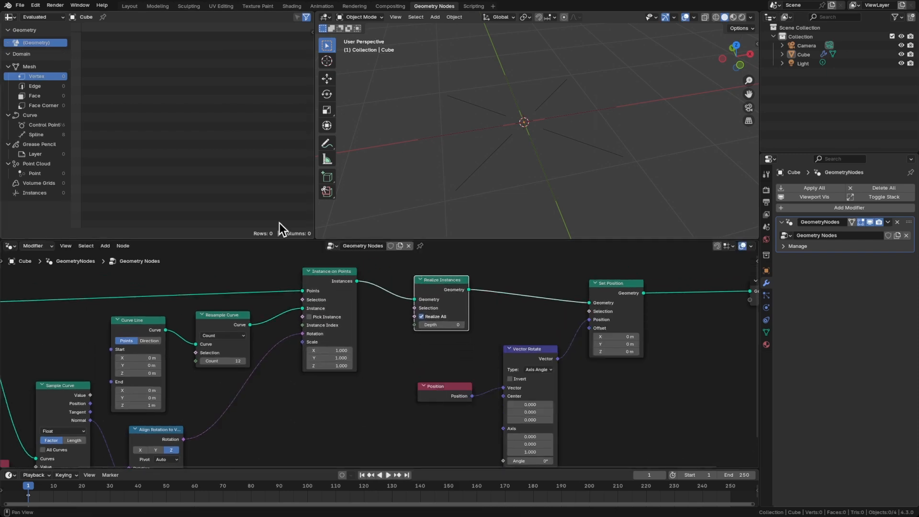
Mute and unmute the Realize Instances node to compare the curve control point count in the spreadsheet
drag(71, 130, 78, 138)
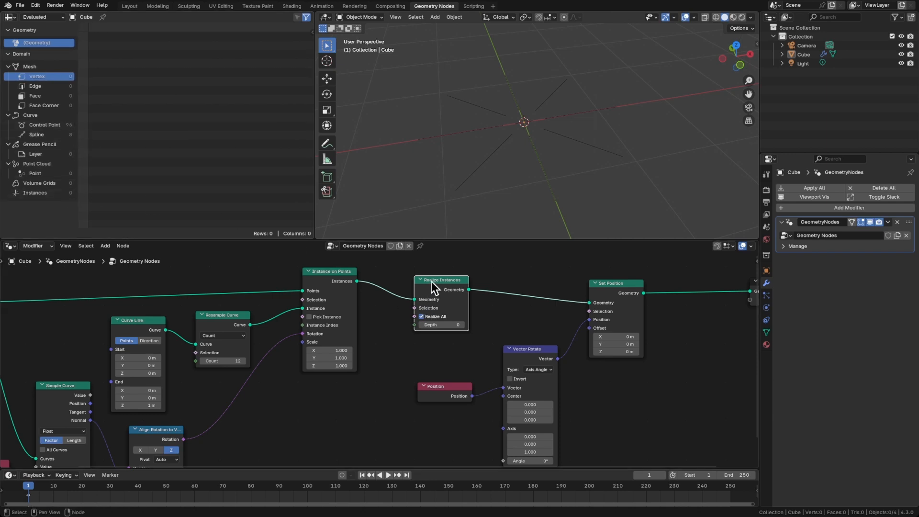
key(m)
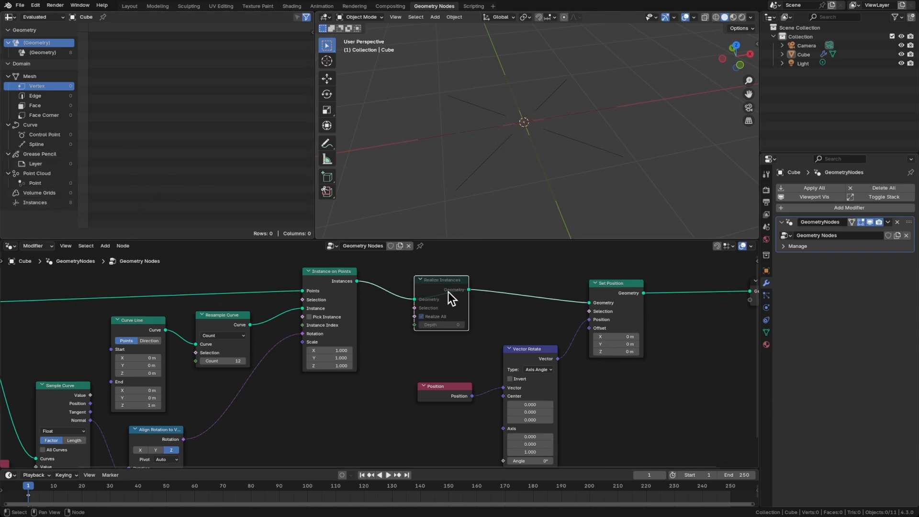
key(m)
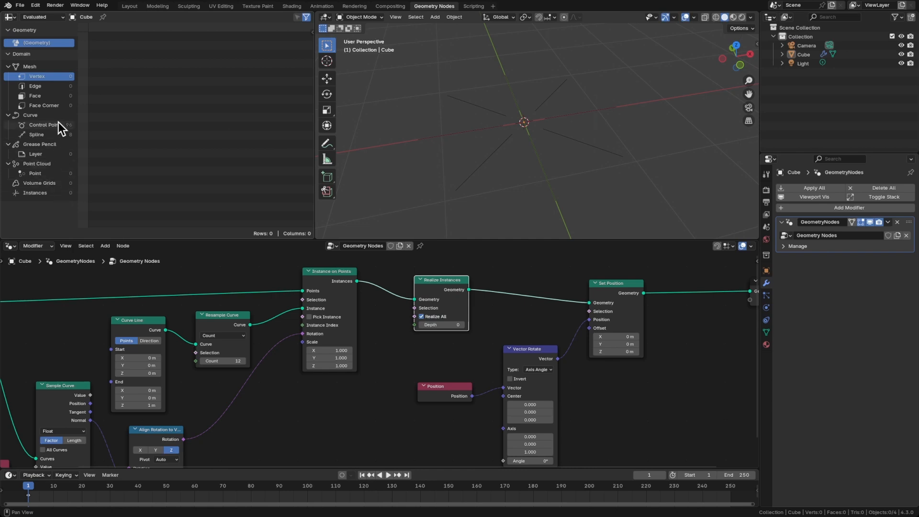
Vary the Vector Rotate angle on the realized curves, and return it to 0°
middle_drag(461, 369, 469, 332)
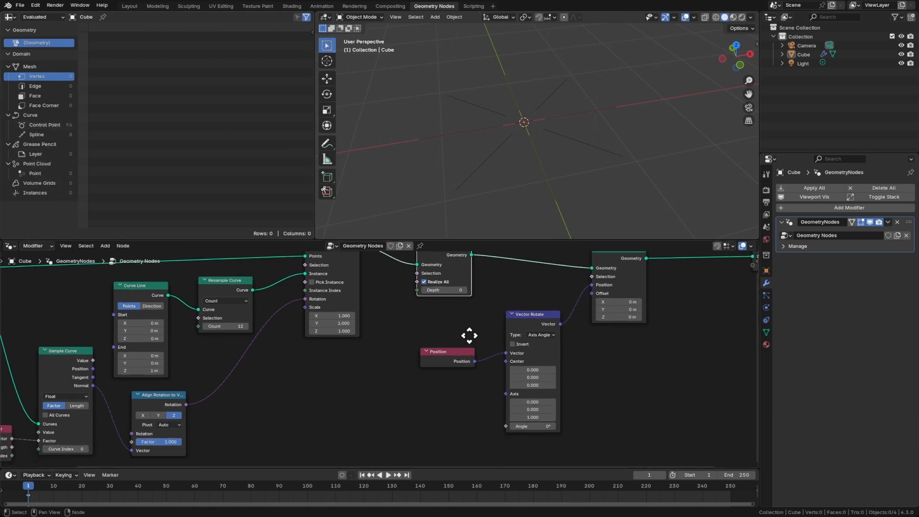
drag(524, 421, 537, 421)
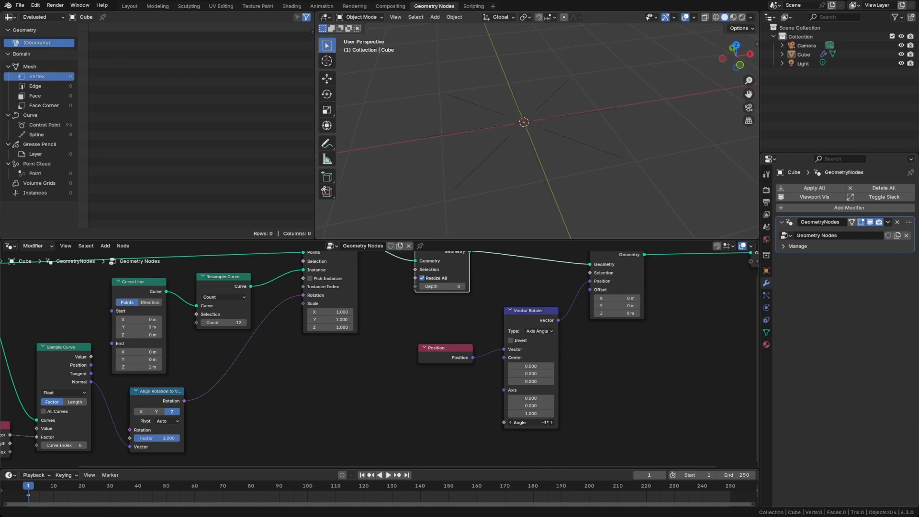
drag(526, 423, 522, 421)
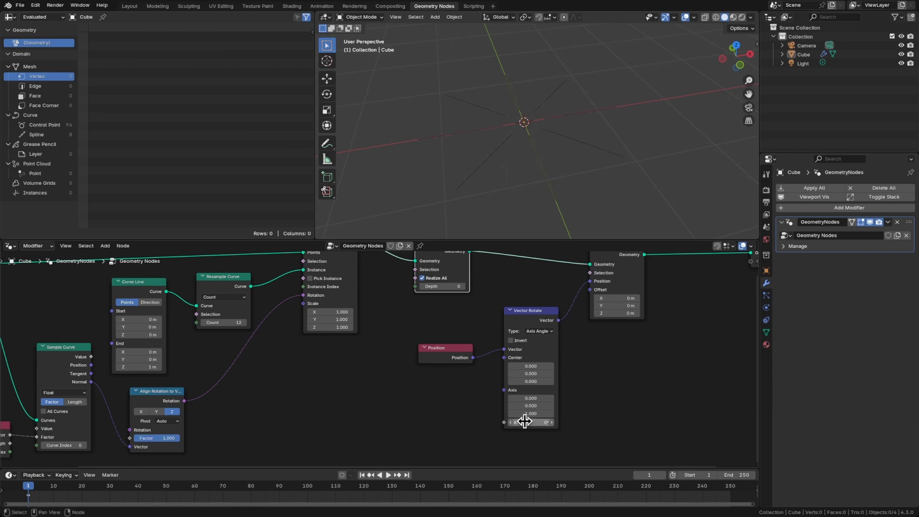
Duplicate the Spline Parameter node and place the copy beneath the Position node, leaving space before Vector Rotate
middle_drag(403, 425, 440, 401)
click(440, 401)
key(shift+a)
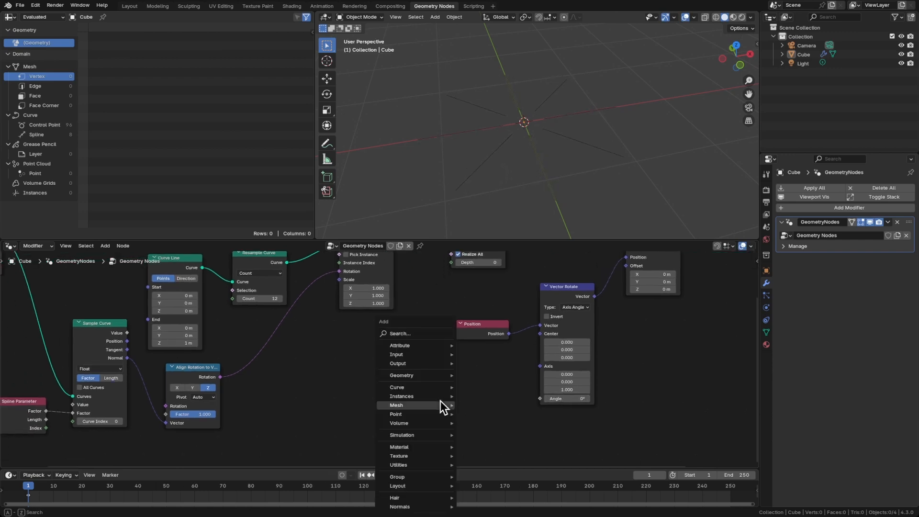
key(Escape)
click(27, 413)
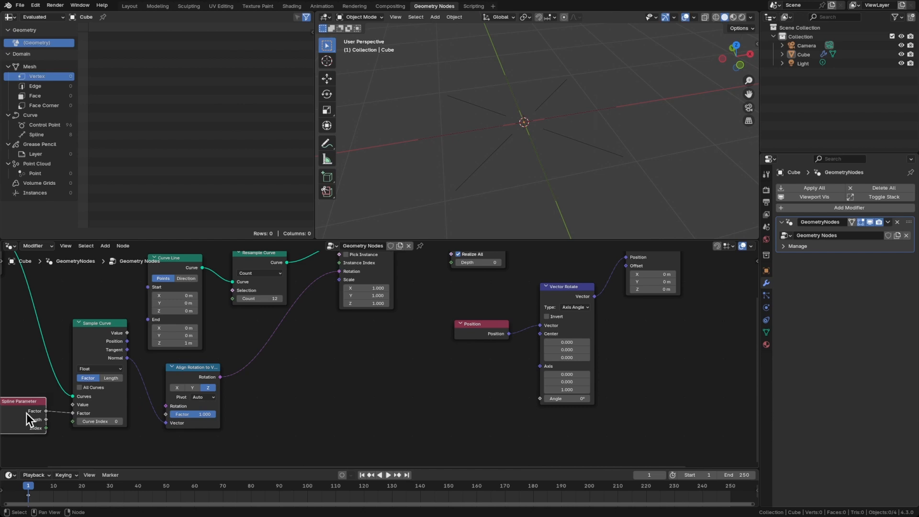
key(shift+d)
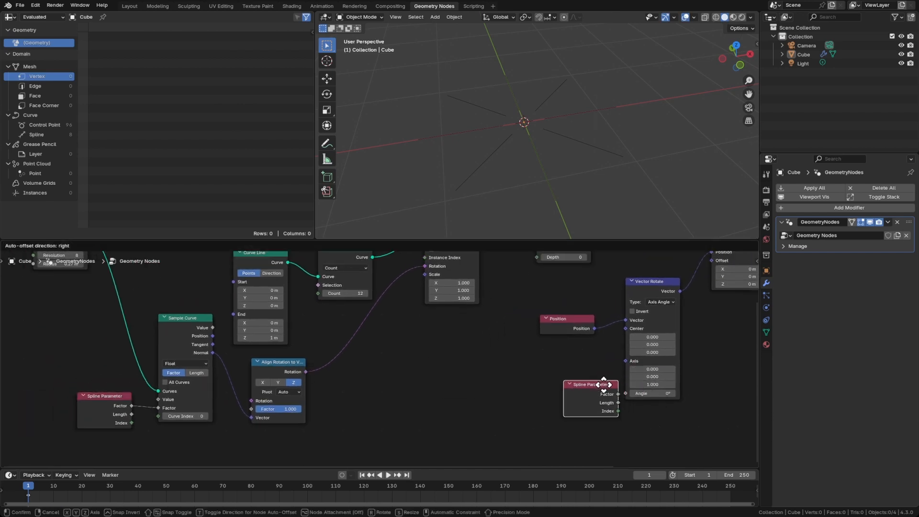
click(587, 388)
middle_drag(605, 390, 435, 390)
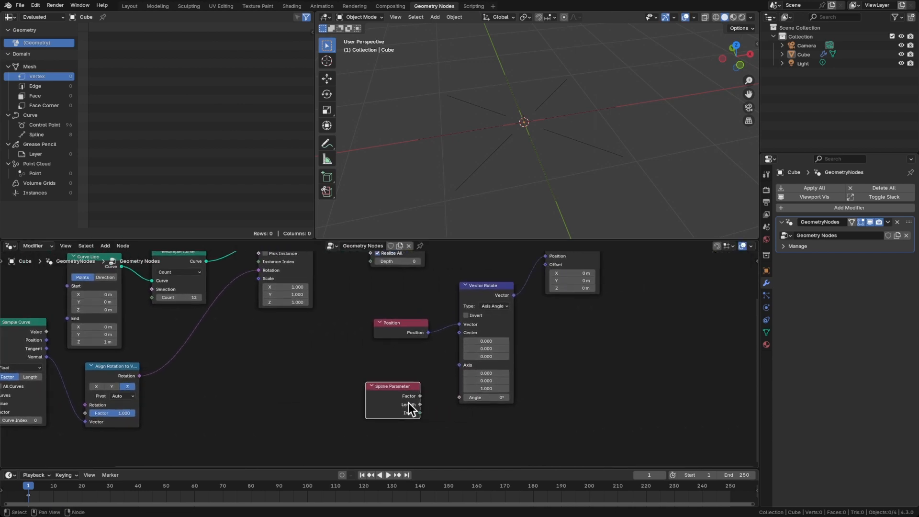
key(g)
click(349, 400)
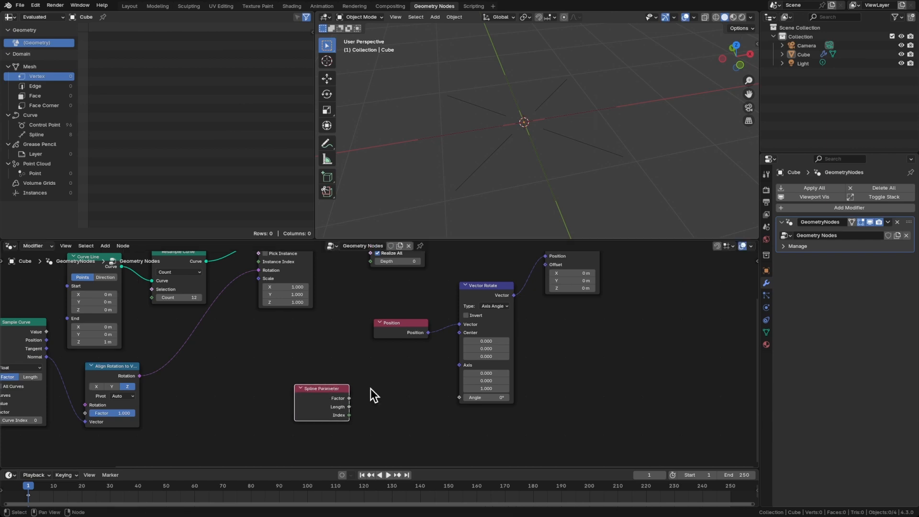
Add a Math node between the copied Spline Parameter and Vector Rotate, and connect the spline Factor to its first value
key(shift+a)
text(add)
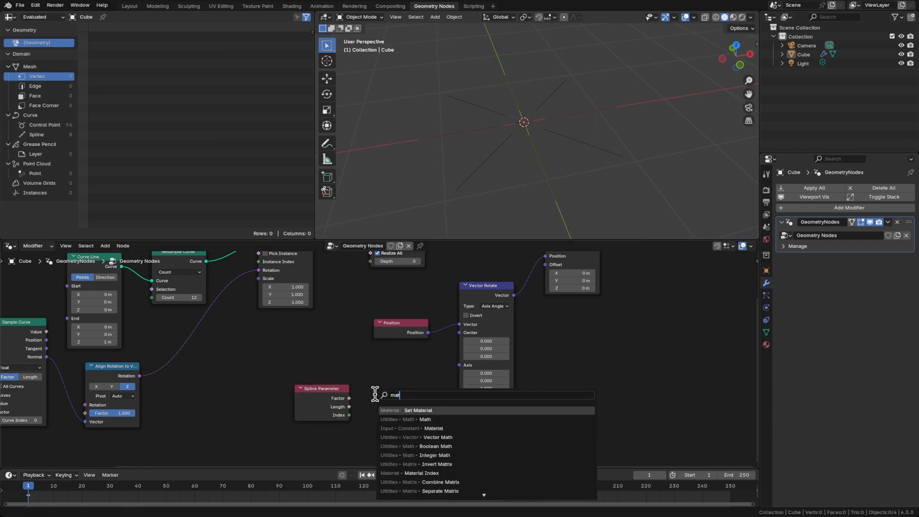
key(Return)
click(369, 379)
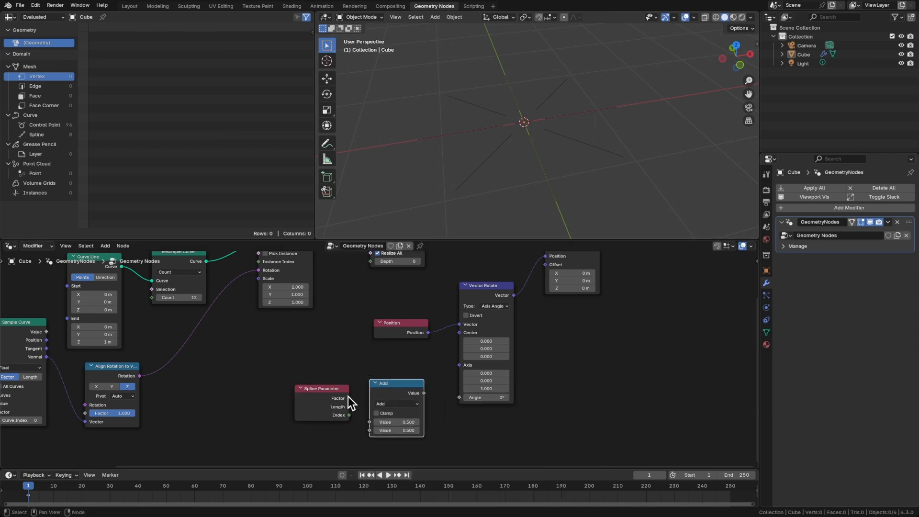
drag(349, 398, 369, 422)
click(397, 383)
drag(397, 383, 396, 369)
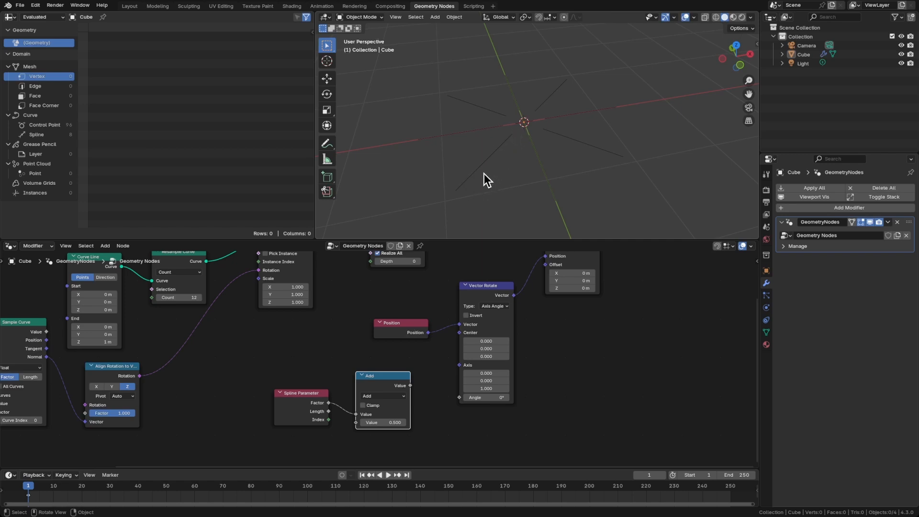
Set the Math node's second value to pi and its operation to Multiply
click(384, 422)
text(pi)
key(Return)
drag(372, 375, 366, 379)
click(370, 398)
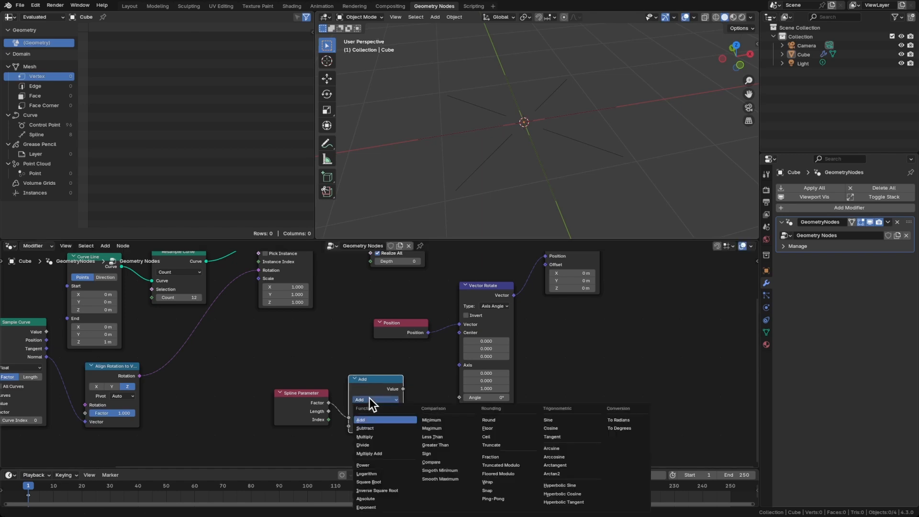
click(376, 436)
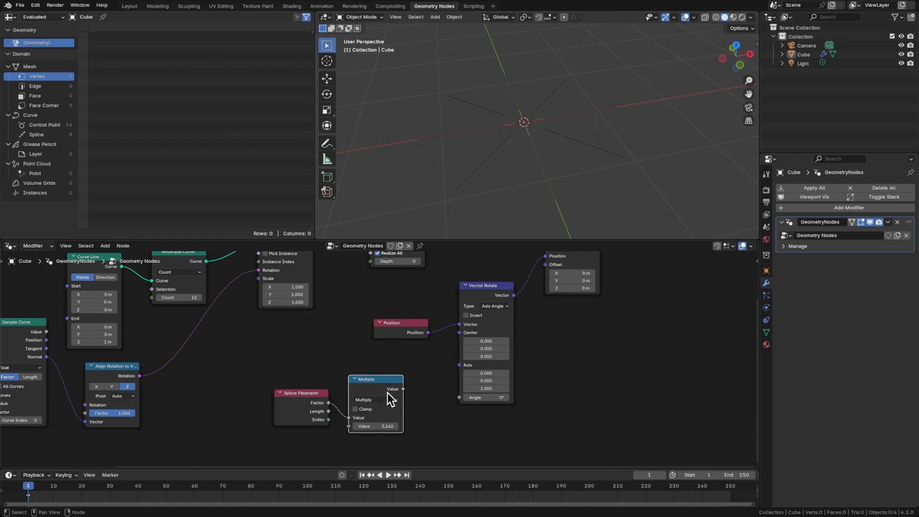
Connect the Multiply result to Vector Rotate's Angle, and move Multiply and its Spline Parameter closer to Vector Rotate
drag(403, 389, 459, 398)
middle_drag(517, 116, 548, 107)
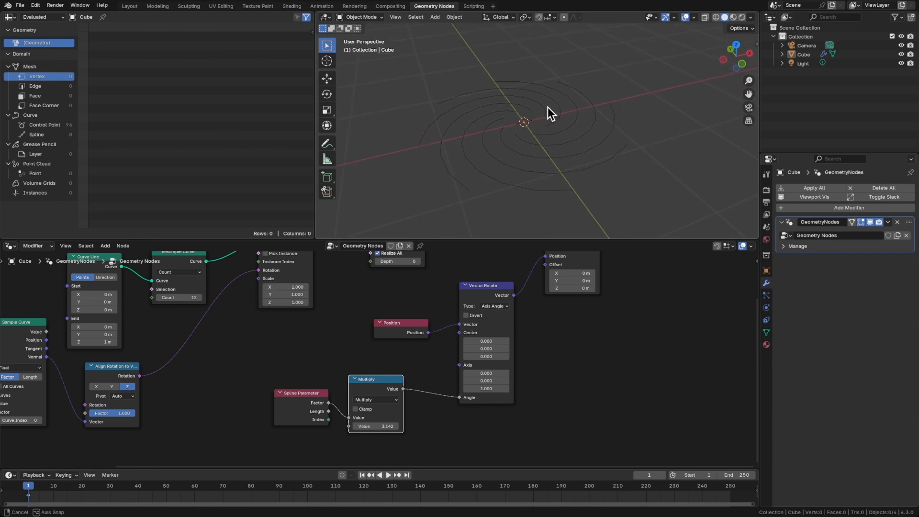
drag(376, 381, 402, 384)
drag(310, 396, 324, 391)
click(354, 361)
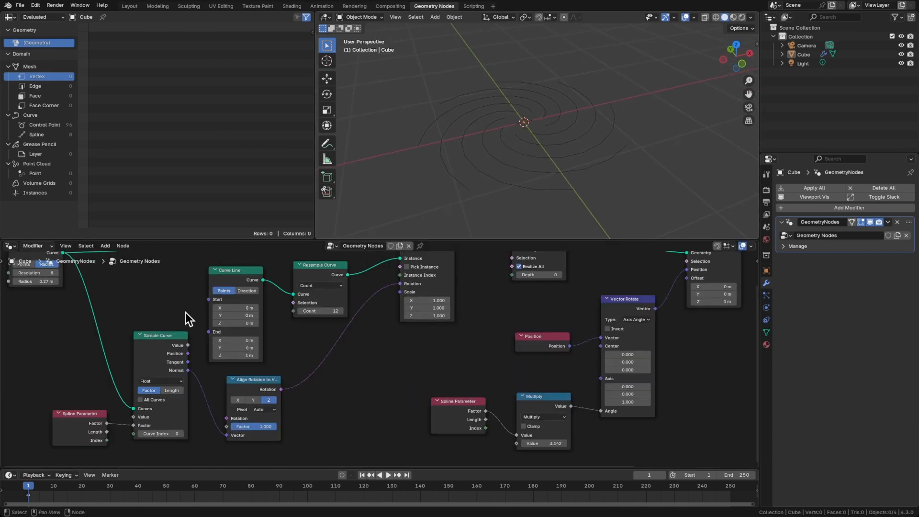
Set the Resample Curve count to 24 and save the file
mouse_move(185, 312)
middle_down()
mouse_move(221, 326)
mouse_move(203, 309)
middle_up()
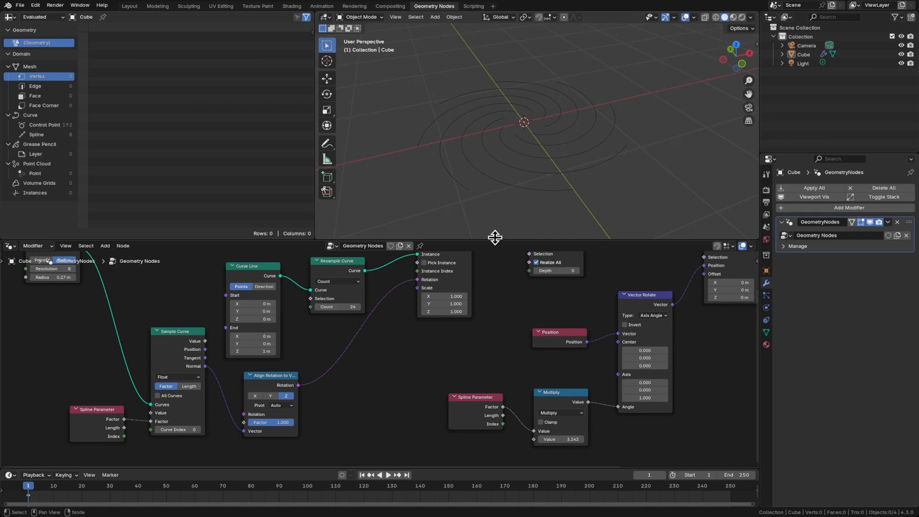
mouse_move(521, 157)
middle_down()
mouse_move(511, 185)
mouse_move(526, 148)
middle_up()
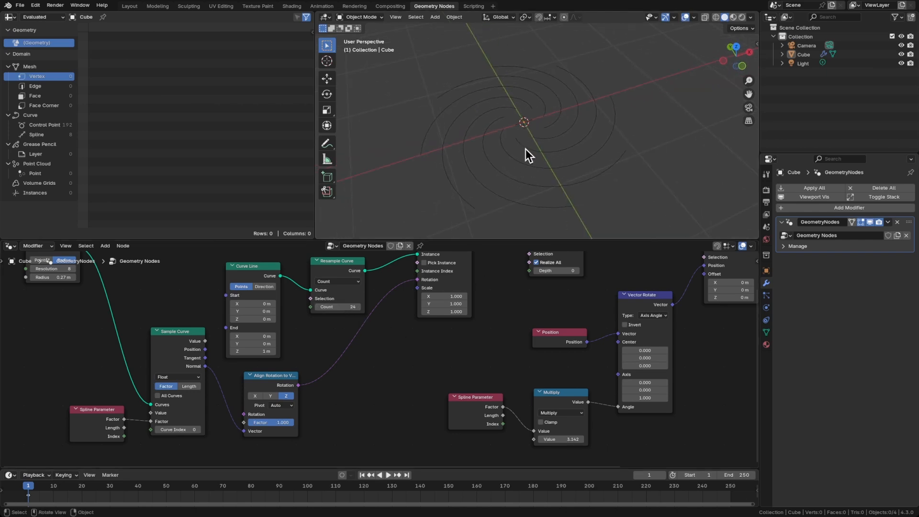
key(ctrl+s)
mouse_move(523, 186)
middle_down()
mouse_move(535, 172)
mouse_move(538, 189)
middle_up()
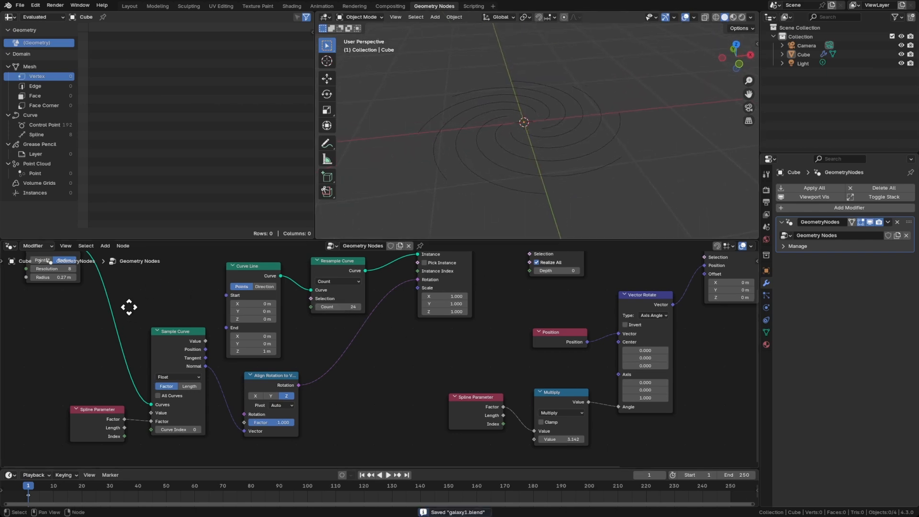
Try a Curve Circle resolution of 13, set it back to 8, and save the file
middle_drag(129, 303, 124, 304)
drag(119, 292, 132, 293)
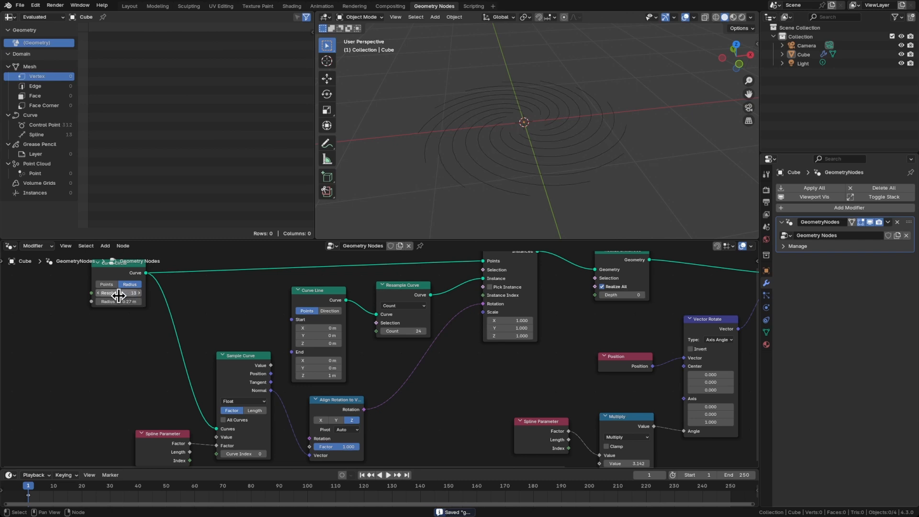
click(123, 293)
text(8)
key(Return)
key(ctrl+s)
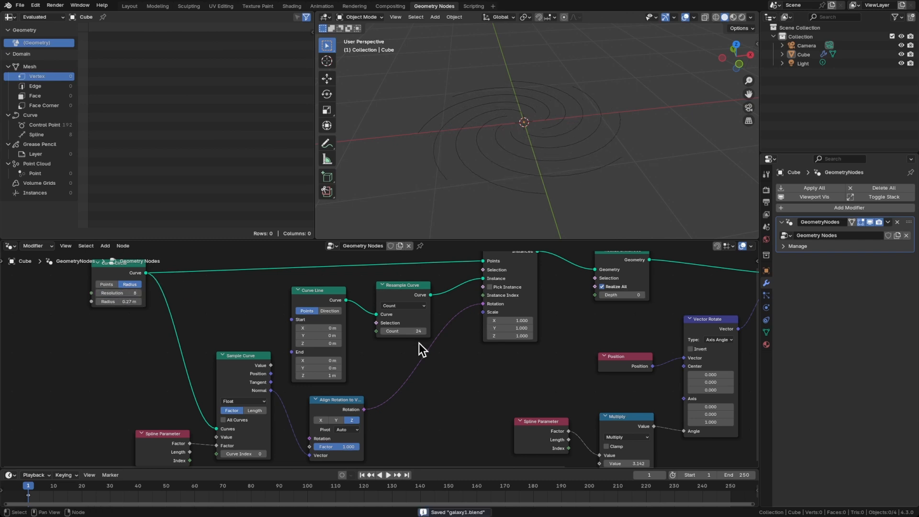
scroll(419, 343, down, 3)
middle_drag(491, 363, 306, 355)
middle_drag(493, 355, 318, 365)
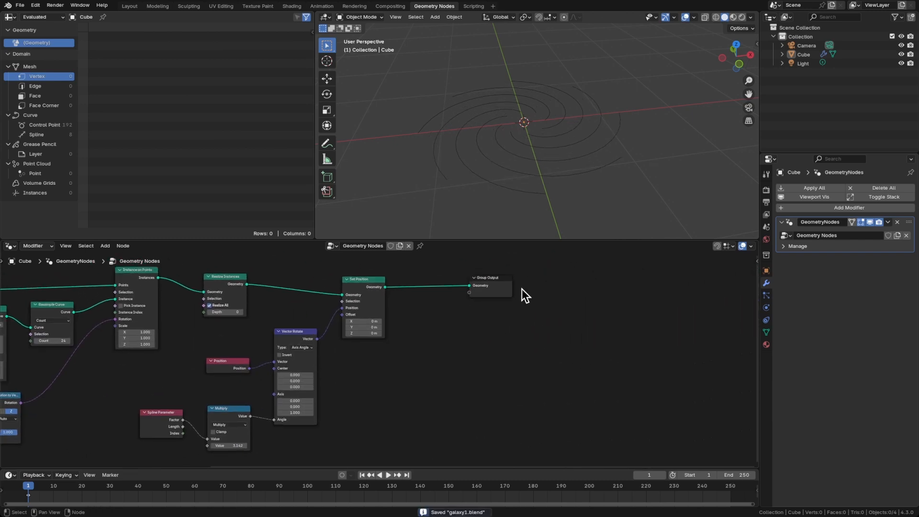
Move Group Output farther from Set Position and insert an Instance on Points node on the link between them
drag(500, 287, 719, 288)
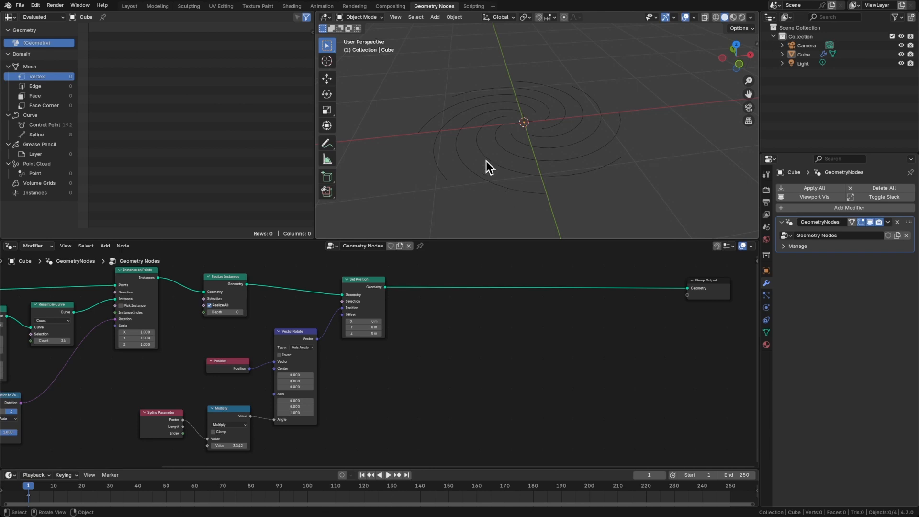
key(shift+a)
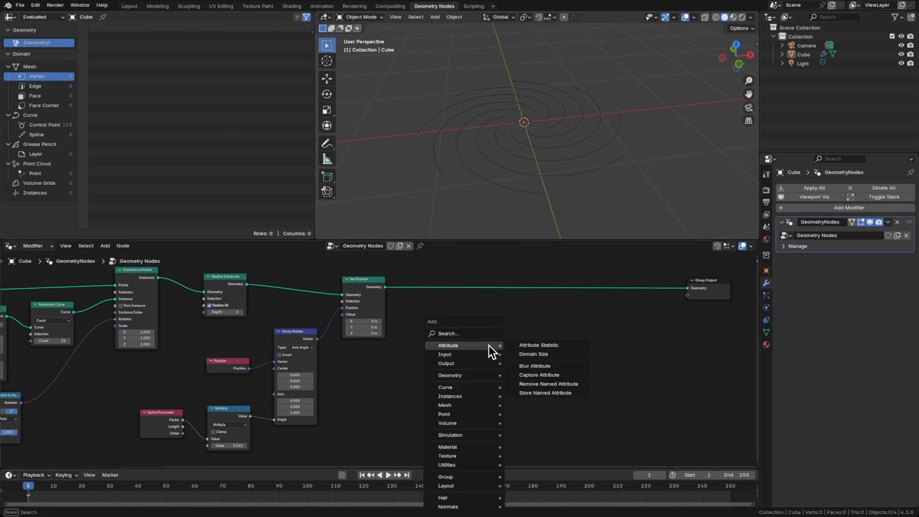
text(Insta)
key(Return)
click(528, 283)
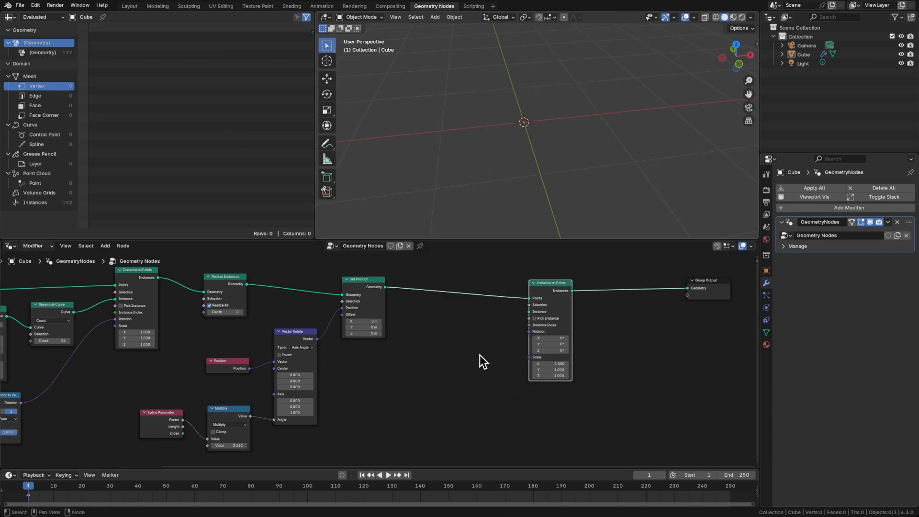
Add an Ico Sphere, connect its Mesh to the new Instance on Points node's Instance input, and set its radius to 0.01 m
key(shift+a)
text(ico)
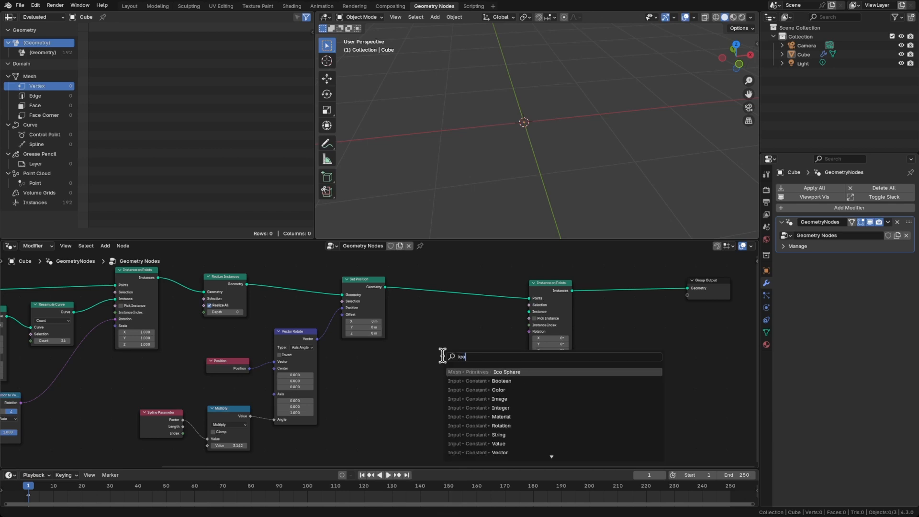
key(Return)
click(443, 355)
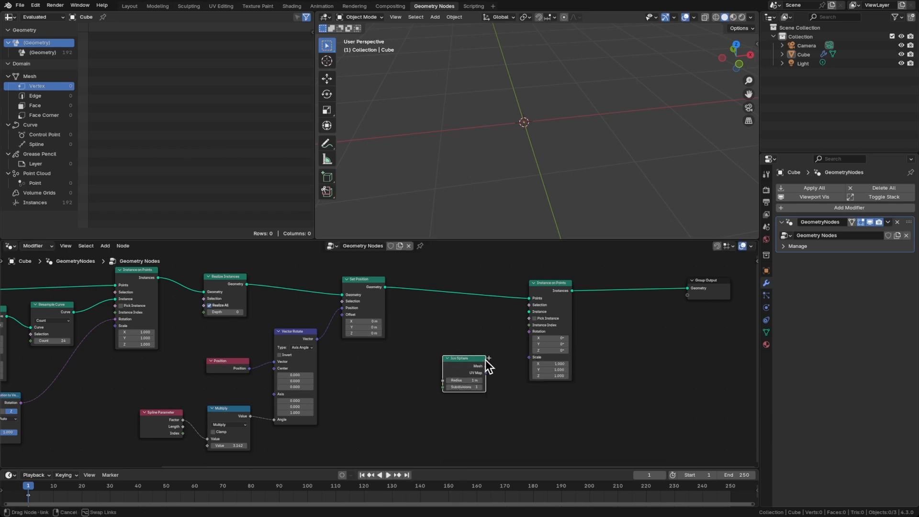
drag(486, 366, 529, 311)
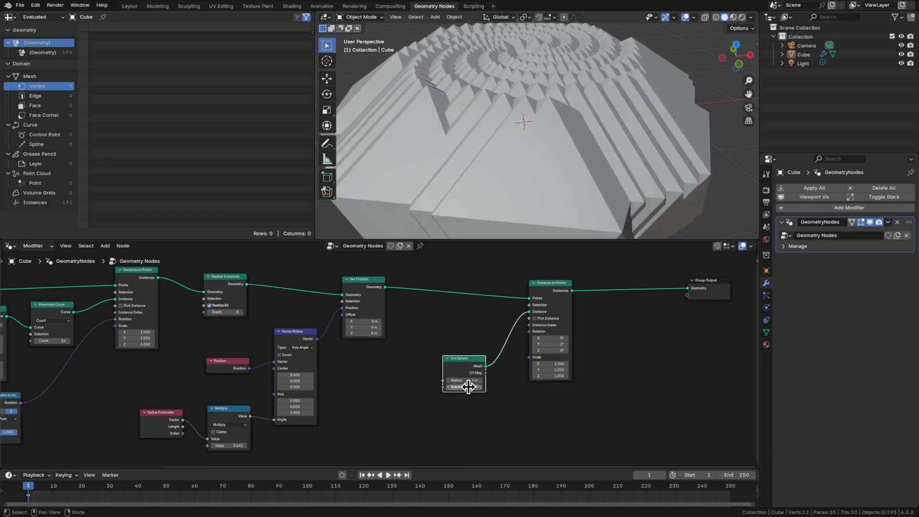
drag(468, 380, 461, 360)
middle_drag(505, 158, 516, 203)
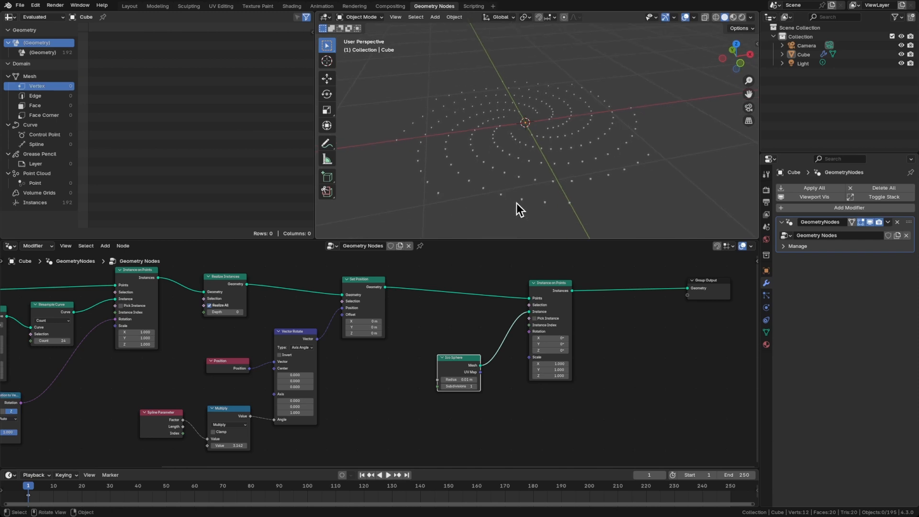
Rearrange the Ico Sphere and its Instance on Points node so they sit neatly between Set Position and Group Output
drag(467, 370, 435, 379)
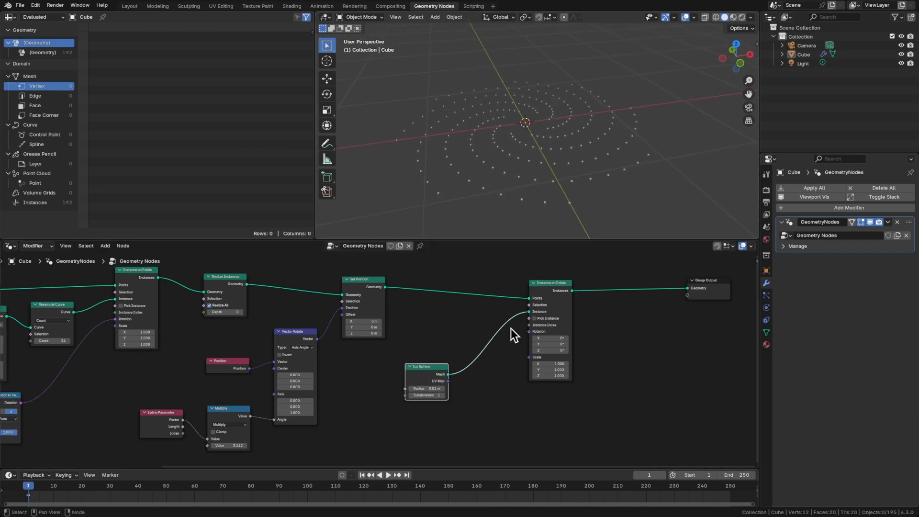
mouse_move(549, 291)
mouse_down()
mouse_move(525, 294)
mouse_move(553, 290)
mouse_up()
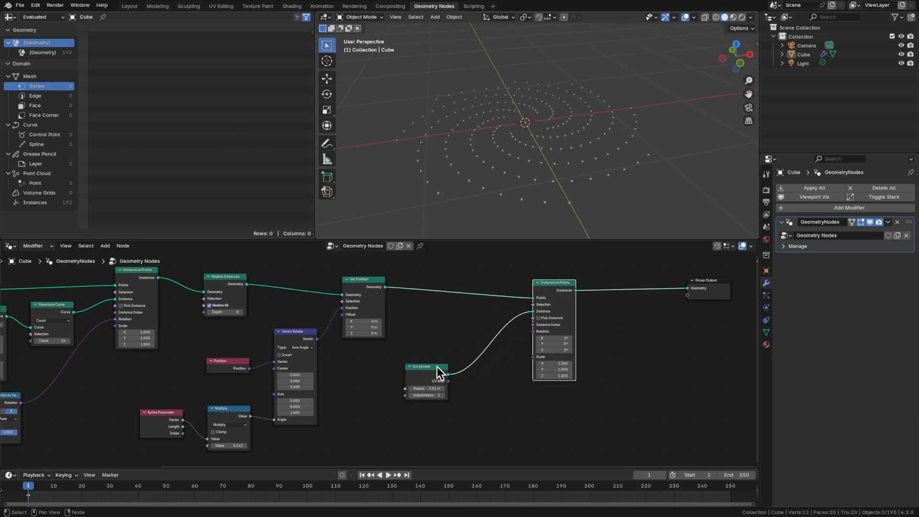
drag(438, 367, 466, 323)
drag(545, 289, 552, 281)
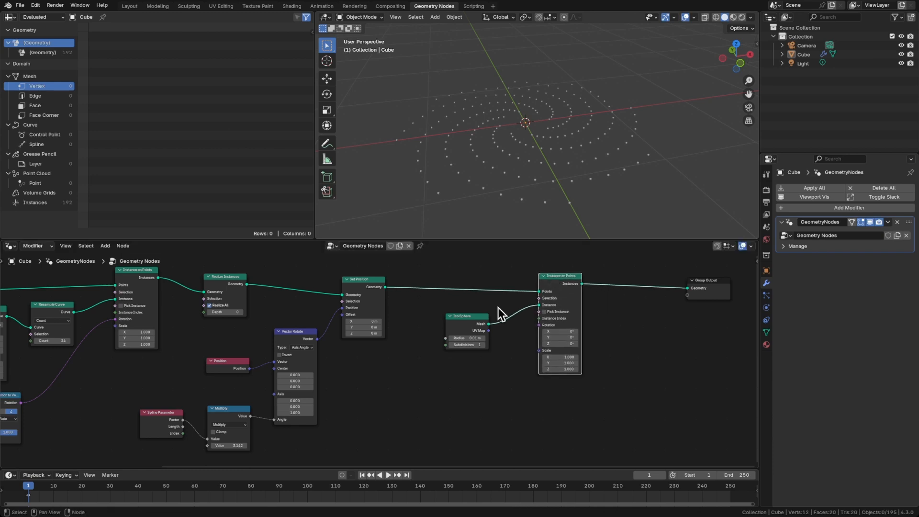
drag(473, 323, 483, 316)
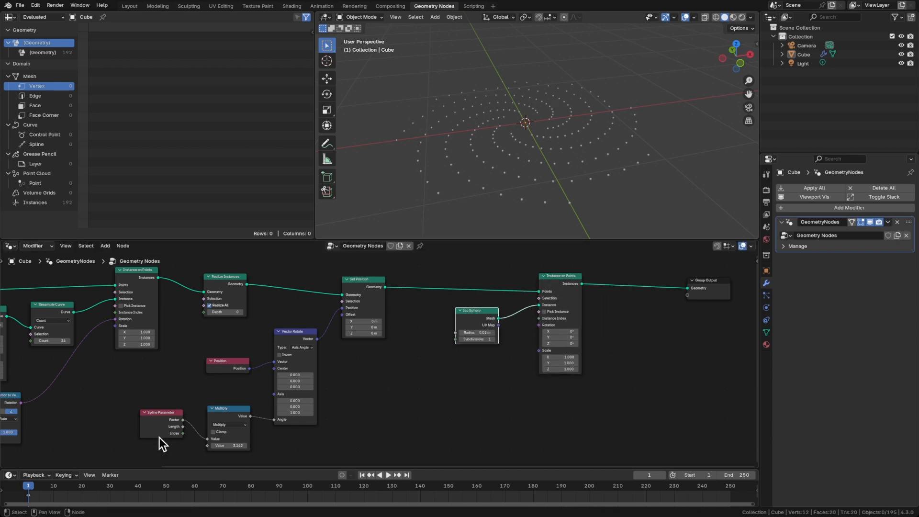
Duplicate the Spline Parameter node near the Ico Sphere and connect its Factor to the last Instance on Points node's Scale
middle_drag(367, 402, 467, 383)
click(264, 405)
key(shift+d)
click(497, 401)
scroll(557, 369, up, 3)
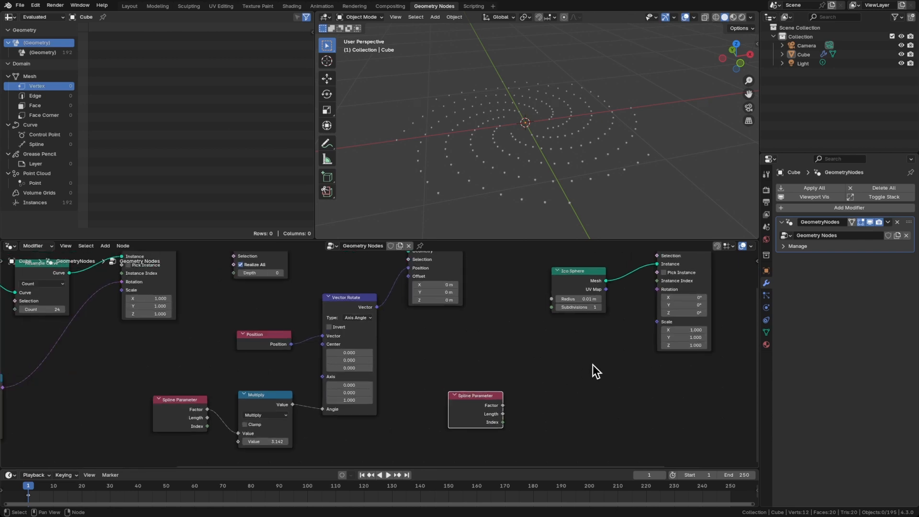
middle_drag(593, 365, 469, 396)
drag(346, 444, 533, 351)
middle_drag(546, 220, 528, 140)
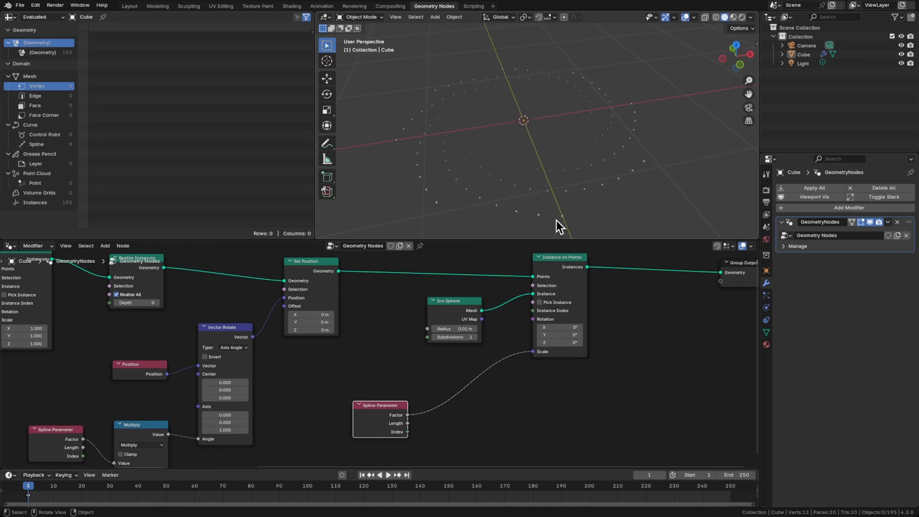
Insert a Map Range node on the link between Spline Parameter's Factor and the Instance on Points Scale
click(401, 444)
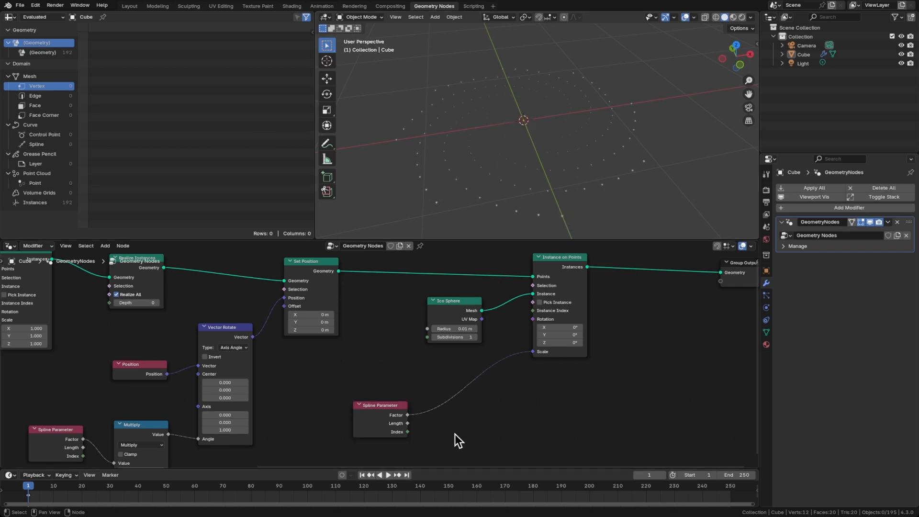
key(shift+a)
text(mapr)
key(Return)
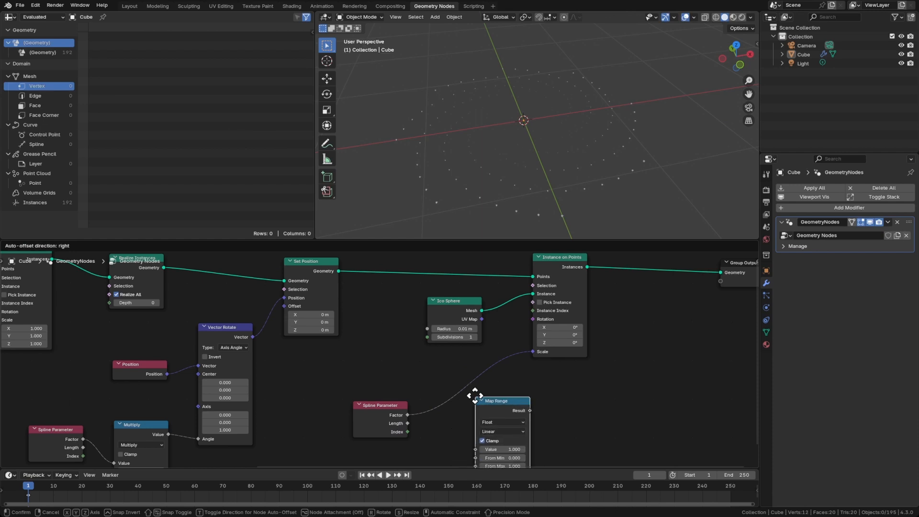
click(440, 363)
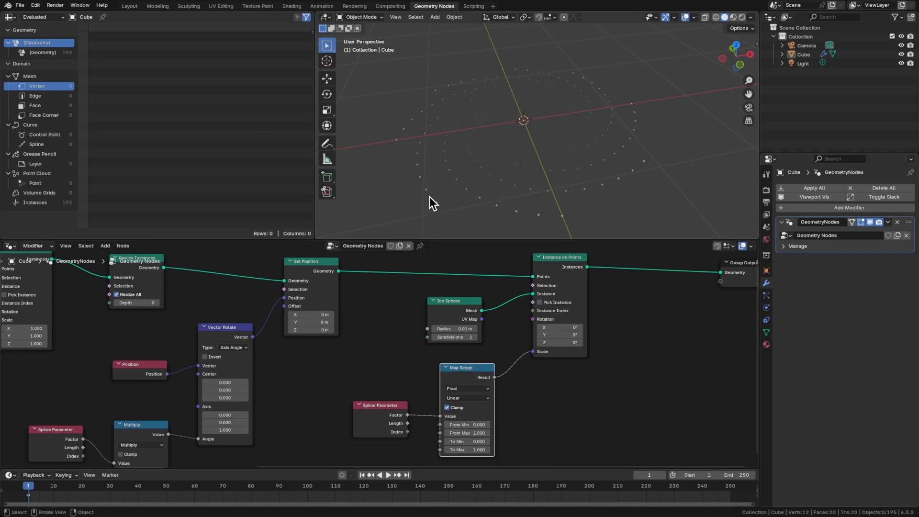
Set Map Range's From Min to 1, From Max to 0 and To Min to 0.22, and raise To Max above 1
click(472, 424)
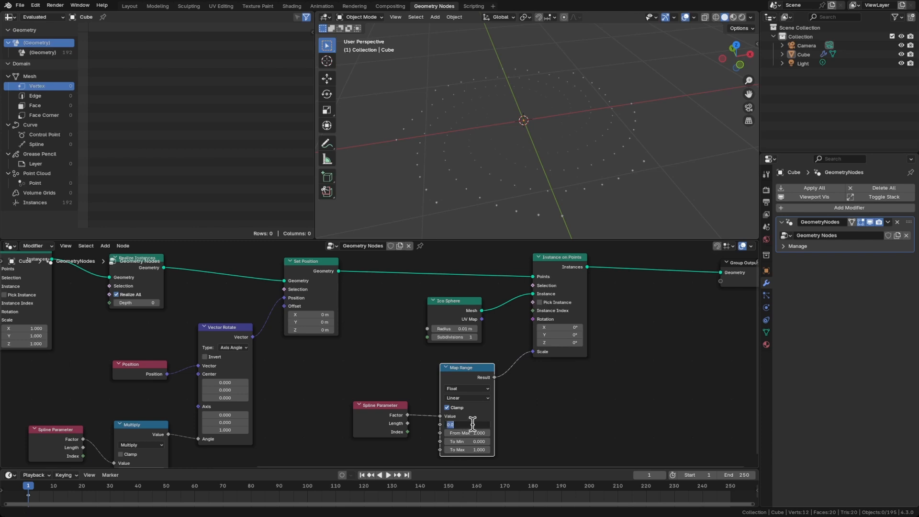
text(1)
key(Return)
click(468, 450)
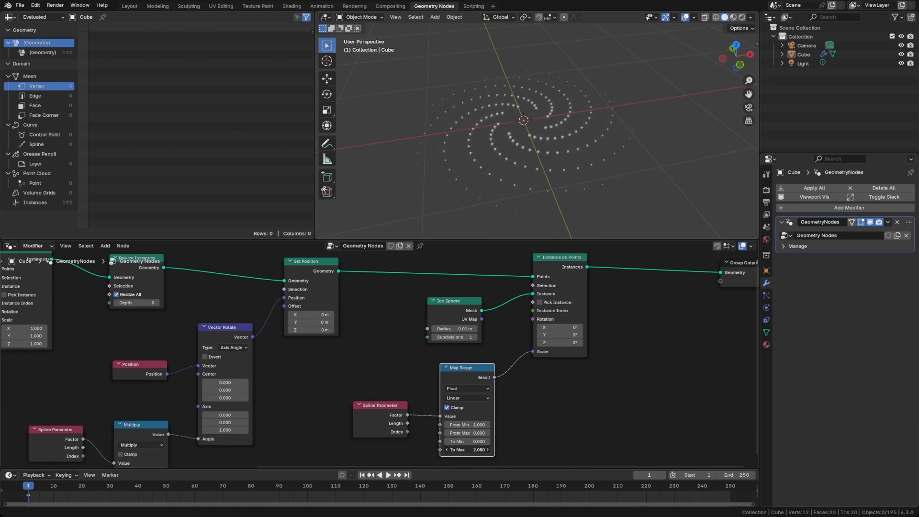
drag(460, 441, 474, 441)
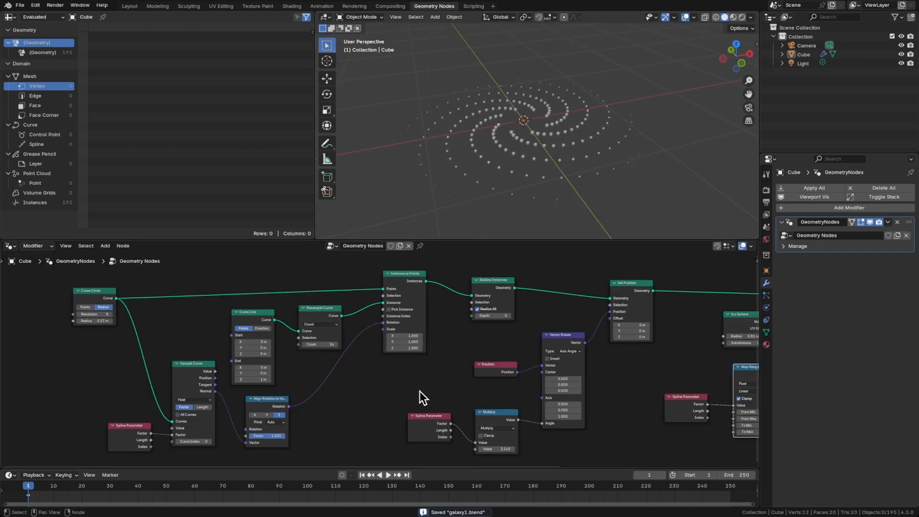
Reduce the Curve Circle radius to 0.13 m and save the file
drag(96, 321, 75, 321)
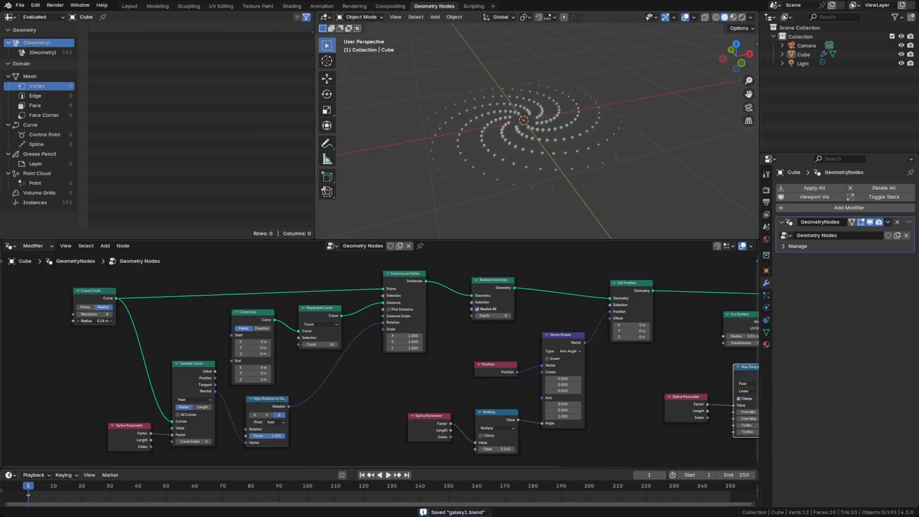
middle_drag(466, 153, 491, 135)
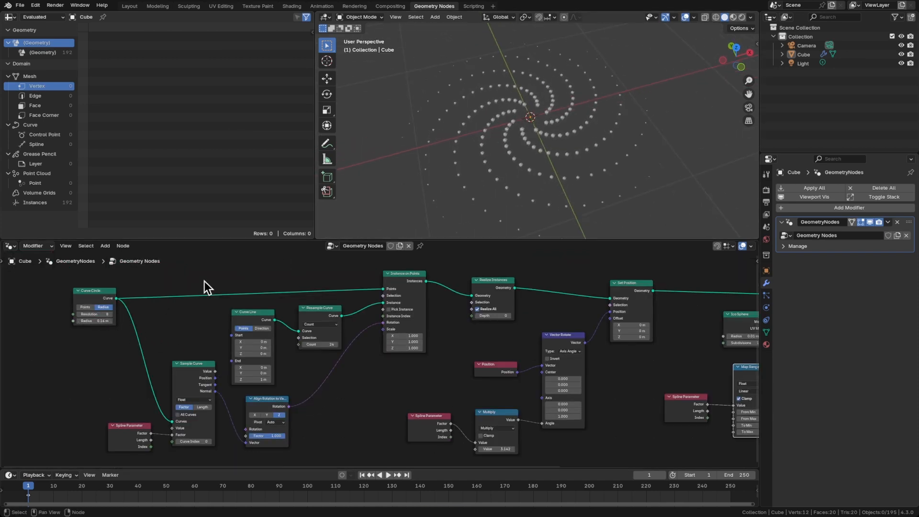
shift+drag(103, 321, 89, 321)
middle_drag(467, 182, 475, 153)
key(ctrl+s)
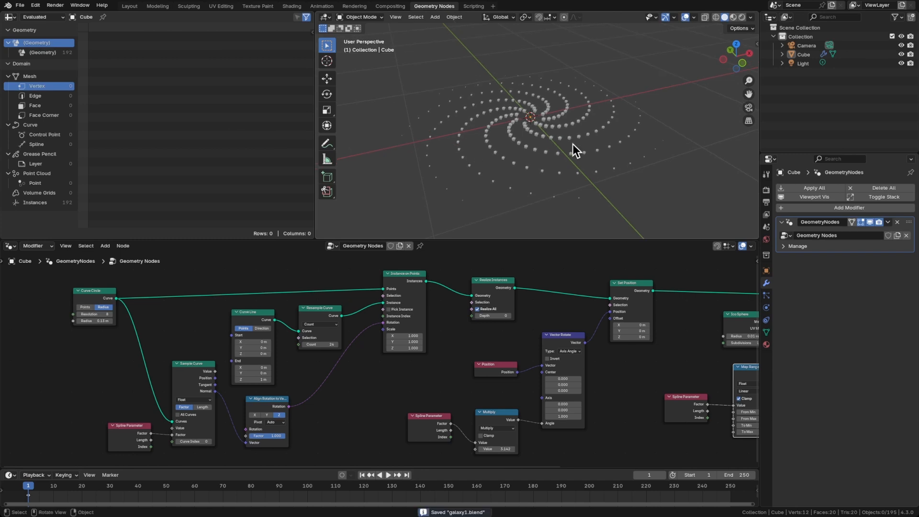
Set the Resample Curve count to 48
middle_drag(719, 400, 642, 397)
middle_drag(354, 395, 522, 389)
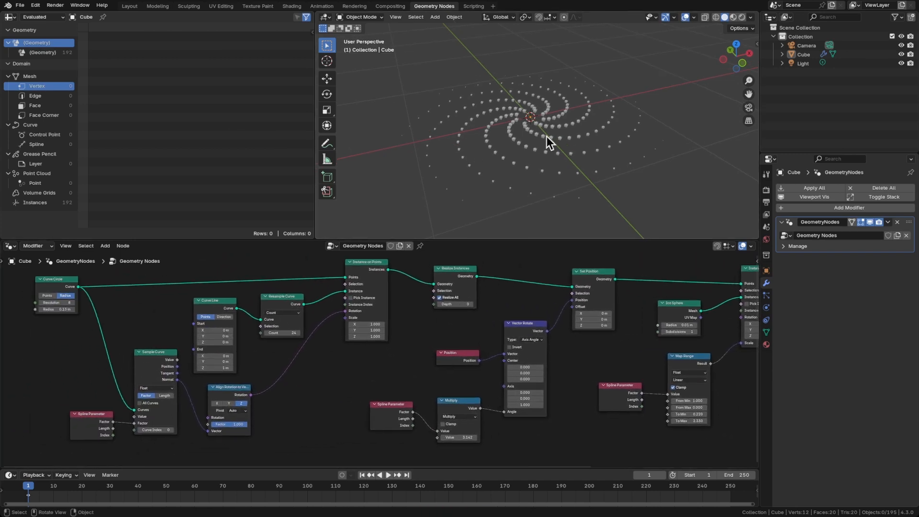
mouse_move(547, 136)
middle_down()
mouse_move(537, 191)
mouse_move(545, 151)
middle_up()
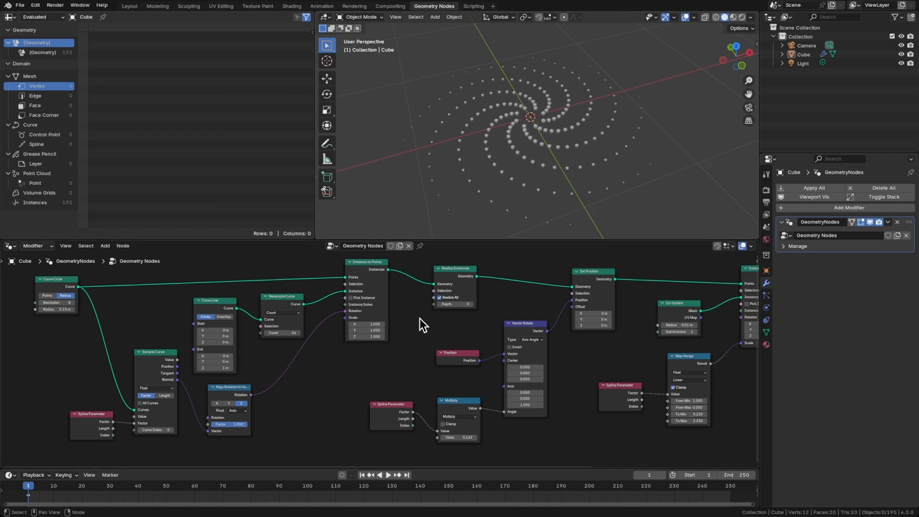
middle_drag(420, 318, 446, 328)
drag(308, 344, 356, 343)
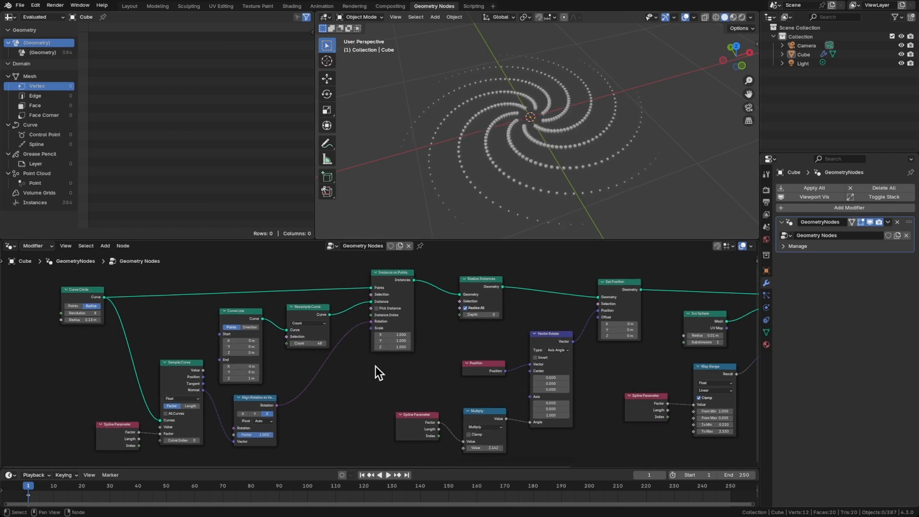
Spread the first Instance on Points node and Realize Instances apart to open a gap between them
middle_drag(375, 371, 445, 393)
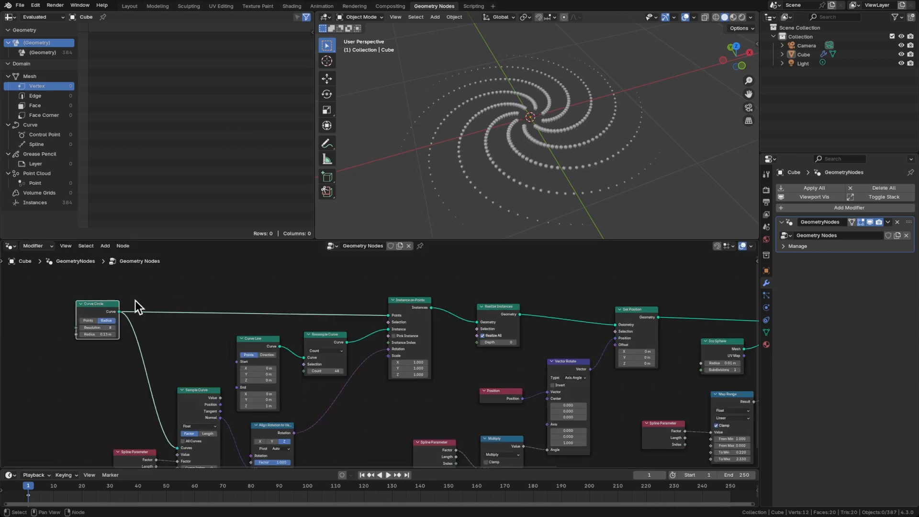
middle_drag(208, 300, 176, 268)
scroll(176, 268, up, 1)
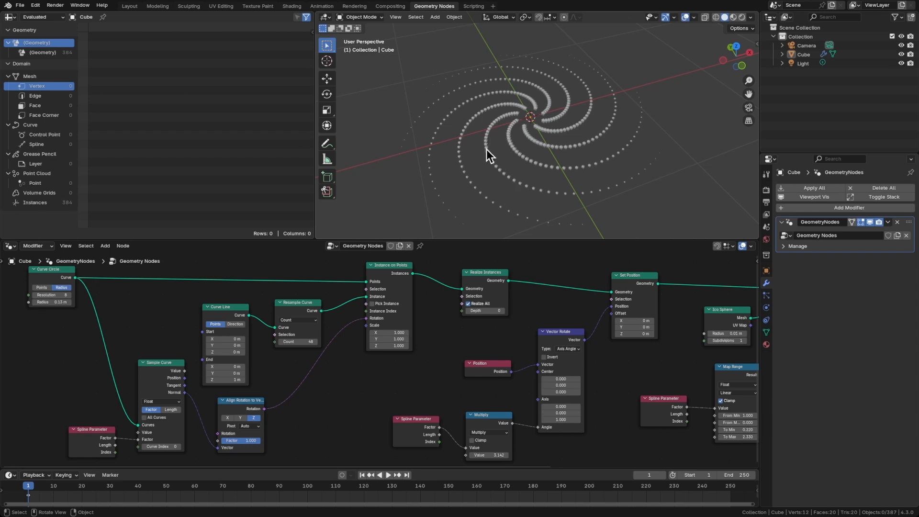
middle_drag(577, 149, 537, 103)
middle_drag(440, 339, 396, 354)
drag(441, 291, 526, 288)
drag(347, 289, 327, 292)
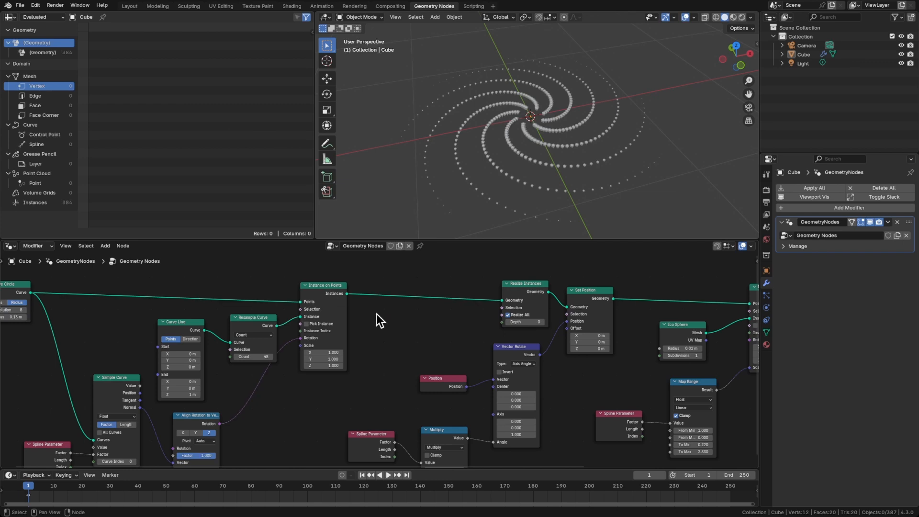
Add a For Each Element zone between the first Instance on Points node and Realize Instances
key(shift+a)
text(fore)
key(Return)
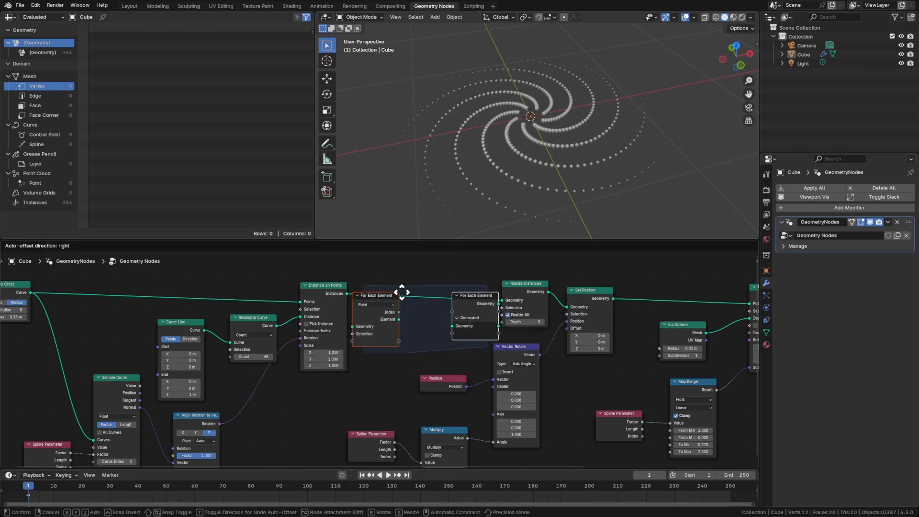
click(405, 298)
Move Realize Instances, all nodes after it, and the Position, Spline Parameter and Multiply nodes farther away from the For Each Element zone
scroll(479, 345, down, 1)
middle_drag(478, 344, 408, 348)
drag(438, 277, 667, 413)
key(g)
click(669, 418)
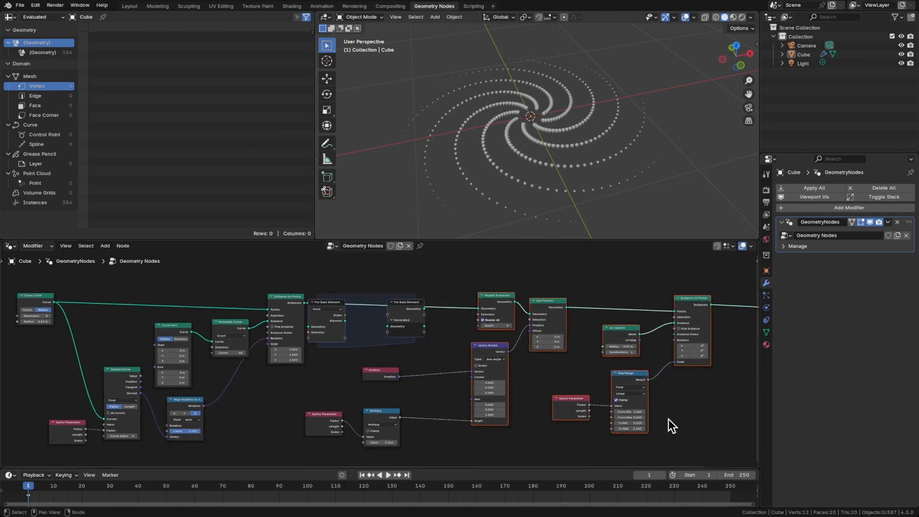
click(668, 418)
drag(314, 378, 441, 434)
key(g)
click(545, 439)
scroll(359, 324, up, 2)
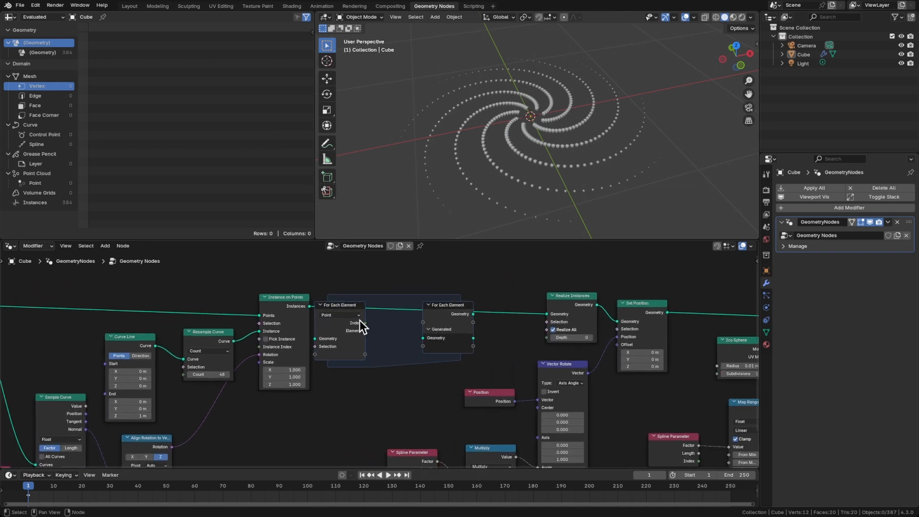
Route the instances through the For Each Element zone's Generated geometry into Realize Instances, and set the zone's domain to Instance
drag(309, 306, 547, 314)
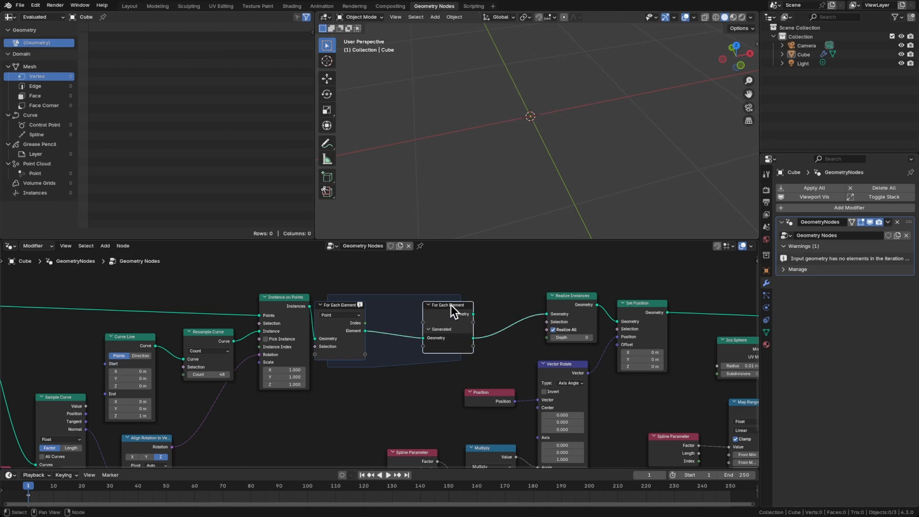
drag(451, 306, 495, 300)
drag(340, 305, 367, 305)
click(366, 307)
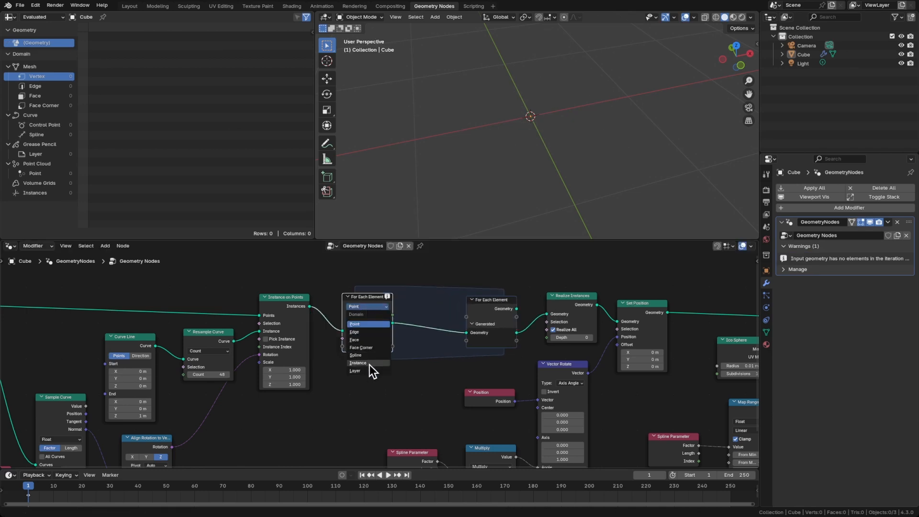
click(369, 363)
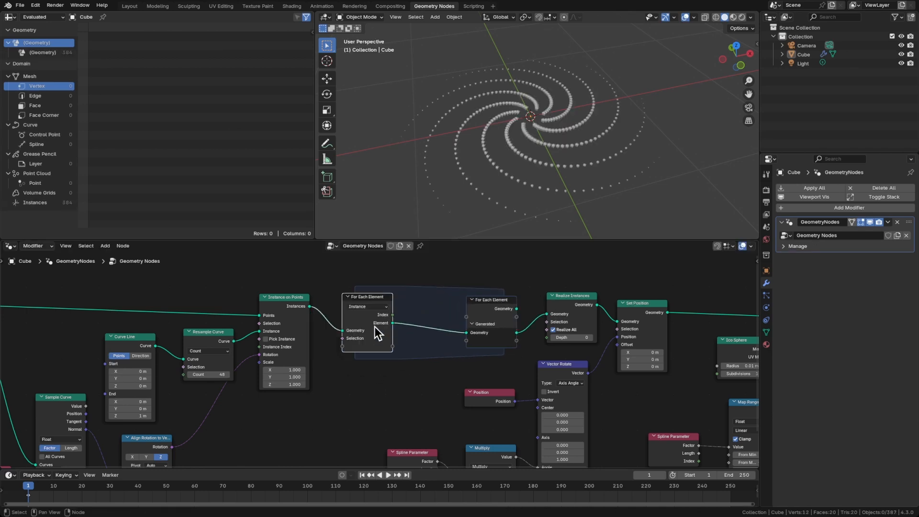
Insert a Delete Geometry node with the Point domain between the For Each Element zone's Element output and its Generated geometry
key(shift+a)
text(del)
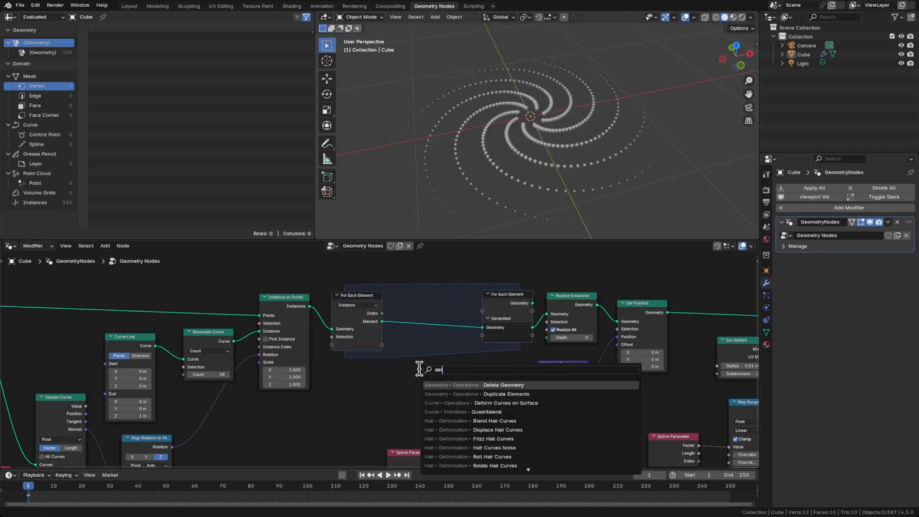
key(Return)
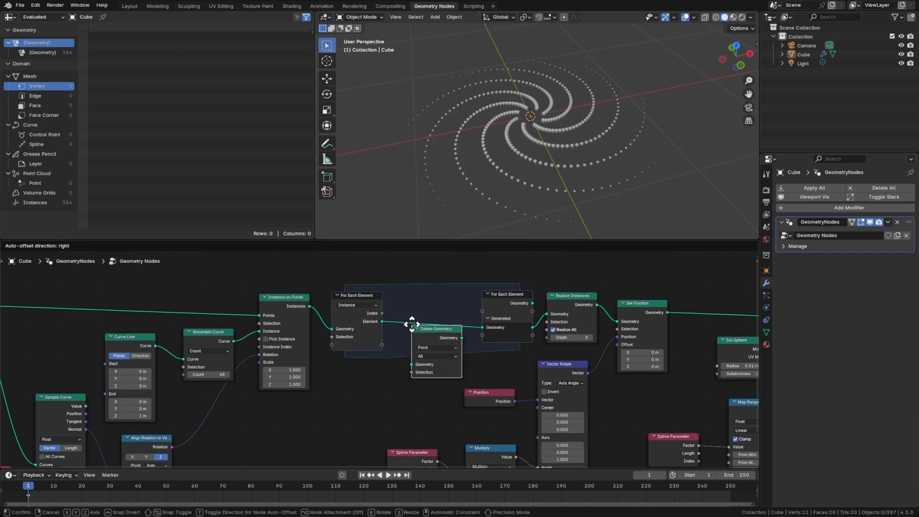
click(416, 308)
click(442, 330)
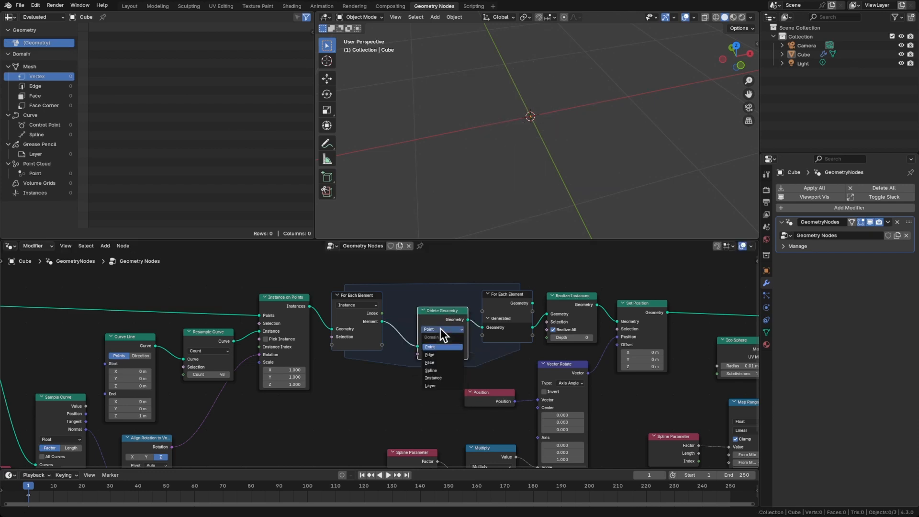
click(441, 330)
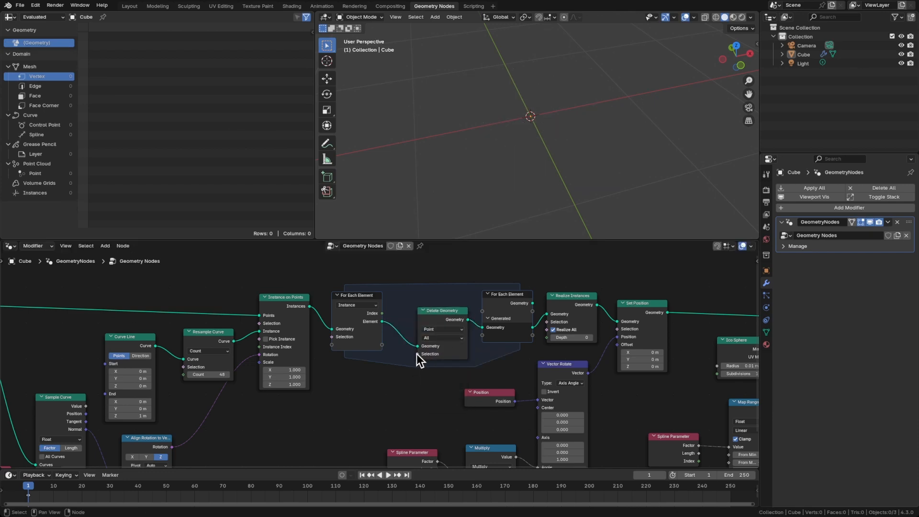
Drive the Delete Geometry node's Selection with a new Boolean Random Value node placed below it
drag(418, 354, 373, 389)
text(random)
key(Return)
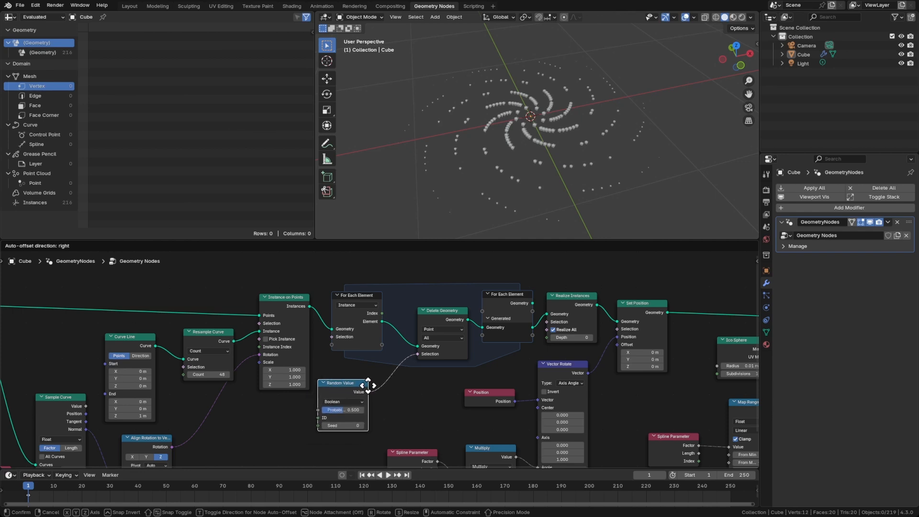
click(397, 381)
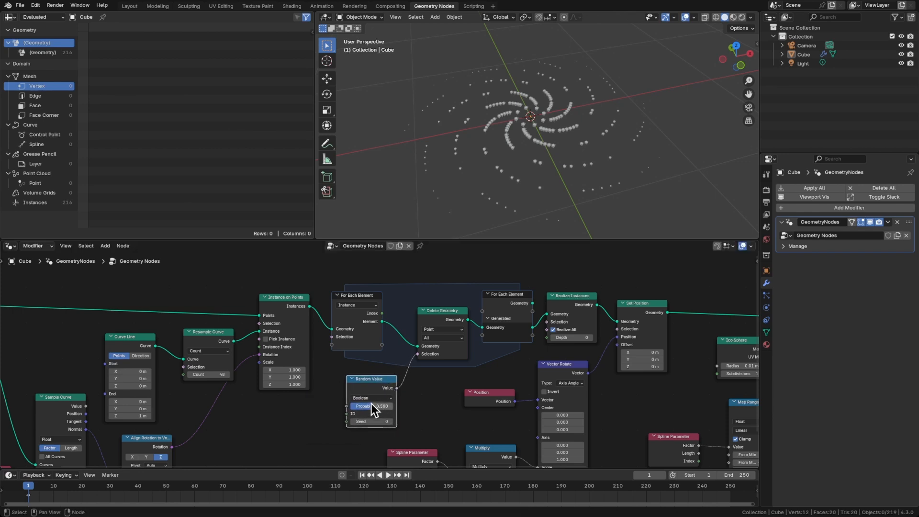
Connect the zone's Index to the Random Value node's Seed, tidy the nodes inside the zone, and set the Probability to 0.400
drag(372, 405, 378, 406)
drag(382, 314, 347, 414)
drag(376, 379, 413, 372)
drag(447, 318, 448, 306)
mouse_move(409, 405)
mouse_down()
mouse_move(396, 404)
mouse_move(405, 398)
mouse_up()
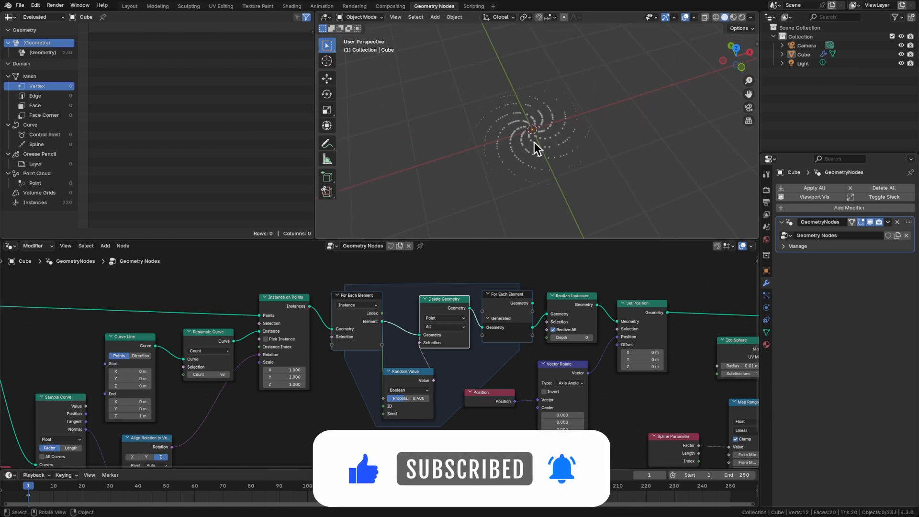
Hide the viewport overlays and set the Resample Curve count to 91
middle_drag(534, 143, 537, 162)
key(shift+alt+z)
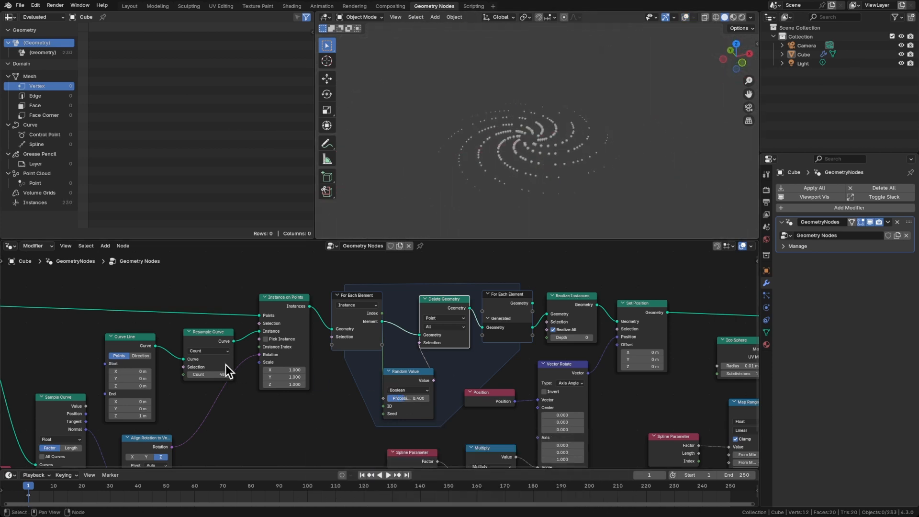
drag(210, 372, 234, 372)
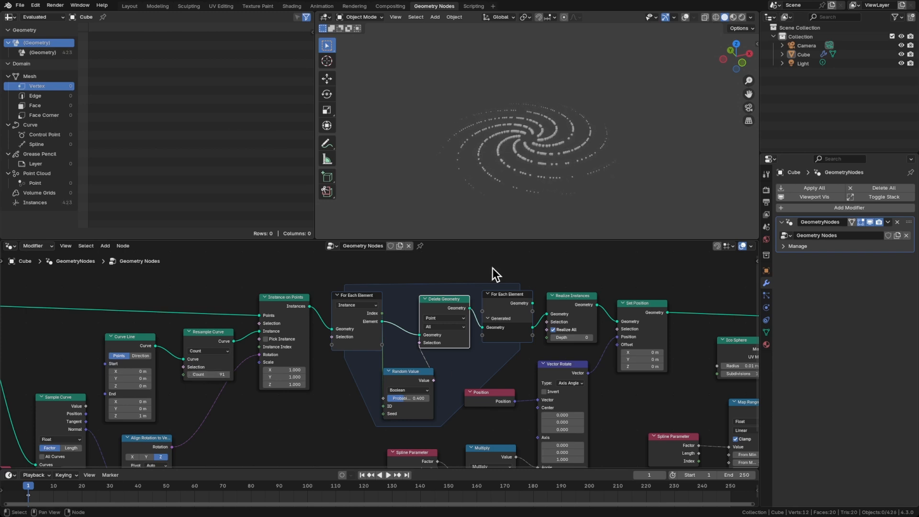
Set the Random Value node's Probability to 0.485 and save the file
drag(407, 398, 410, 399)
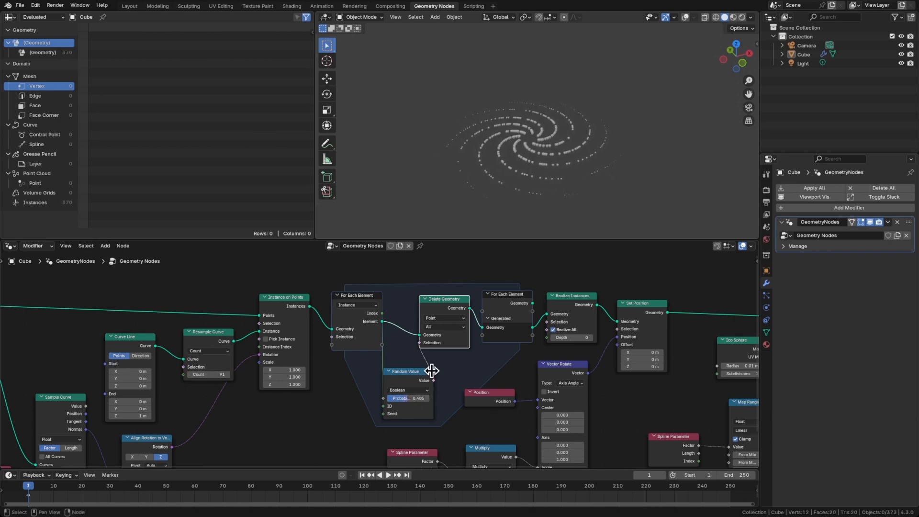
key(ctrl+s)
mouse_move(534, 156)
middle_down()
mouse_move(537, 141)
mouse_move(561, 197)
mouse_move(528, 145)
middle_up()
Group the For Each Element zone with its Delete Geometry and Random Value nodes, return to the main tree, and reposition the group node
drag(327, 282, 507, 381)
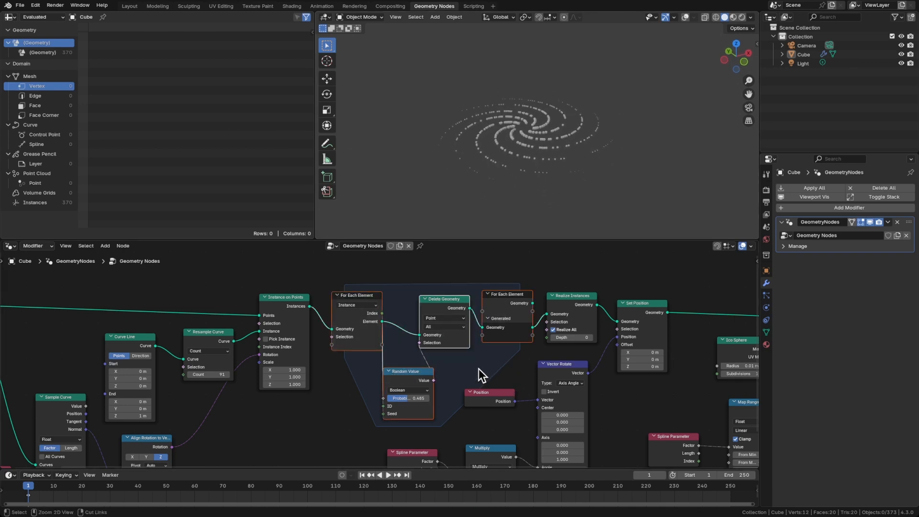
key(ctrl+g)
key(Tab)
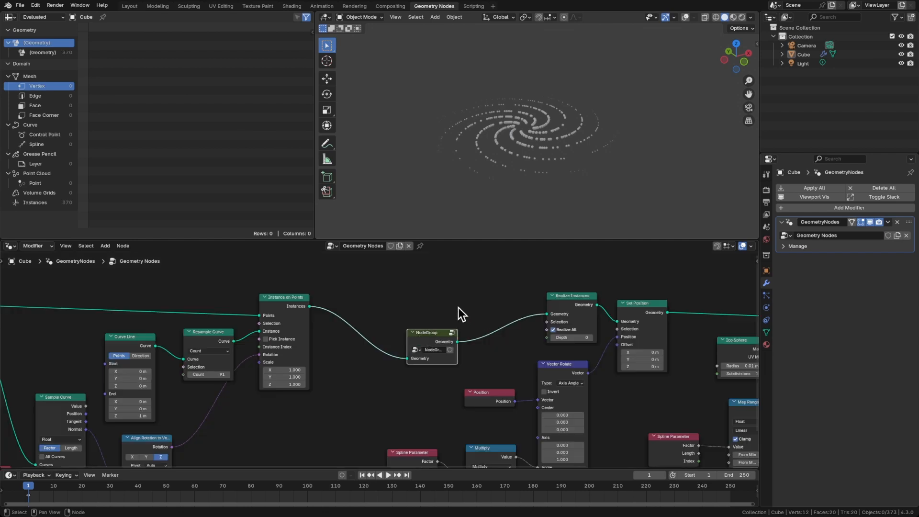
key(g)
click(430, 333)
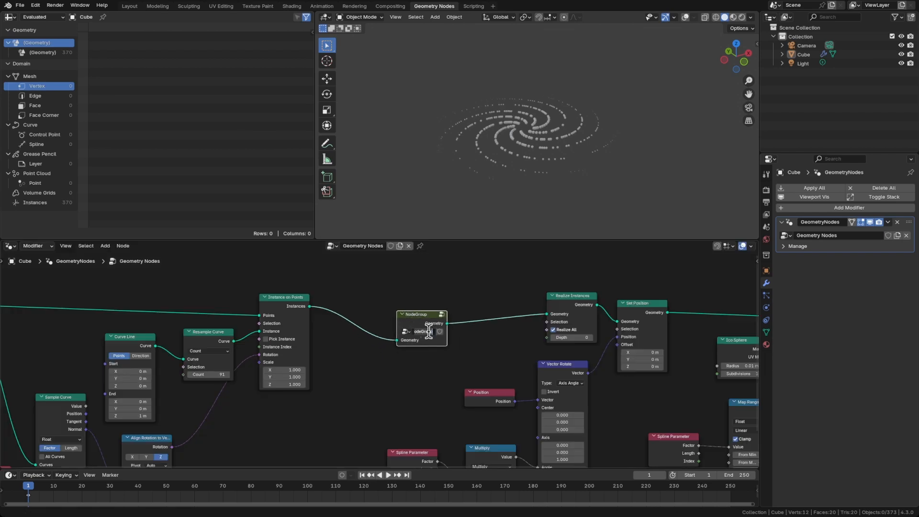
Rename the node group as Random Deletion and widen its node so the name fits
click(430, 332)
text(Random Deletion)
key(Return)
key(g)
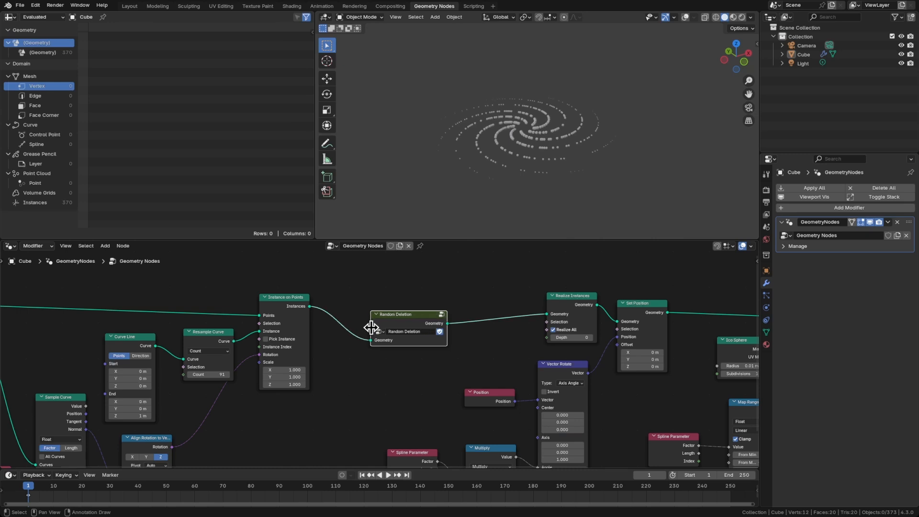
click(423, 316)
Insert a Join Geometry node between the last Instance on Points node and Group Output
scroll(479, 392, down, 3)
ctrl+scroll(541, 359, right, 6)
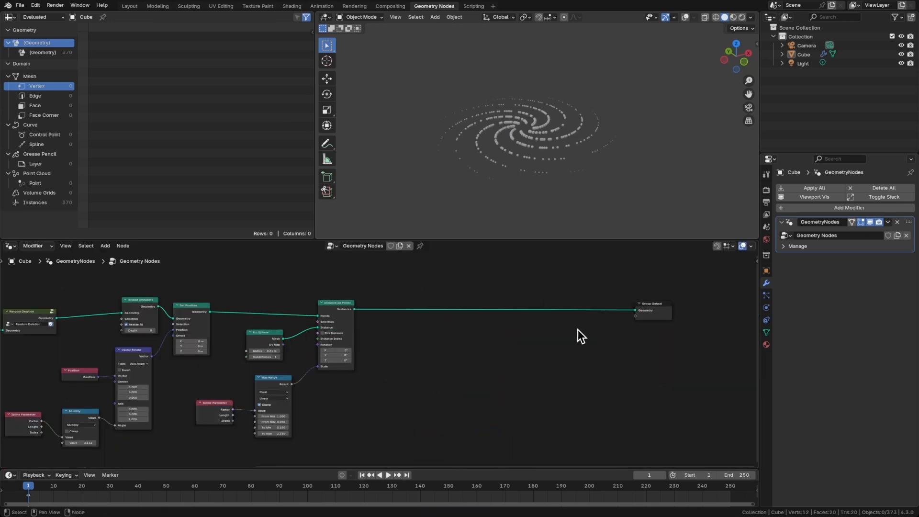
key(shift+a)
text(join)
key(Return)
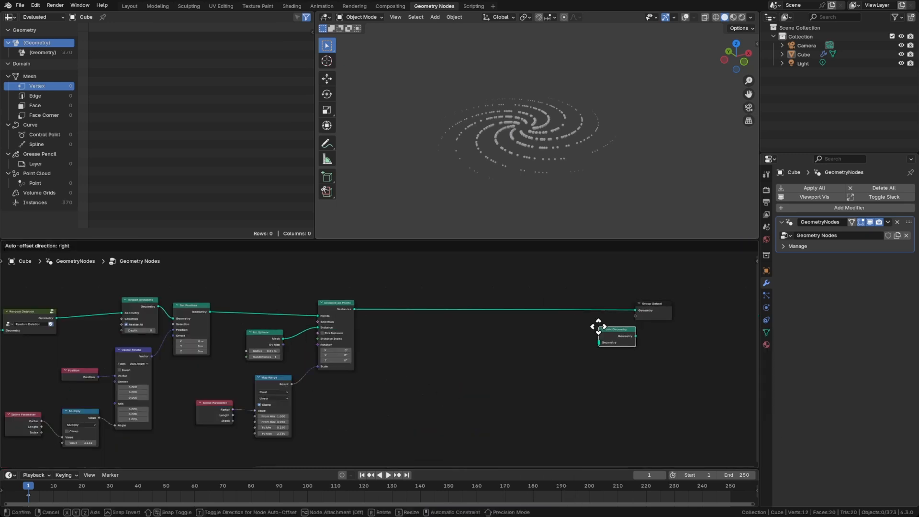
click(575, 309)
Add a UV Sphere node, connect its Mesh to Join Geometry, and set its radius to 0.12 m
scroll(503, 319, up, 3)
middle_drag(502, 318, 537, 373)
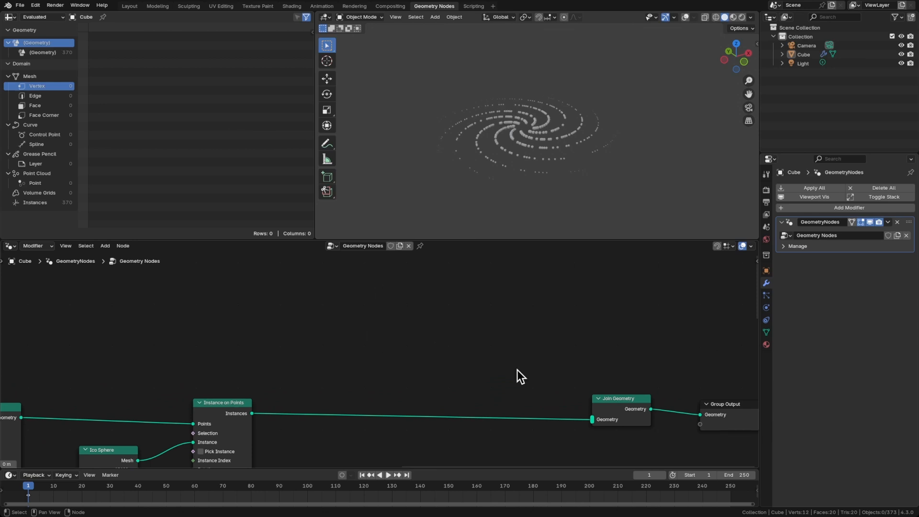
key(shift+a)
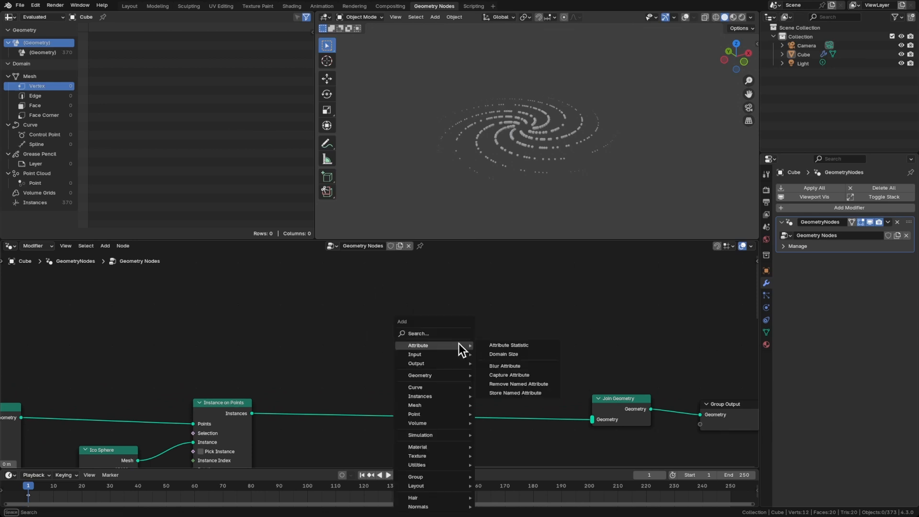
text(uv sph)
key(Return)
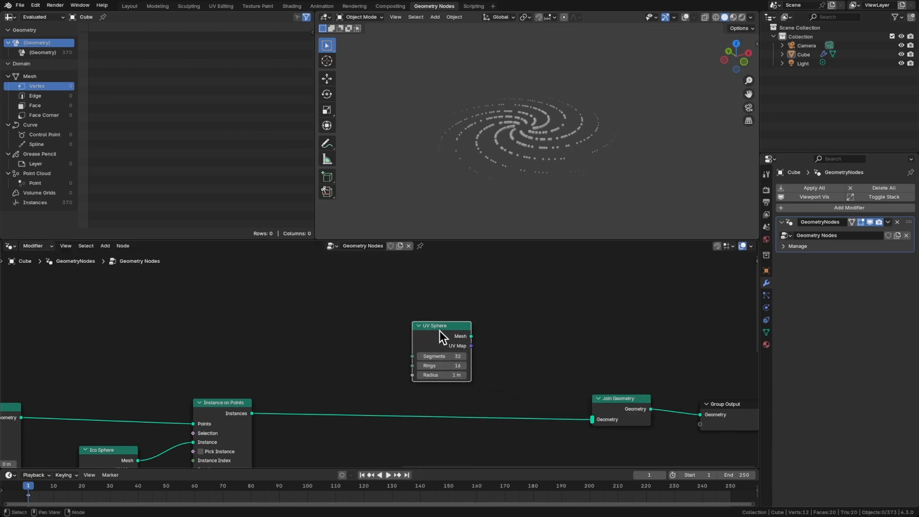
click(433, 321)
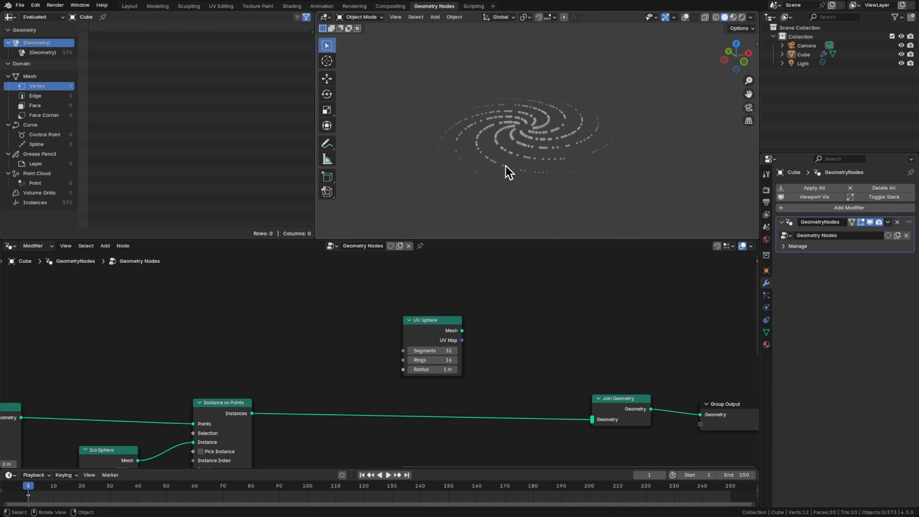
drag(441, 339, 592, 419)
click(489, 341)
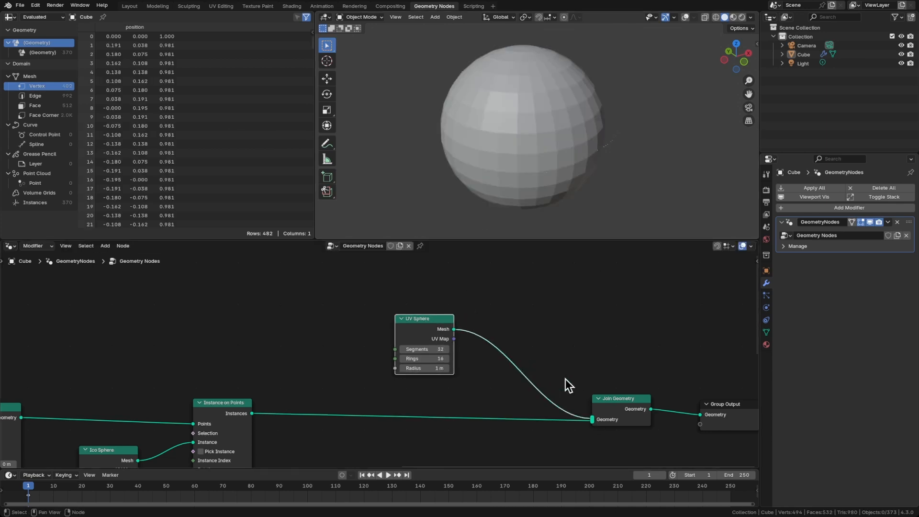
drag(437, 368, 391, 368)
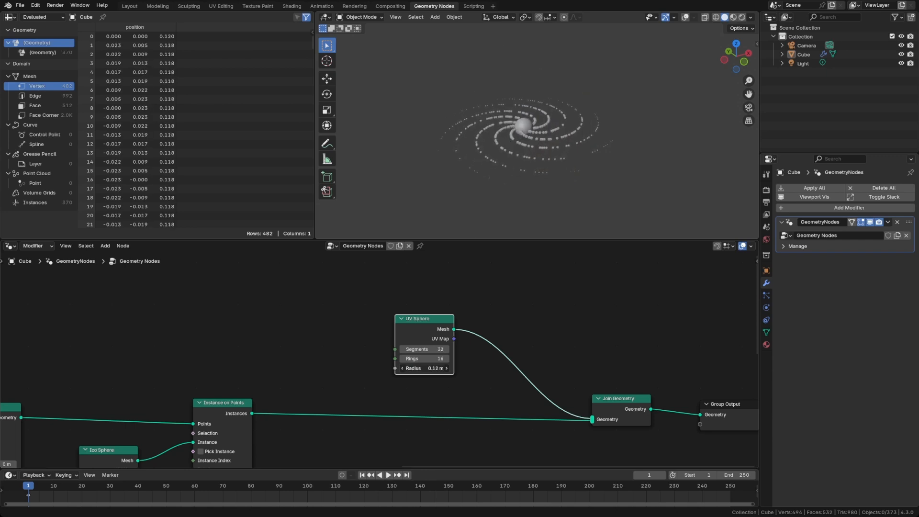
Insert a Set Material node between UV Sphere and Join Geometry, and save the file
key(shift+a)
text(setm)
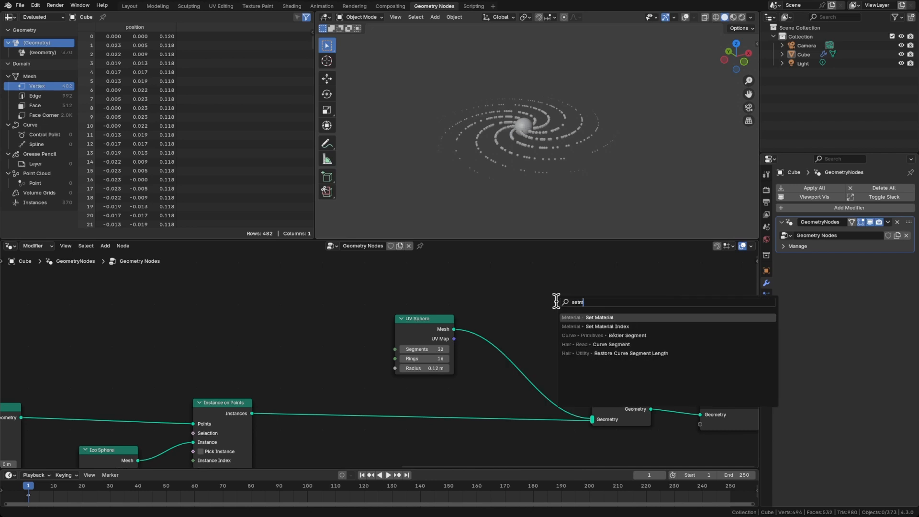
key(Return)
click(494, 326)
key(ctrl+s)
mouse_move(546, 153)
middle_down()
mouse_move(556, 113)
mouse_move(543, 156)
middle_up()
middle_drag(505, 306, 458, 289)
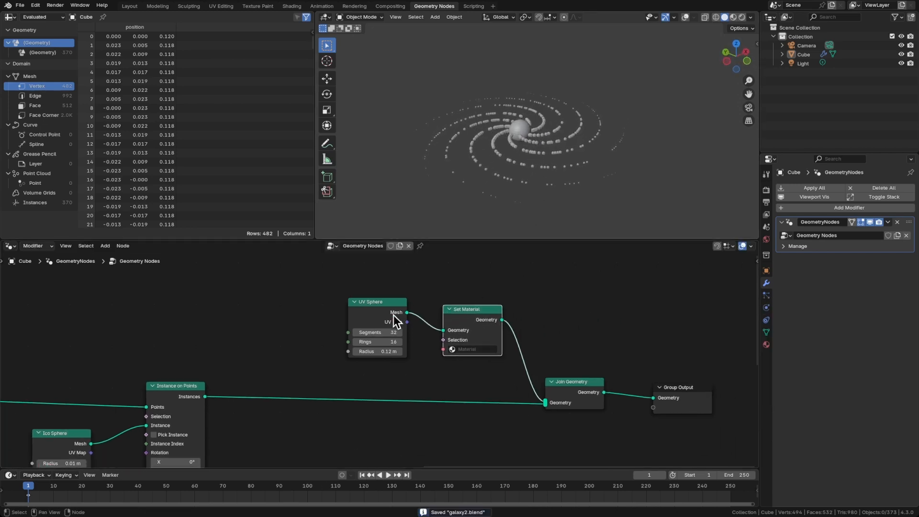
Align the UV Sphere and Set Material nodes and enclose both in a frame
drag(384, 309, 378, 314)
drag(469, 318, 455, 314)
drag(305, 285, 486, 364)
key(ctrl+j)
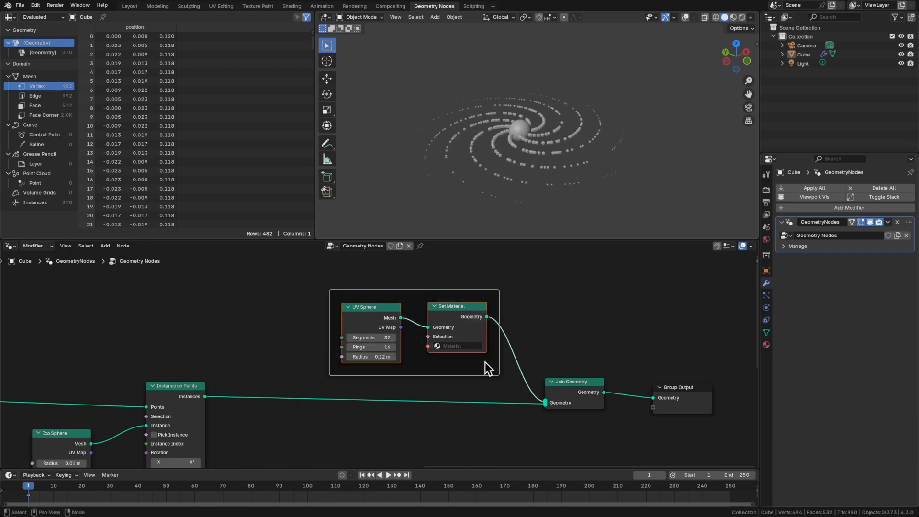
Label the frame around the UV Sphere and Set Material nodes Galaxy Center
key(F2)
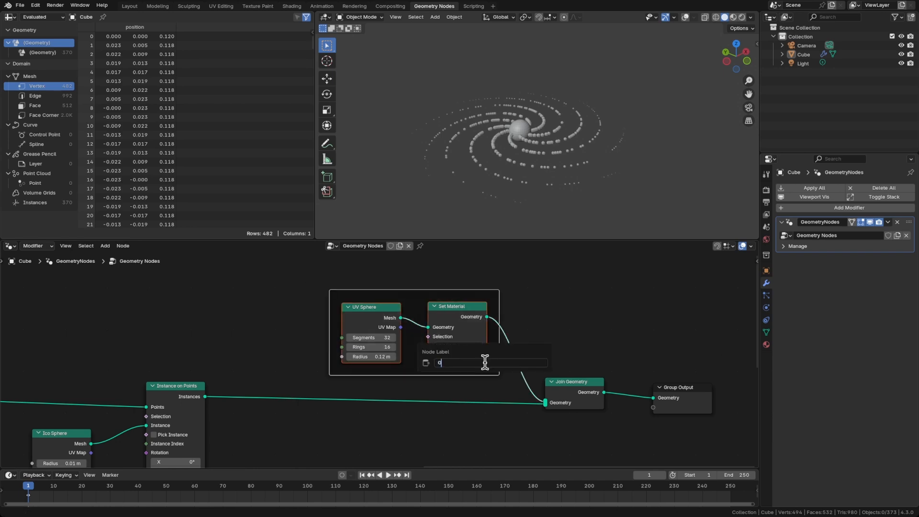
text(Galxy)
key(BackSpace)
key(BackSpace)
text(axy Center)
key(Return)
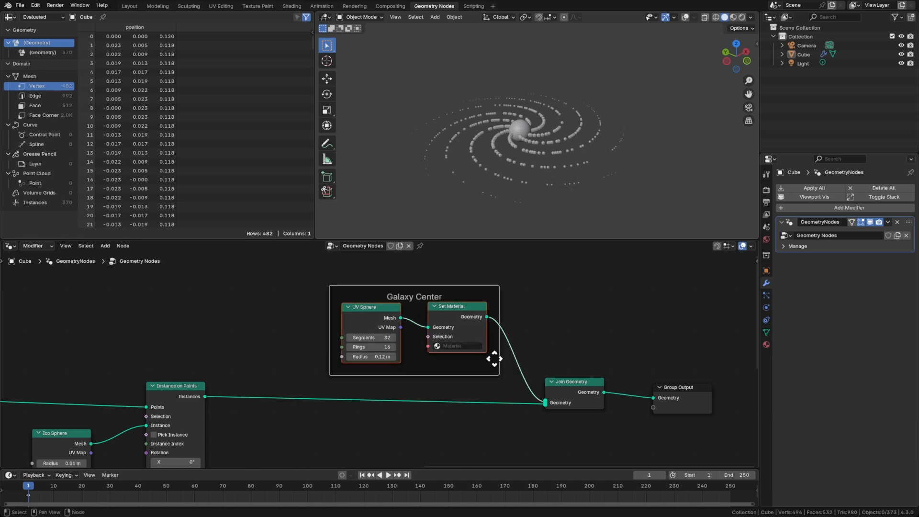
click(533, 326)
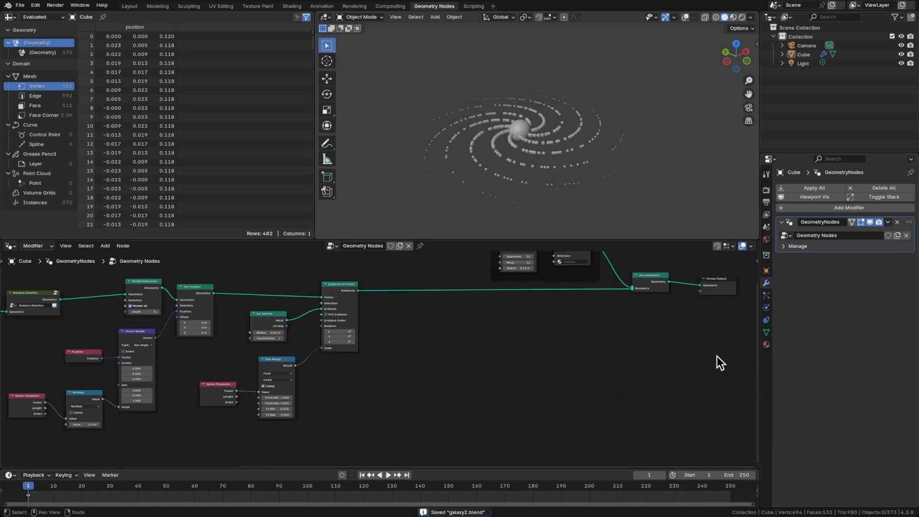
Move Group Output and Join Geometry farther away from the other nodes to make room
middle_drag(576, 352, 467, 369)
drag(605, 308, 660, 308)
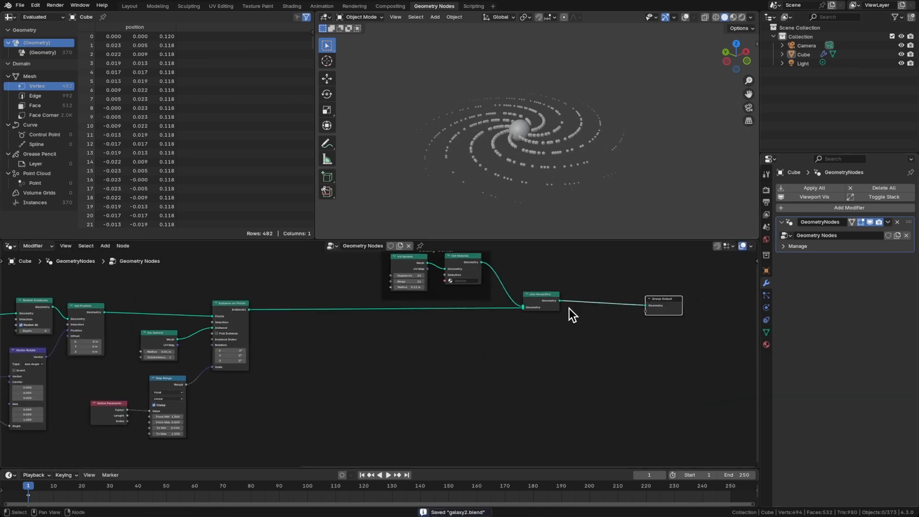
drag(554, 304, 586, 307)
click(544, 339)
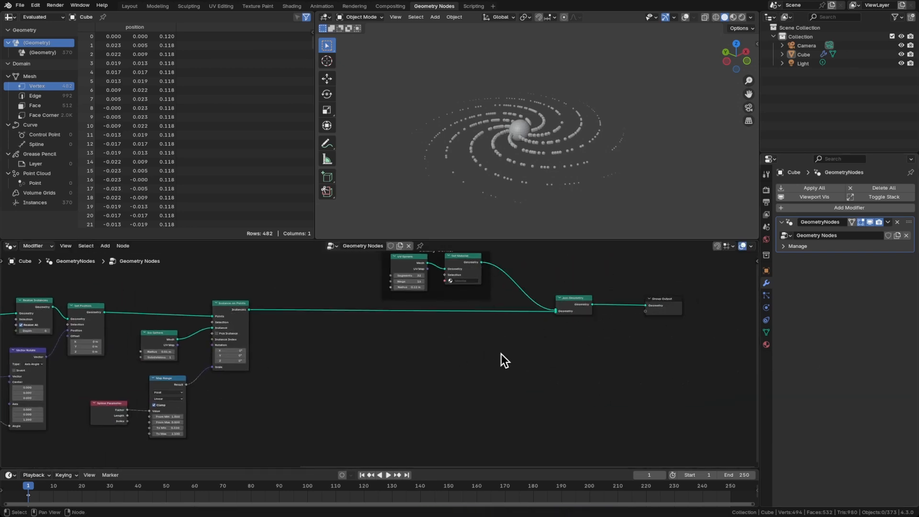
Add a Grid node below the main chain and connect its Mesh to Join Geometry
scroll(472, 361, up, 2)
key(shift+a)
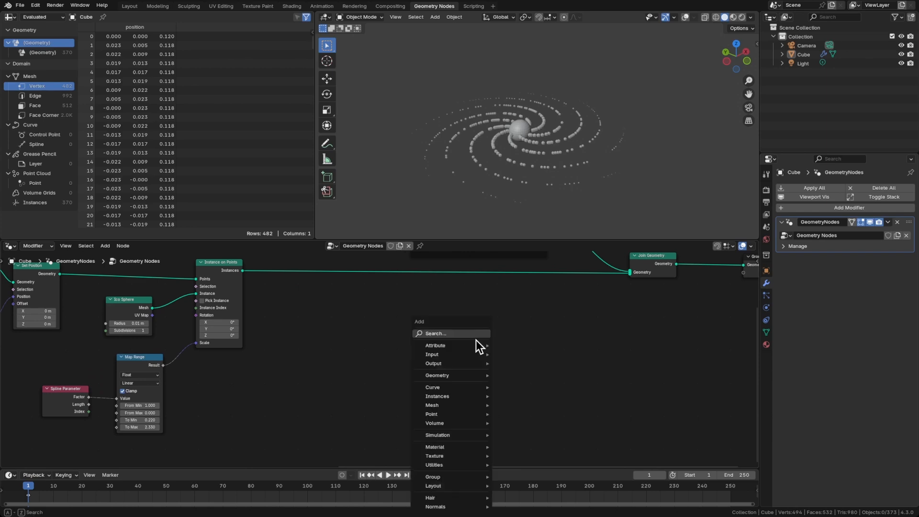
text(grid)
key(Return)
click(350, 336)
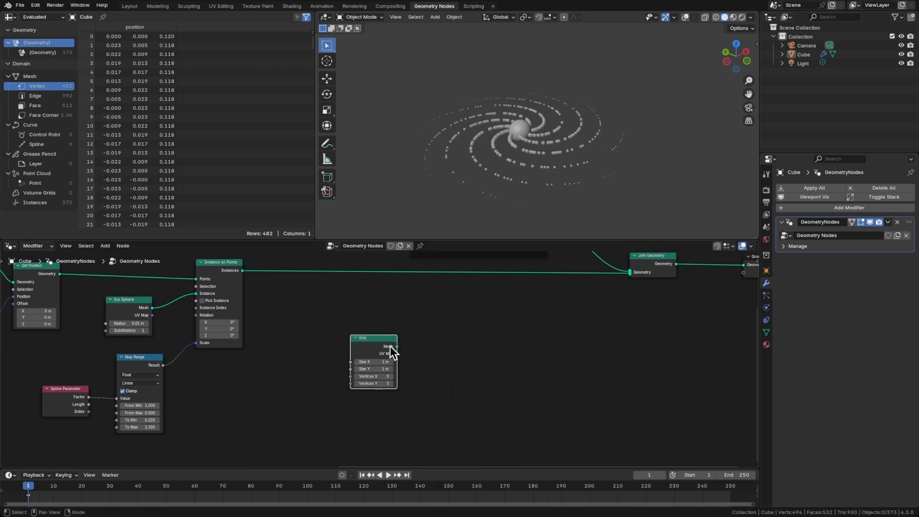
drag(396, 346, 631, 273)
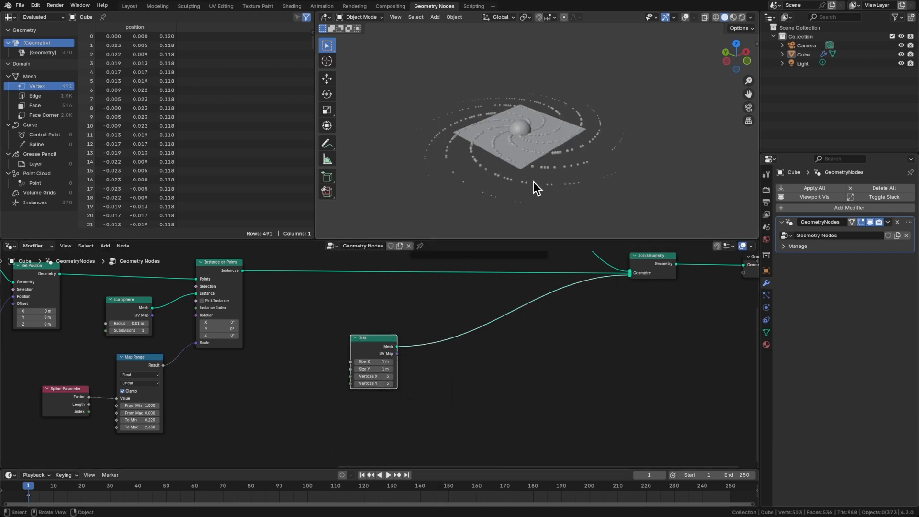
Insert a Transform Geometry node after the Grid node and set its X rotation to 90°
key(KP_7)
shift+middle_drag(571, 105, 558, 154)
mouse_move(559, 154)
middle_down()
mouse_move(562, 87)
mouse_move(569, 140)
middle_up()
drag(383, 363, 360, 368)
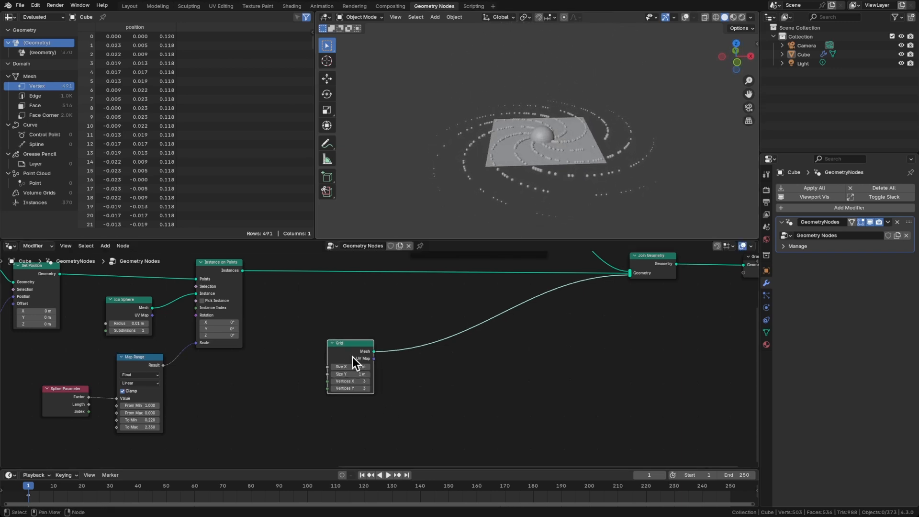
key(shift+a)
text(tran)
key(Return)
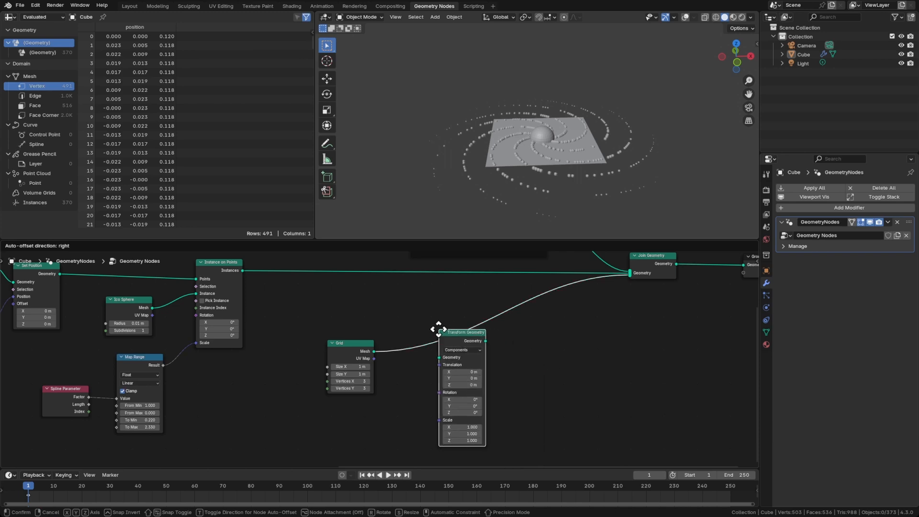
click(404, 324)
click(421, 394)
text(90)
key(Return)
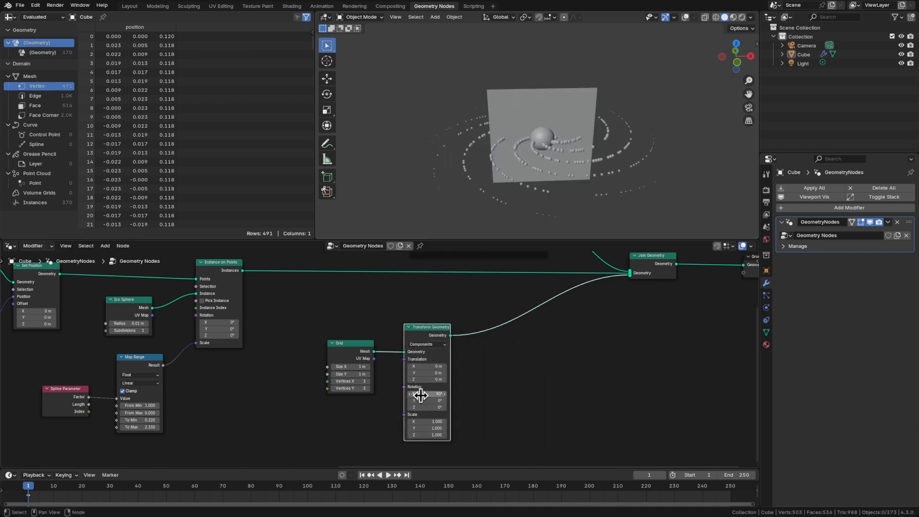
Scale the grid uniformly to 14.1, move it to about 2.83 m in Y, and save the file
mouse_move(429, 422)
mouse_down()
mouse_move(428, 435)
mouse_move(425, 421)
mouse_up()
text(5)
key(Return)
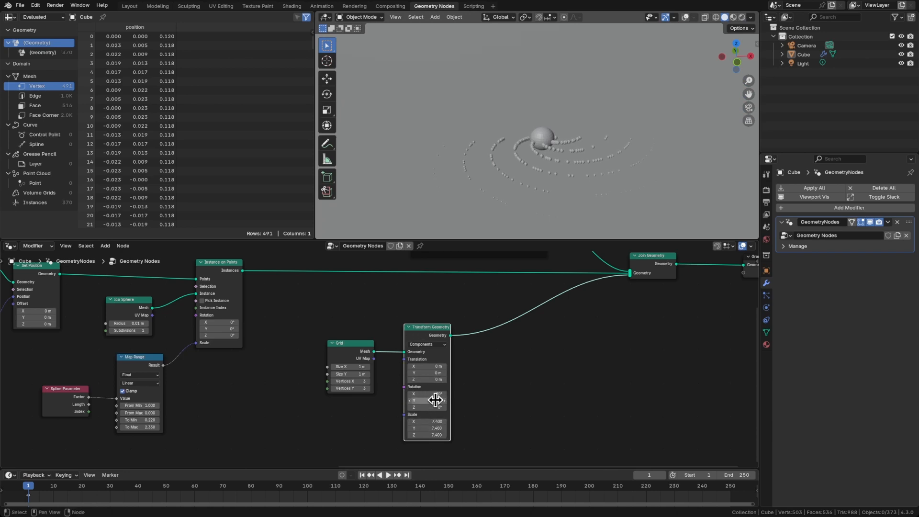
drag(434, 373, 467, 373)
drag(424, 421, 462, 422)
middle_drag(536, 138, 566, 139)
middle_drag(546, 360, 444, 360)
key(ctrl+s)
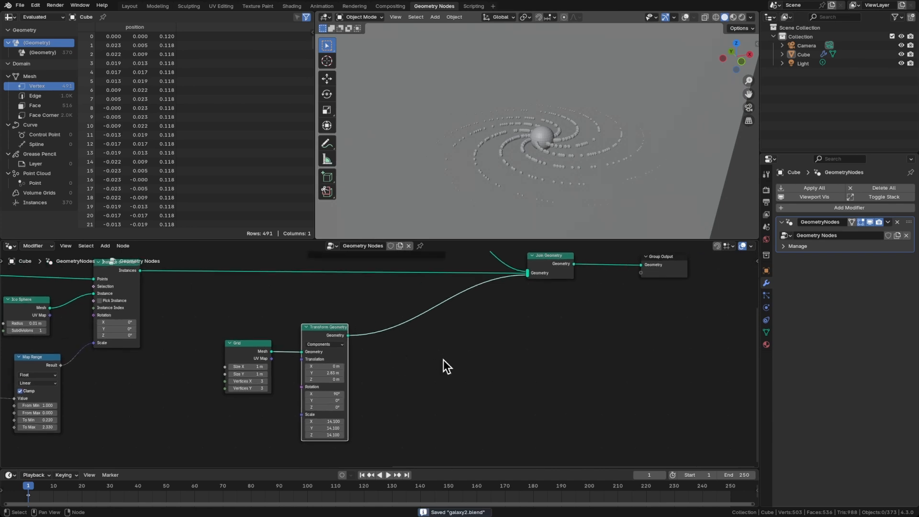
Insert a Distribute Points on Faces node between Transform Geometry and Join Geometry, and space the grid nodes neatly
drag(556, 274, 582, 273)
key(shift+a)
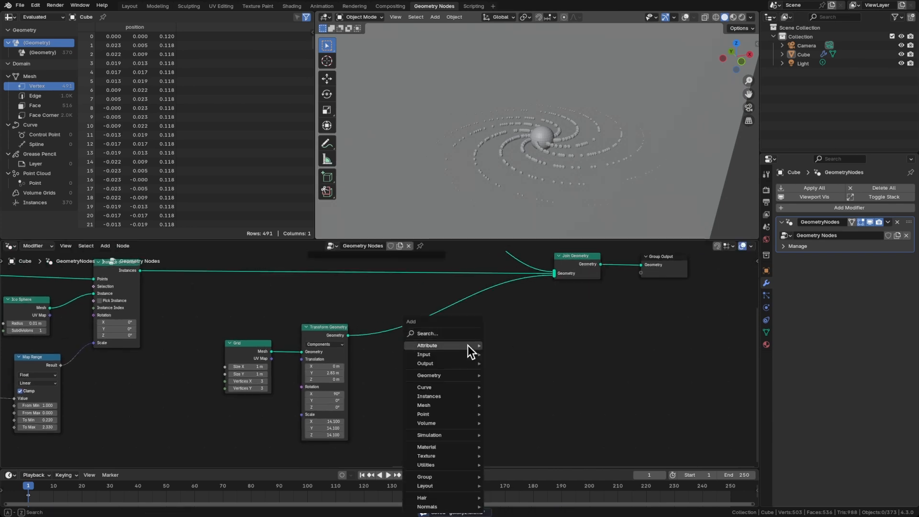
text(distr)
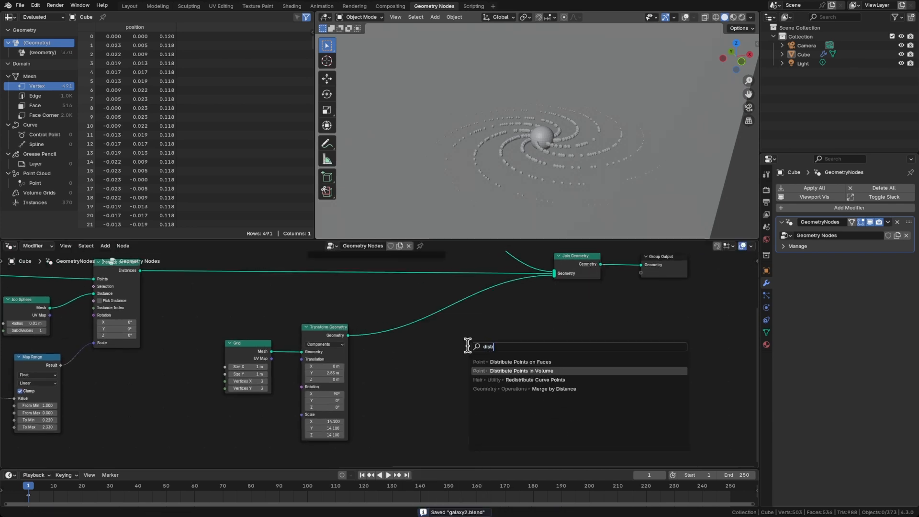
key(Return)
click(392, 318)
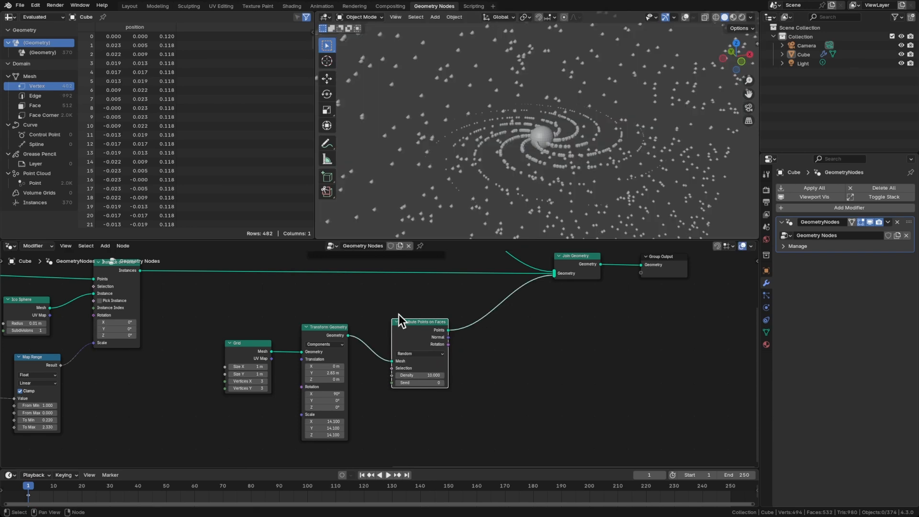
mouse_move(516, 168)
middle_down()
mouse_move(577, 164)
mouse_move(544, 183)
mouse_move(526, 171)
middle_up()
drag(426, 334, 402, 337)
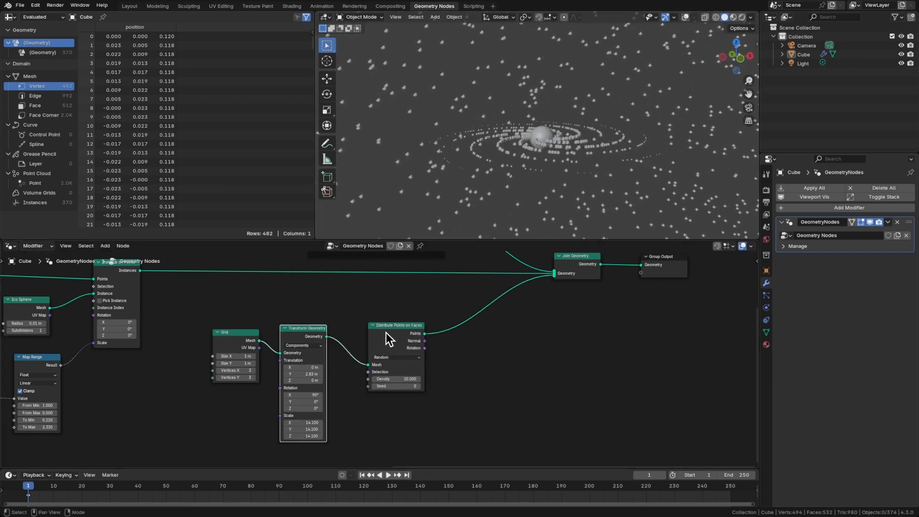
drag(386, 337, 365, 339)
click(446, 353)
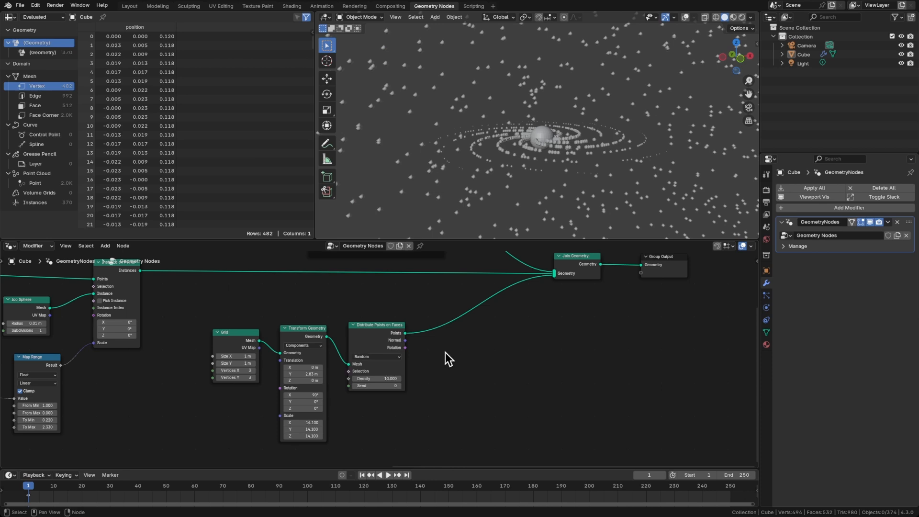
Insert an Instance on Points node between Distribute Points on Faces and Join Geometry
key(shift+a)
text(inst)
key(Return)
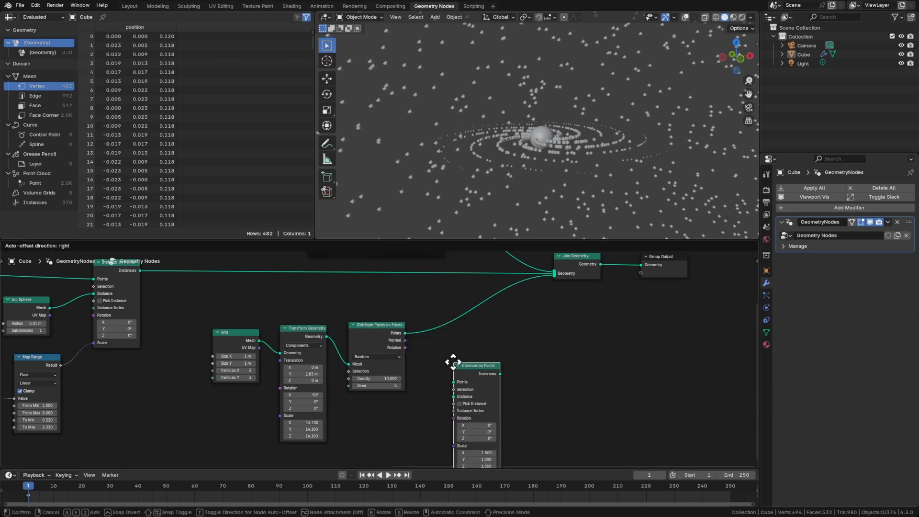
click(449, 306)
Add an Ico Sphere with a 0.01 m radius as the Instance of the new Instance on Points node, and save
middle_drag(409, 429, 455, 391)
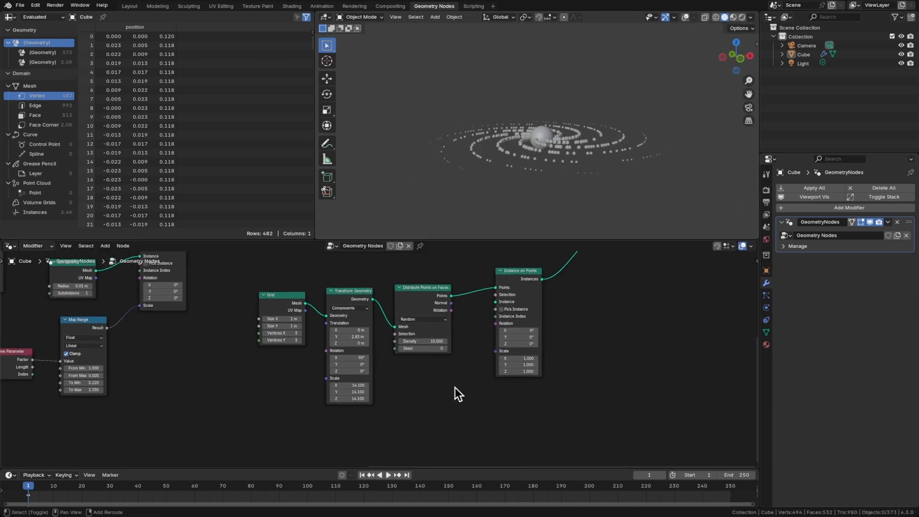
key(shift+a)
text(ico)
key(Return)
click(438, 369)
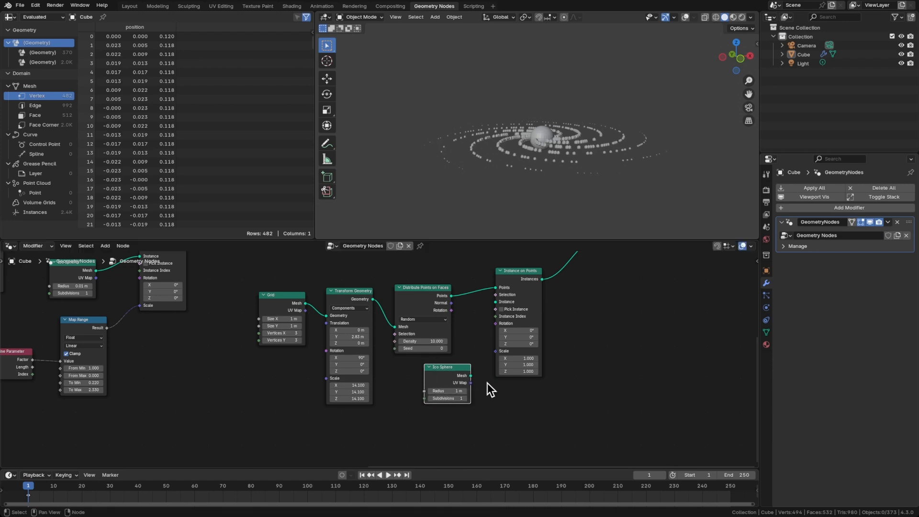
drag(471, 376, 501, 299)
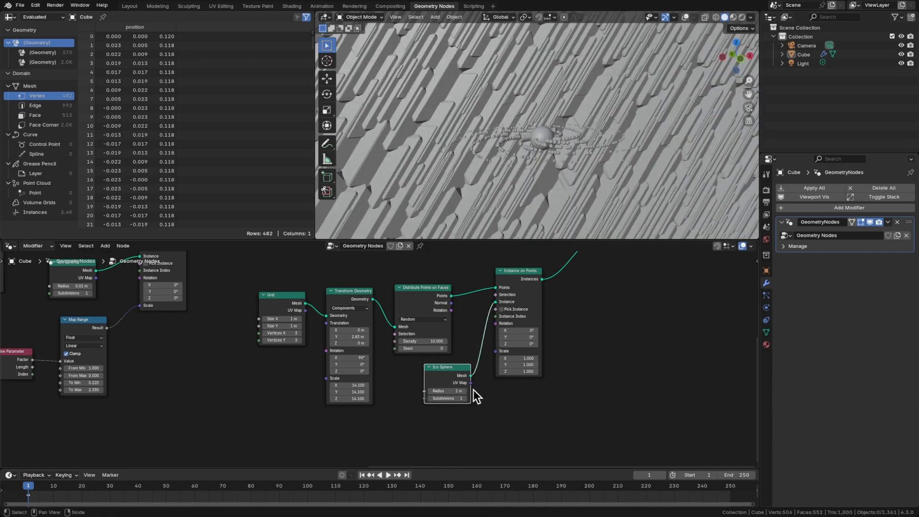
drag(461, 388, 443, 388)
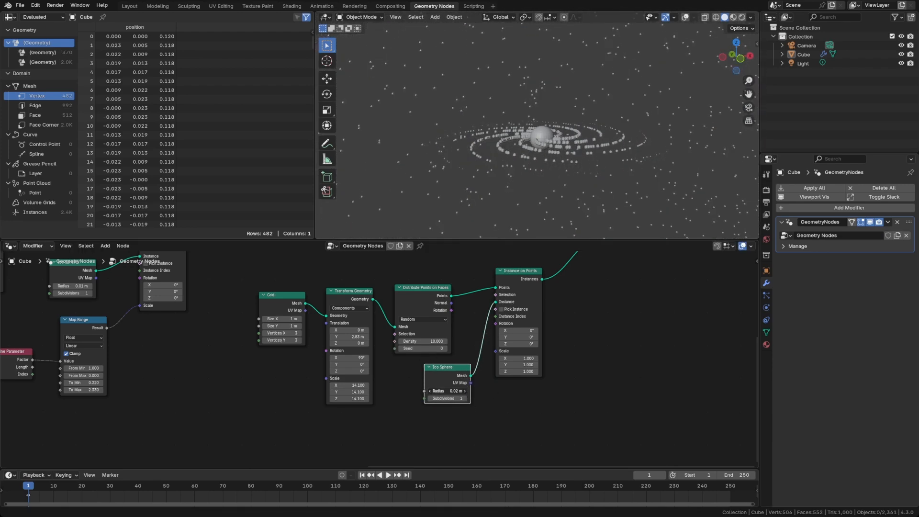
key(ctrl+s)
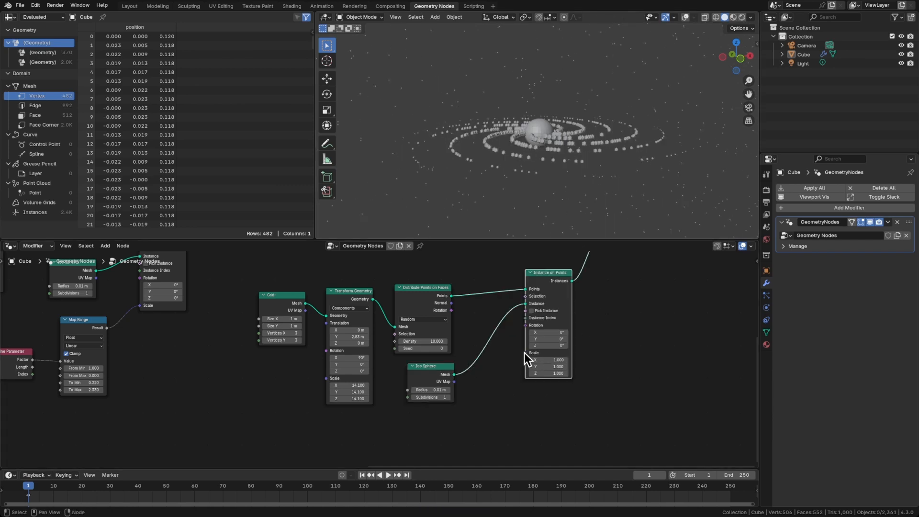
Feed the Scale of the grid's Instance on Points node from a new Random Value node of type Float
drag(526, 353, 495, 407)
text(rando)
key(Return)
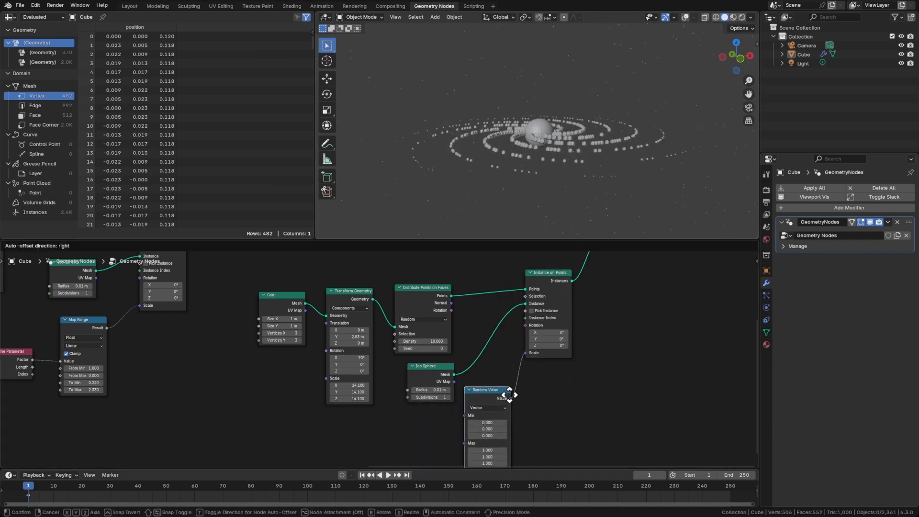
click(525, 383)
middle_drag(573, 408, 580, 355)
scroll(580, 354, up, 1)
click(496, 336)
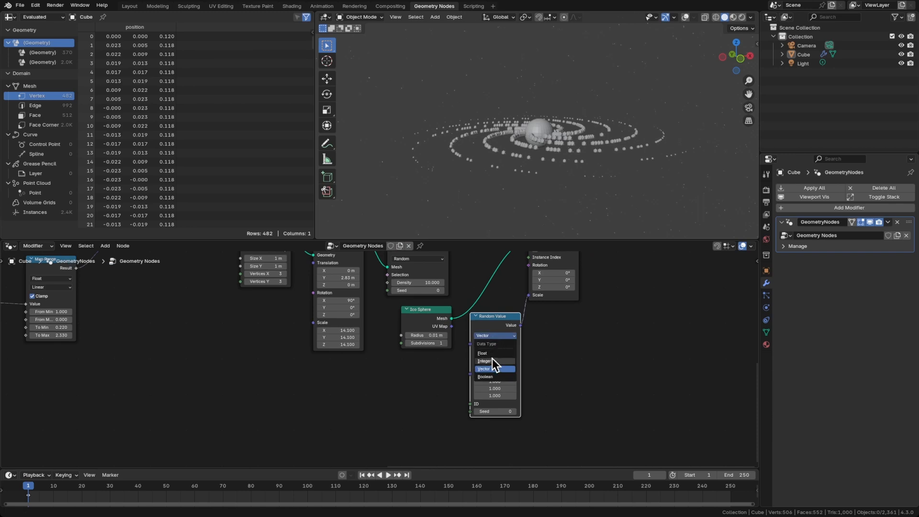
click(493, 359)
drag(521, 324, 502, 330)
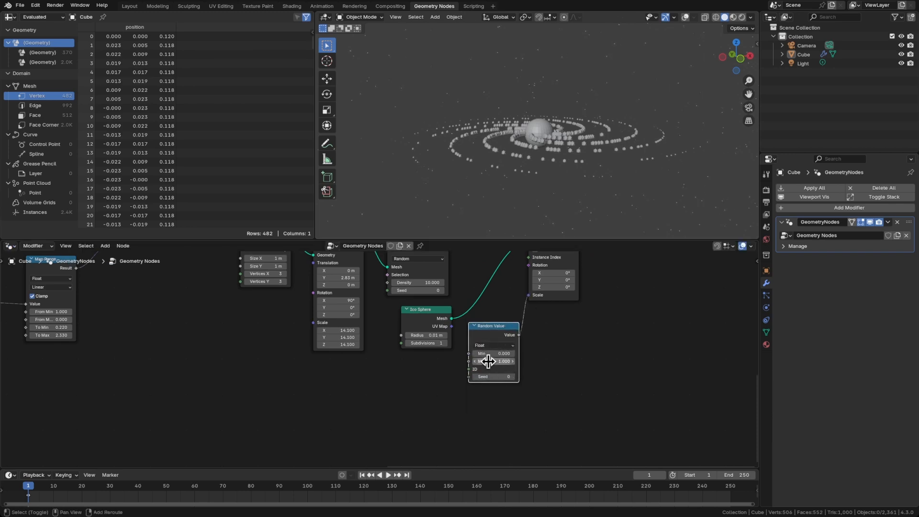
Set the Random Value node's Min to 0.1 and Max to 2.25, and save the file
drag(495, 362, 513, 362)
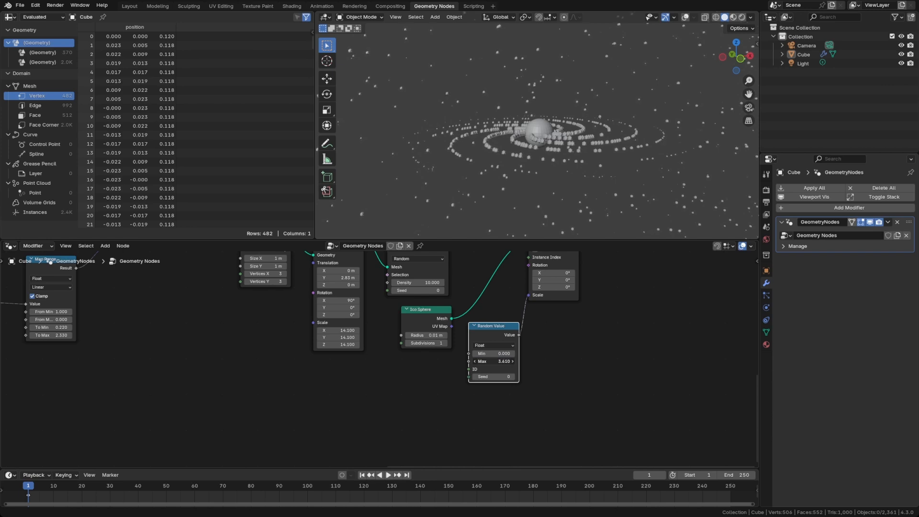
mouse_move(513, 361)
mouse_down()
mouse_move(551, 361)
mouse_move(508, 361)
mouse_up()
middle_drag(534, 337, 571, 381)
click(541, 398)
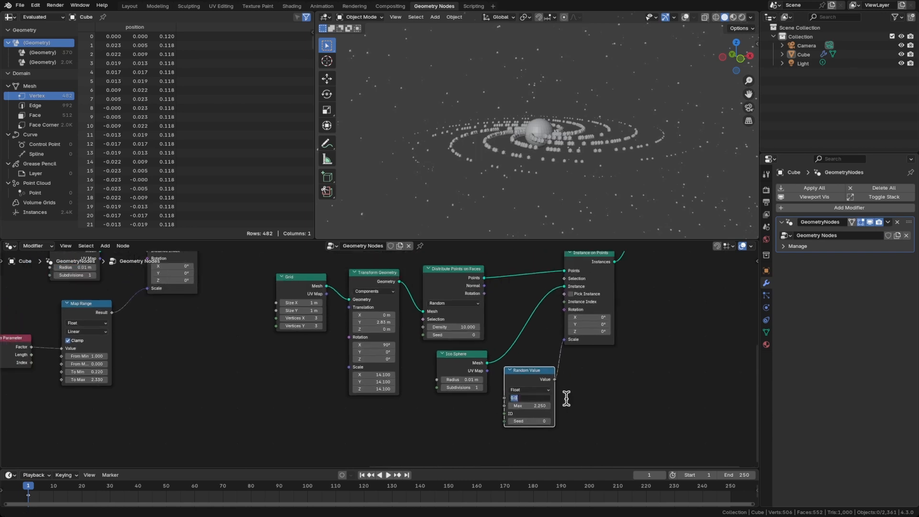
text(.1)
key(Return)
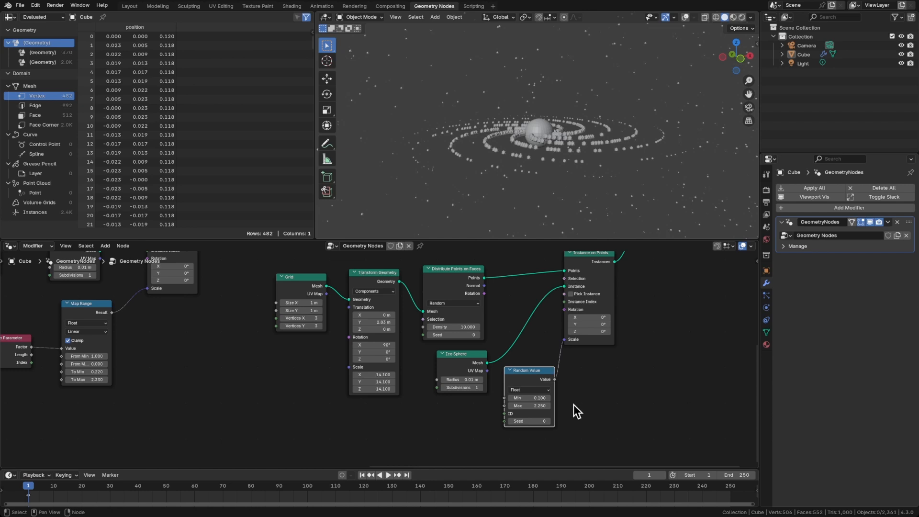
click(573, 404)
middle_drag(510, 169, 518, 171)
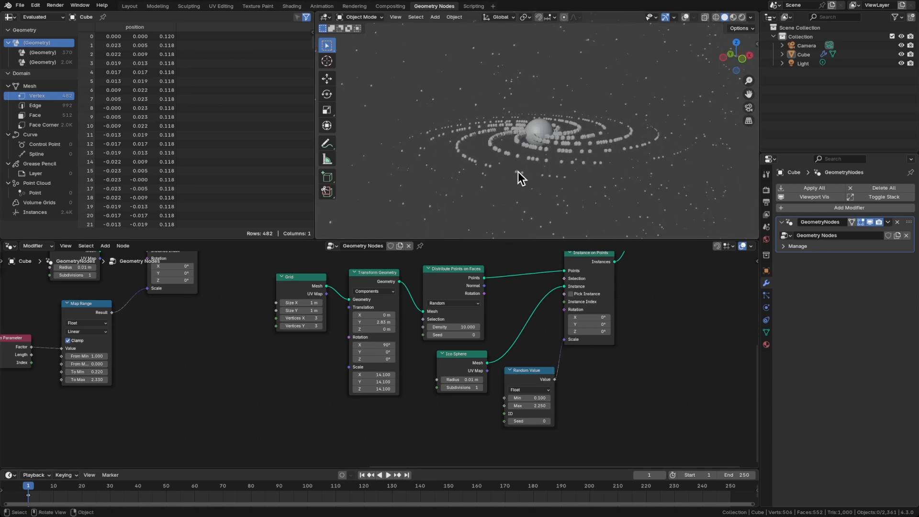
key(ctrl+s)
Raise the Distribute Points on Faces density to 39.8 and save the file
middle_drag(290, 361, 337, 396)
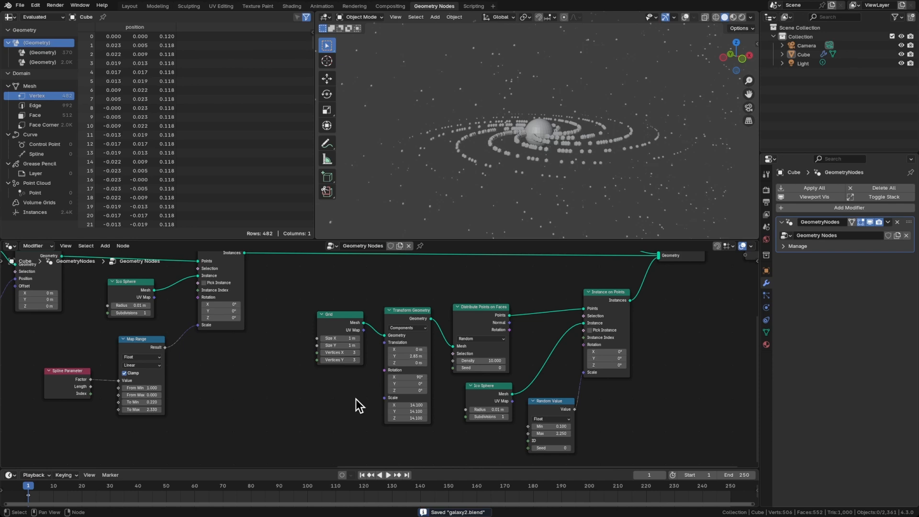
drag(479, 360, 498, 361)
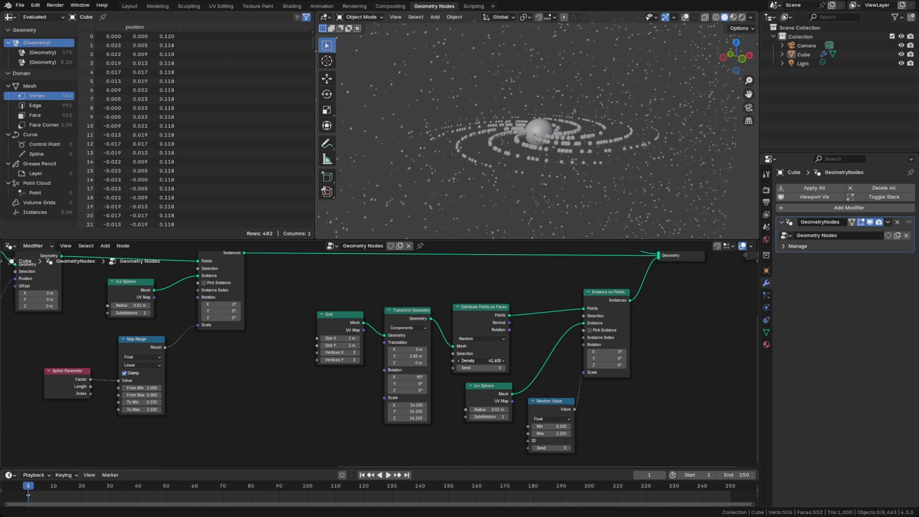
middle_drag(587, 82, 564, 109)
key(ctrl+s)
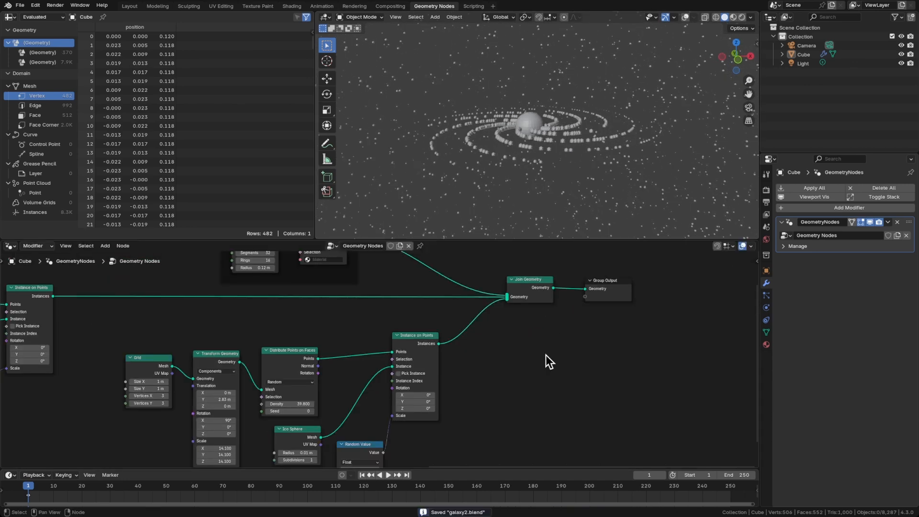
Enclose the nodes from Grid through its Instance on Points in a frame labeled Starfield
middle_drag(540, 386, 661, 345)
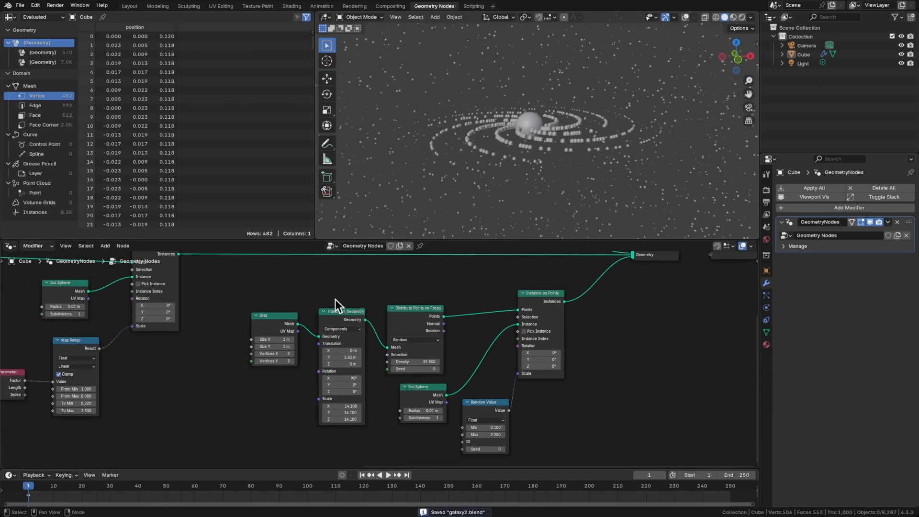
drag(246, 288, 579, 444)
key(ctrl+j)
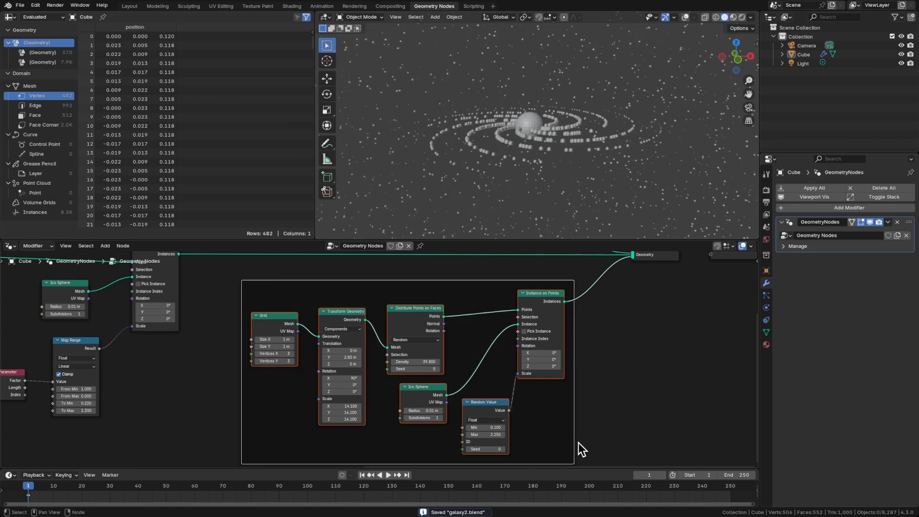
key(F2)
text(S)
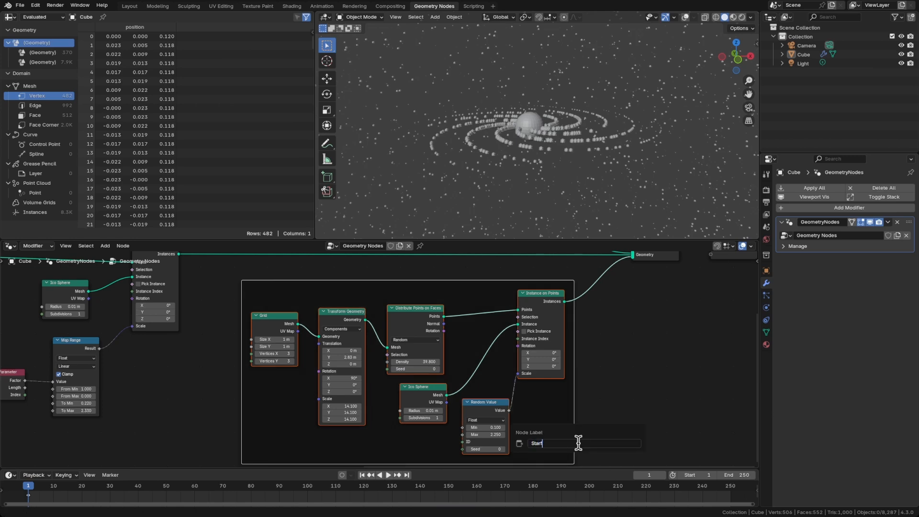
text(tarfield)
key(Return)
Move the second half of the spiral arm nodes, from the random deletion group to Instance on Points, closer to the first half
scroll(592, 398, down, 5)
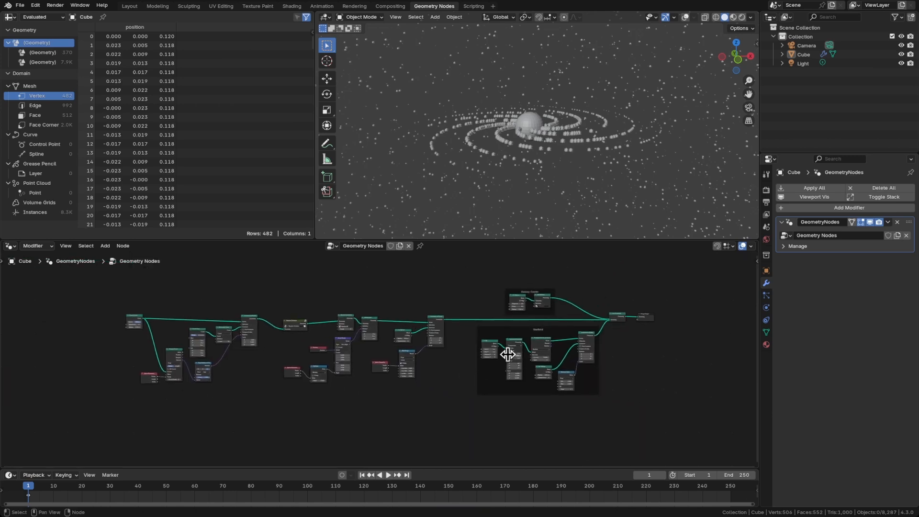
middle_drag(509, 354, 475, 361)
scroll(552, 353, up, 3)
middle_drag(373, 378, 482, 365)
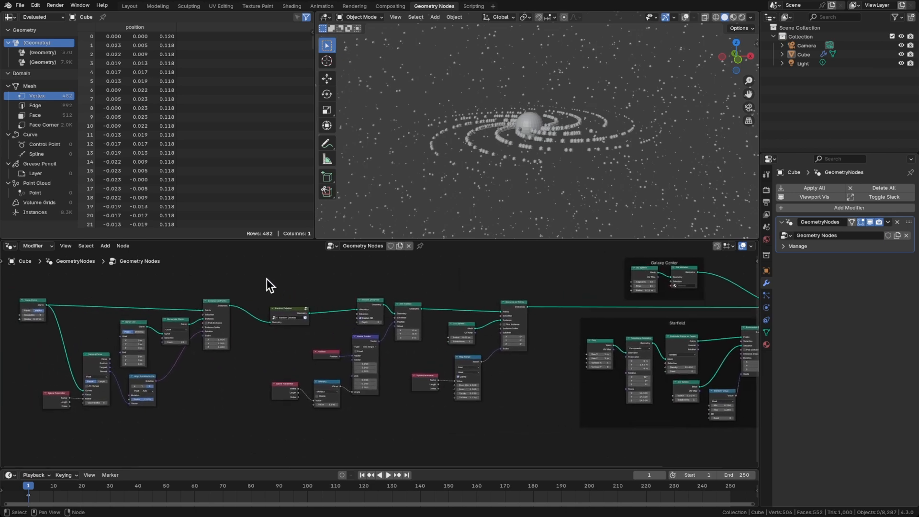
drag(266, 279, 533, 426)
key(g)
click(505, 423)
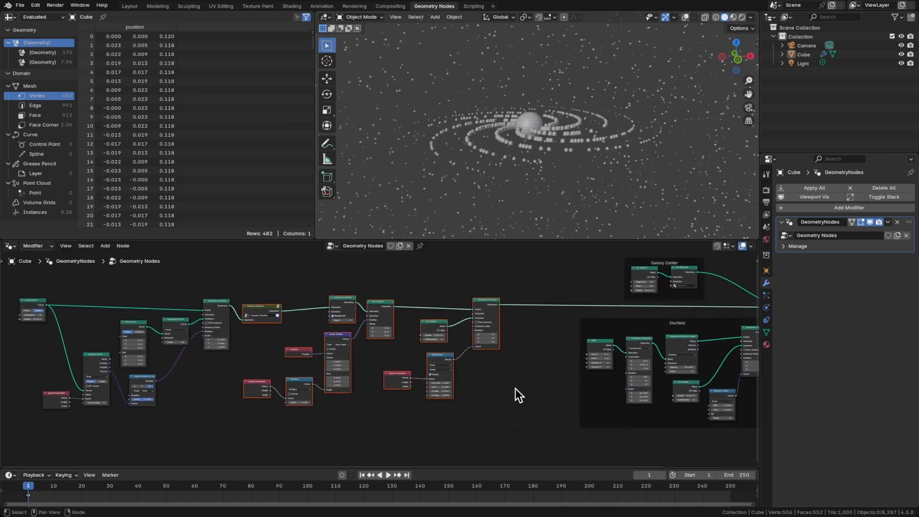
Enclose all the spiral arm nodes in a frame labeled Galaxy and move it farther from the Starfield frame
scroll(526, 343, up, 3)
middle_drag(543, 354, 388, 365)
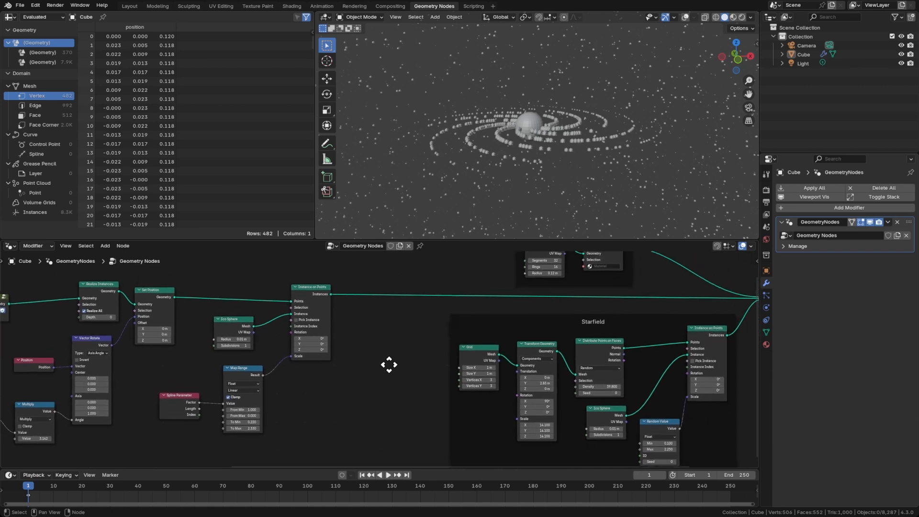
scroll(388, 332, down, 3)
middle_drag(389, 332, 550, 372)
drag(109, 287, 541, 405)
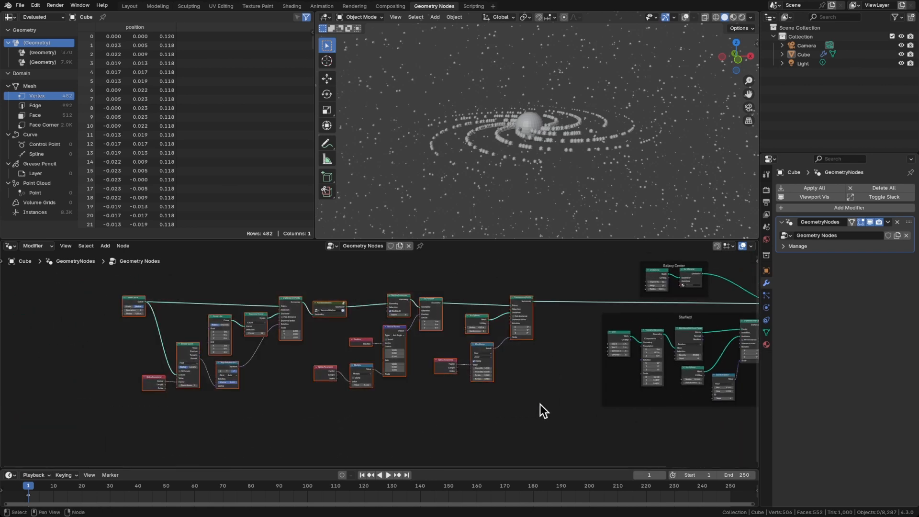
key(ctrl+j)
key(F2)
text(G)
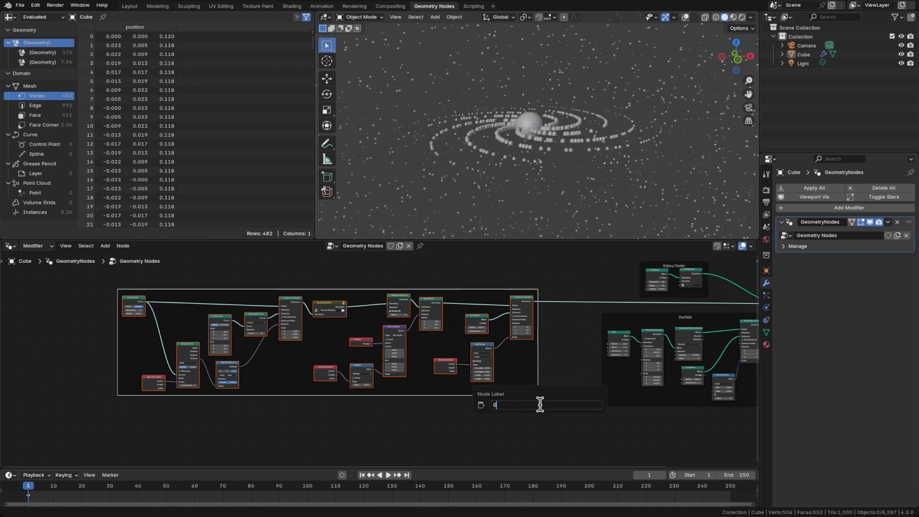
text(alaxy)
key(Return)
click(518, 407)
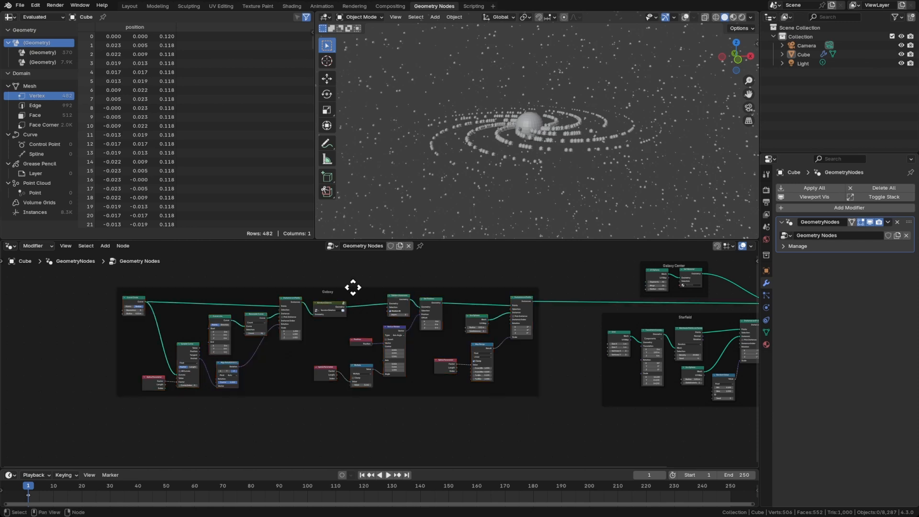
drag(353, 287, 300, 290)
scroll(551, 331, up, 2)
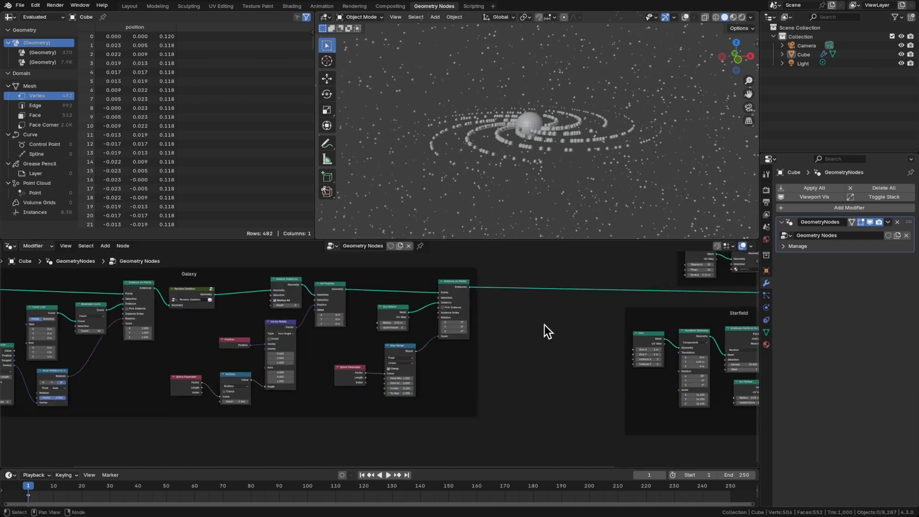
Insert a Transform Geometry node on the link after the Galaxy frame and set its Z rotation to about -82°
middle_drag(548, 331, 481, 330)
key(shift+a)
text(transform)
key(Return)
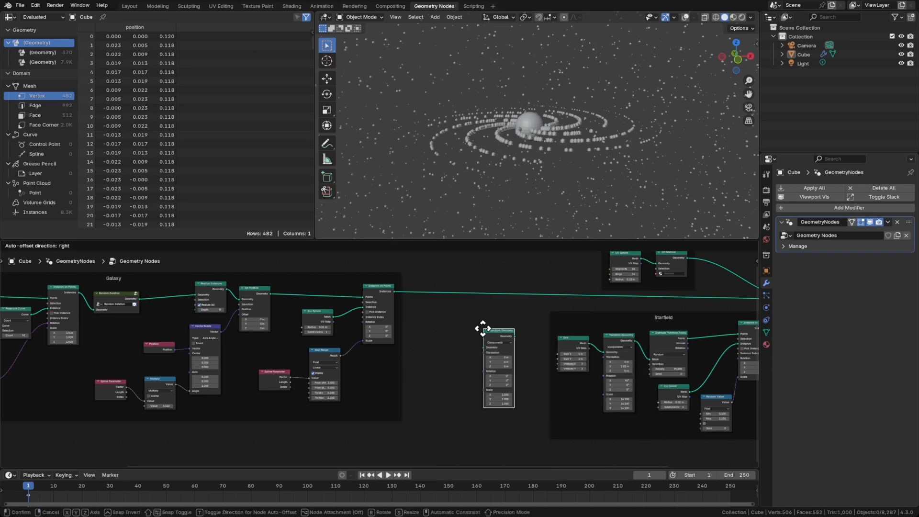
click(490, 282)
scroll(479, 346, up, 3)
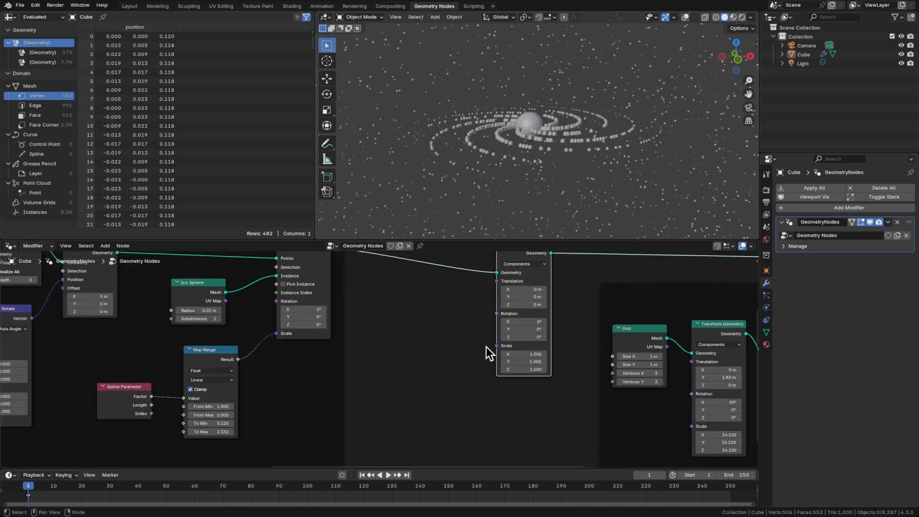
scroll(488, 333, down, 1)
middle_drag(477, 336, 540, 331)
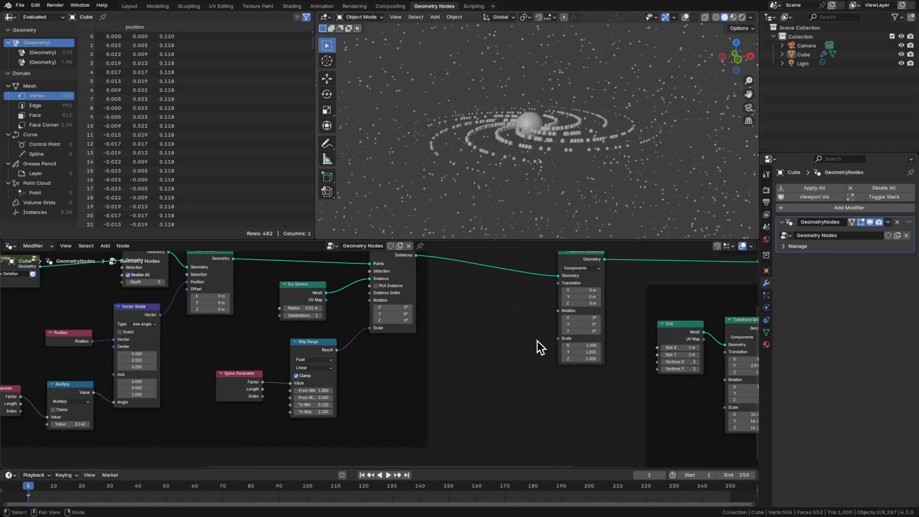
mouse_move(582, 260)
mouse_down()
mouse_move(603, 257)
mouse_move(591, 260)
mouse_up()
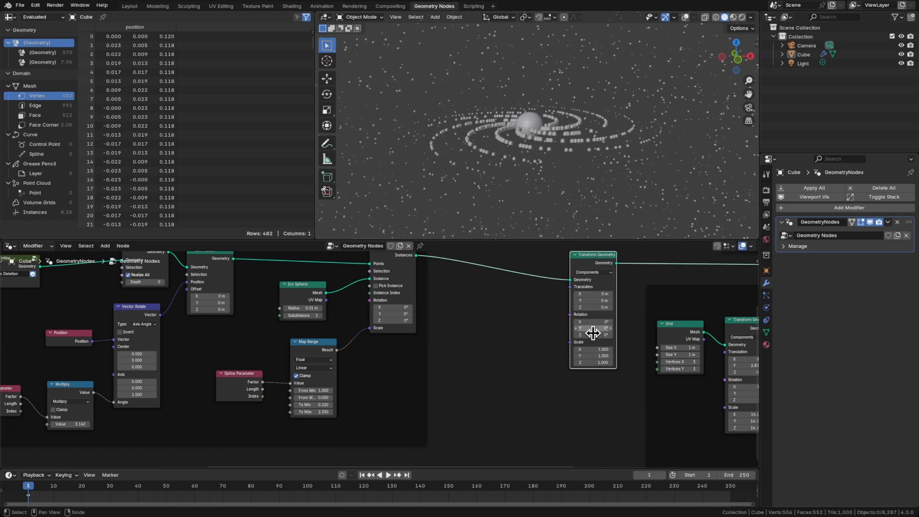
drag(592, 334, 199, 334)
Add a Scene Time node between the Galaxy frame and the new Transform Geometry node
mouse_move(536, 346)
middle_down()
mouse_move(529, 361)
mouse_move(545, 348)
middle_up()
key(shift+a)
text(scene)
key(Return)
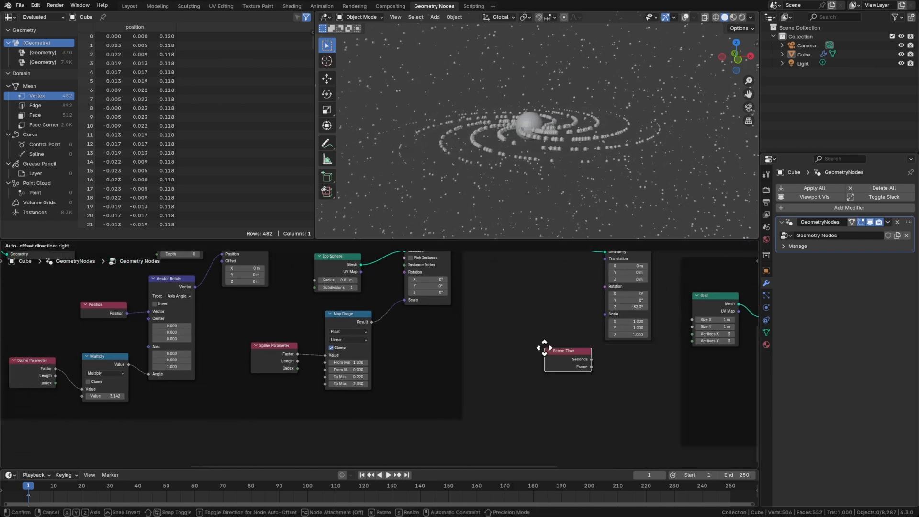
click(478, 344)
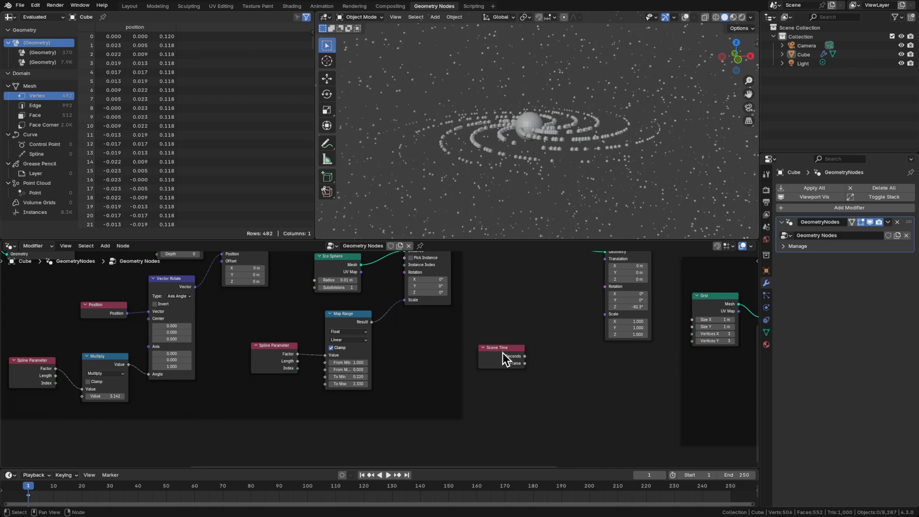
drag(503, 353, 498, 352)
Reposition the Galaxy's Transform Geometry node and shift Group Output and Join Geometry farther along to make room
middle_drag(620, 329, 464, 380)
drag(476, 283, 500, 275)
scroll(505, 394, down, 2)
middle_drag(620, 366, 402, 367)
drag(699, 290, 720, 287)
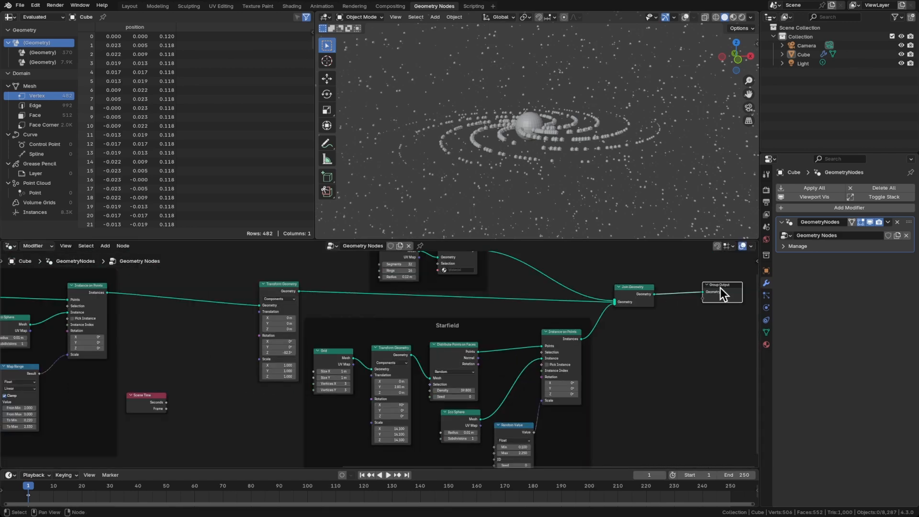
drag(642, 293, 673, 291)
middle_drag(299, 387, 308, 373)
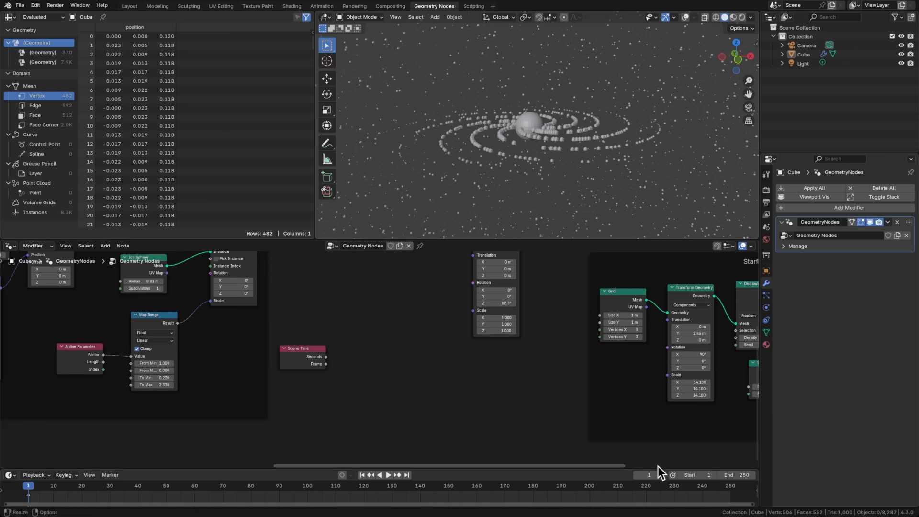
Add a Math node that divides the Scene Time Frame output by 250, and place it close beside Scene Time
key(shift+a)
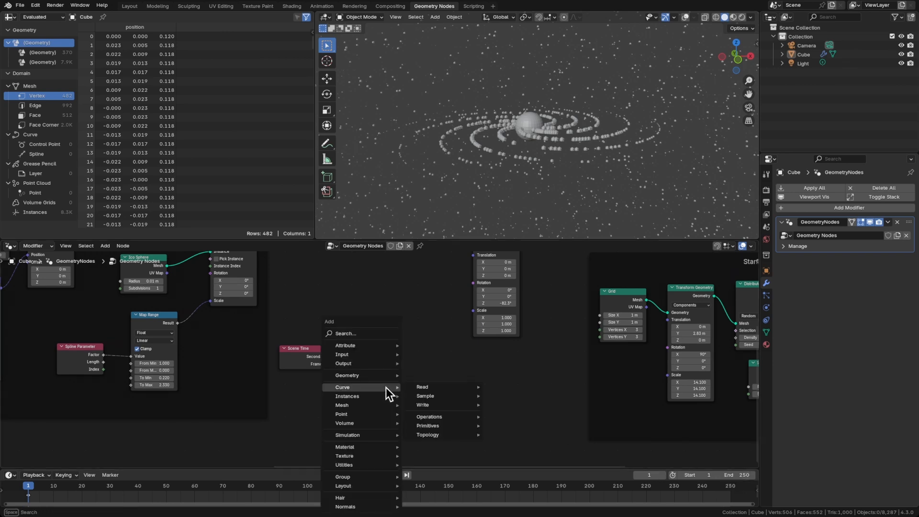
text(add)
key(Return)
click(349, 343)
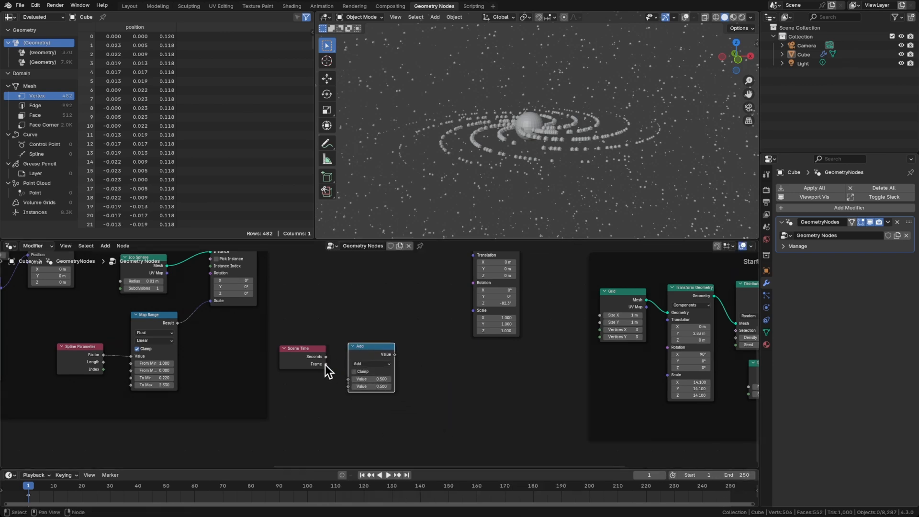
drag(326, 365, 348, 379)
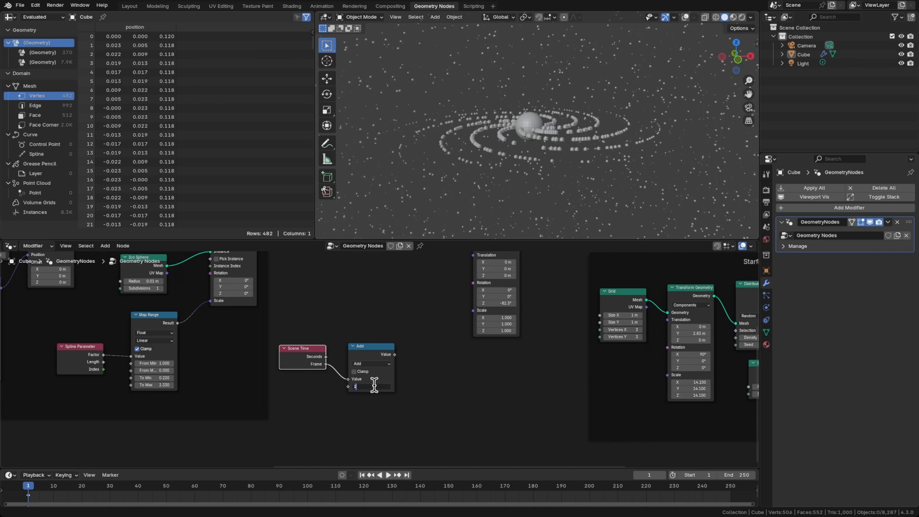
click(360, 365)
click(371, 402)
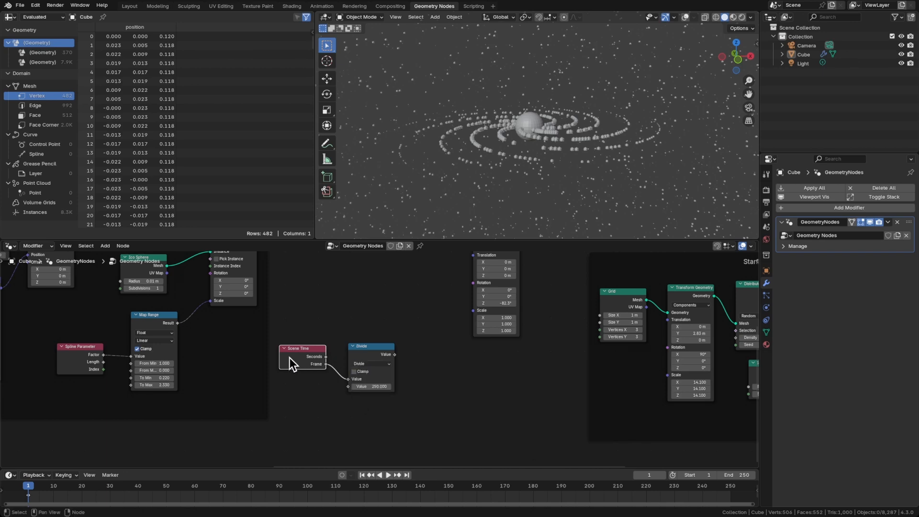
drag(294, 356, 296, 351)
drag(372, 349, 360, 346)
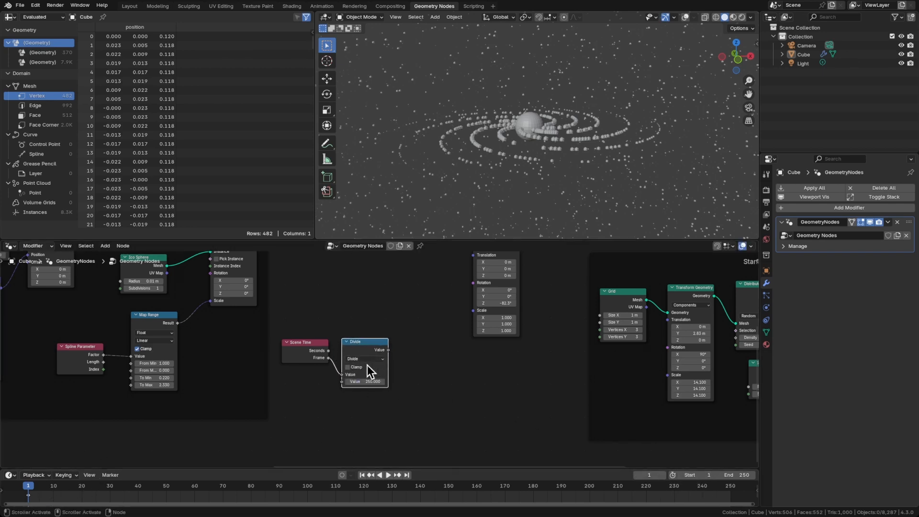
drag(311, 347, 353, 342)
middle_drag(436, 340, 419, 357)
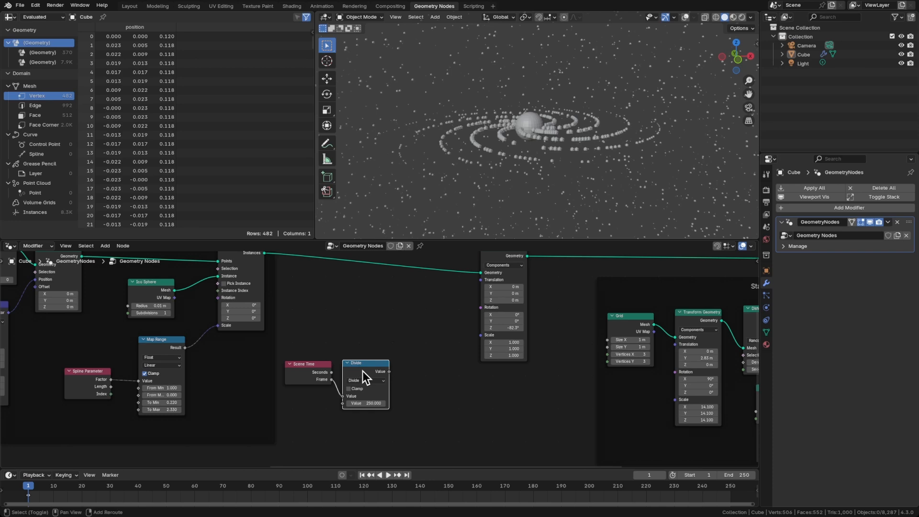
Duplicate the Divide node, feed its result into the copy, and make the copy multiply by tau
key(shift+d)
click(426, 371)
drag(390, 371, 407, 395)
drag(436, 368, 429, 369)
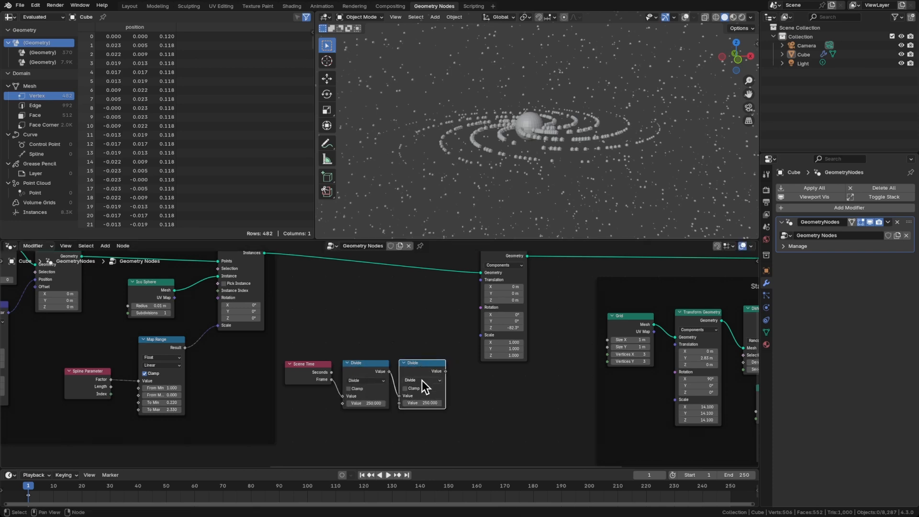
click(422, 380)
click(418, 408)
click(420, 403)
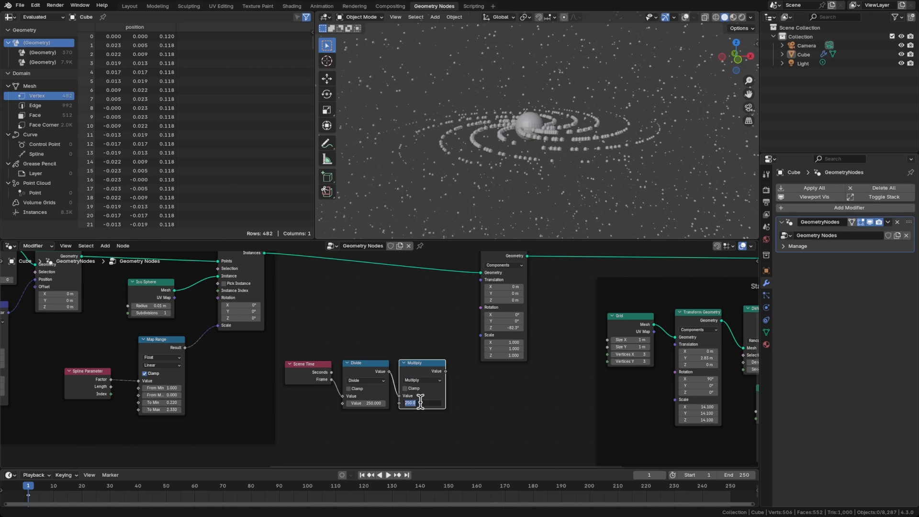
text(tau)
key(Return)
Route the Multiply result through a Combine XYZ node's Z into the Transform Geometry Rotation, and preview the animation
middle_drag(530, 382, 510, 421)
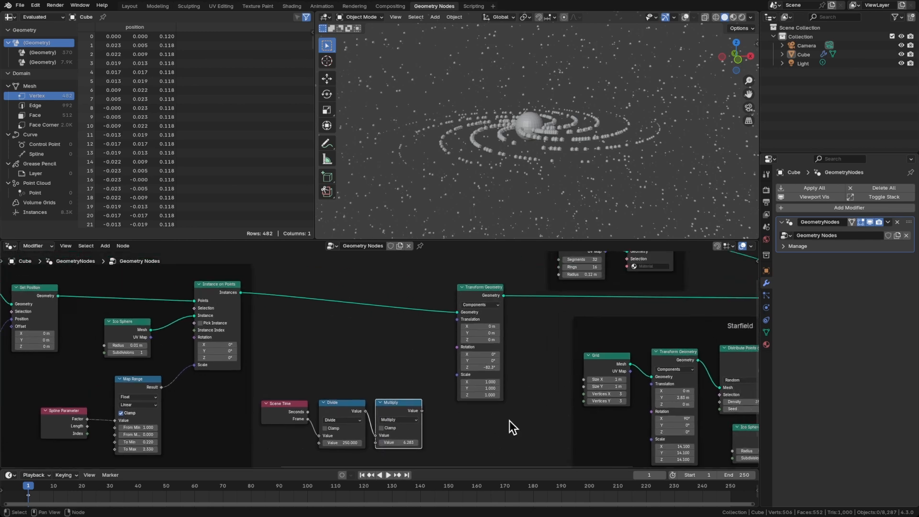
drag(484, 295, 504, 280)
middle_drag(426, 347, 464, 341)
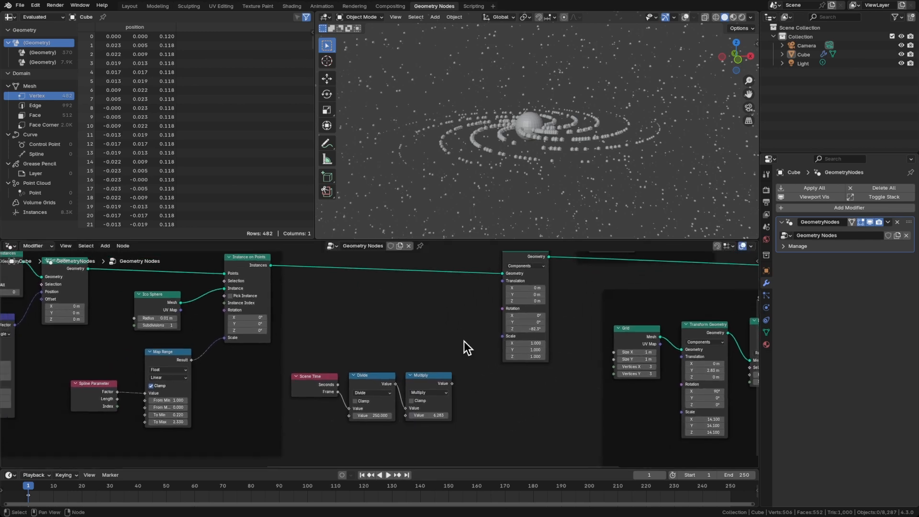
key(shift+a)
mouse_move(464, 343)
key(Return)
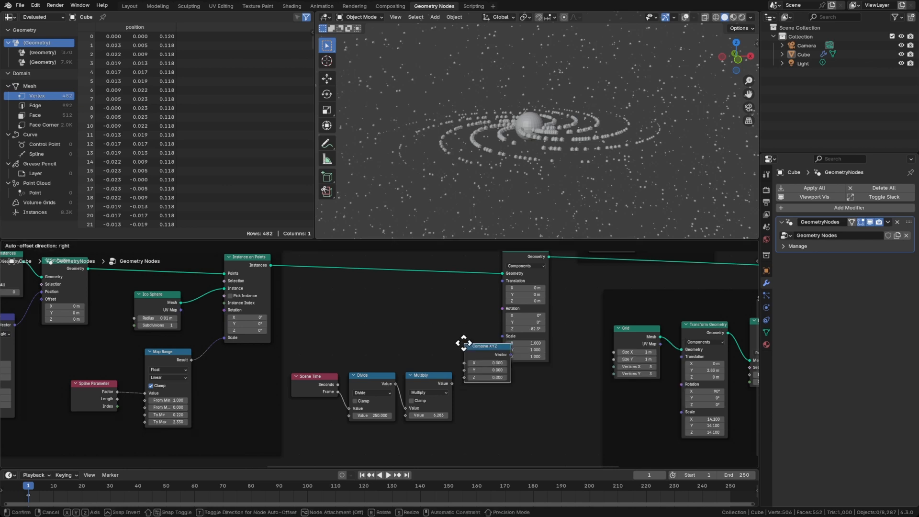
click(454, 380)
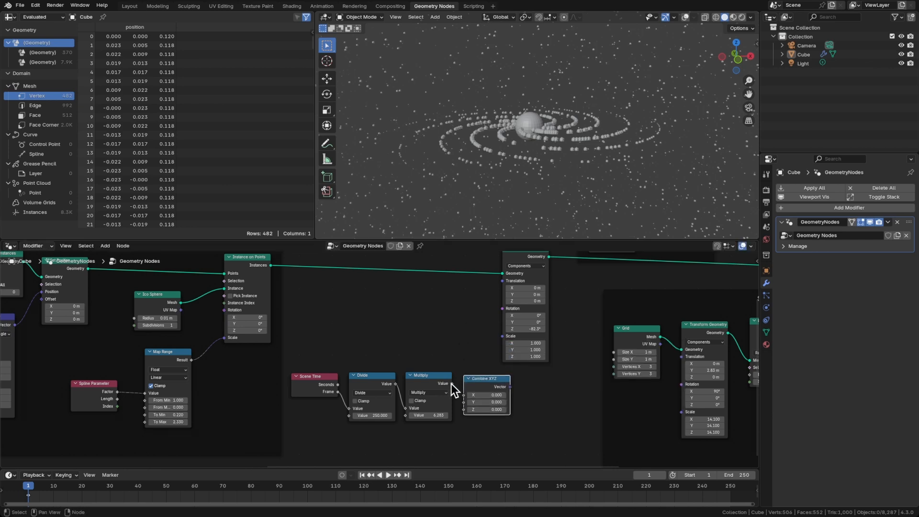
drag(451, 383, 463, 409)
drag(491, 379, 509, 309)
key(space)
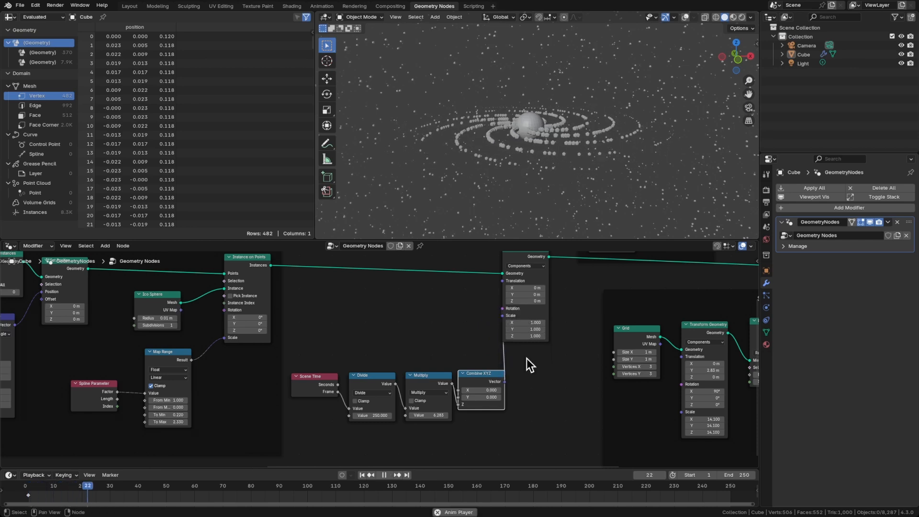
key(space)
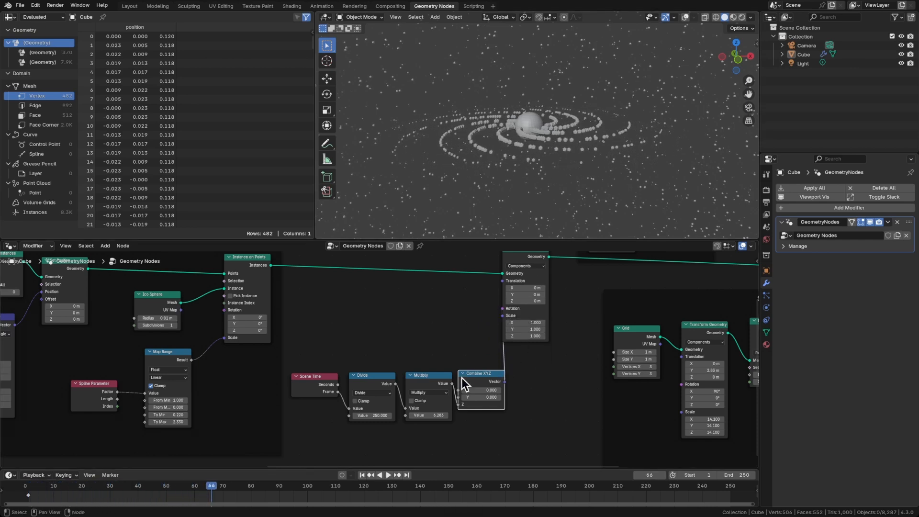
Reverse the spin by setting the Multiply value to -tau, play the animation, and save the file
click(428, 416)
text(-tau)
key(Return)
key(space)
middle_drag(548, 156, 572, 174)
key(ctrl+s)
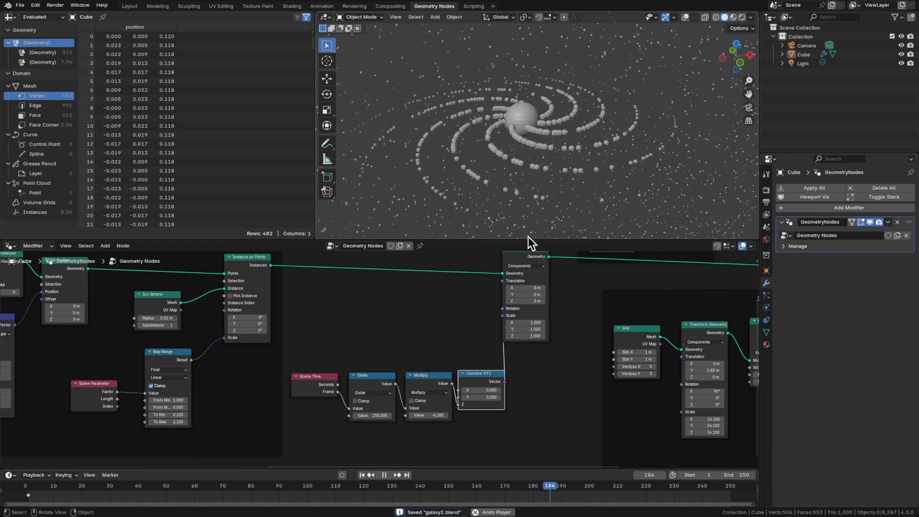
Set the animation's end frame to 100
click(733, 475)
text(100)
key(Return)
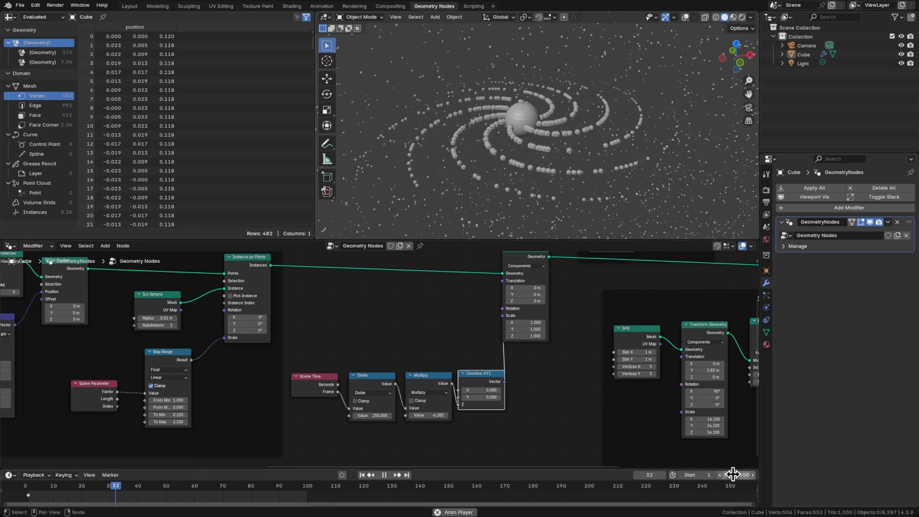
Drive the Divide node's value with the scene's end frame and change the end frame to 329
middle_drag(575, 411, 532, 378)
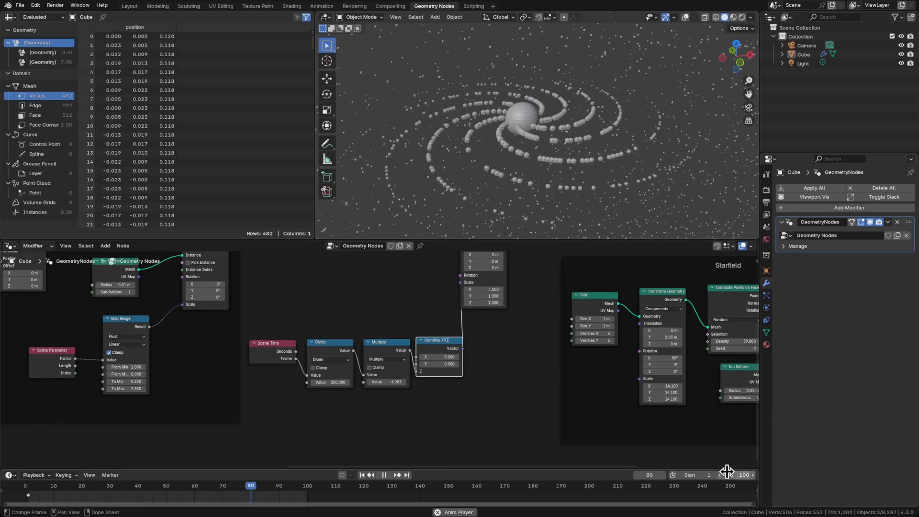
right_click(724, 475)
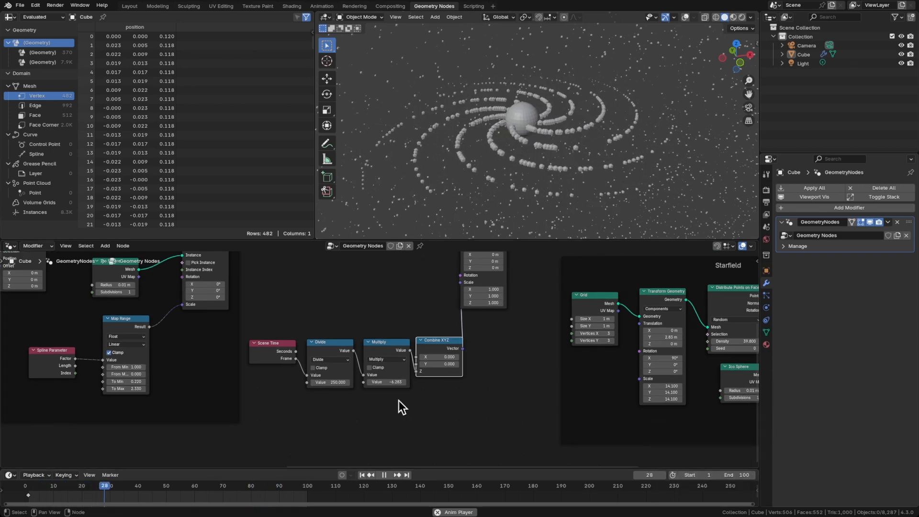
scroll(328, 373, up, 2)
scroll(330, 378, down, 1)
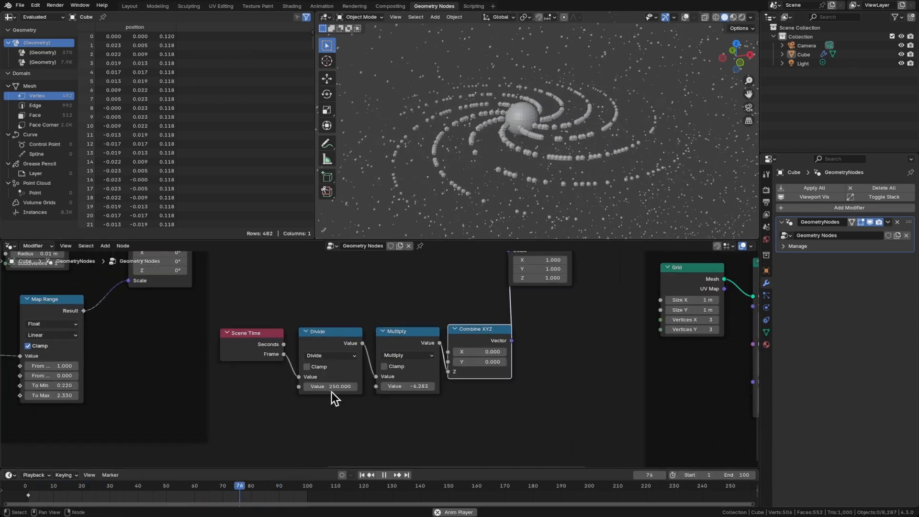
right_click(326, 386)
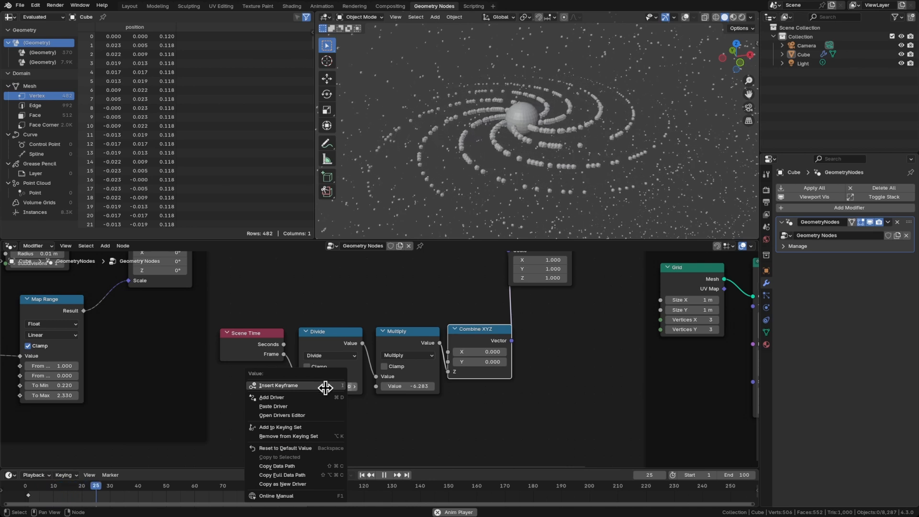
click(314, 406)
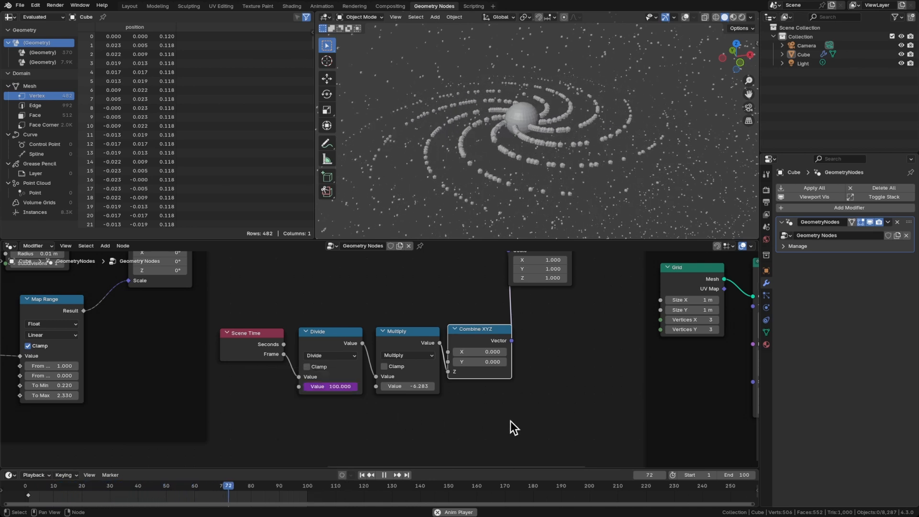
drag(734, 475, 854, 475)
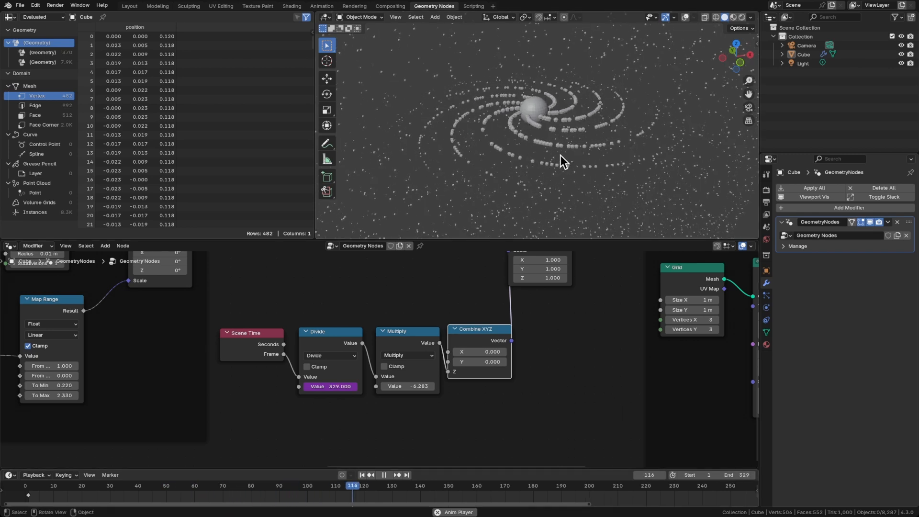
Check the rotation loop by comparing frames 329 and 330 with frame 1, save the file, and play the animation
key(ctrl+s)
key(Escape)
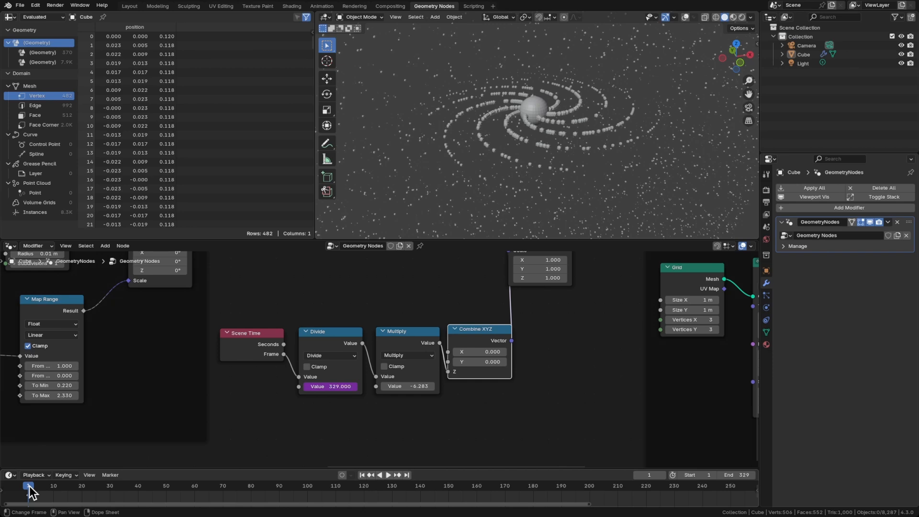
key(shift+Right)
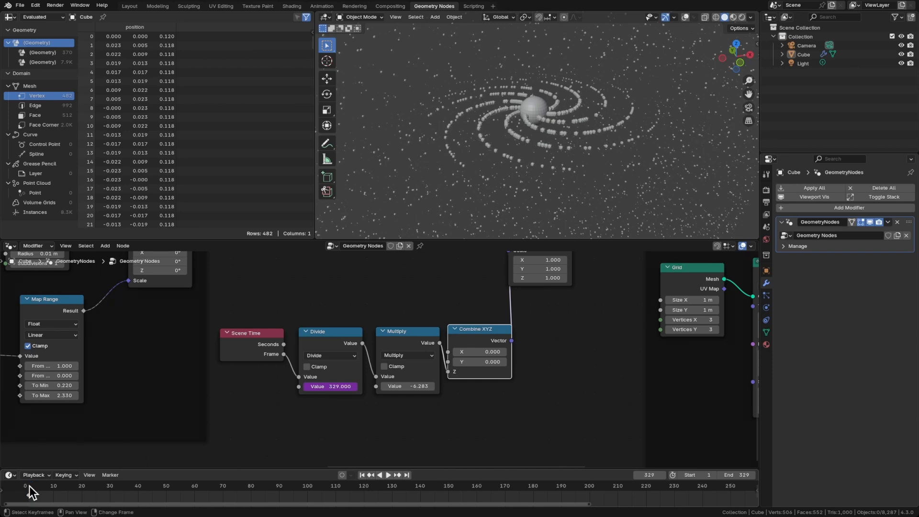
key(Right)
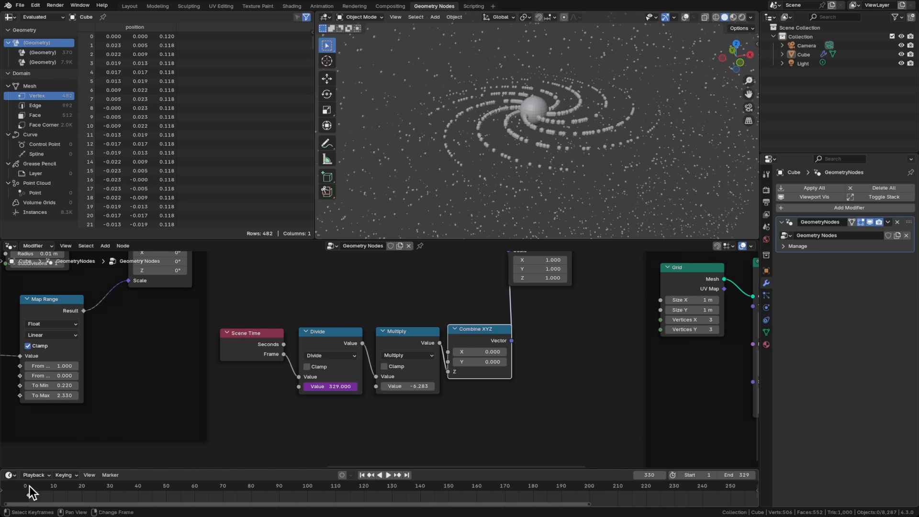
click(30, 487)
middle_drag(553, 124, 538, 122)
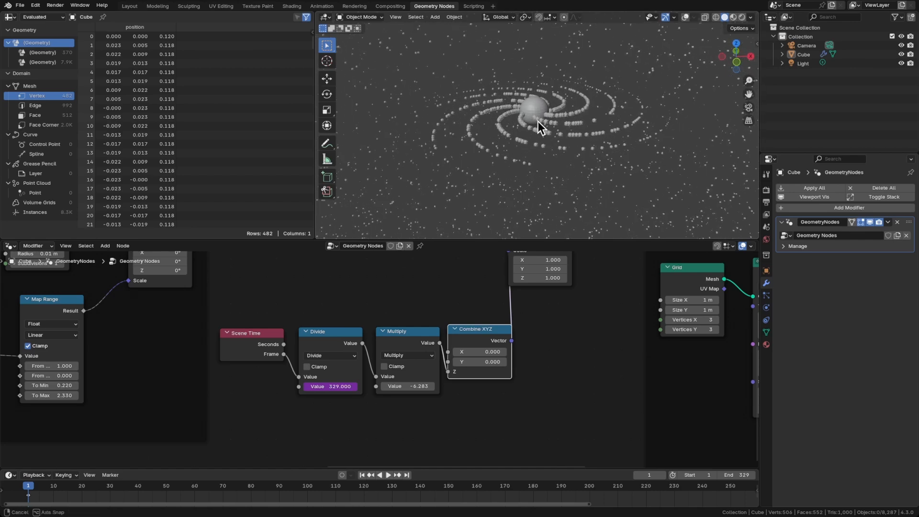
key(ctrl+s)
key(space)
Join the Scene Time, Divide, Multiply, Combine XYZ and Transform Geometry nodes in a frame labeled Spin Animation
scroll(578, 314, down, 1)
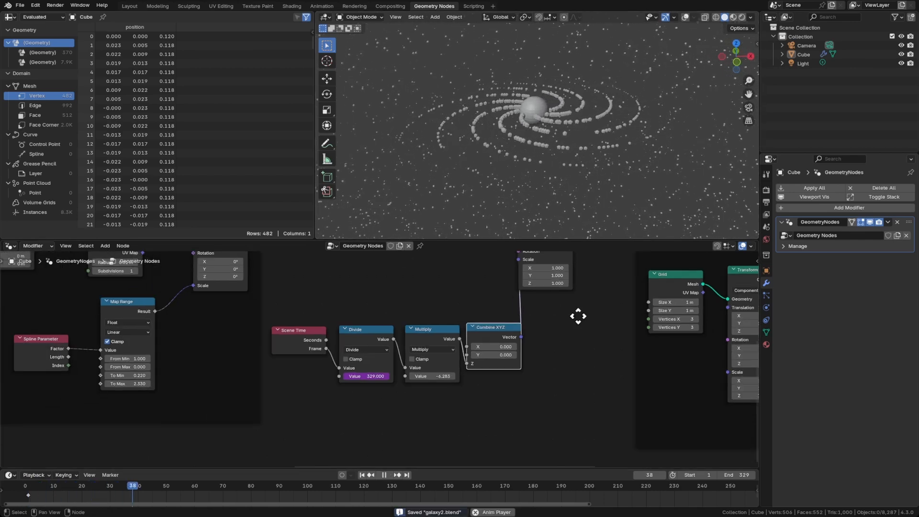
middle_drag(579, 316, 525, 334)
middle_drag(535, 302, 496, 349)
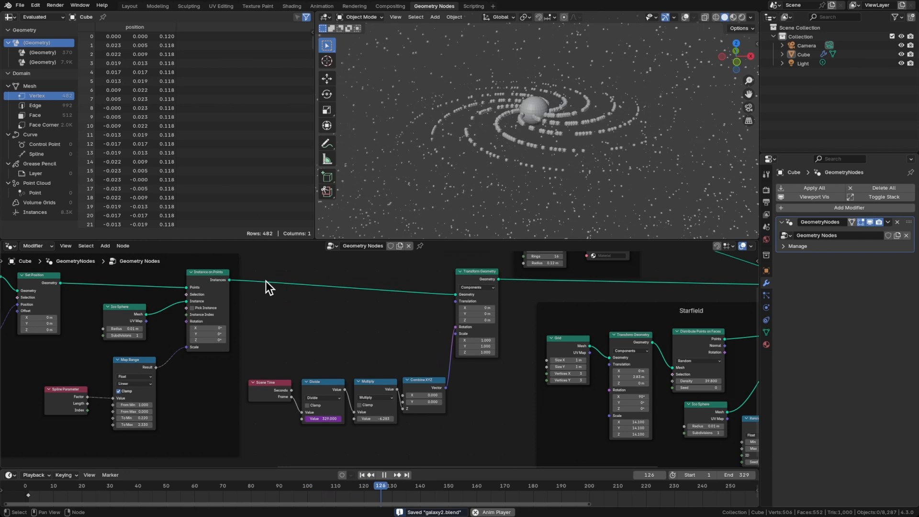
drag(252, 267, 493, 438)
key(ctrl+j)
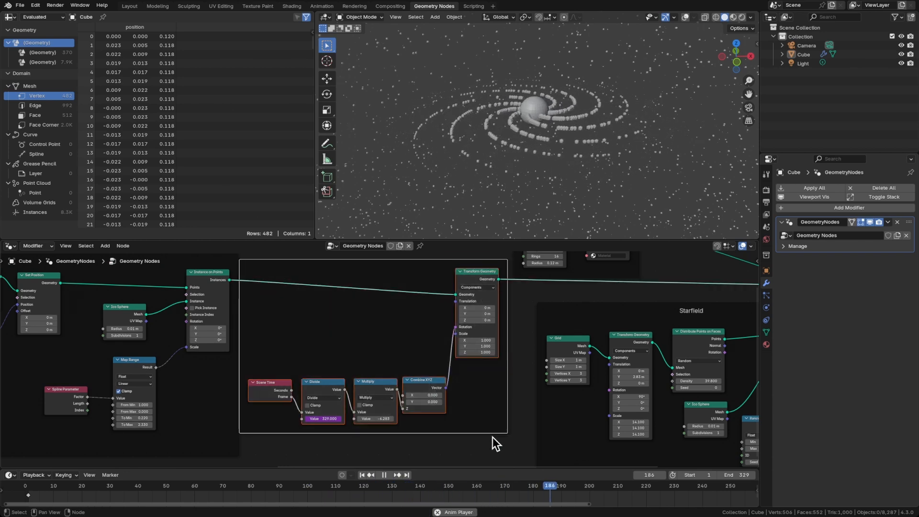
key(F2)
text(Spin Animation)
key(Return)
click(501, 455)
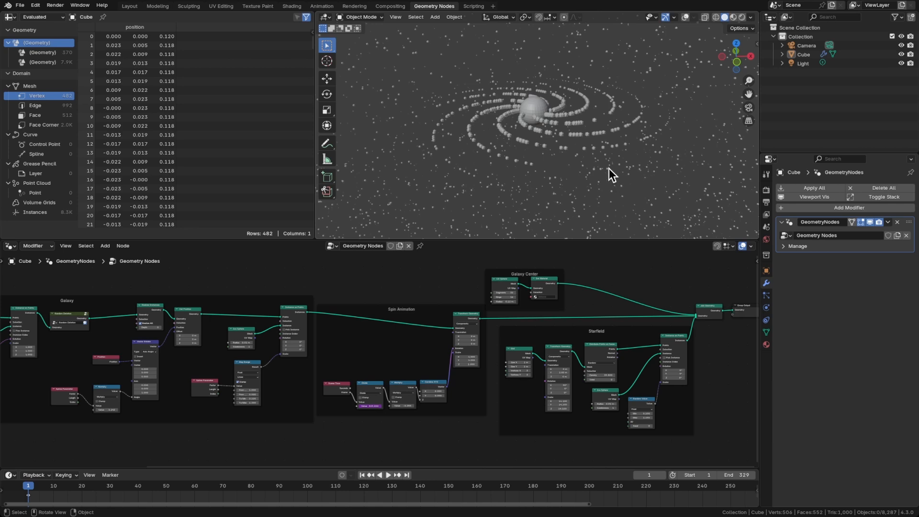
Space out the Group Output node, the Join Geometry node and the Galaxy Center frame, and save the file
middle_drag(597, 148, 541, 127)
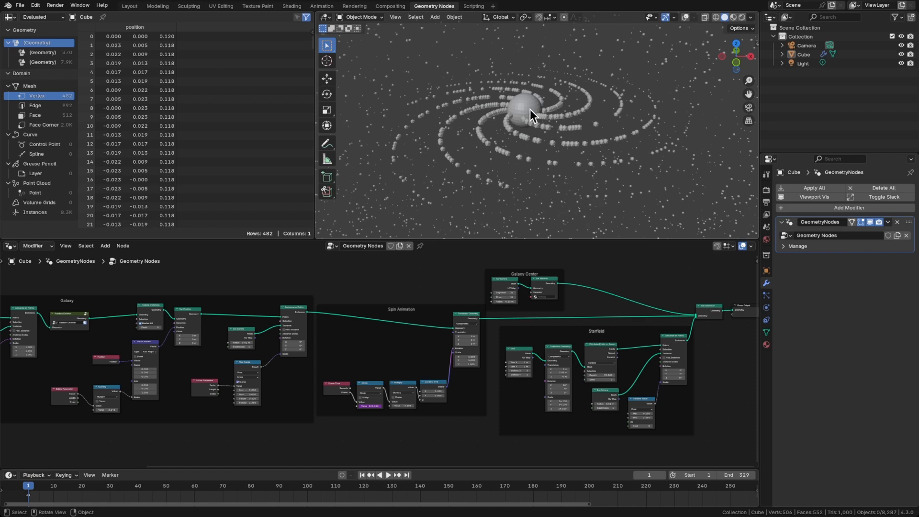
middle_drag(670, 303, 570, 303)
drag(599, 307, 662, 302)
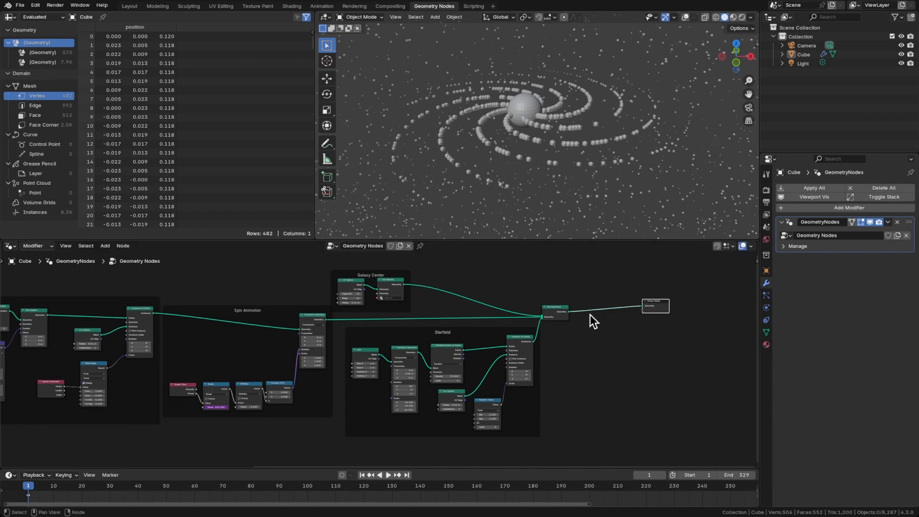
drag(554, 310, 604, 308)
drag(373, 276, 464, 263)
scroll(464, 263, up, 2)
key(ctrl+s)
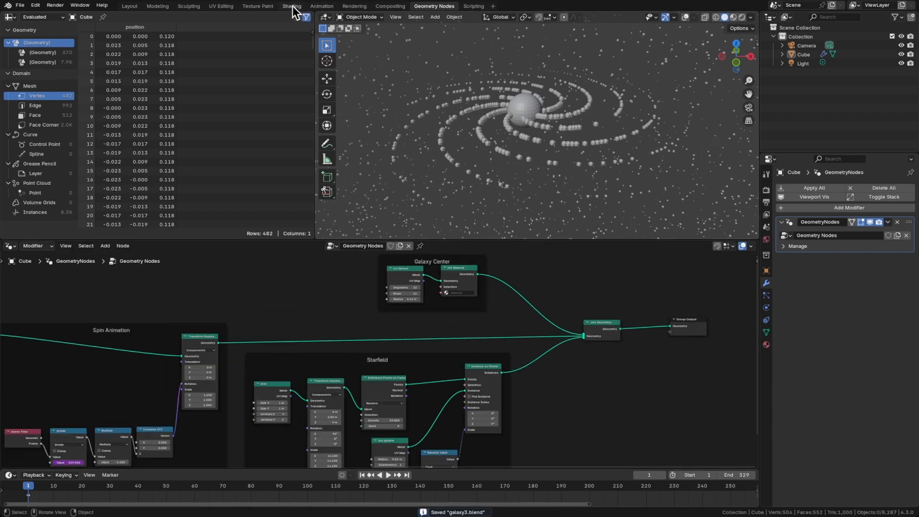
In the Shading workspace, look through the camera, clear its location and rotation, and rotate it 90° on X
click(292, 6)
key(grave)
click(402, 212)
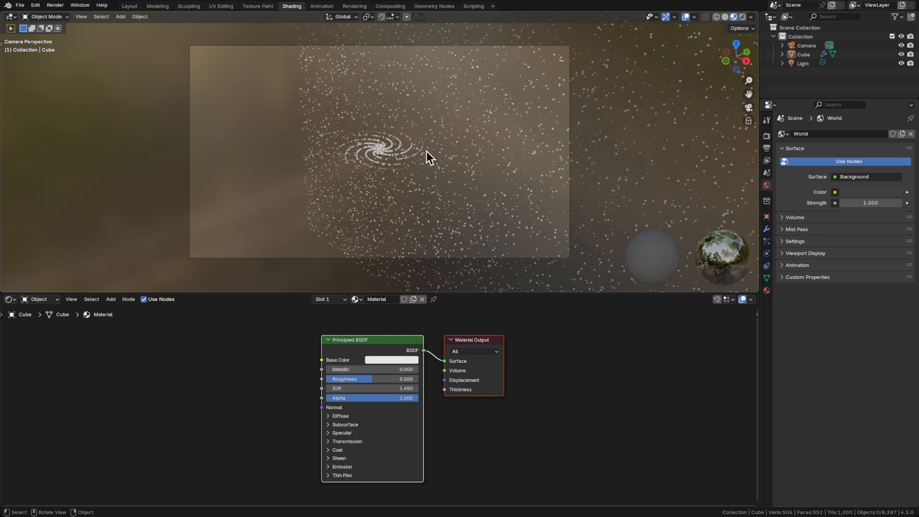
click(804, 45)
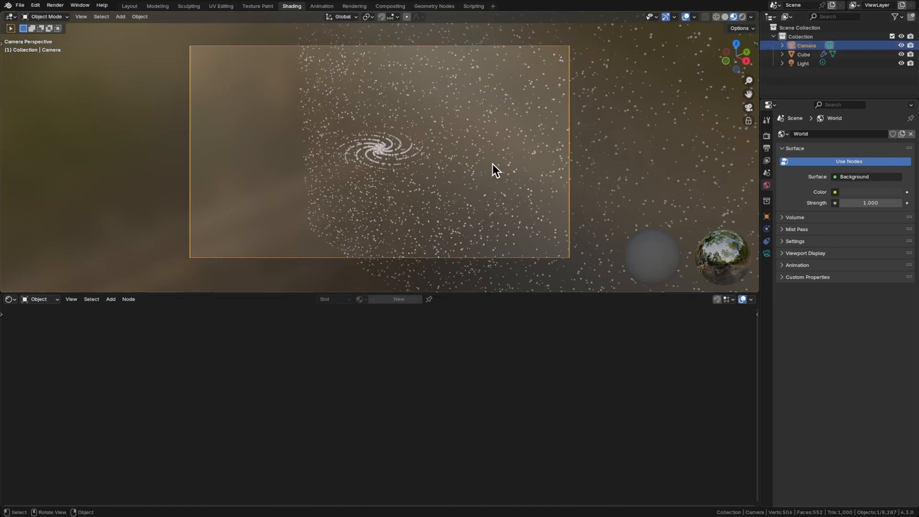
key(alt+g)
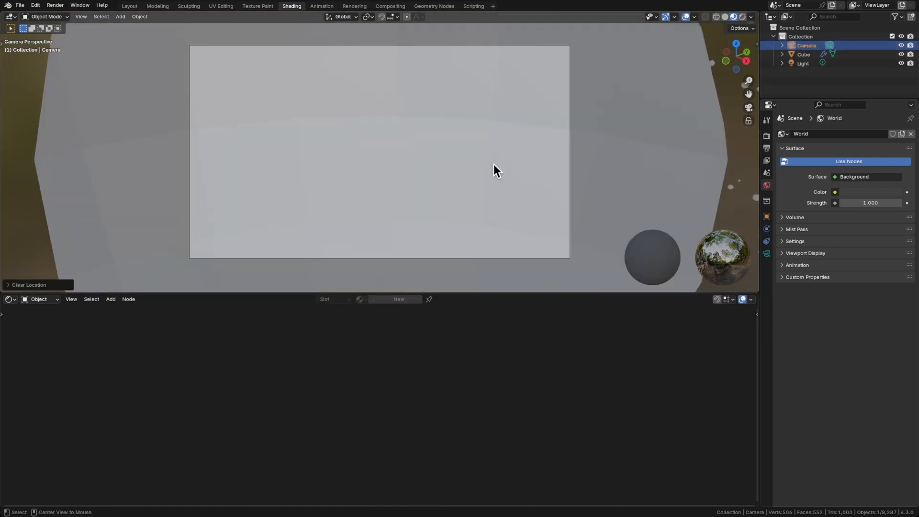
key(alt+r)
text(r)
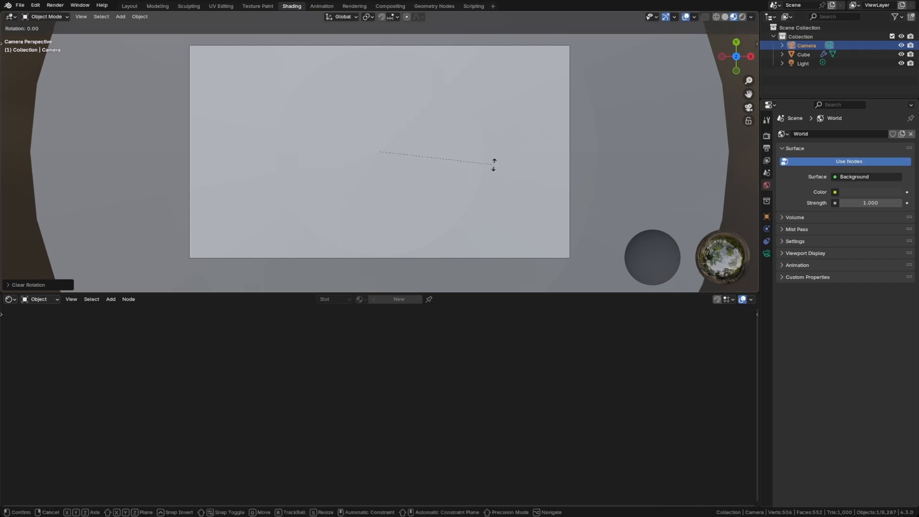
text(x90)
key(Return)
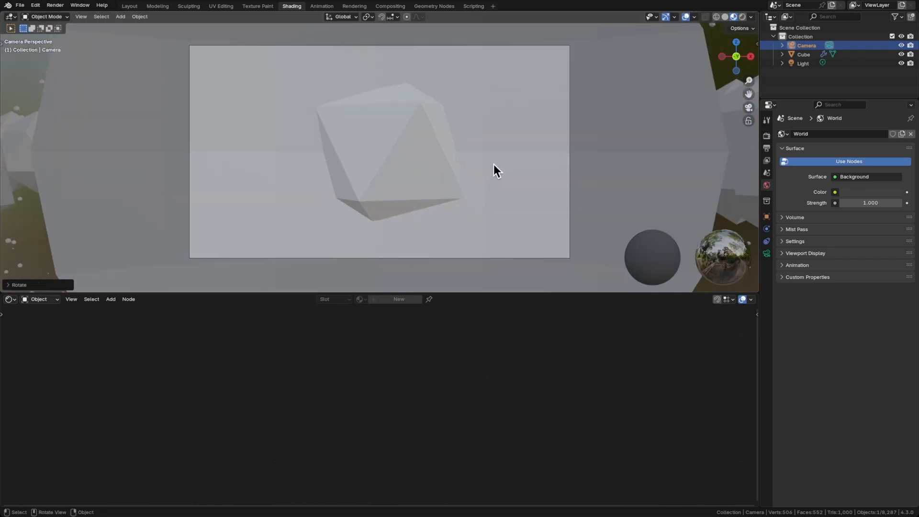
Move the camera back along its local Z axis by about 3.96 m and save the file
key(g)
key(z)
key(z)
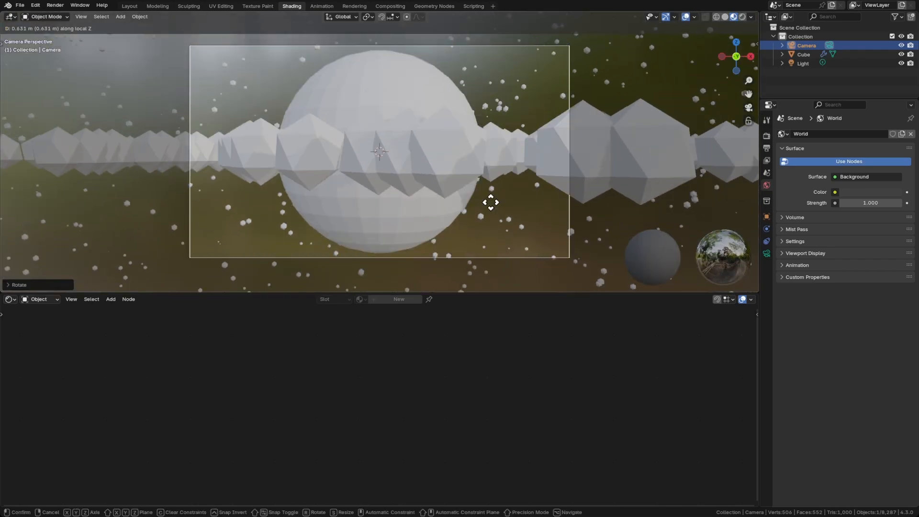
click(497, 248)
key(ctrl+s)
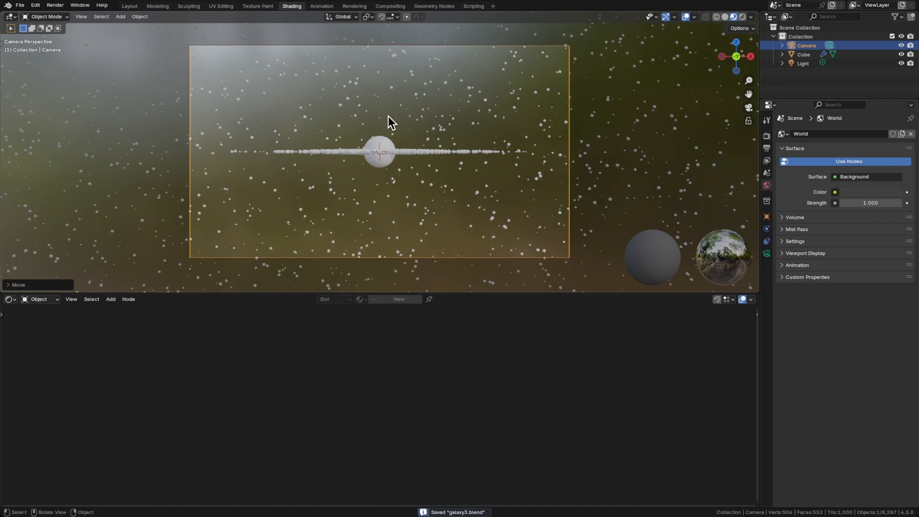
Return to the Geometry Nodes workspace, select the galaxy object and pin its node tree in the node editor
click(435, 6)
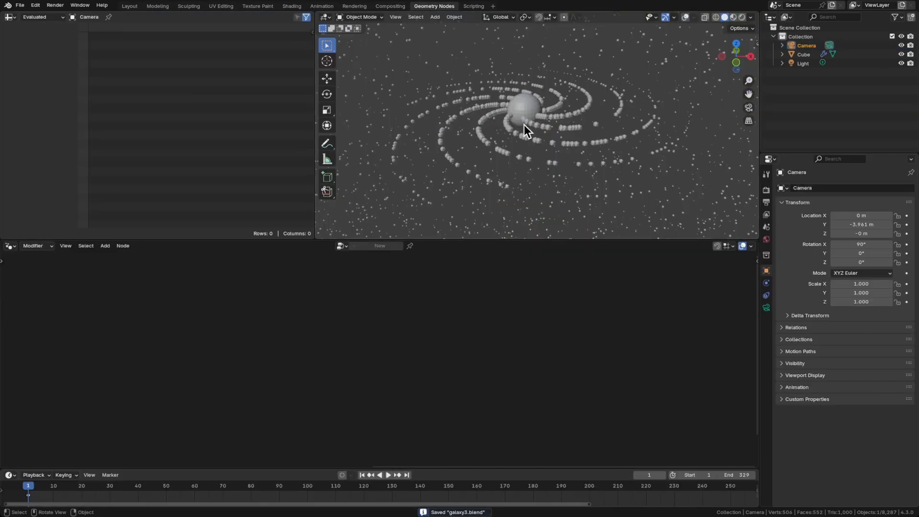
click(571, 114)
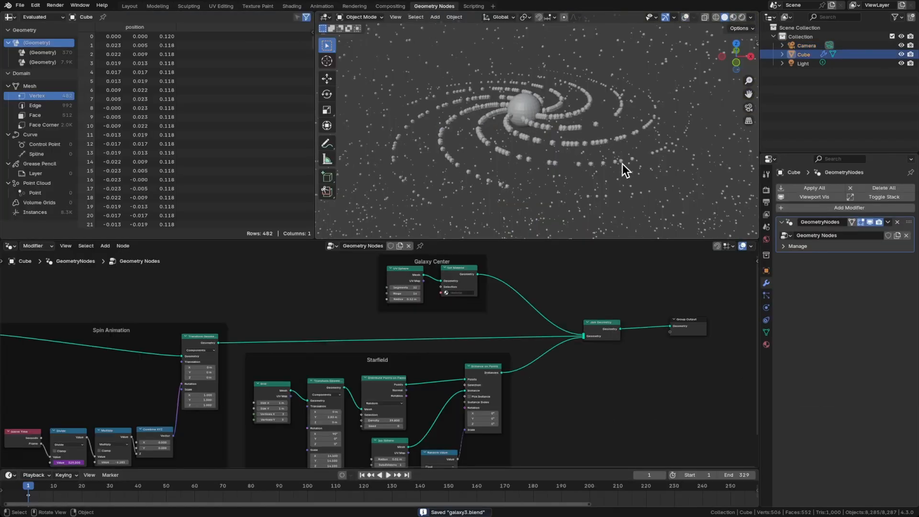
click(421, 246)
Tilt the galaxy by setting the Spin Animation frame's Combine XYZ X to 0.130 and Y to 0.510
middle_drag(564, 283, 519, 324)
scroll(519, 325, up, 2)
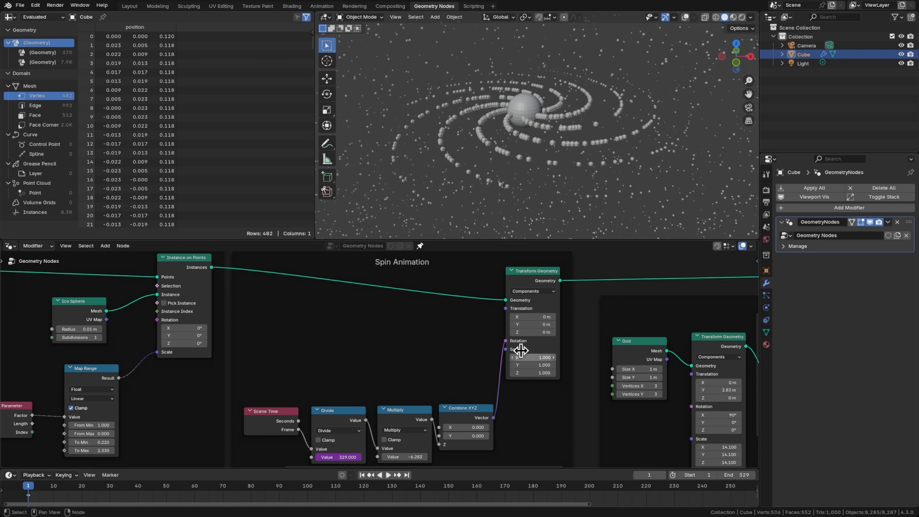
middle_drag(468, 431, 462, 355)
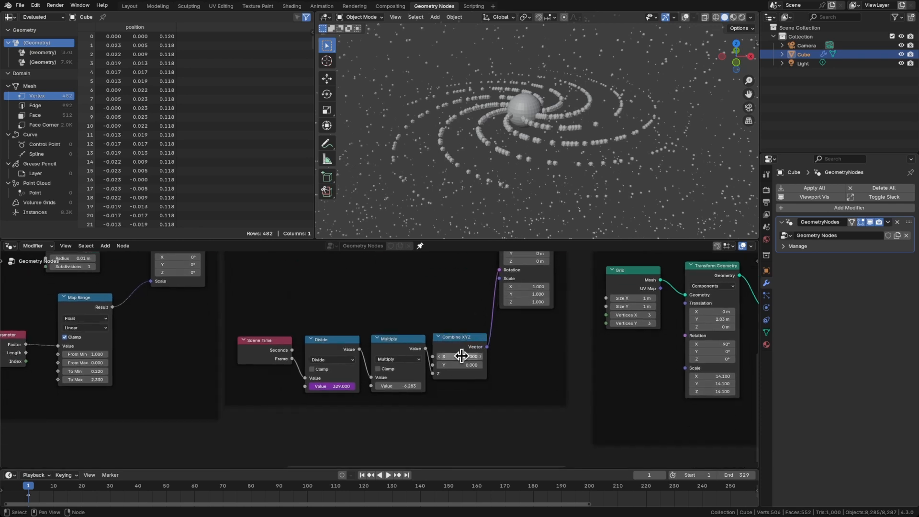
drag(460, 355, 505, 365)
right_click(459, 355)
scroll(566, 151, down, 3)
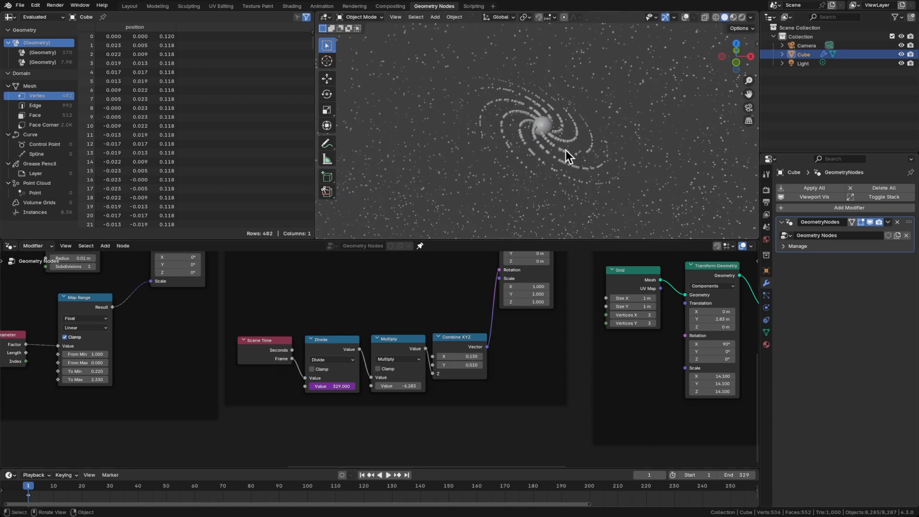
Look through the camera and adjust the galaxy's tilt by setting the Combine XYZ X to 0.370 and Y to 0.460
key(grave)
click(522, 158)
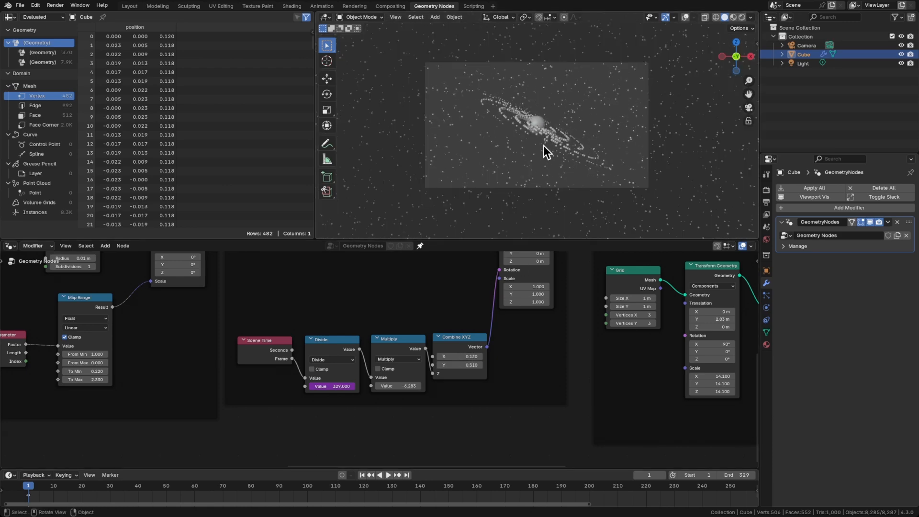
scroll(526, 169, up, 2)
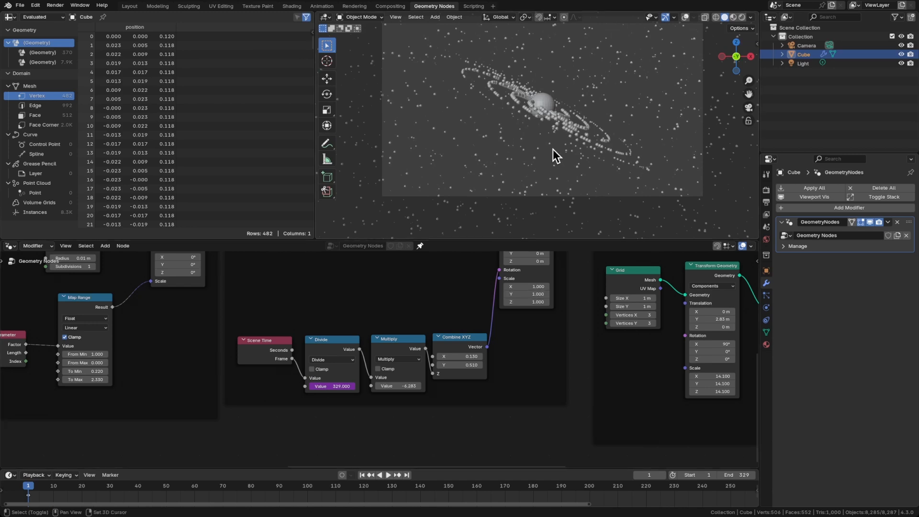
shift+middle_drag(553, 149, 539, 174)
key(grave)
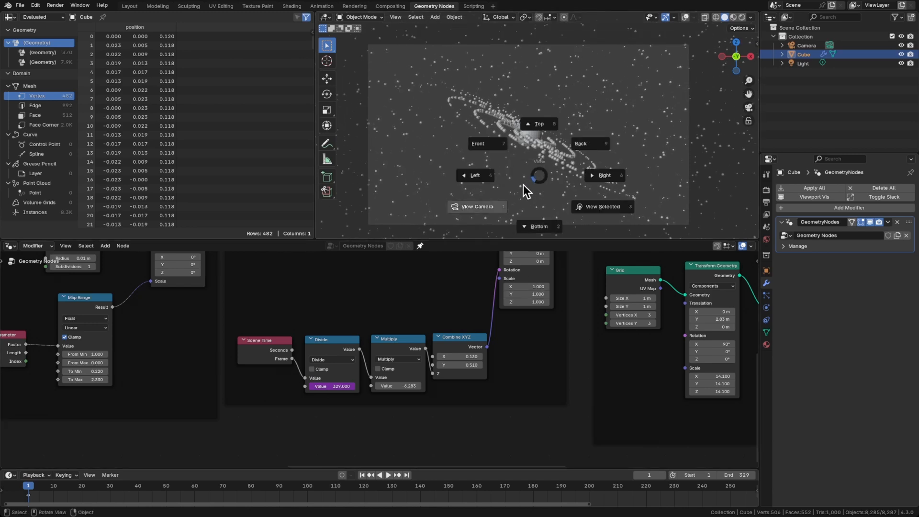
click(489, 158)
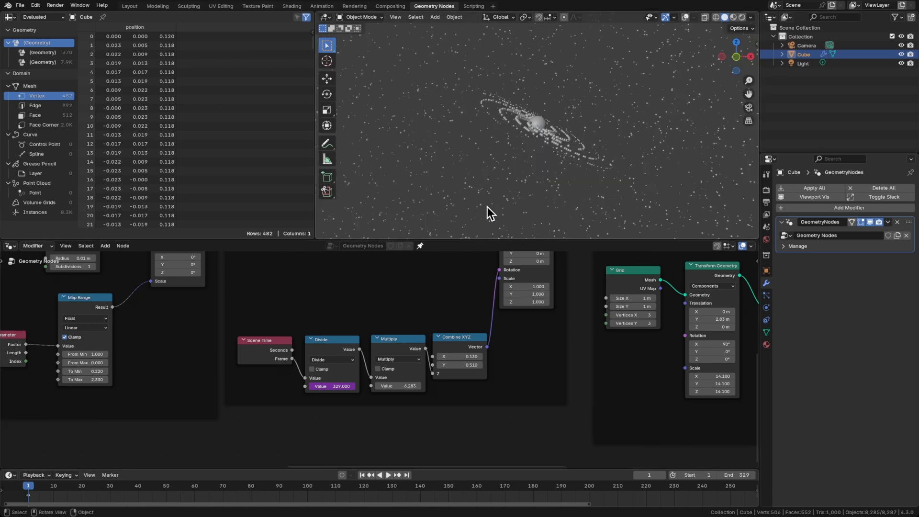
key(grave)
click(465, 223)
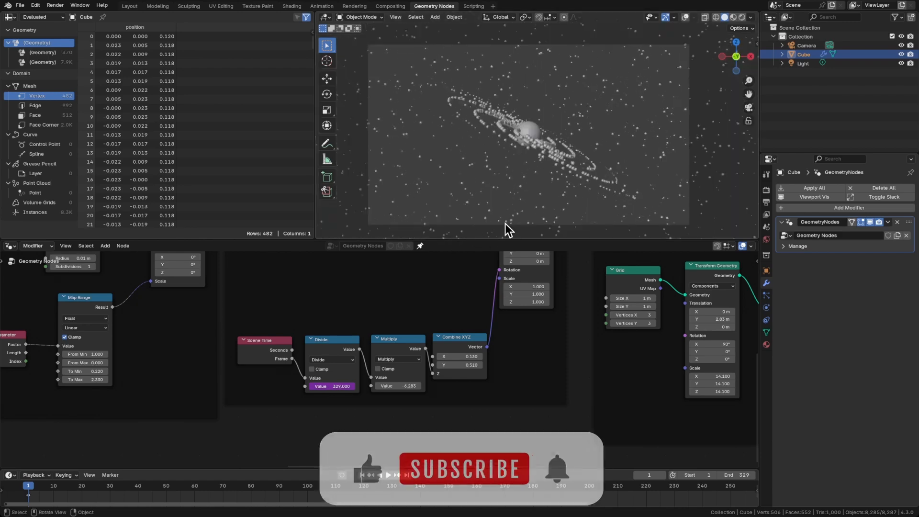
drag(467, 364, 582, 357)
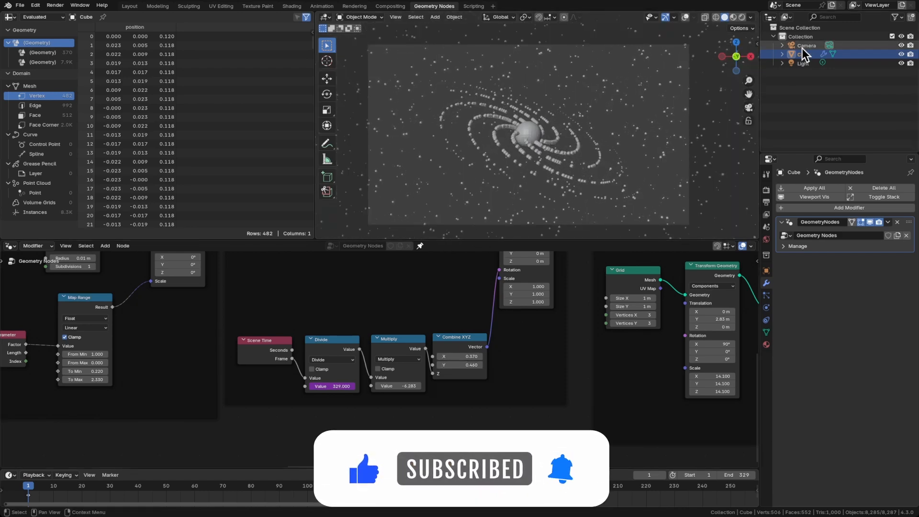
Reframe the galaxy by moving the camera to about X 0.111 m and Z -0.096 m, and save the file
click(806, 45)
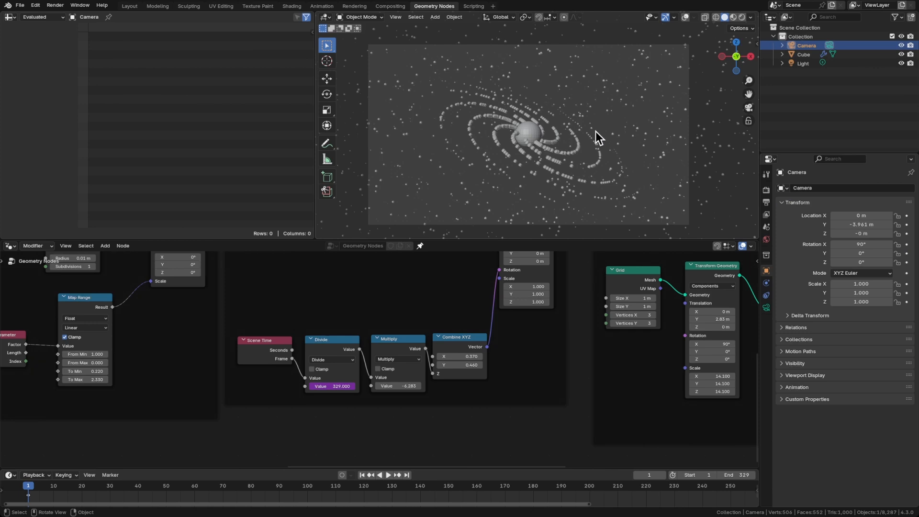
key(g)
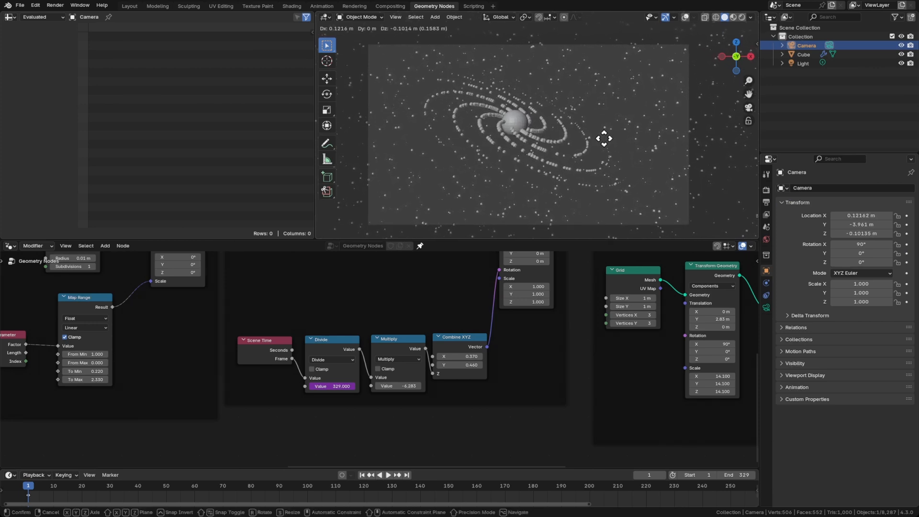
click(603, 139)
key(ctrl+s)
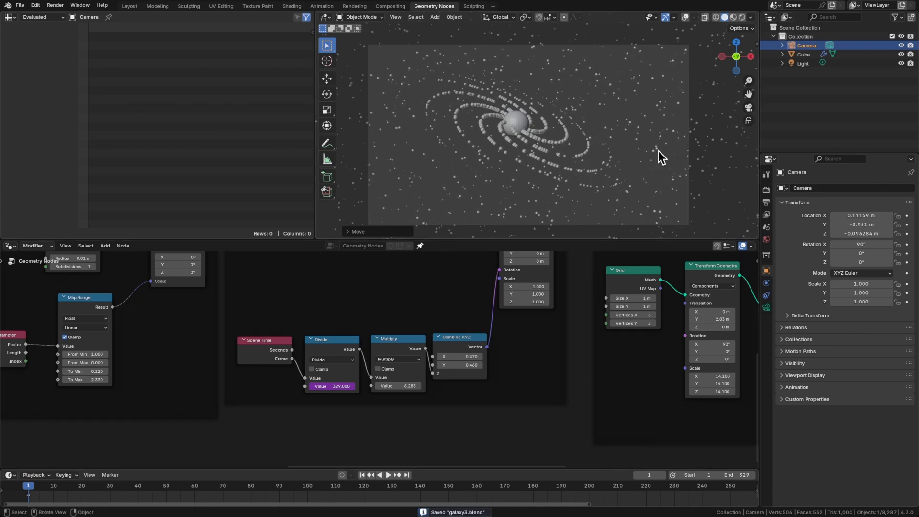
In the Shading workspace, select the galaxy object and create a new material in its empty second slot
click(292, 7)
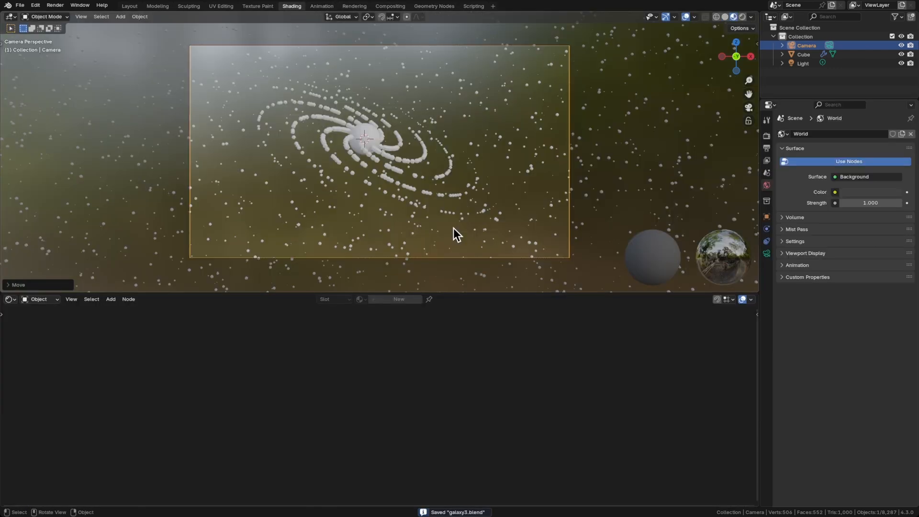
click(369, 138)
middle_drag(507, 372, 595, 416)
click(595, 417)
middle_drag(511, 320, 551, 321)
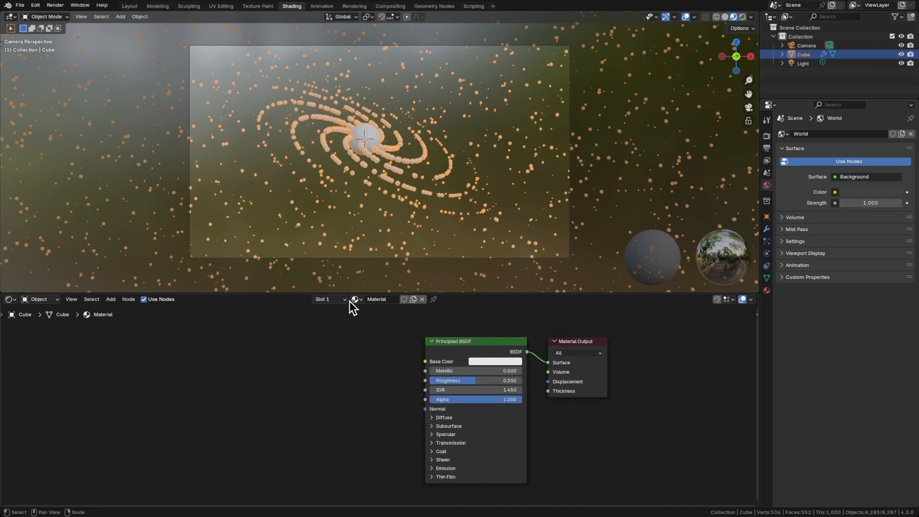
click(338, 300)
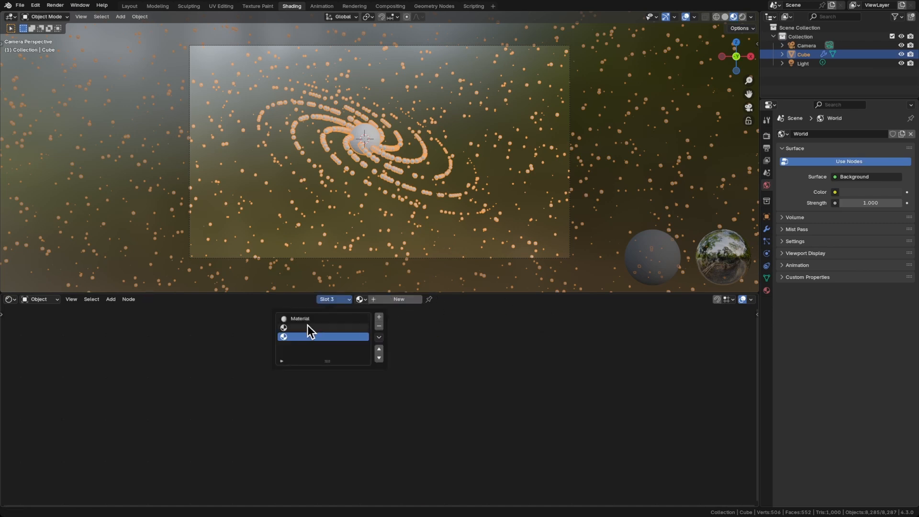
click(308, 326)
click(391, 300)
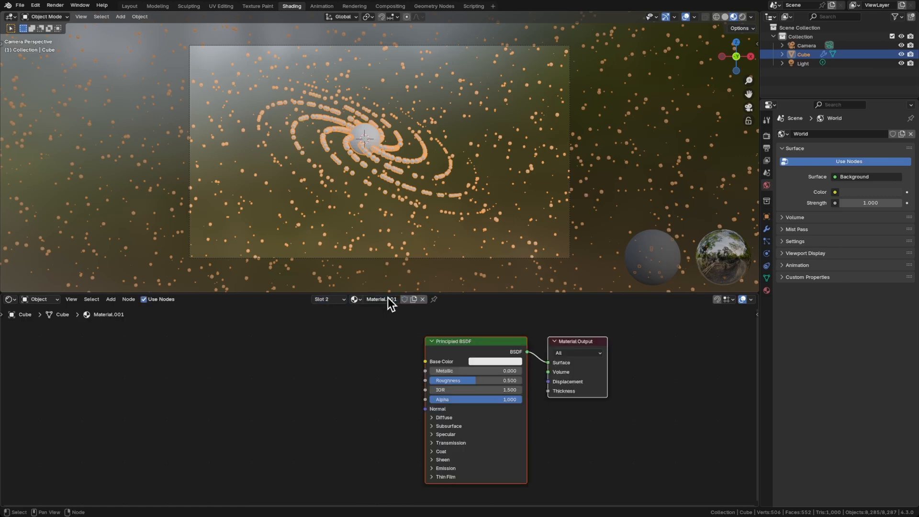
click(355, 301)
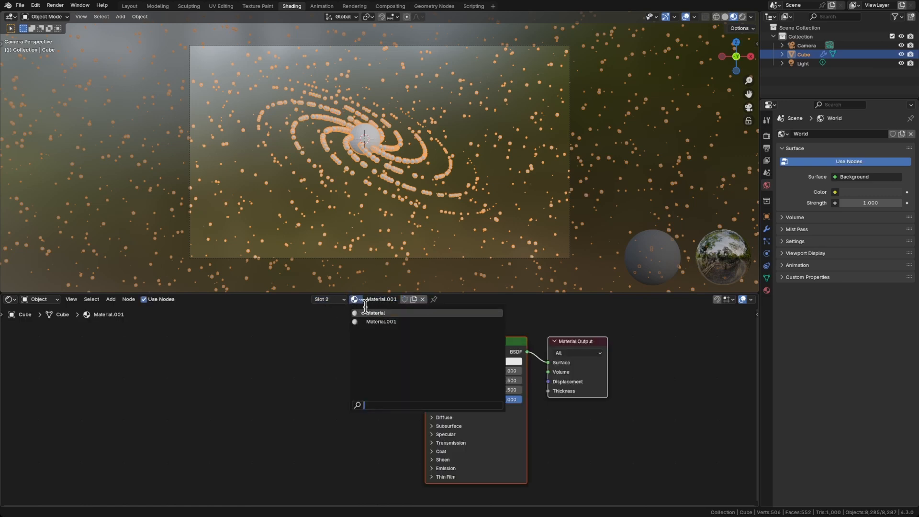
Create a new material in the galaxy object's third slot and name it Core
click(333, 300)
click(325, 336)
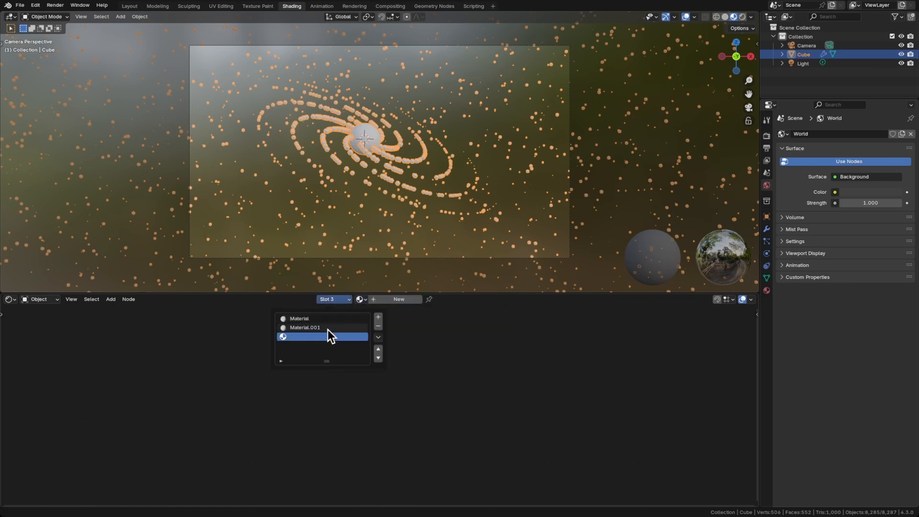
click(390, 301)
double_click(379, 302)
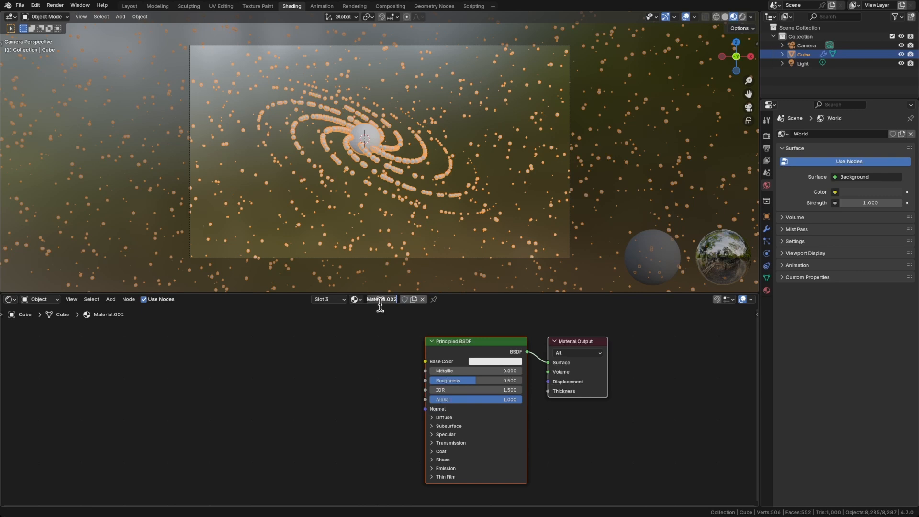
text(Core)
key(Return)
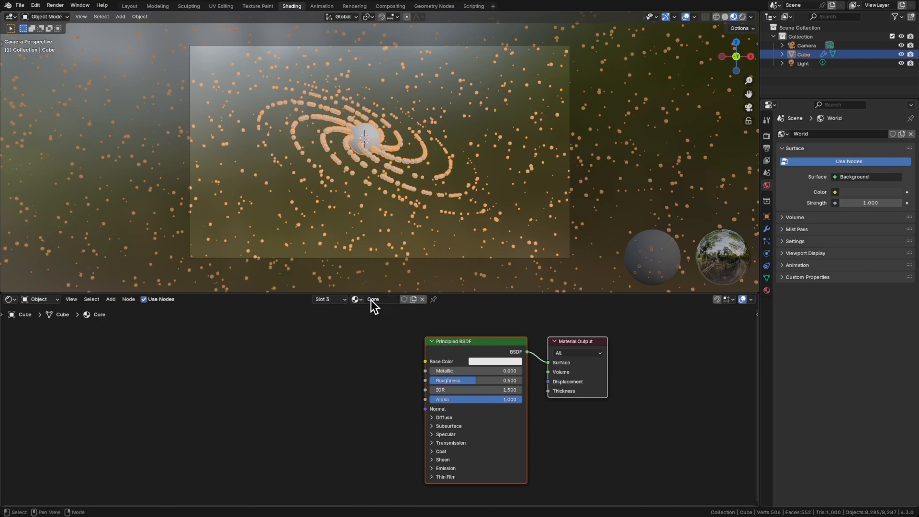
Rename the first slot's material to Core and the third slot's material to Starfield
click(338, 301)
click(313, 317)
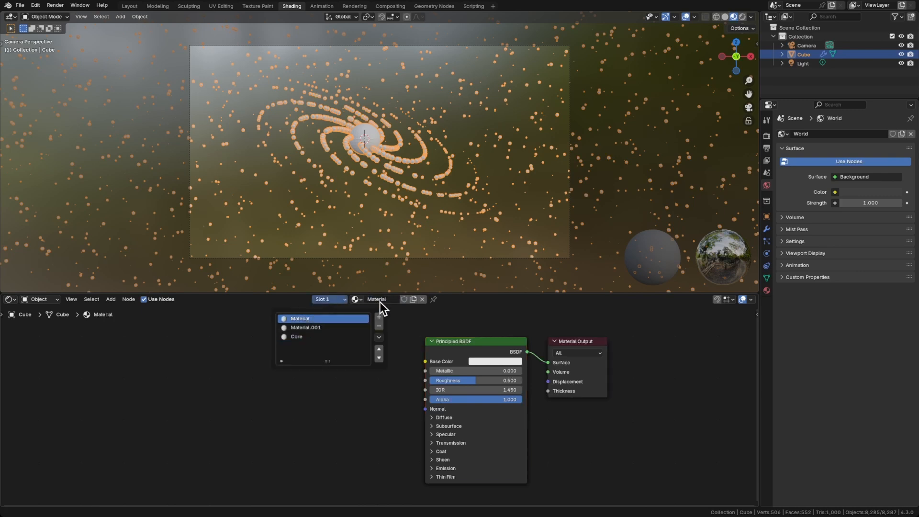
click(386, 299)
text(Arms)
key(Return)
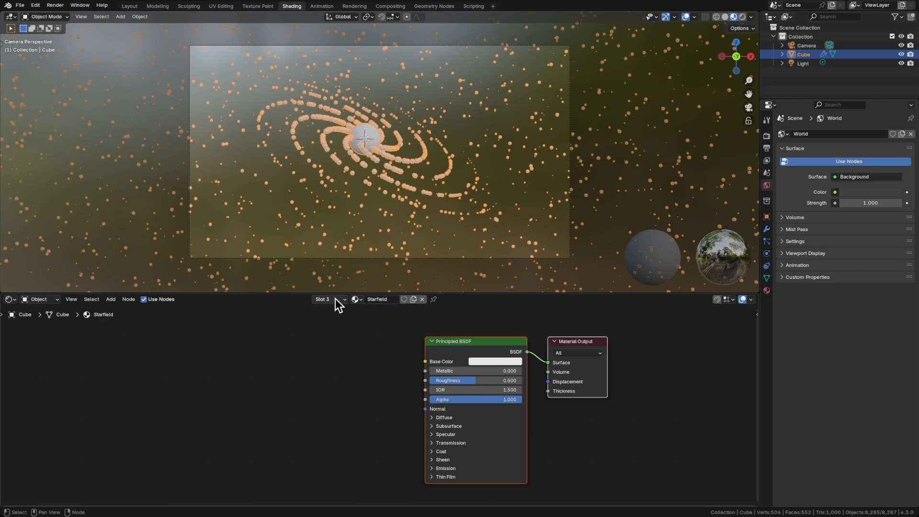
Remove the numeric suffix from the first slot's material name so it reads Core
click(335, 299)
click(338, 318)
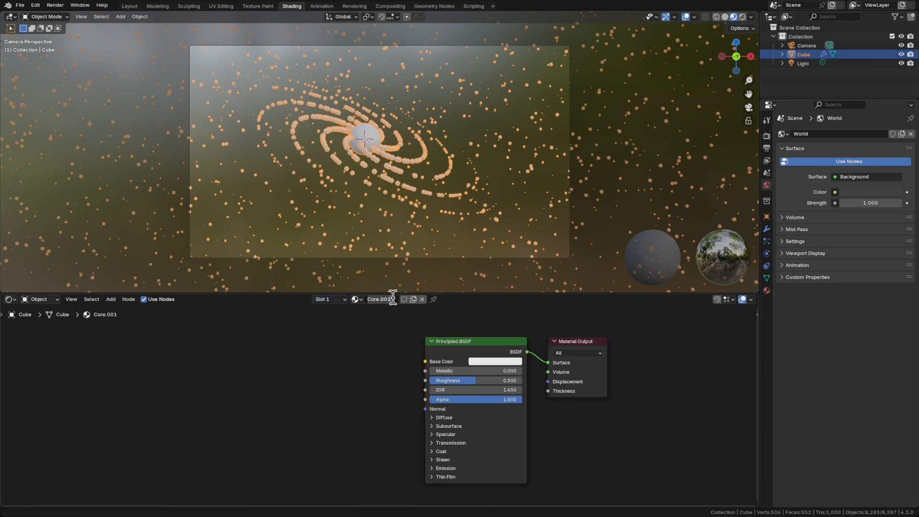
click(393, 299)
key(End)
key(BackSpace)
key(BackSpace)
key(BackSpace)
key(BackSpace)
key(Return)
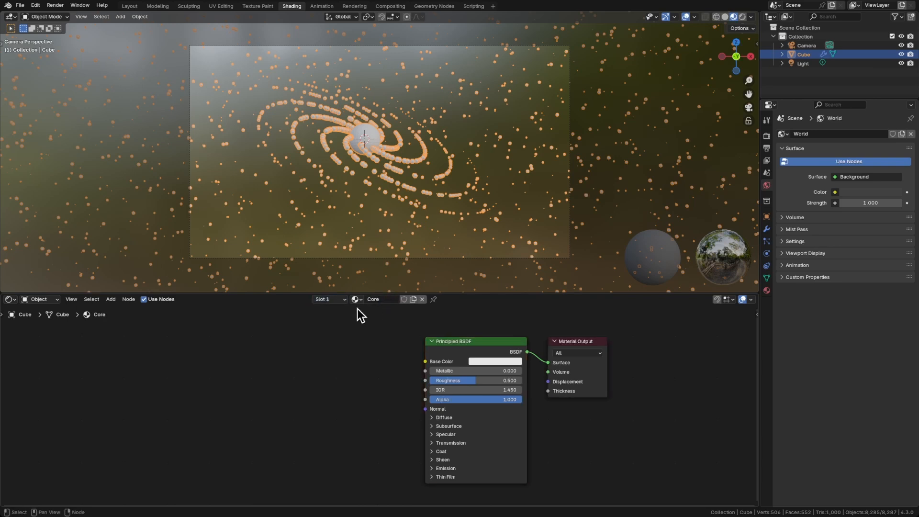
Rename the material in slot 2 to Arms
click(341, 300)
click(318, 328)
click(381, 300)
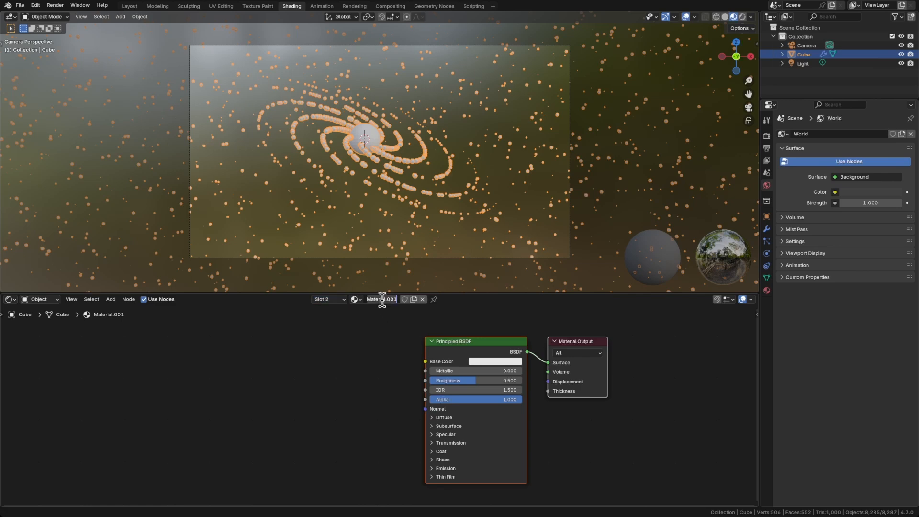
text(Arms)
key(Return)
click(372, 353)
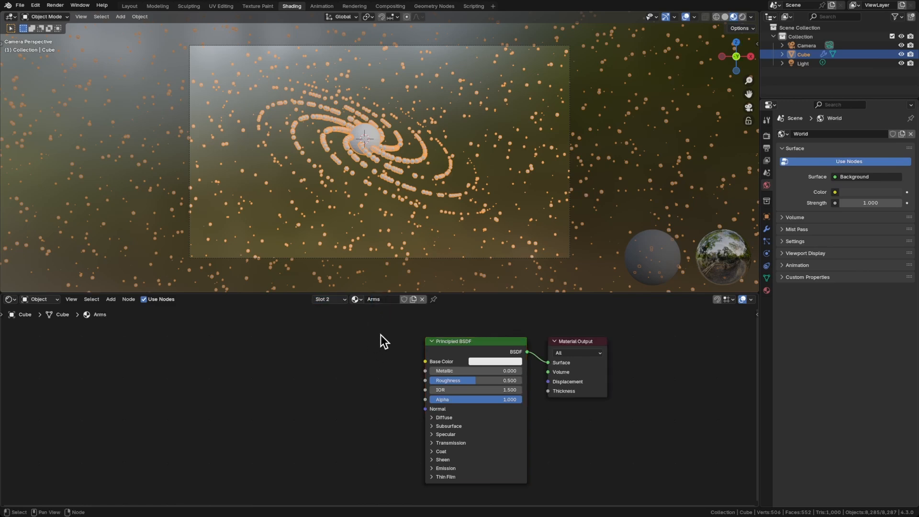
In the Geometry Nodes workspace, assign the Core material in the Galaxy Center frame's Set Material node
click(434, 7)
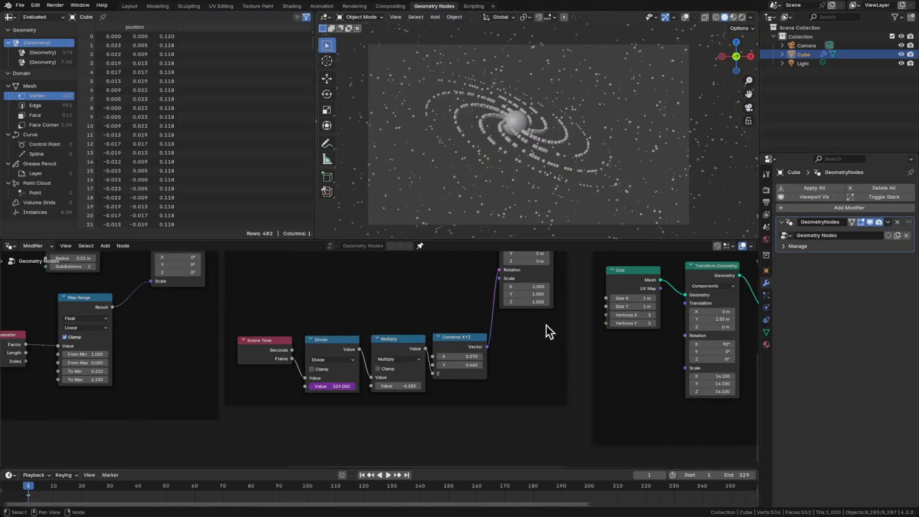
scroll(565, 350, up, 3)
middle_drag(575, 360, 469, 316)
click(417, 303)
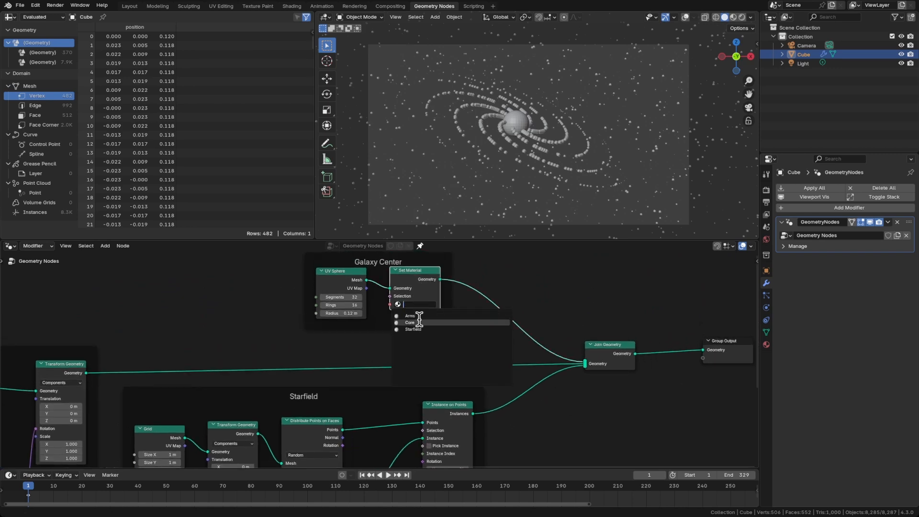
click(420, 322)
Insert a Set Material node between the Starfield Instance on Points and Join Geometry, and assign the Starfield material
middle_drag(612, 378, 475, 355)
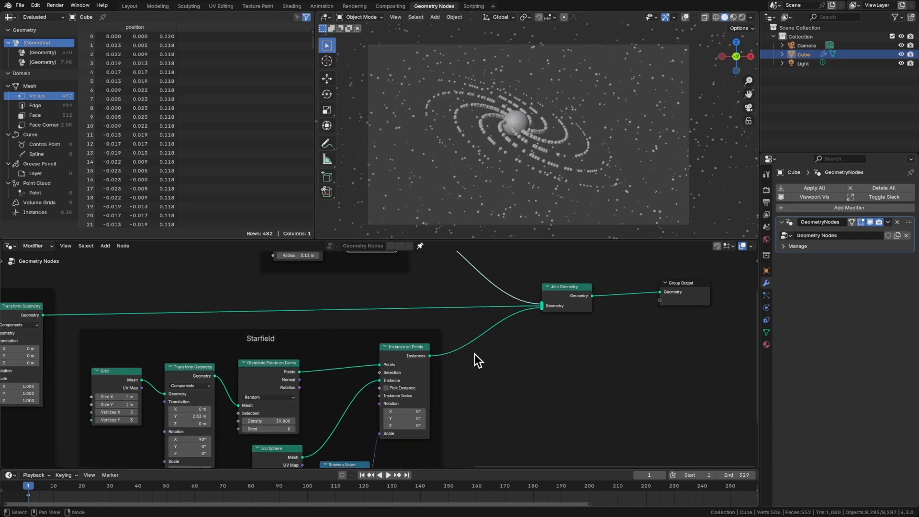
drag(404, 349, 390, 348)
text(set)
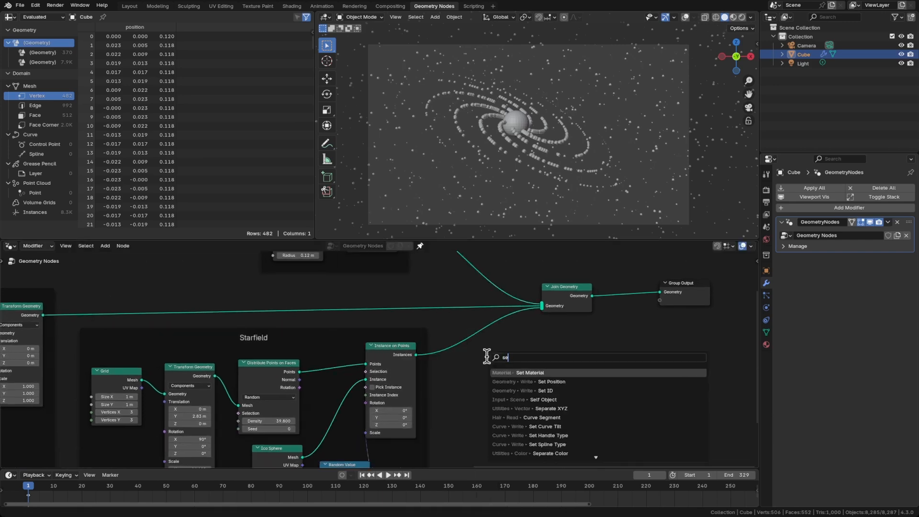
key(Return)
click(454, 333)
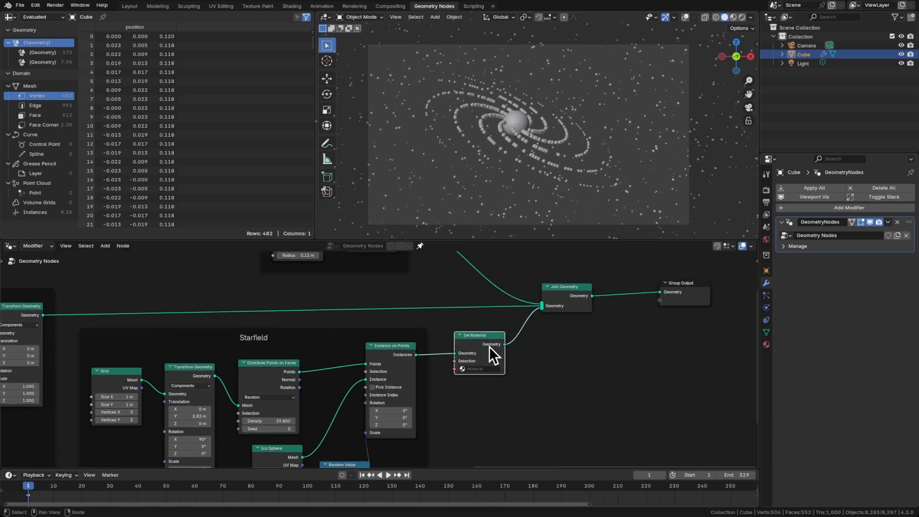
click(477, 368)
click(479, 394)
Duplicate the Set Material node onto the link from Transform Geometry to Join Geometry, assign the Arms material, and save the file
middle_drag(378, 327, 391, 351)
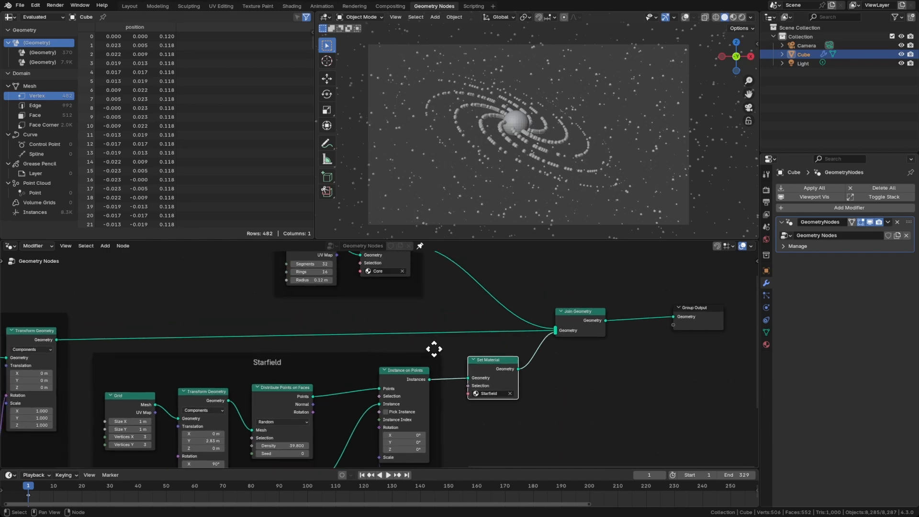
key(shift+d)
click(464, 341)
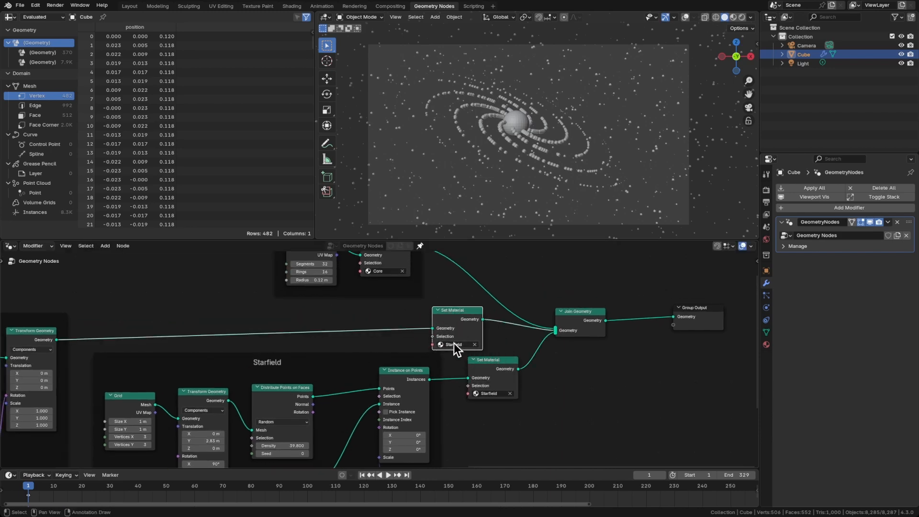
click(454, 343)
click(450, 352)
key(ctrl+s)
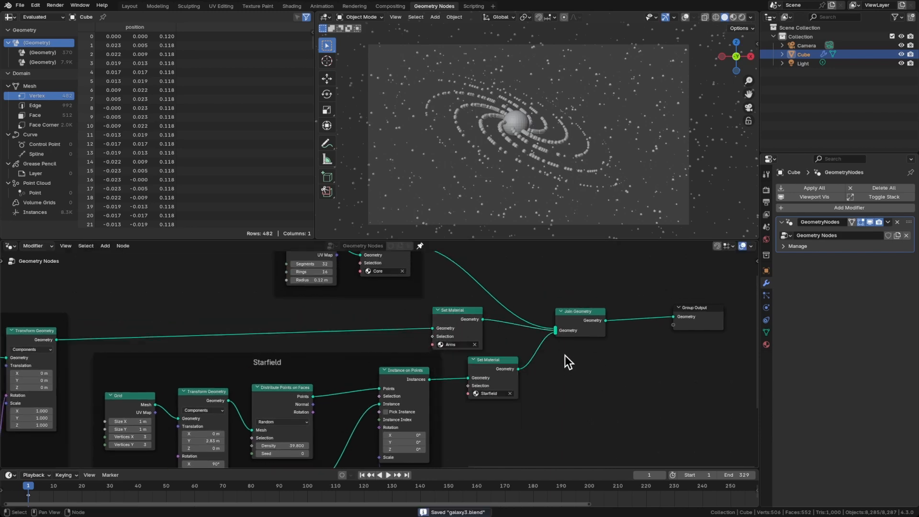
Return to the Shading workspace, deselect the galaxy, and switch the viewport to Rendered shading
click(292, 6)
click(507, 186)
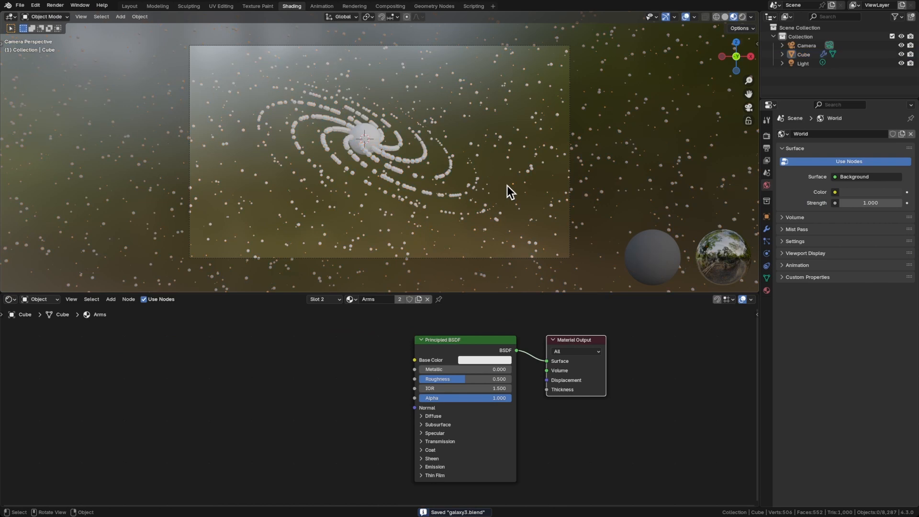
key(z)
click(516, 137)
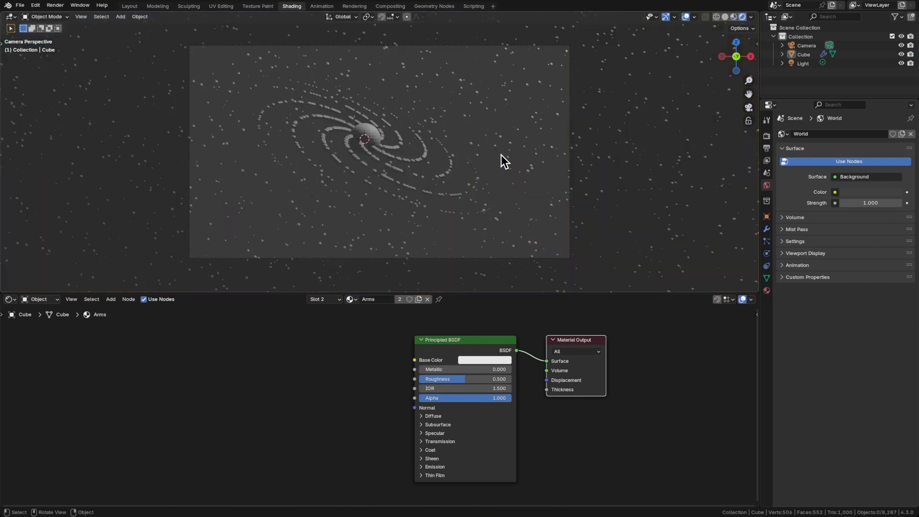
Hide the Light object in the viewport and save the file
shift+middle_drag(501, 156, 516, 163)
click(812, 62)
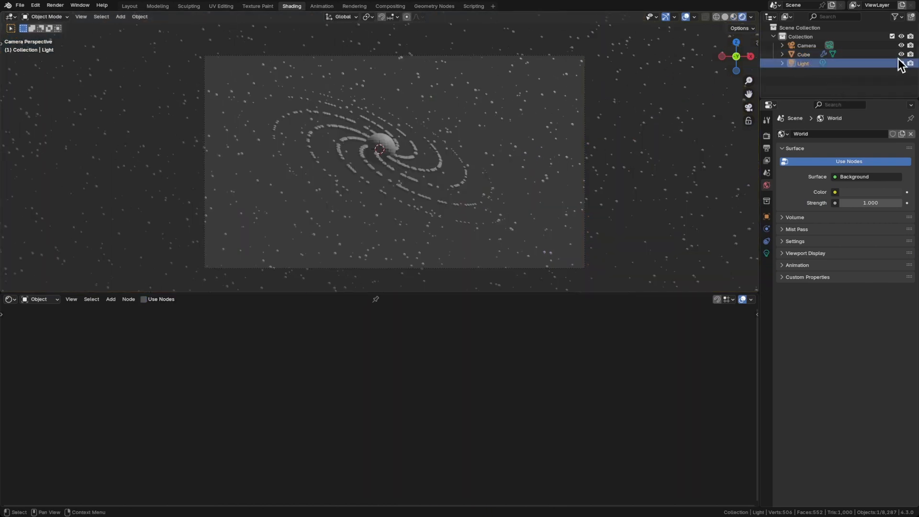
click(901, 64)
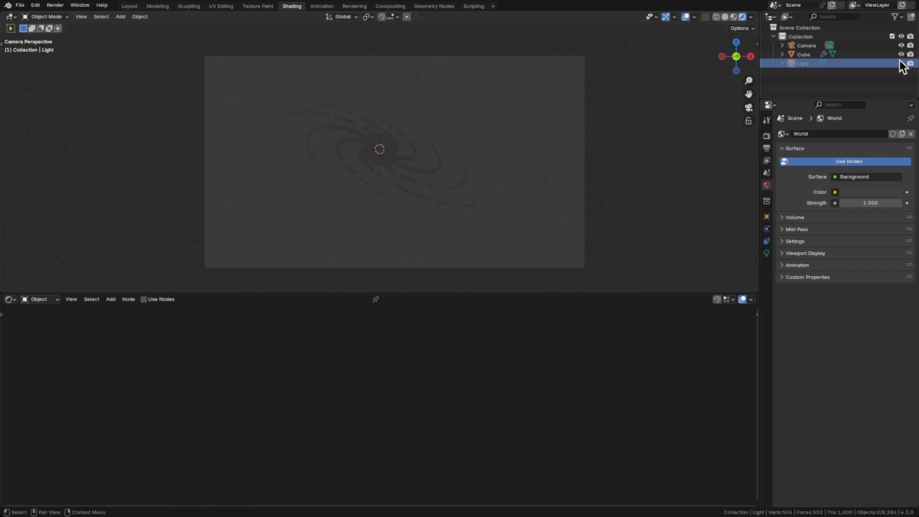
key(ctrl+s)
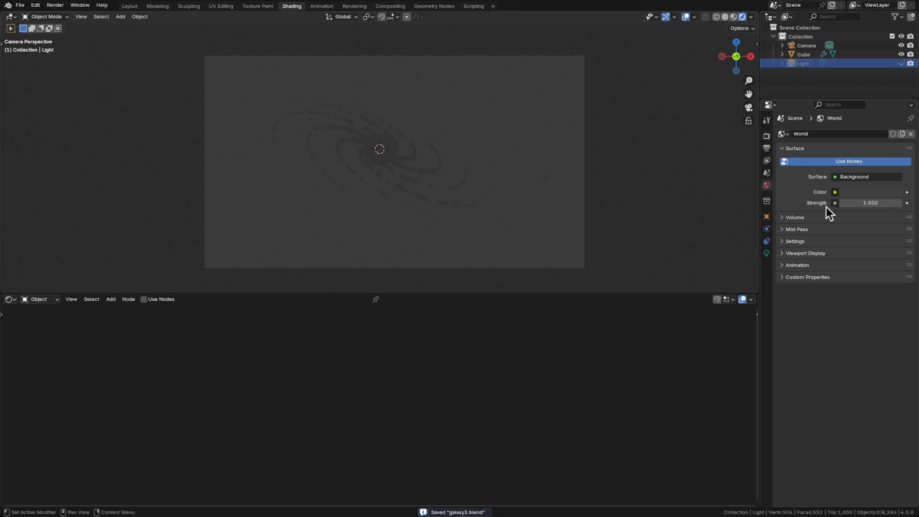
Set the world's Surface to None by removing the Background shader, and save the file
click(870, 192)
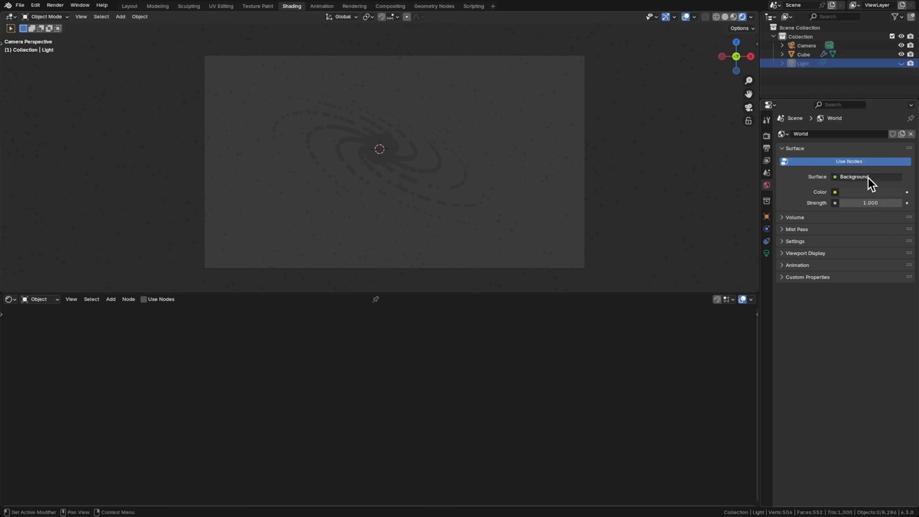
click(869, 178)
click(865, 194)
key(ctrl+s)
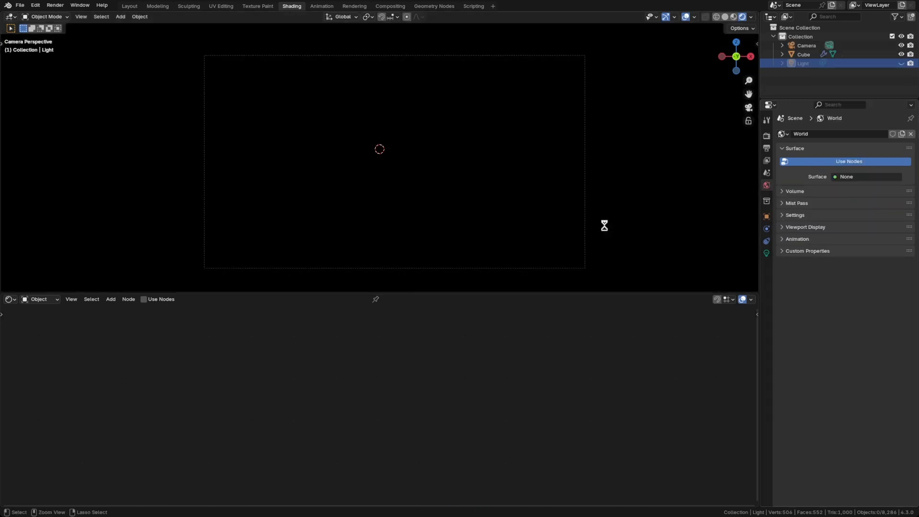
Select the galaxy object and switch the material in slot 2 to Core
click(444, 181)
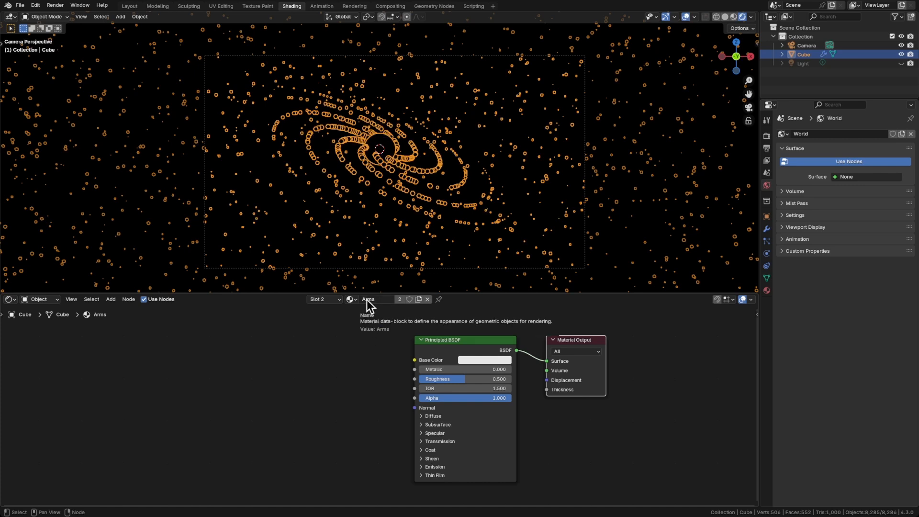
click(351, 299)
click(361, 322)
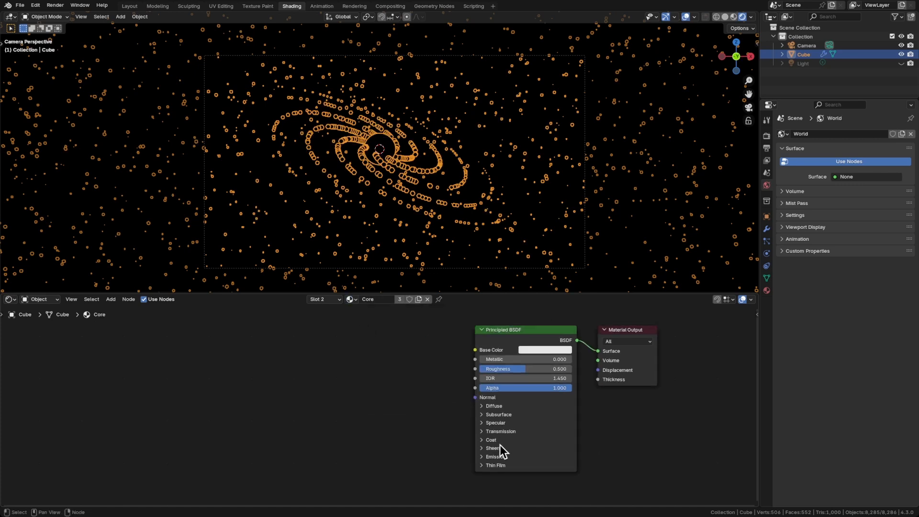
Set the Core material's emission strength to 100, deselect the galaxy, and save the file
click(496, 457)
click(526, 477)
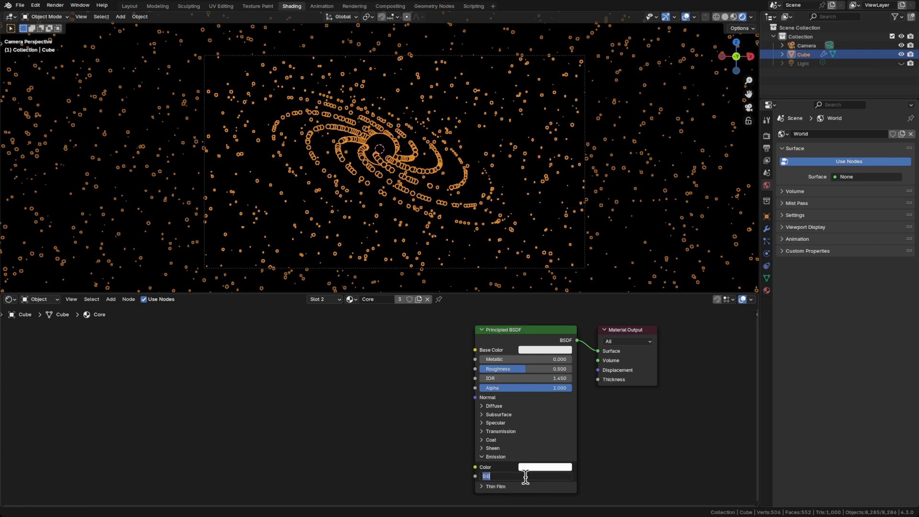
text(100)
key(Return)
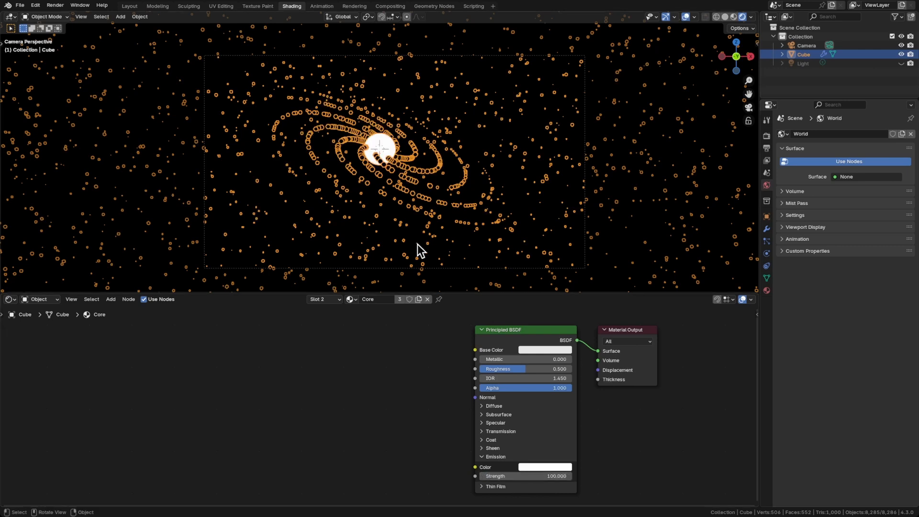
click(451, 250)
key(ctrl+s)
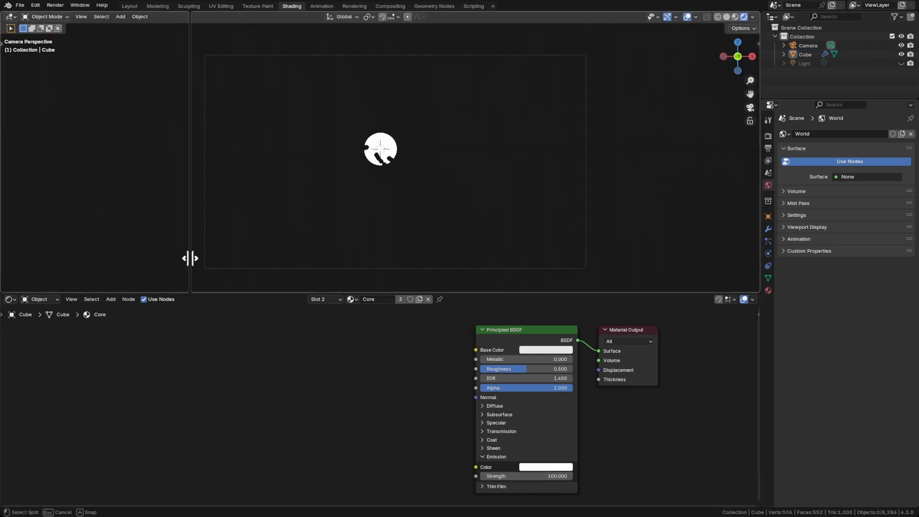
Split the 3D viewport vertically, turn the new area into a Compositor, and widen it to half the viewport's width
click(191, 258)
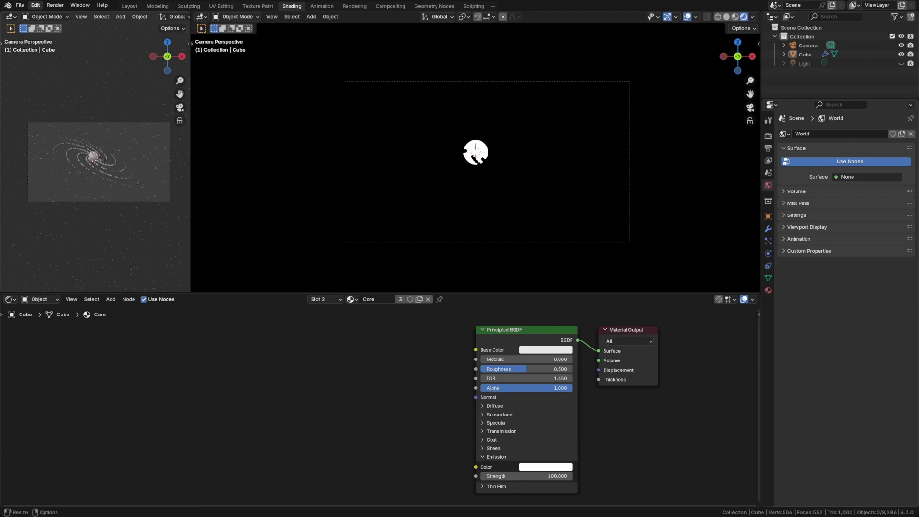
click(11, 17)
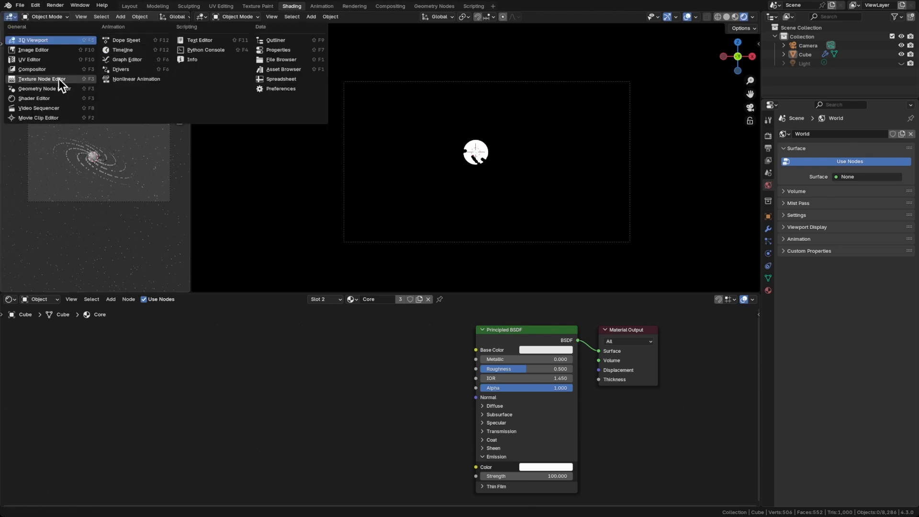
click(57, 70)
drag(190, 98, 378, 118)
key(n)
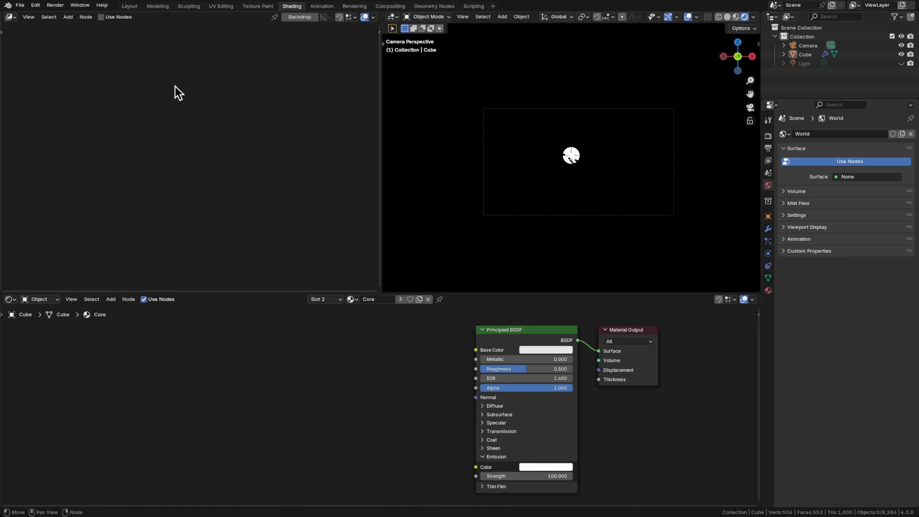
Enable compositing nodes and move the Render Layers and Composite nodes farther apart
click(101, 17)
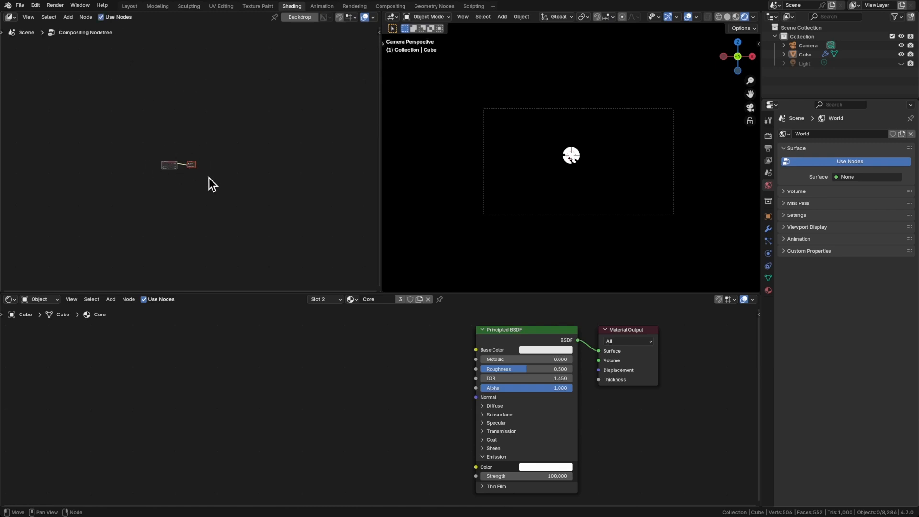
key(Home)
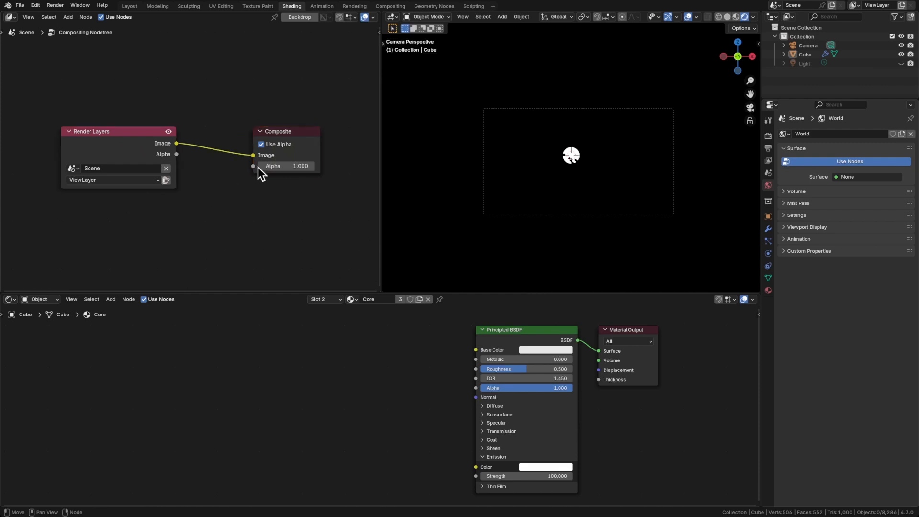
drag(281, 133, 345, 131)
drag(162, 136, 124, 135)
Insert a Glare node between Render Layers and Composite, and enable the compositor in the rendered viewport
key(shift+a)
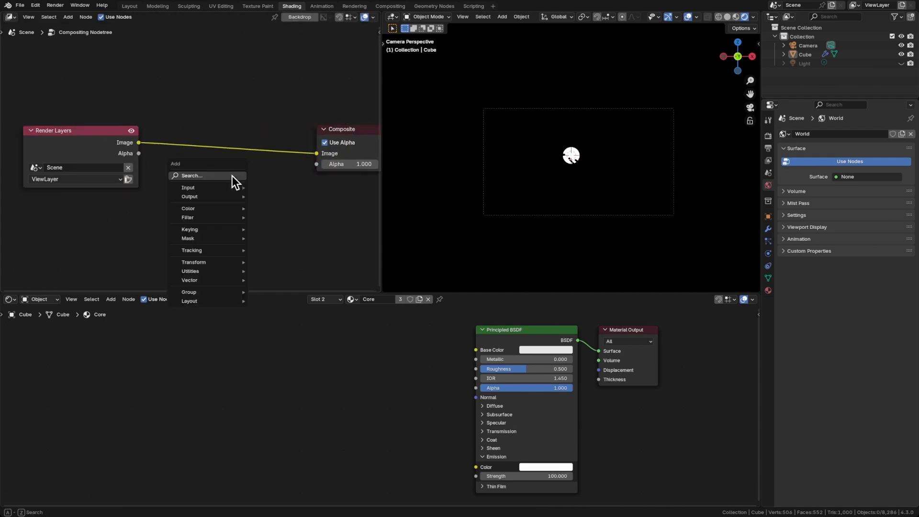
text(glare)
key(Return)
click(182, 97)
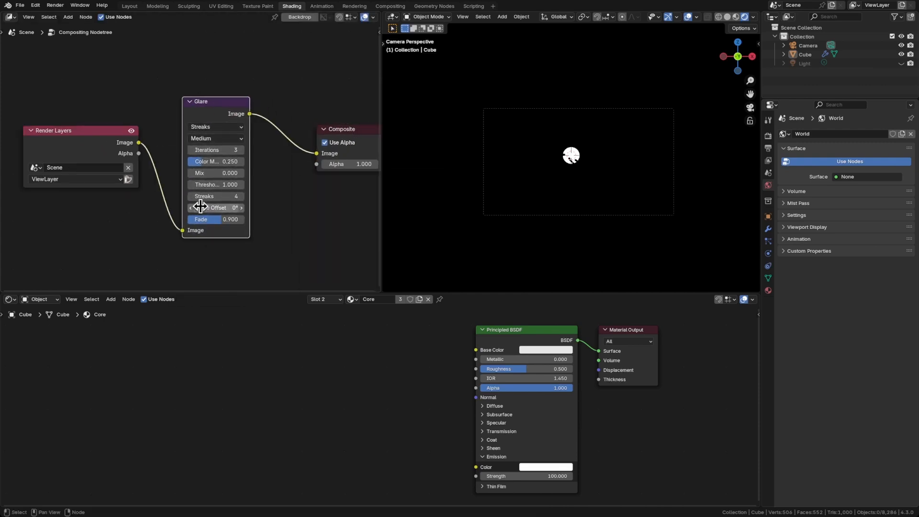
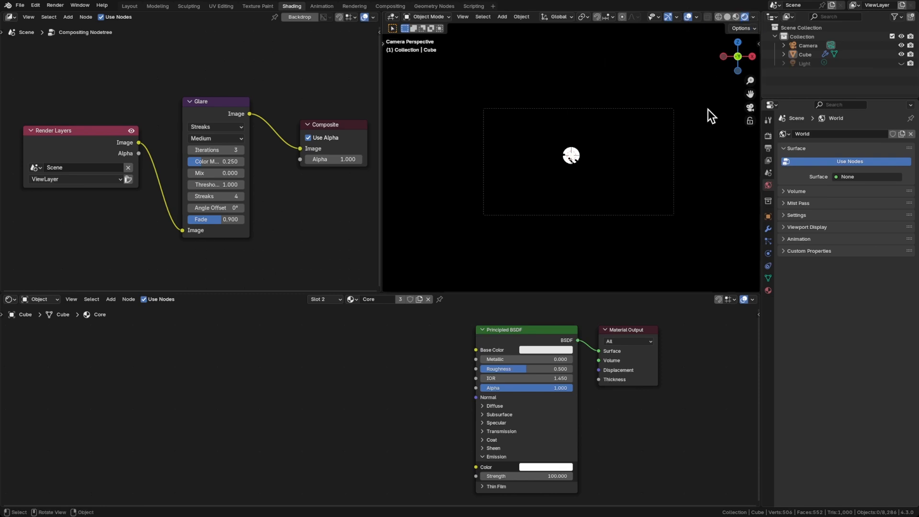
click(754, 18)
click(789, 147)
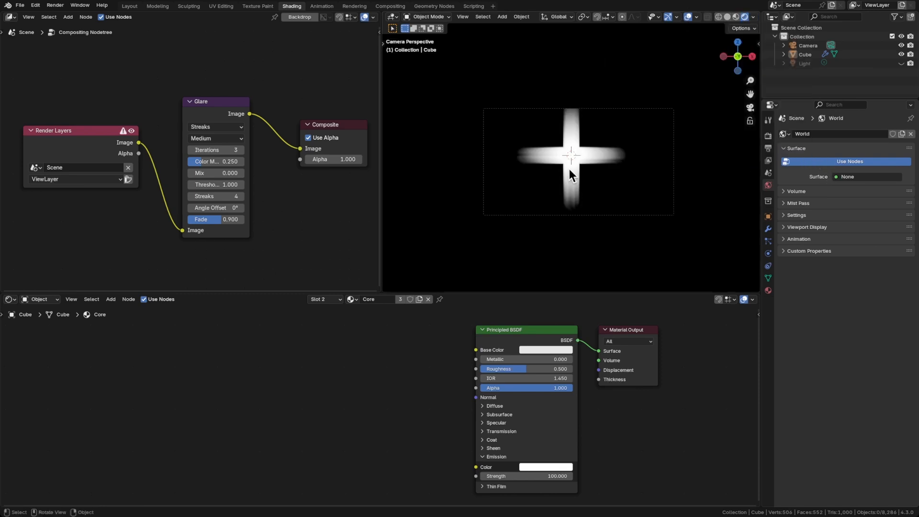
Set the Glare node to Fog Glow with High quality and a Mix of -0.950, and save the file
click(208, 127)
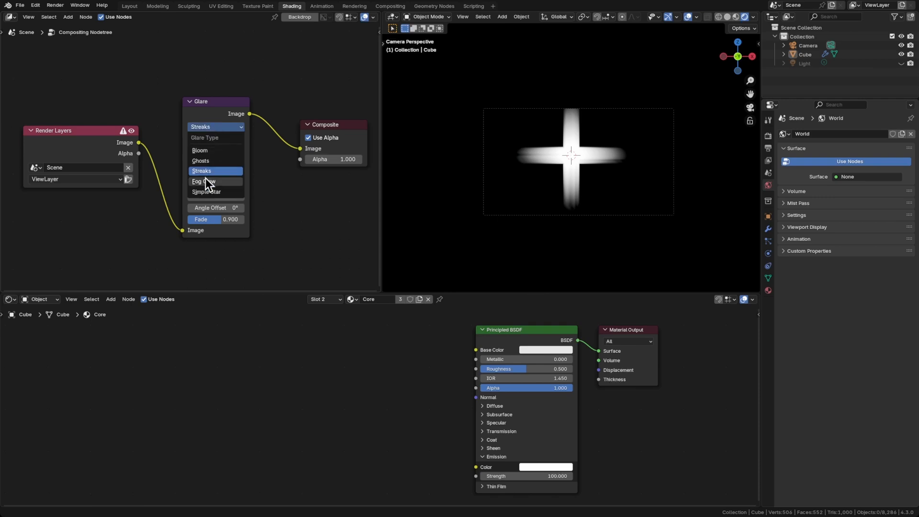
click(206, 177)
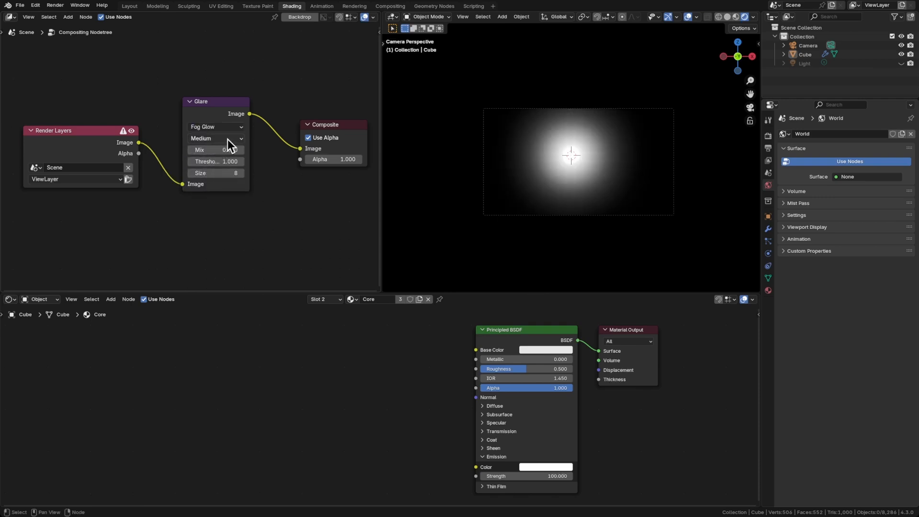
click(228, 139)
click(210, 158)
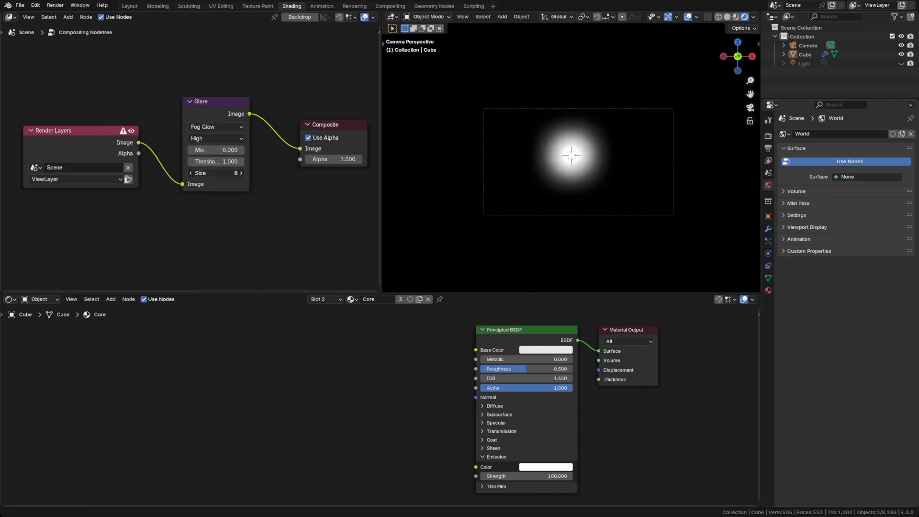
drag(215, 173, 196, 149)
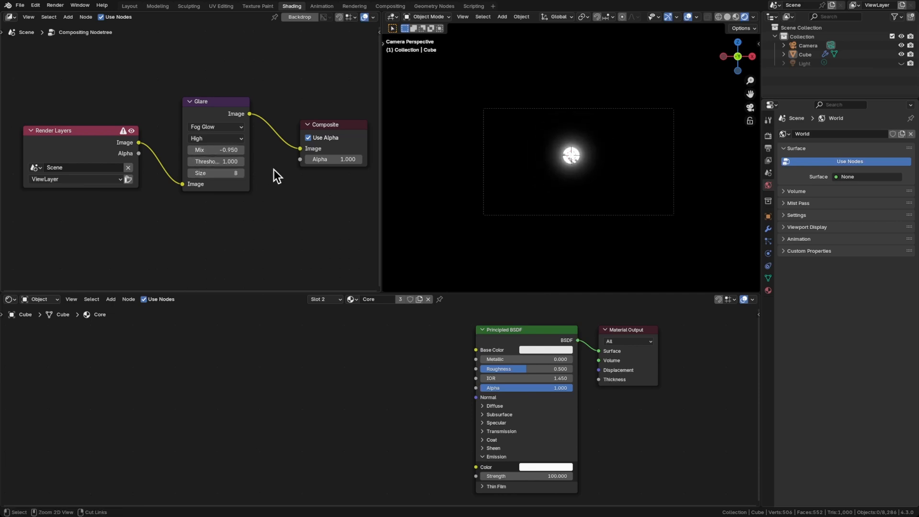
key(ctrl+s)
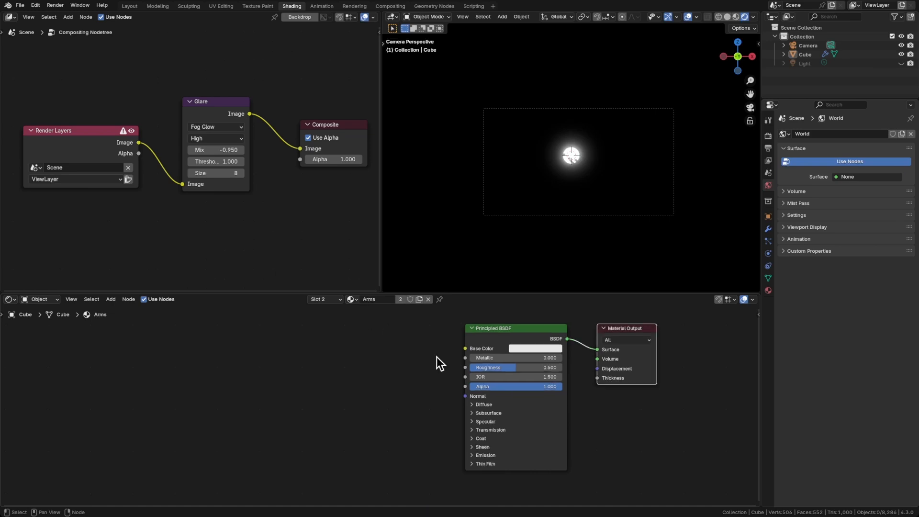
Set the Arms material's emission color to blue, #0067FFFF, and its emission strength to 50
click(481, 456)
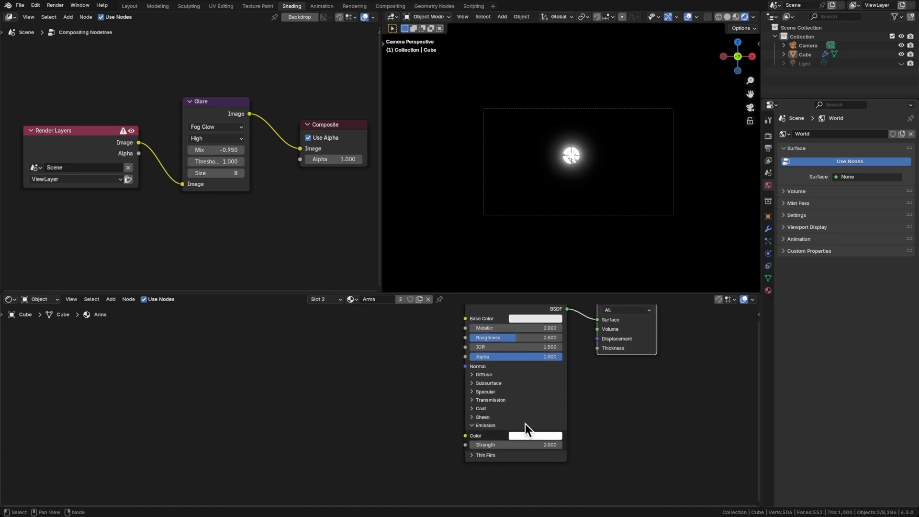
click(535, 435)
drag(565, 320, 567, 302)
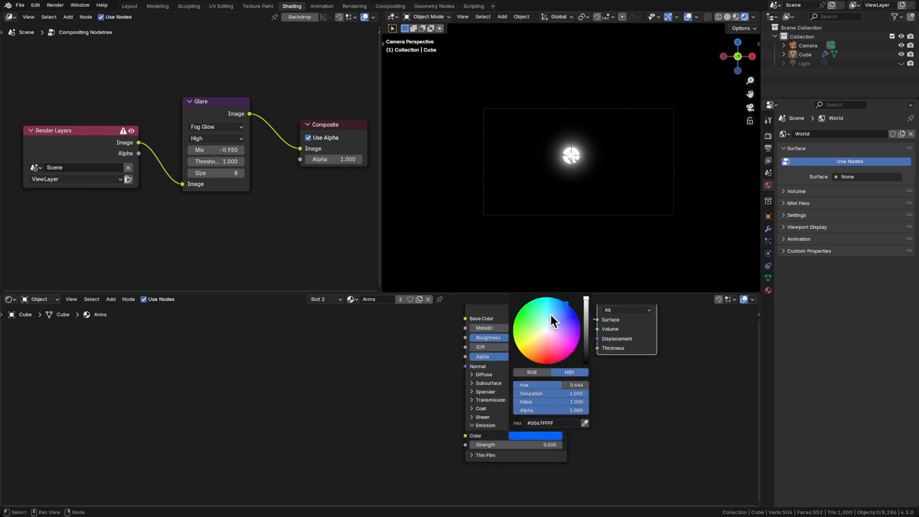
click(513, 444)
text(50)
key(Return)
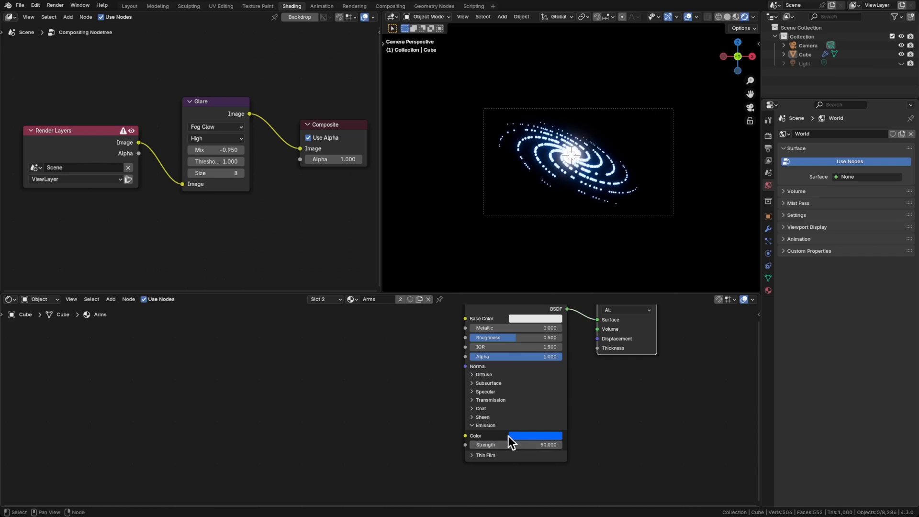
Display the Starfield material in the shader editor and set its emission strength to 10
mouse_move(574, 156)
middle_down()
mouse_move(571, 177)
mouse_move(571, 156)
middle_up()
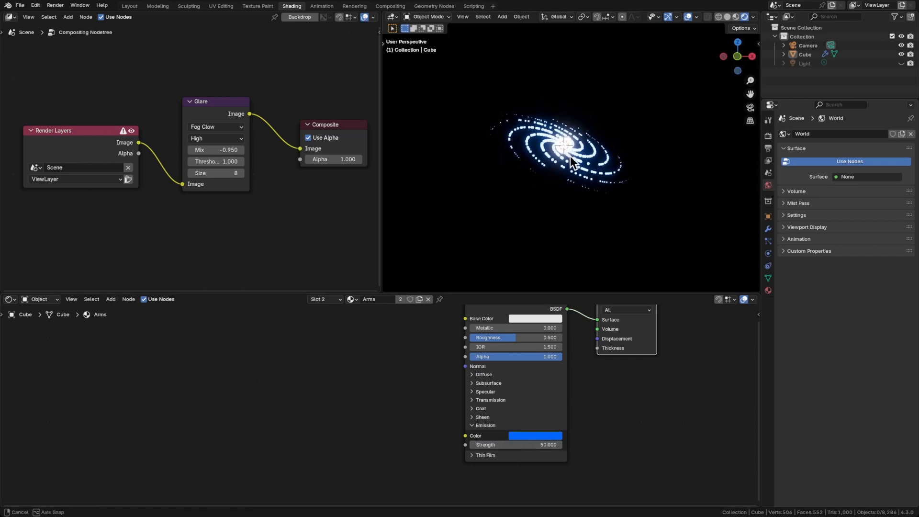
click(353, 299)
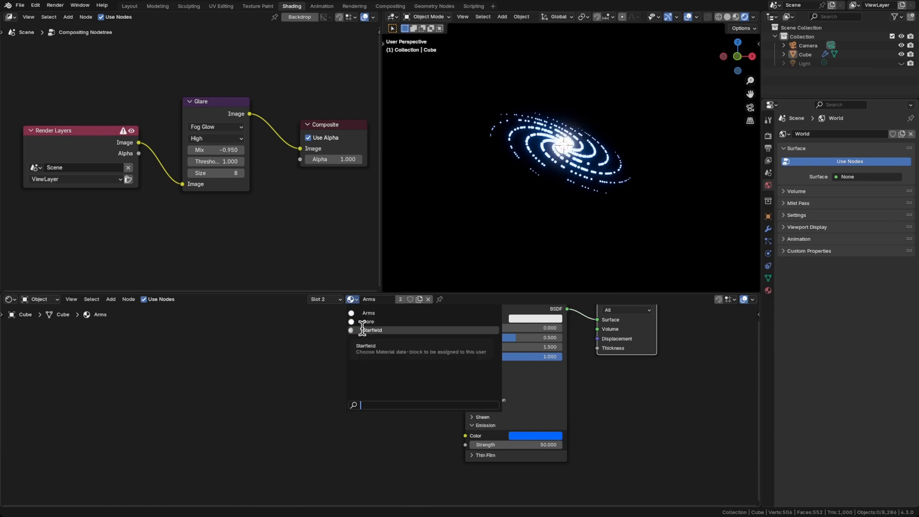
click(363, 330)
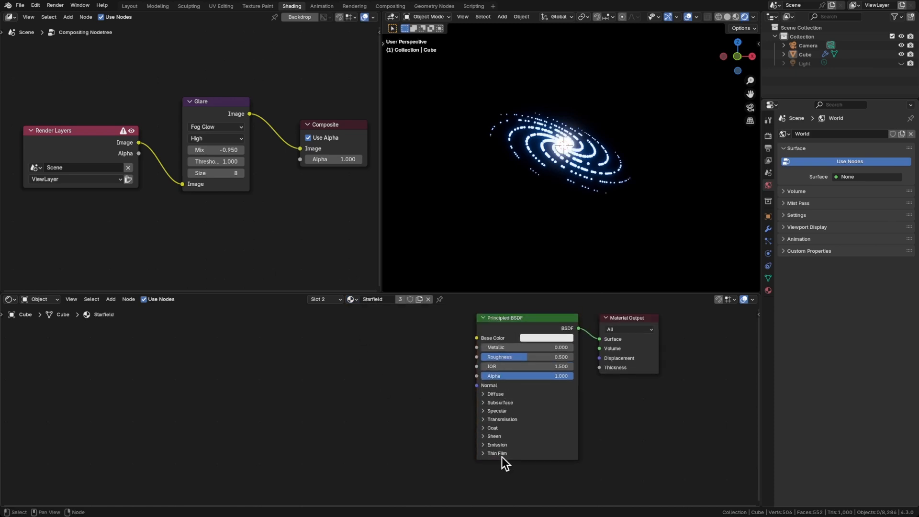
click(498, 445)
click(542, 463)
text(10)
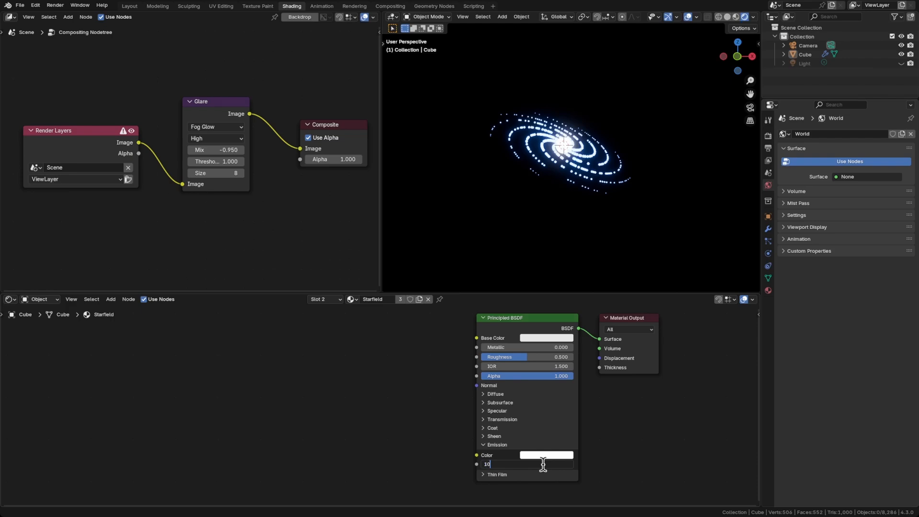
key(Return)
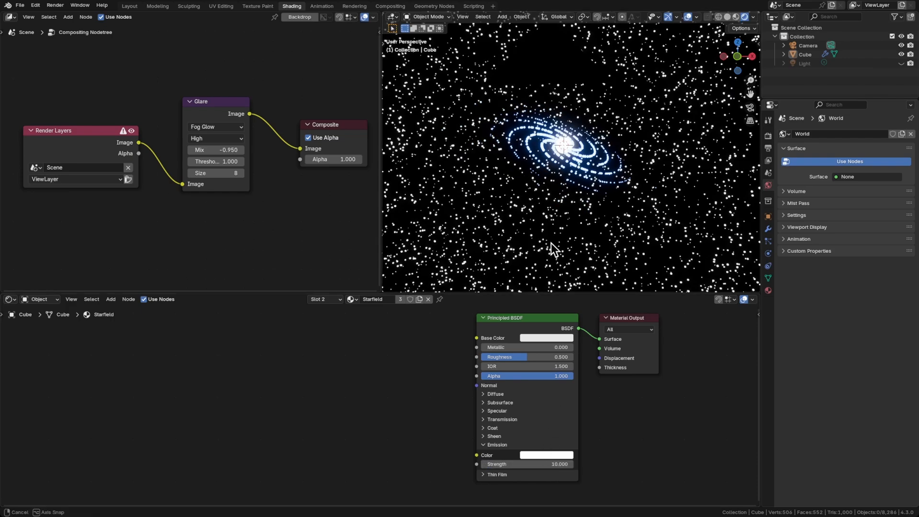
Give the Starfield material a light blue base color and a very dark blue emission color, #181B21FF
click(542, 453)
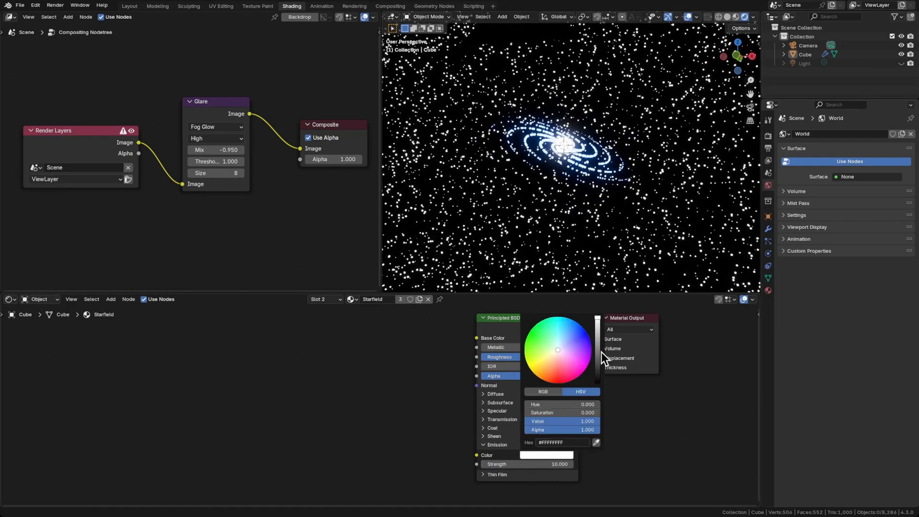
drag(598, 324, 598, 374)
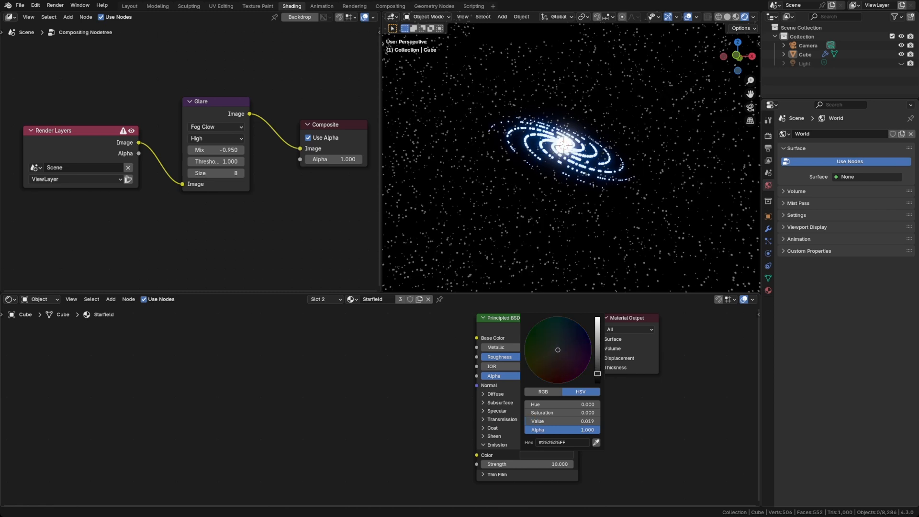
click(548, 338)
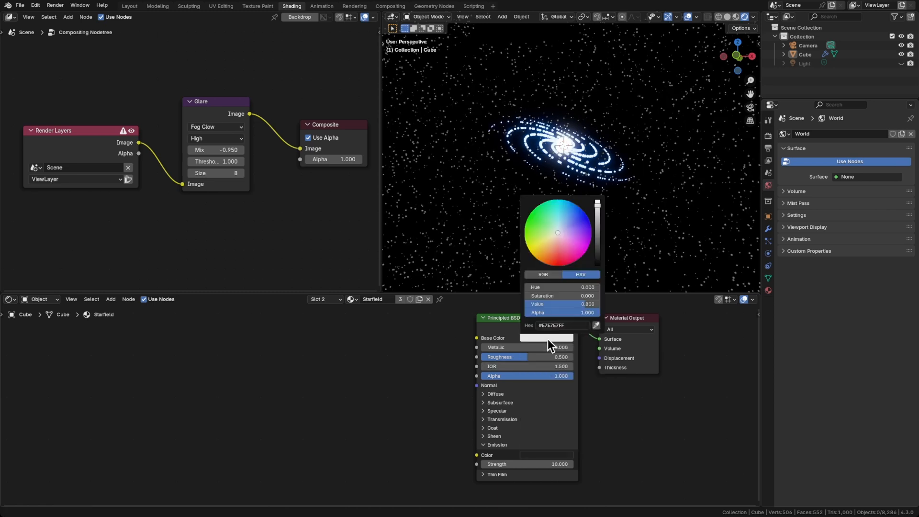
drag(560, 228, 569, 219)
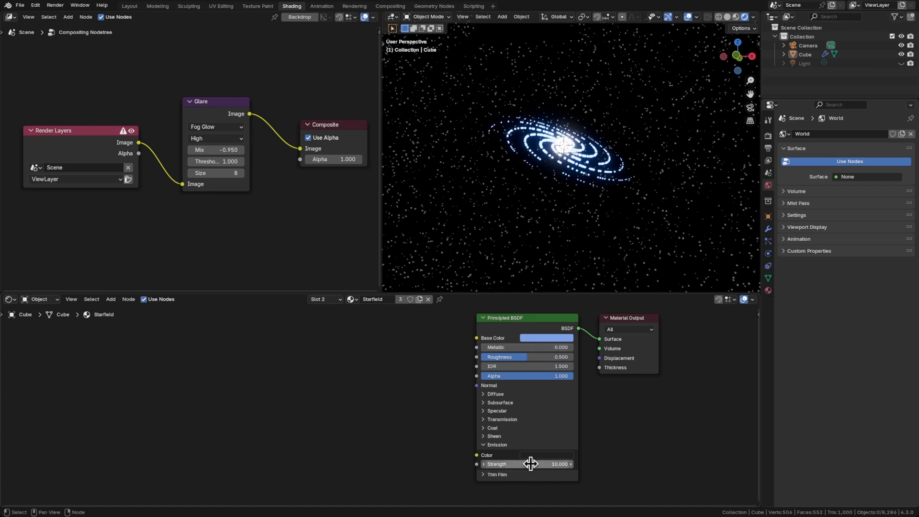
click(543, 454)
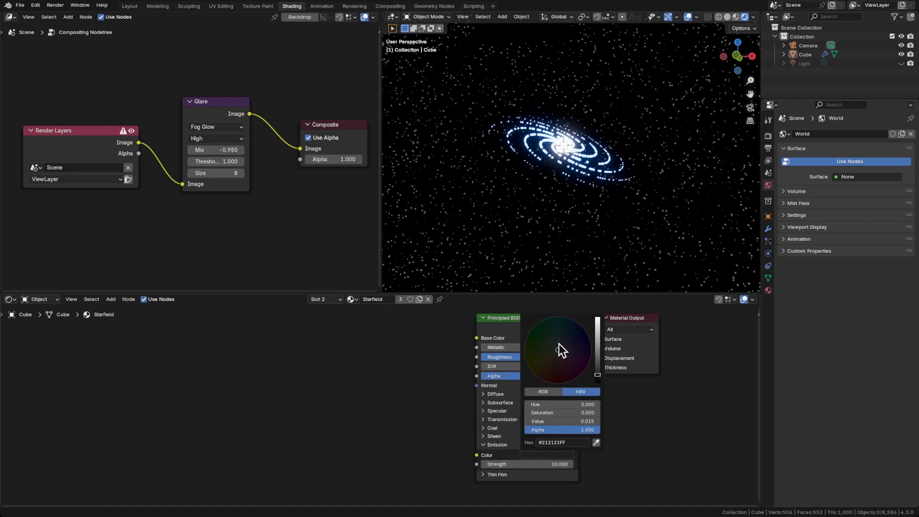
drag(559, 344, 563, 343)
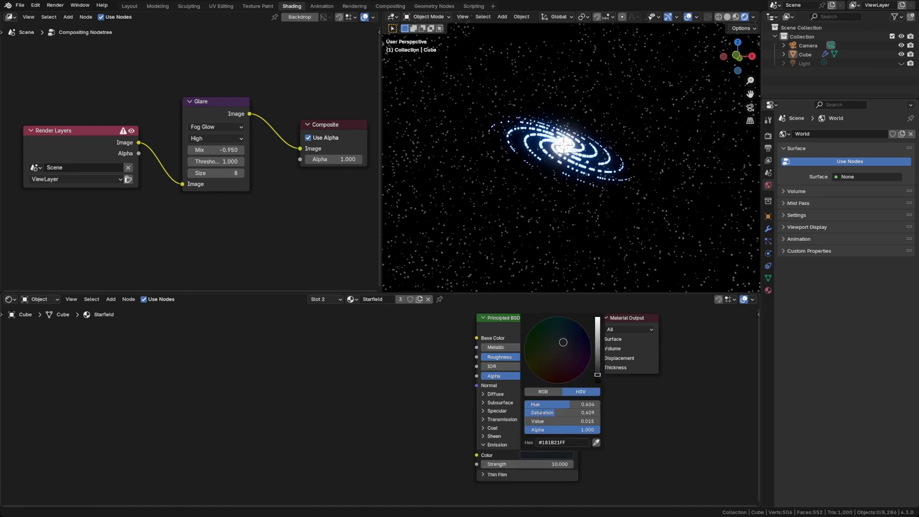
Play the galaxy's spin animation through the camera view to check the glow, and stop playback
key(space)
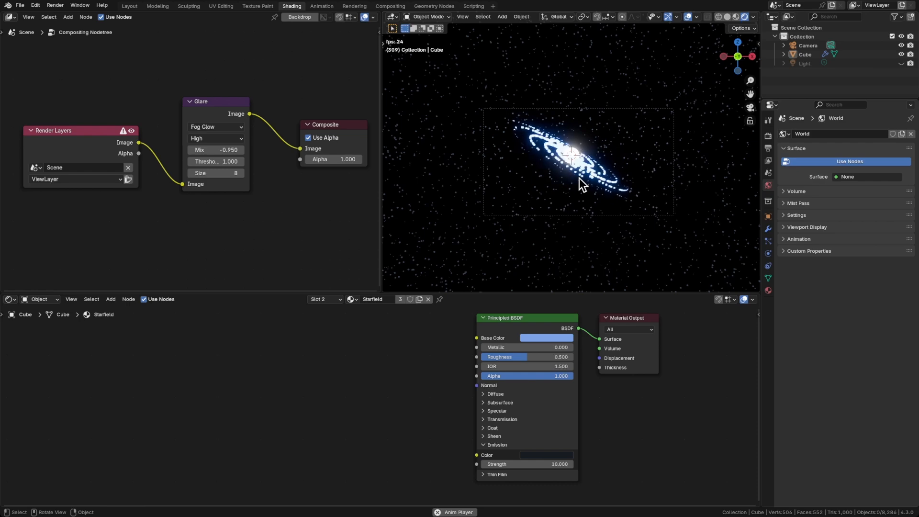
key(Escape)
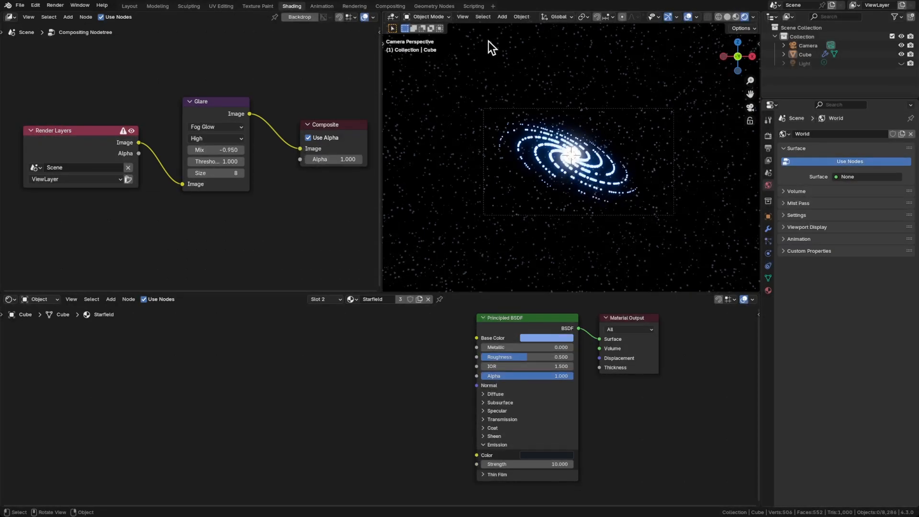
Switch to the Geometry Nodes workspace and show its viewport in rendered shading
click(429, 6)
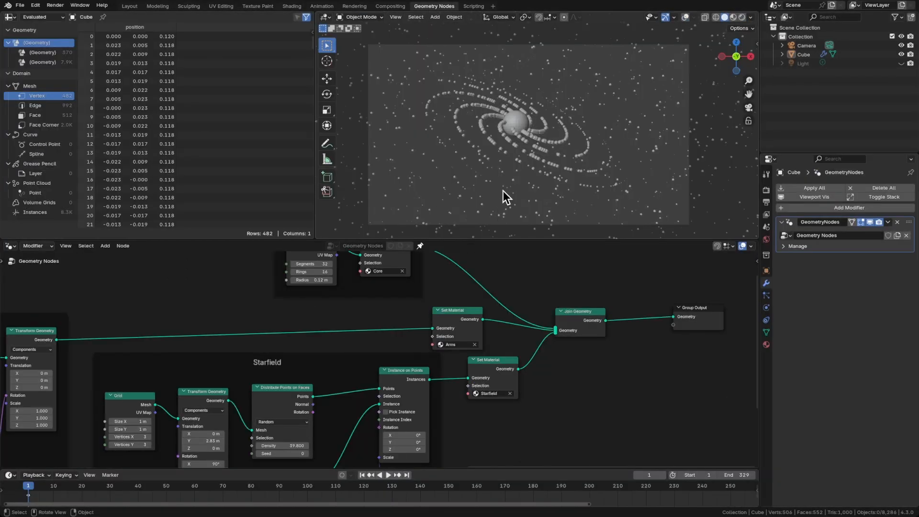
key(z)
click(585, 147)
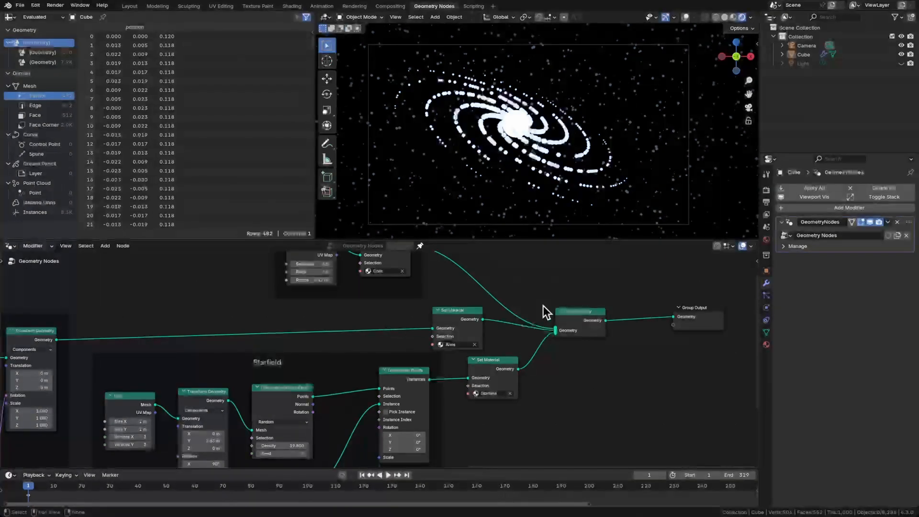
Move the Spin Animation, Starfield, Galaxy Center and output nodes farther from the Galaxy frame to make room for a new node
scroll(383, 316, down, 1)
middle_drag(216, 317, 477, 282)
scroll(441, 326, down, 2)
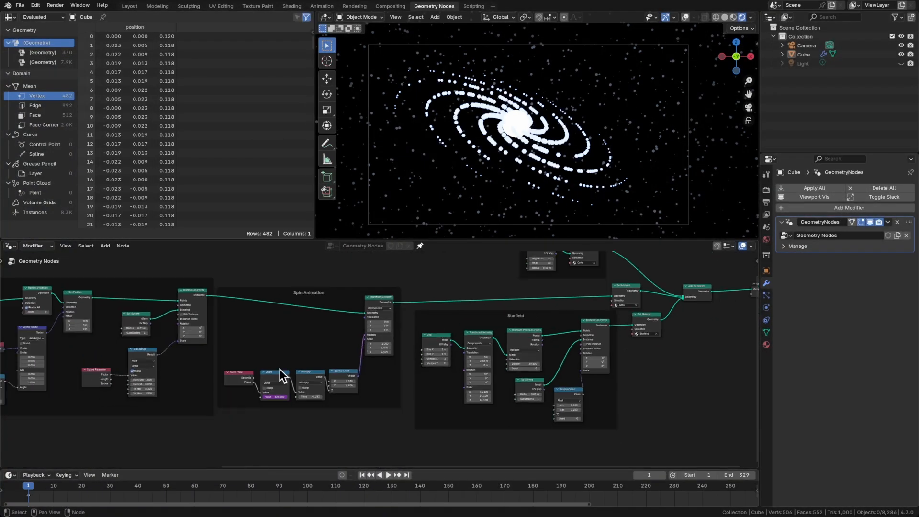
middle_drag(280, 369, 453, 339)
scroll(300, 361, up, 6)
middle_drag(334, 346, 268, 406)
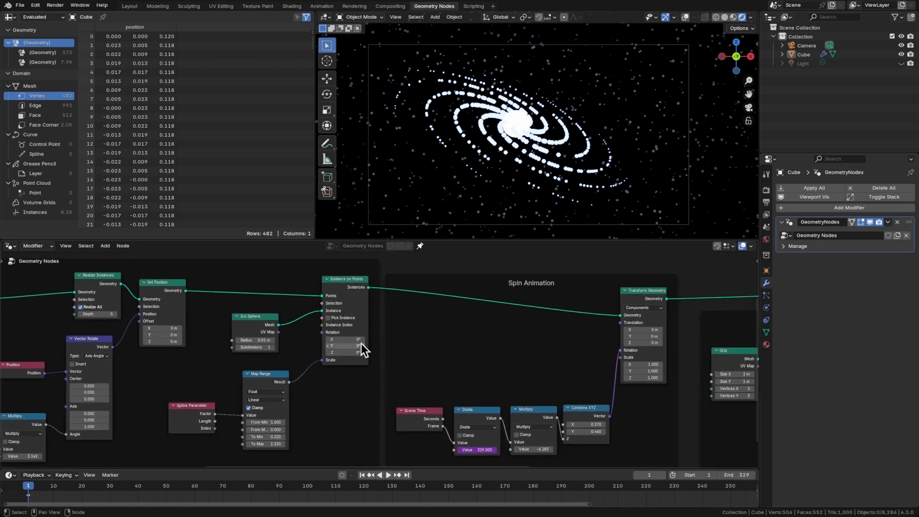
scroll(347, 364, down, 8)
middle_drag(348, 364, 134, 353)
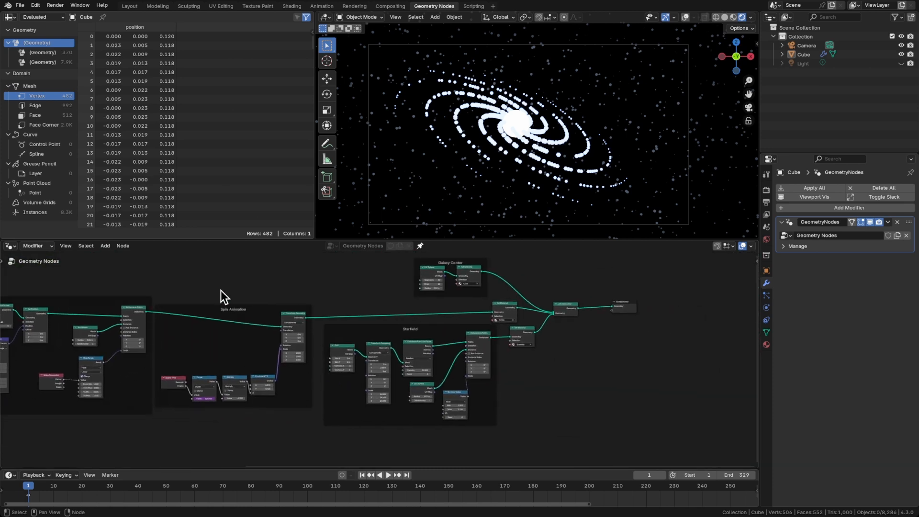
drag(165, 251, 654, 425)
click(557, 416)
Insert a Store Named Attribute node on the link between the galaxy's Instance on Points and the Spin Animation's Transform Geometry
scroll(84, 357, up, 5)
middle_drag(84, 357, 318, 345)
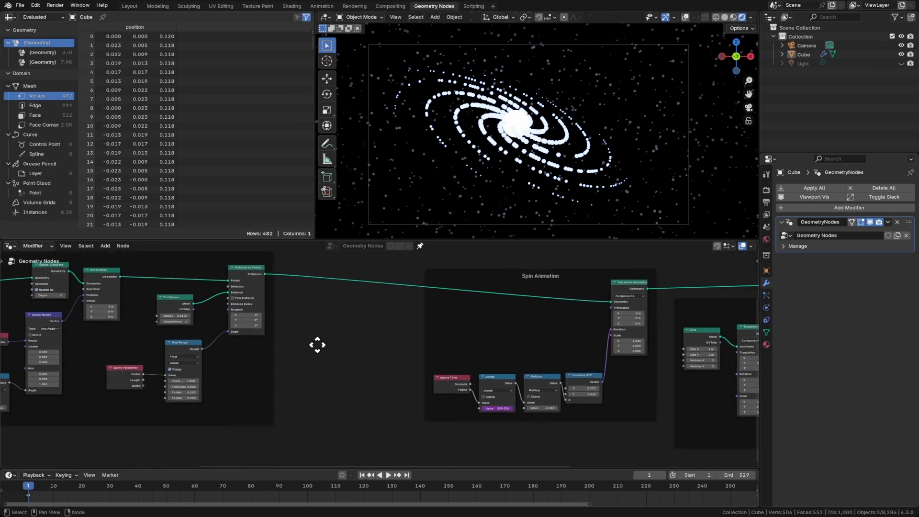
scroll(317, 346, up, 2)
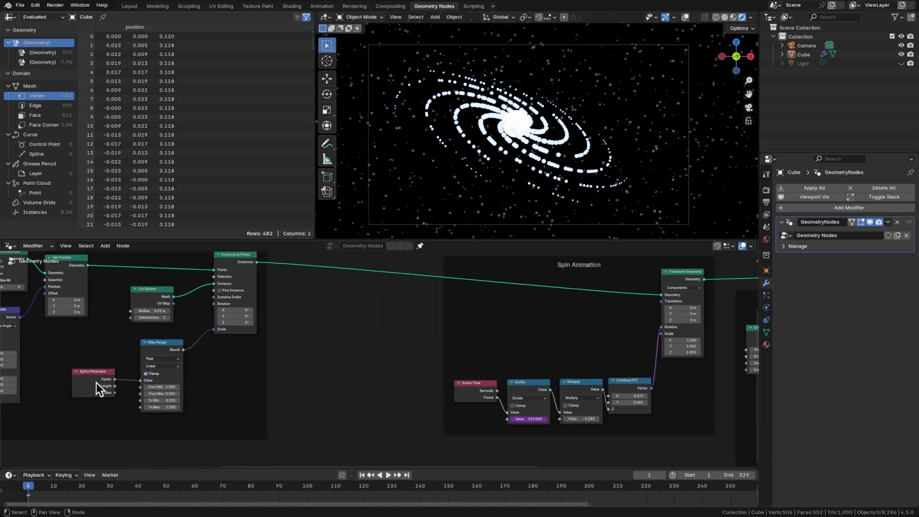
drag(98, 384, 96, 386)
click(311, 375)
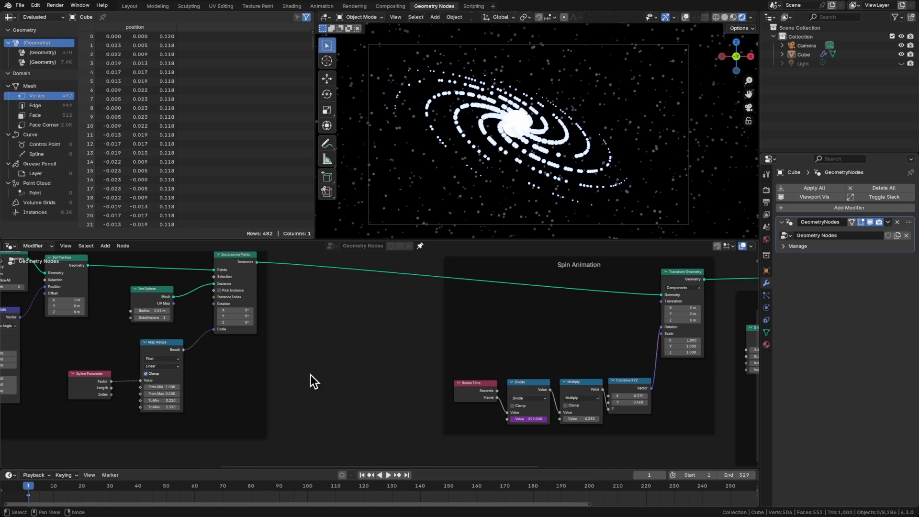
middle_drag(329, 372, 314, 392)
key(shift+a)
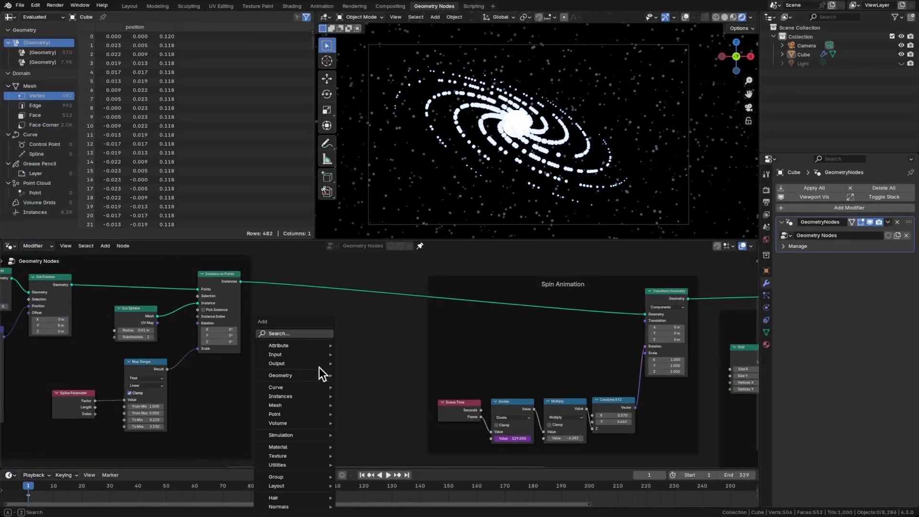
text(store nam)
key(Return)
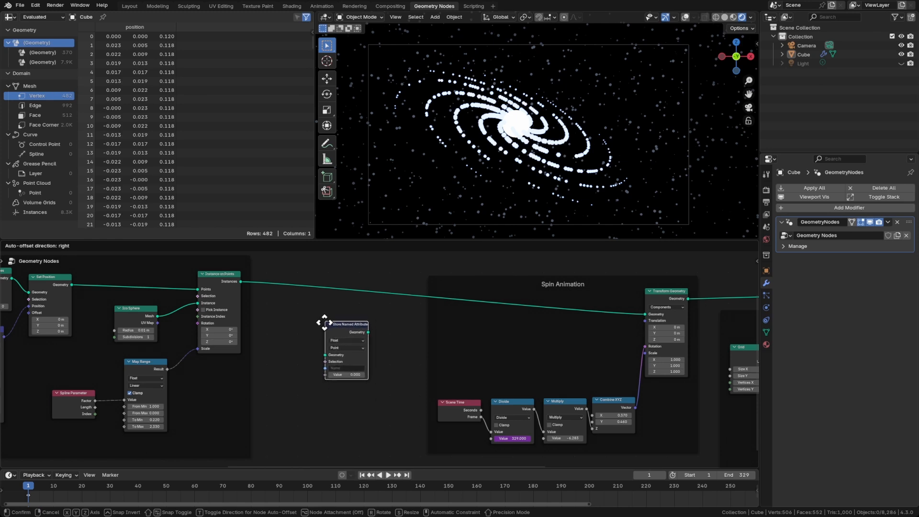
click(337, 281)
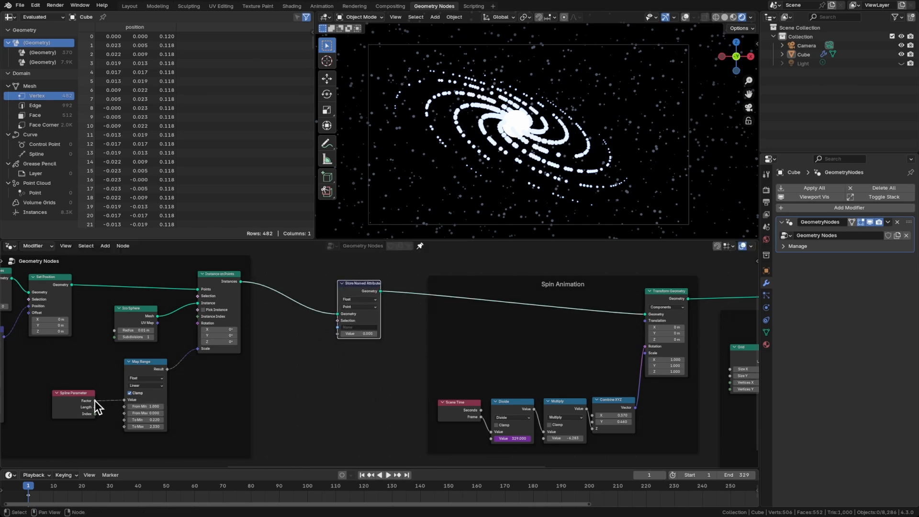
Connect the Spline Parameter's Factor to the Store Named Attribute node's Value and name the attribute spline_factor
drag(95, 401, 341, 331)
click(346, 328)
text(spline_)
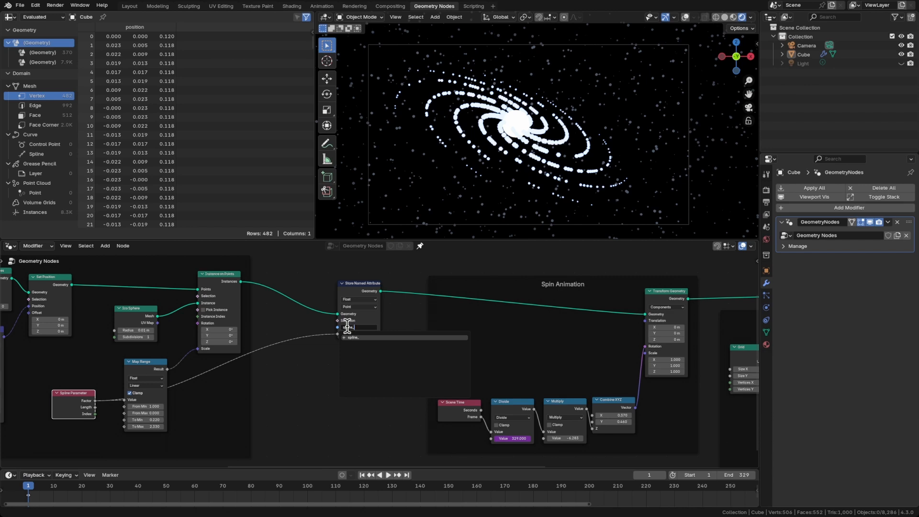
text(factor)
key(Return)
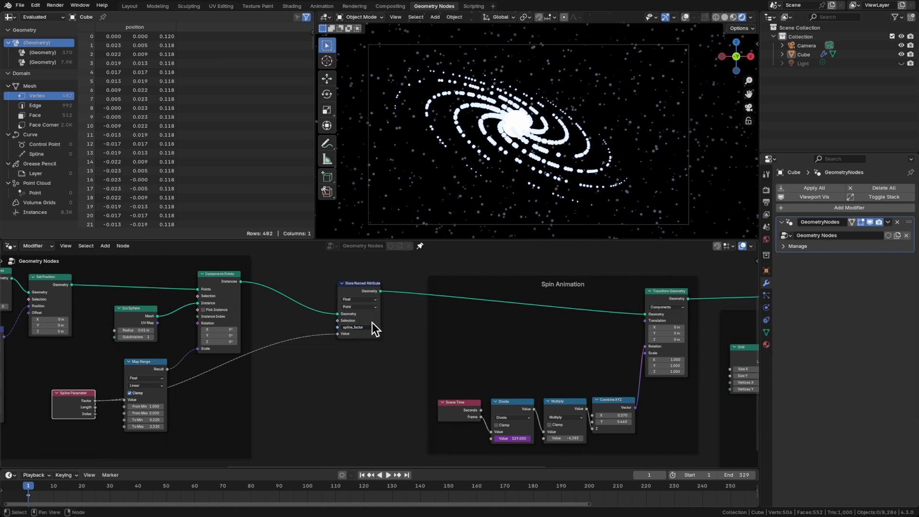
drag(361, 289, 348, 289)
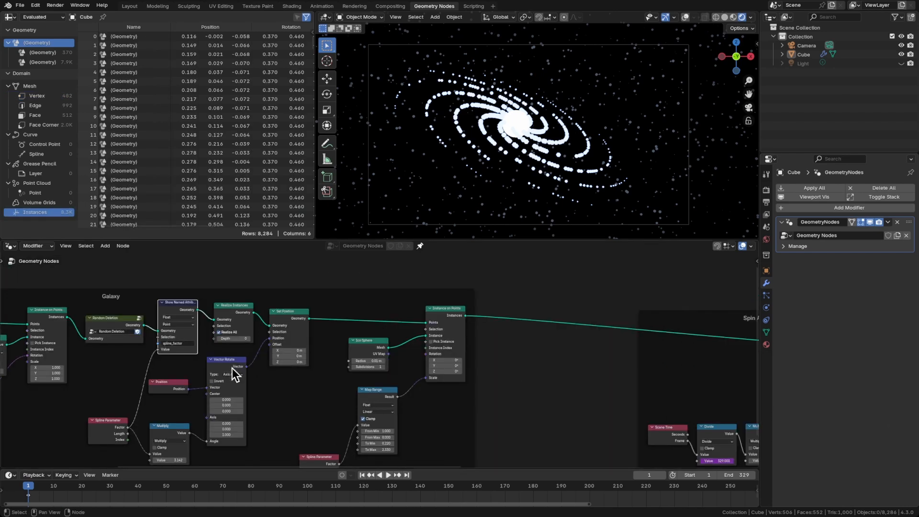
Tidy the Random Deletion, Realize Instances, Store Named Attribute and Spline Parameter nodes in the Galaxy frame, and save the file
middle_drag(232, 372, 358, 346)
scroll(320, 289, up, 1)
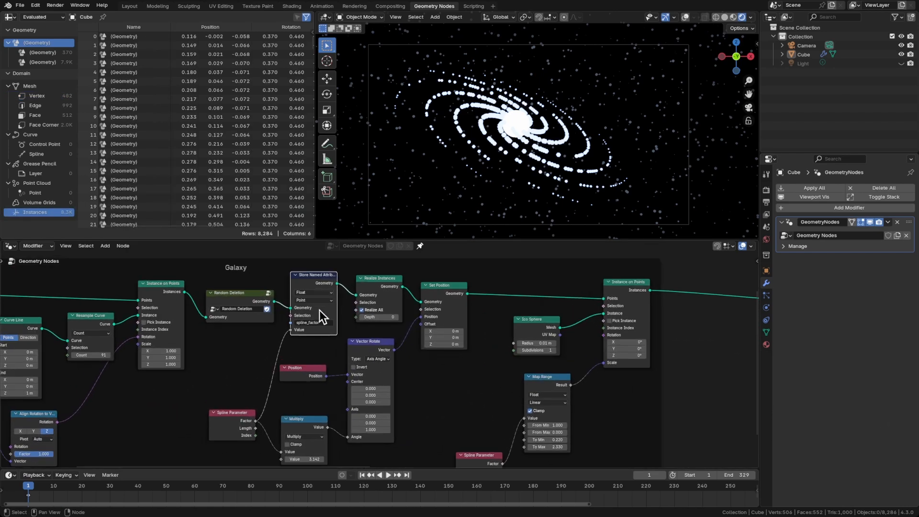
drag(257, 291, 239, 286)
drag(381, 282, 378, 278)
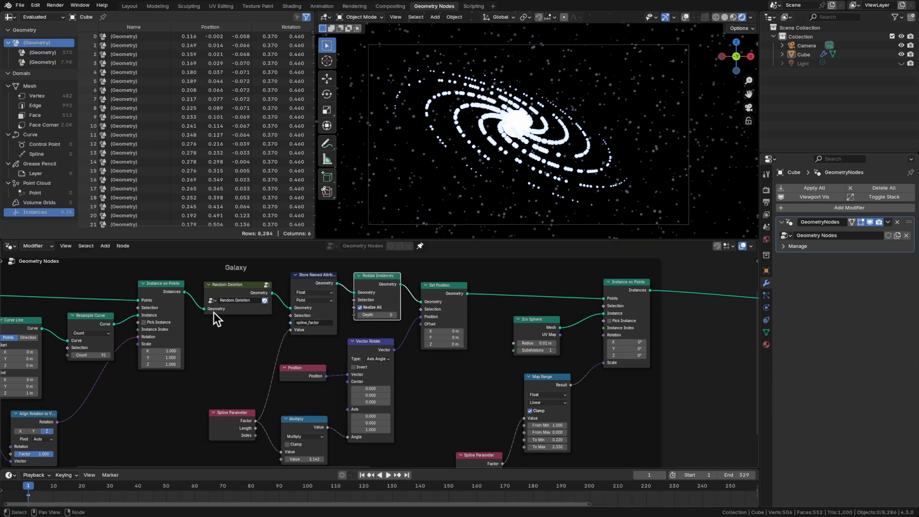
middle_drag(118, 329, 223, 313)
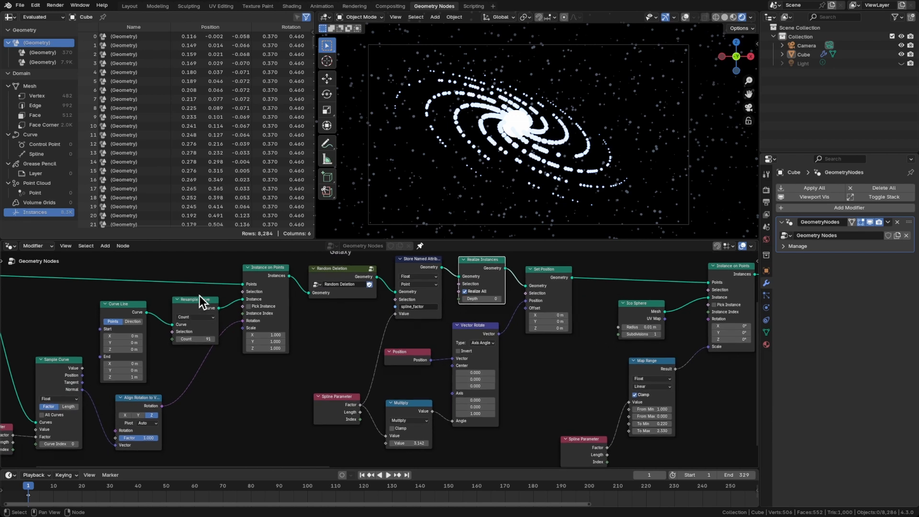
middle_drag(326, 324, 251, 335)
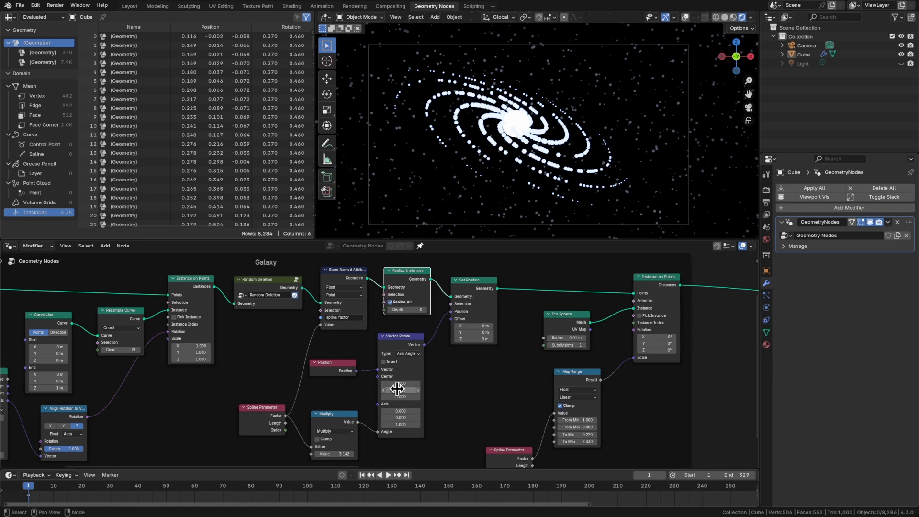
drag(343, 275, 341, 272)
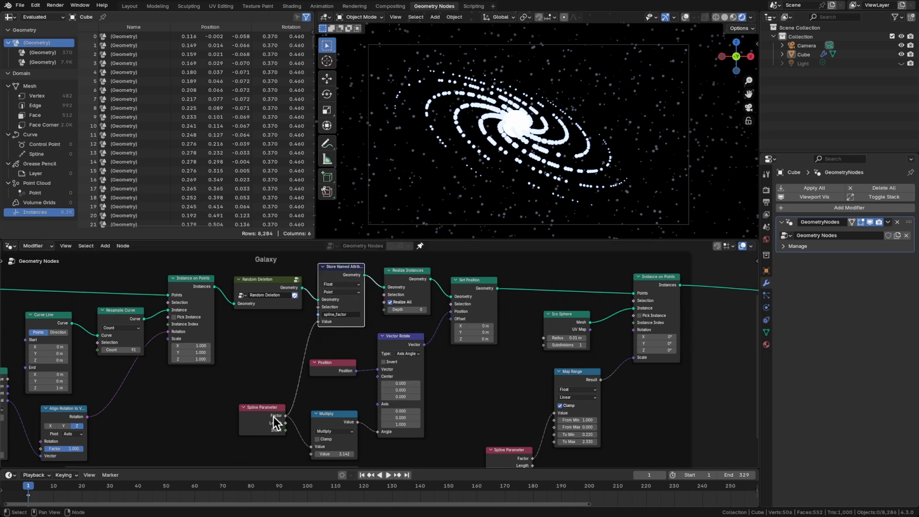
drag(266, 419, 266, 406)
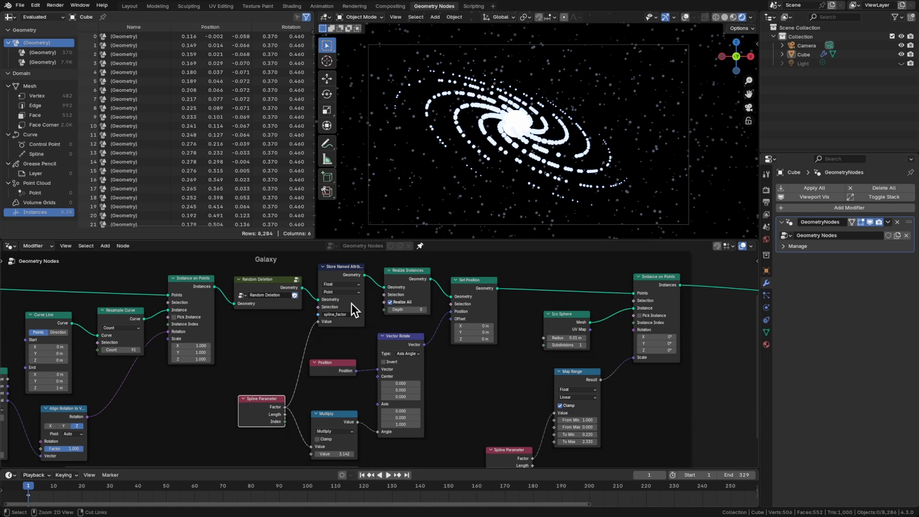
key(ctrl+s)
middle_drag(490, 364, 443, 378)
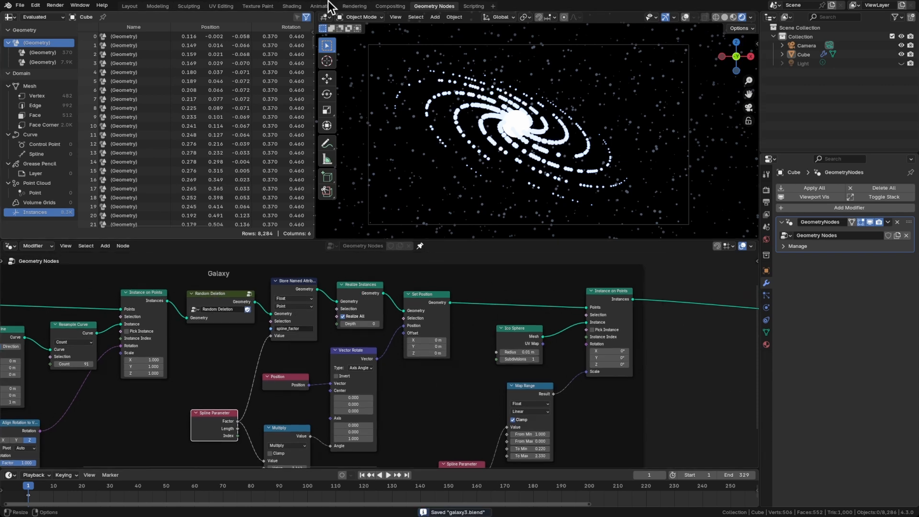
In the Shading workspace, show the Arms material and add an Attribute node well before its Principled BSDF
click(292, 6)
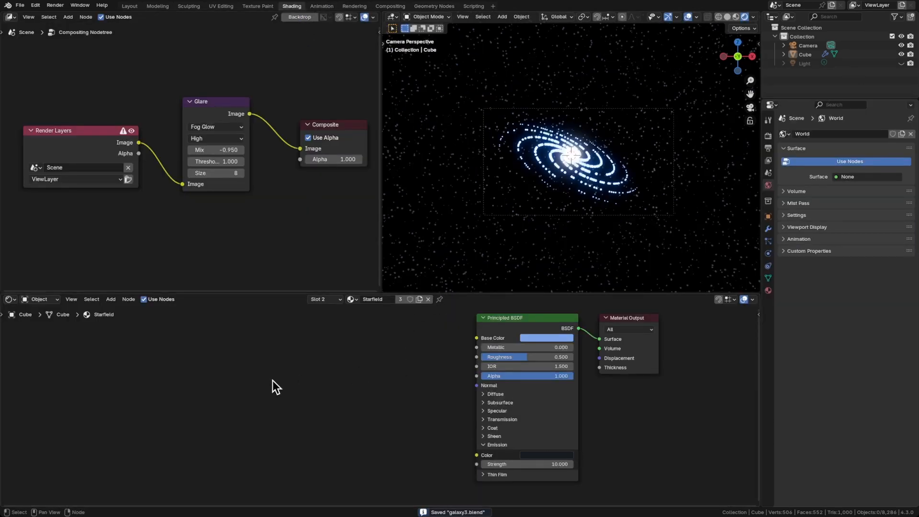
middle_drag(272, 380, 349, 373)
key(shift+a)
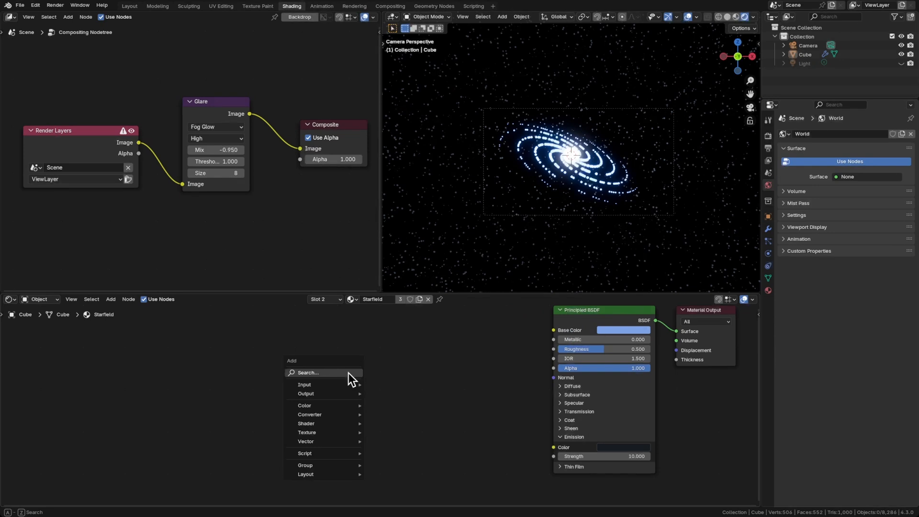
key(Return)
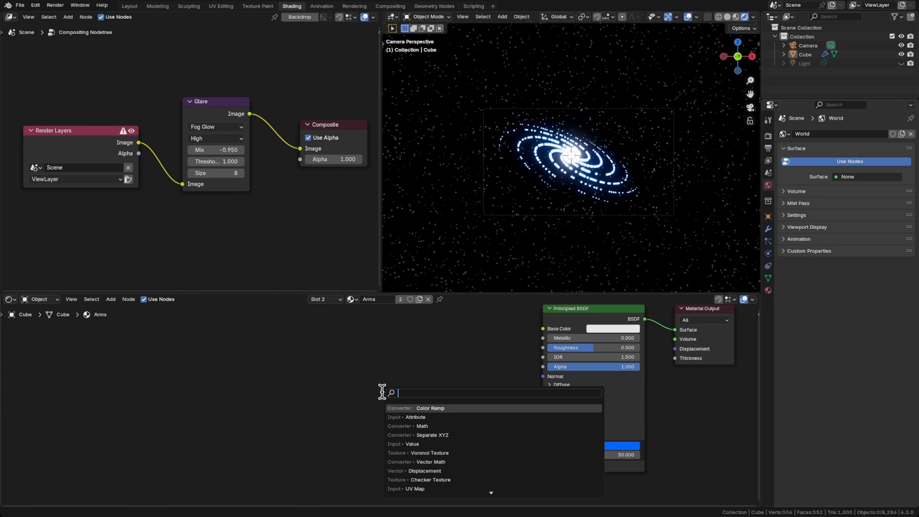
text(att)
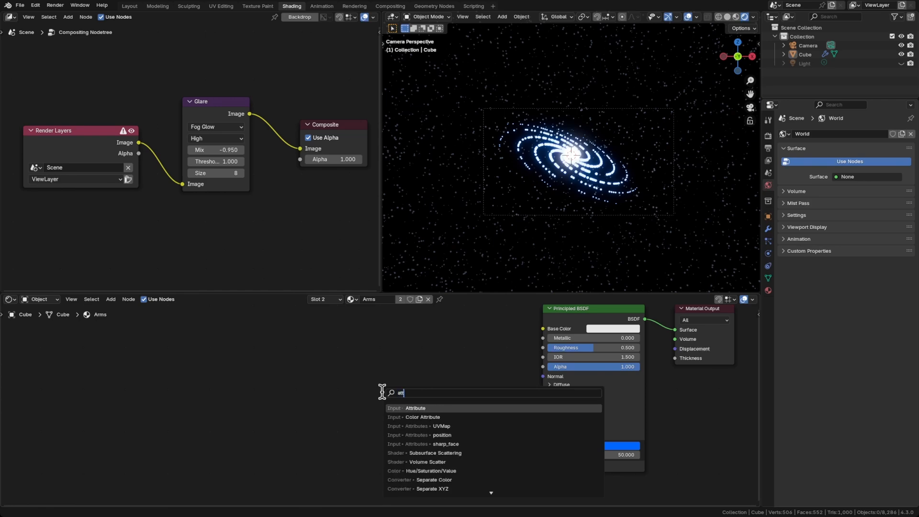
key(Return)
click(356, 391)
drag(356, 391, 281, 411)
Make the Attribute node read the attribute named spline_factor
click(322, 445)
text(spline_)
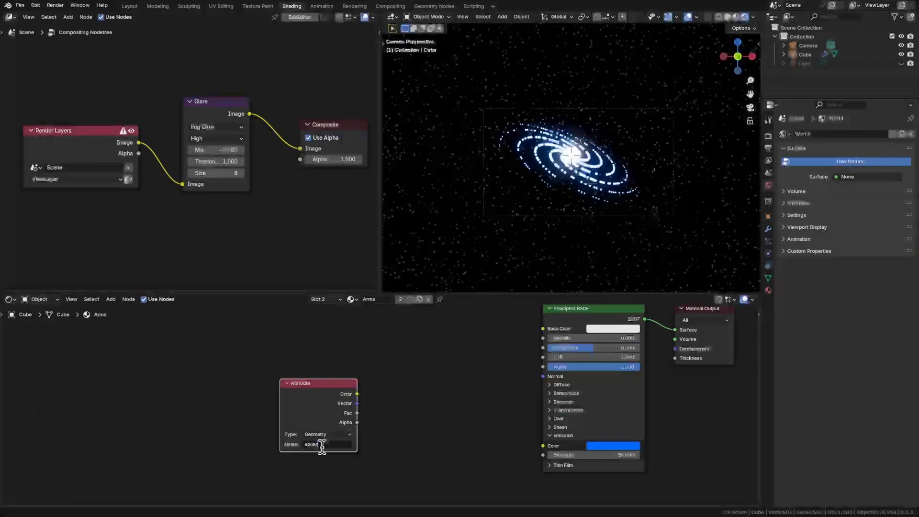
text(factor)
key(Return)
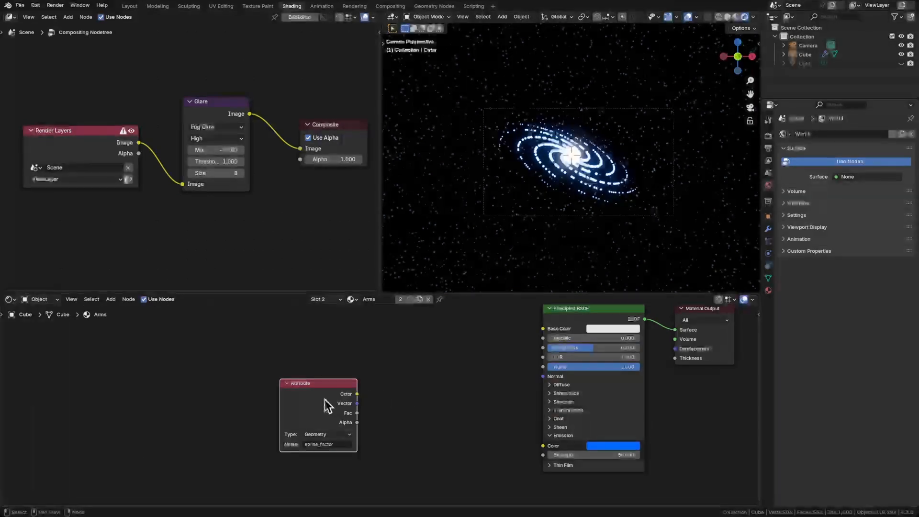
Add a Color Ramp node between the Attribute node's Fac output and the Principled BSDF's emission Color
key(shift+a)
text(color ramp)
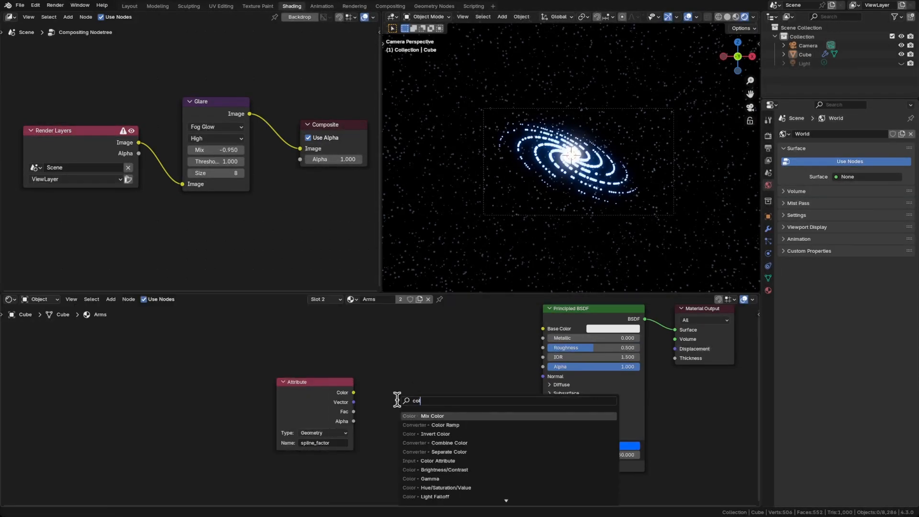
key(Return)
click(389, 368)
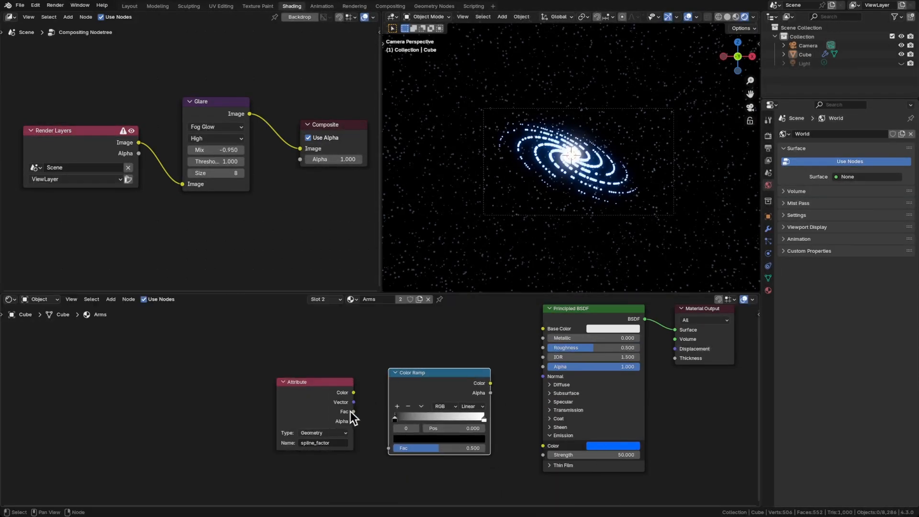
drag(354, 412, 394, 448)
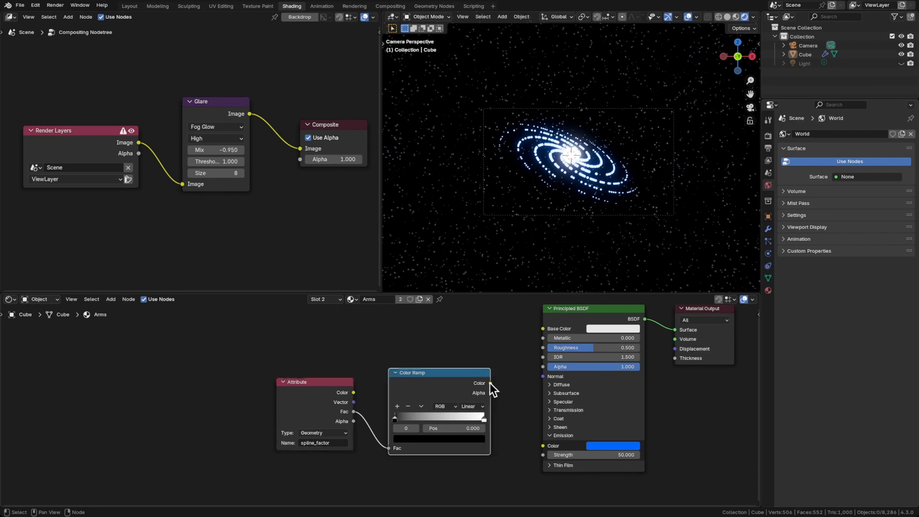
drag(490, 383, 543, 445)
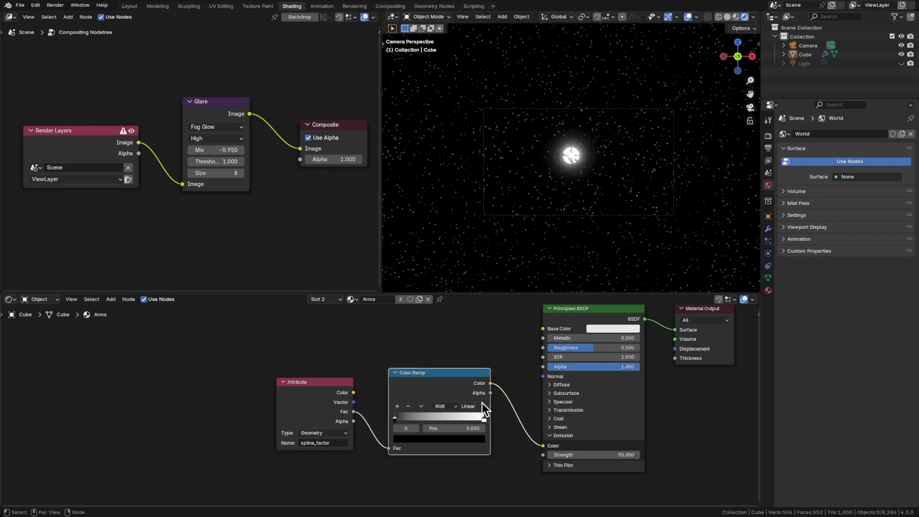
Set the Attribute node's type to Instancer
drag(395, 417, 479, 421)
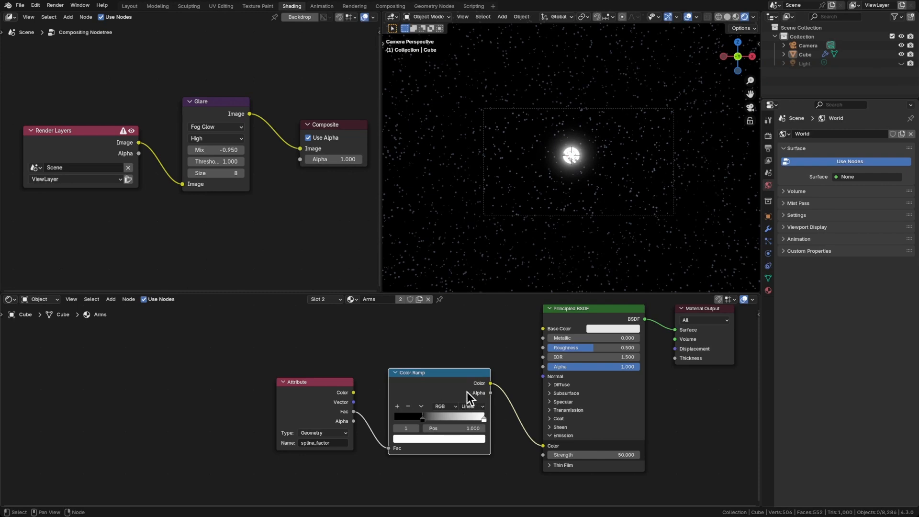
key(ctrl+z)
click(319, 434)
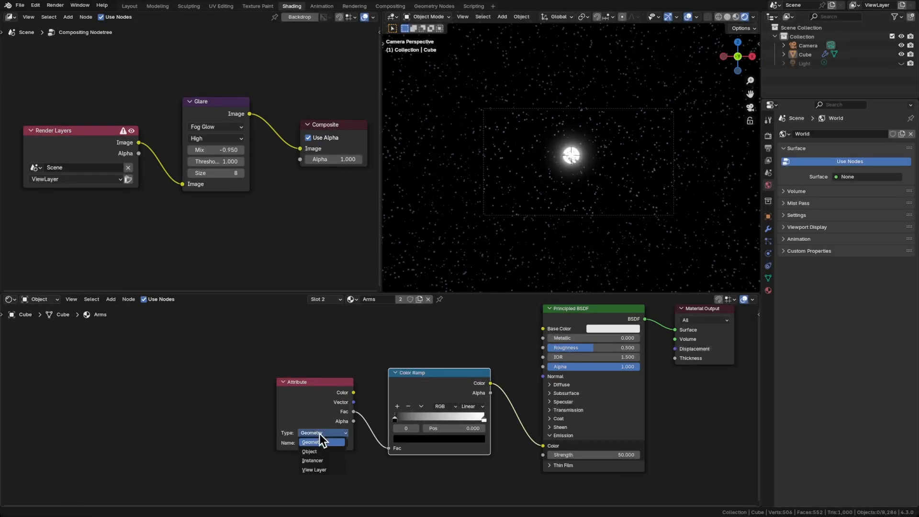
click(321, 460)
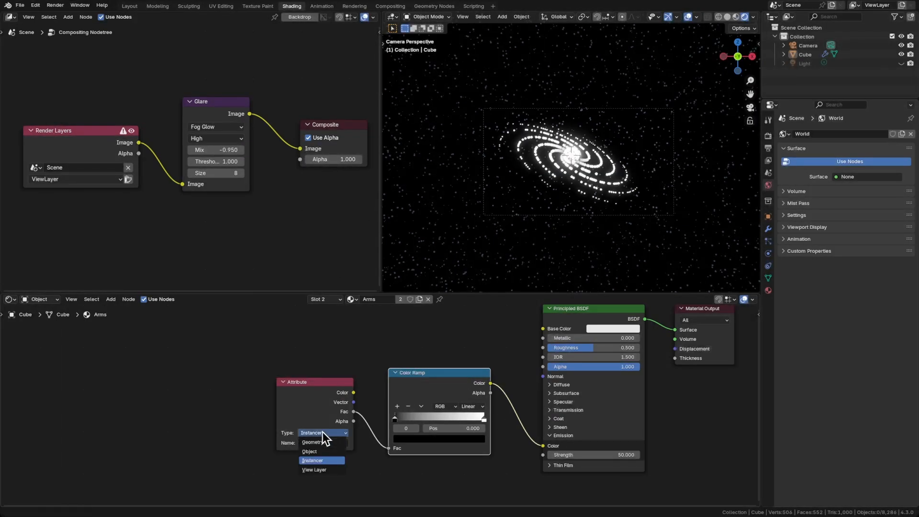
mouse_move(394, 416)
mouse_down()
mouse_move(419, 418)
mouse_move(394, 421)
mouse_up()
drag(320, 407, 314, 405)
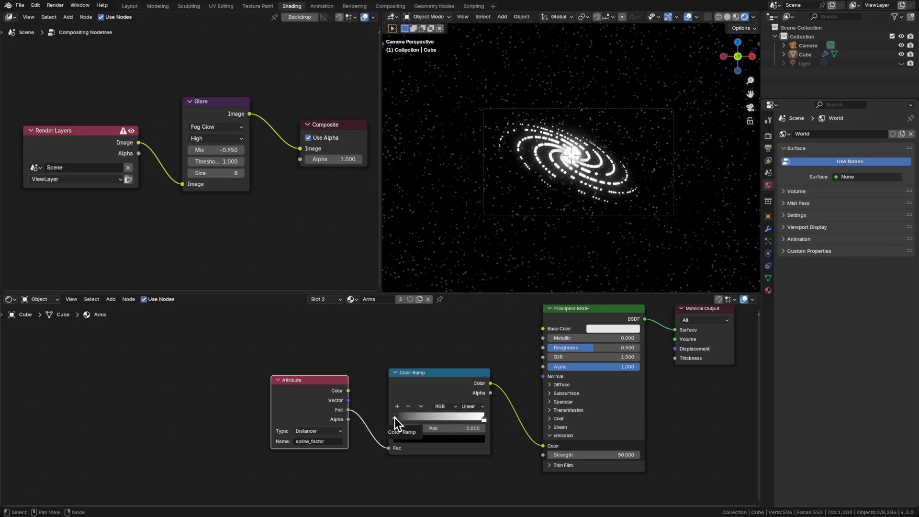
Color the ramp's first stop a fully saturated orange and its last stop a bright blue
click(439, 438)
drag(470, 335, 471, 301)
drag(427, 356, 411, 360)
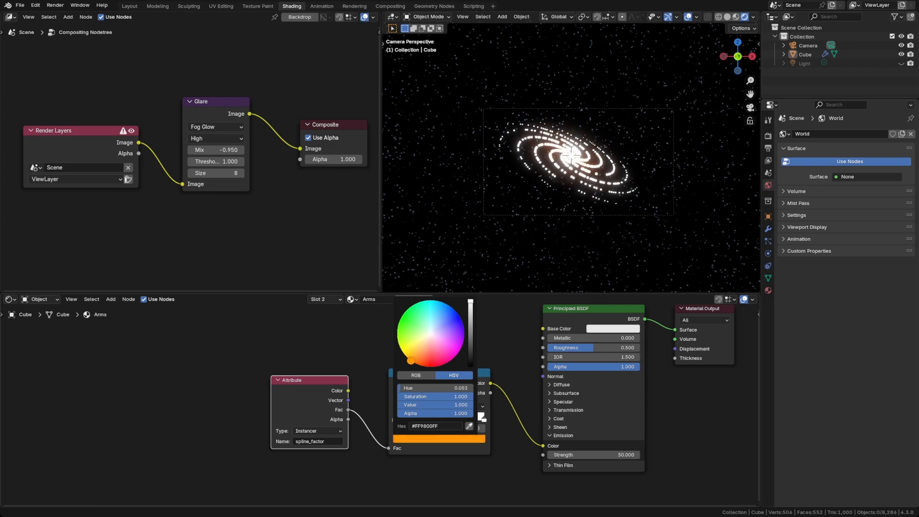
click(484, 419)
click(439, 438)
click(458, 314)
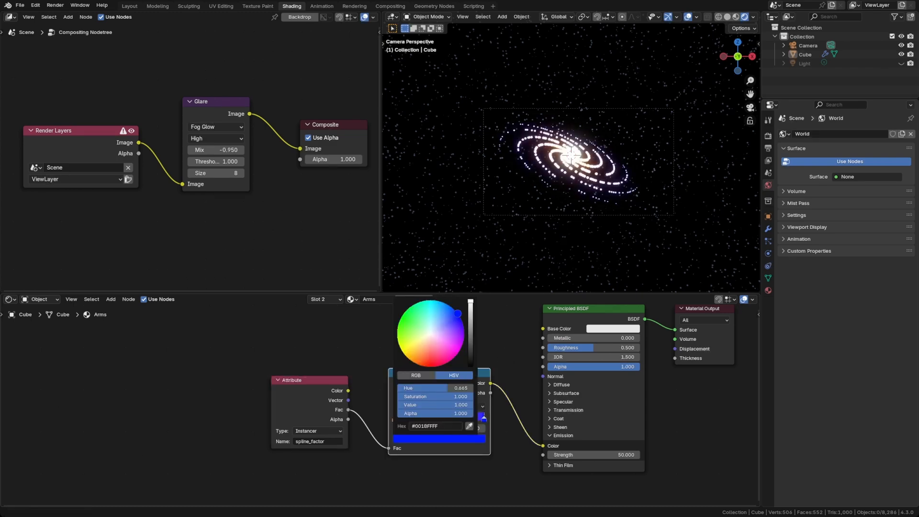
mouse_move(458, 314)
mouse_down()
mouse_move(447, 305)
mouse_move(457, 314)
mouse_up()
Switch the color ramp to B-Spline interpolation and move its blue stop to position 0.668
click(395, 418)
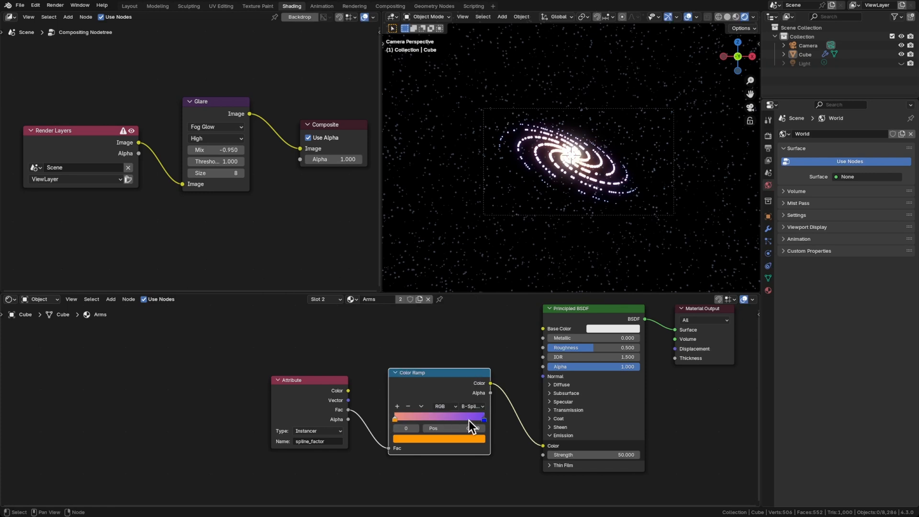
click(484, 419)
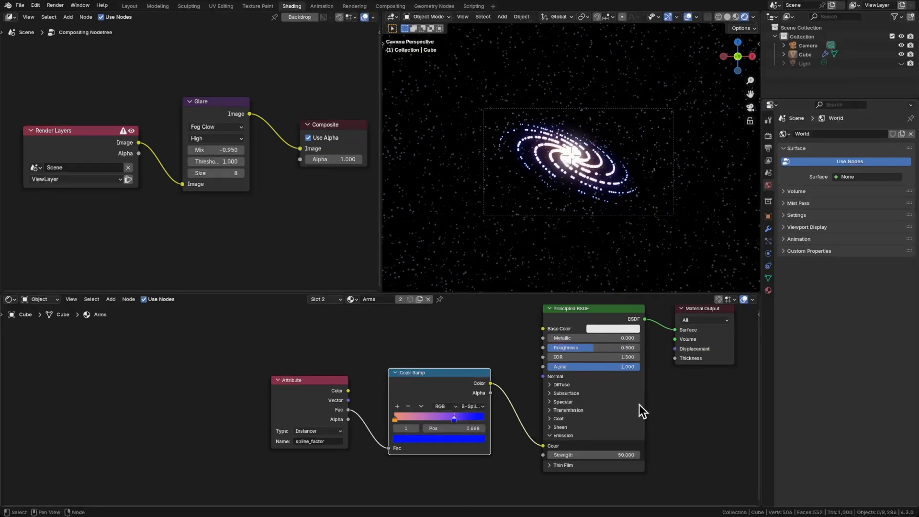
drag(326, 418, 318, 372)
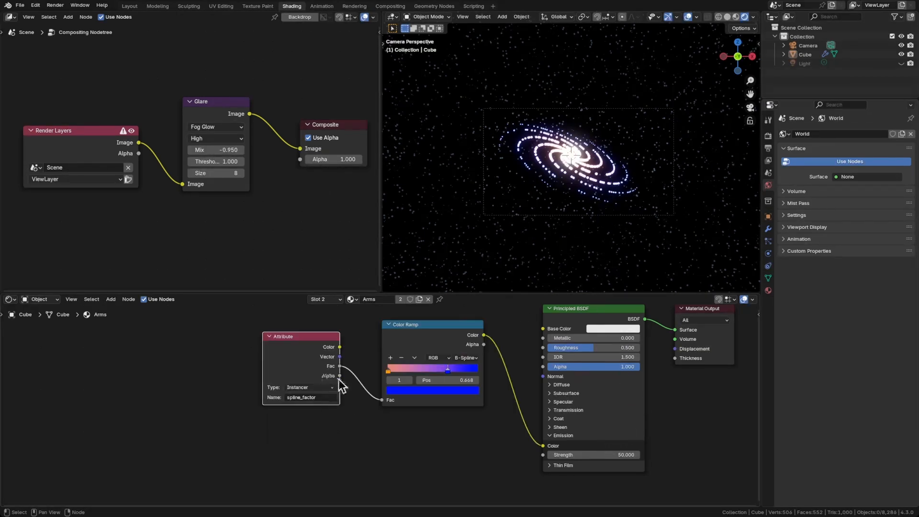
Add a Math node set to Multiply between the Attribute node's Fac output and the Principled BSDF's emission Strength
middle_drag(340, 376, 362, 350)
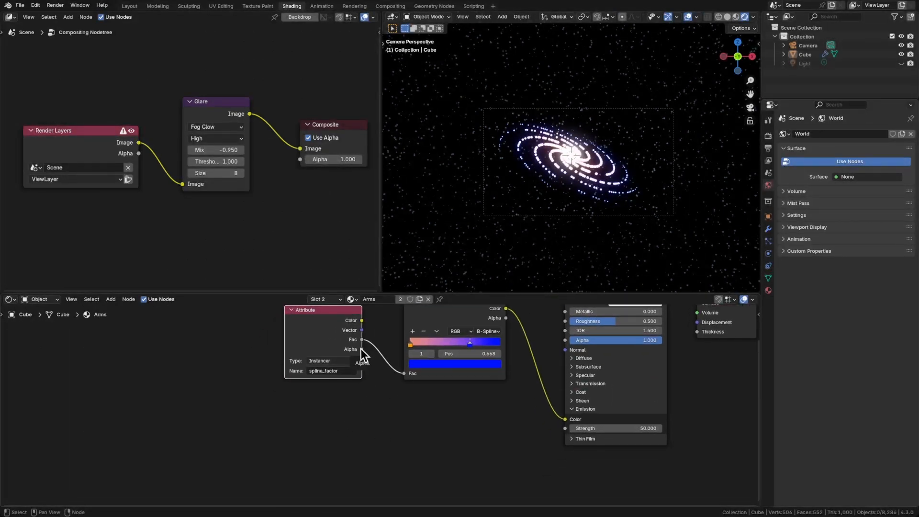
key(shift+a)
text(mat)
key(Return)
click(462, 394)
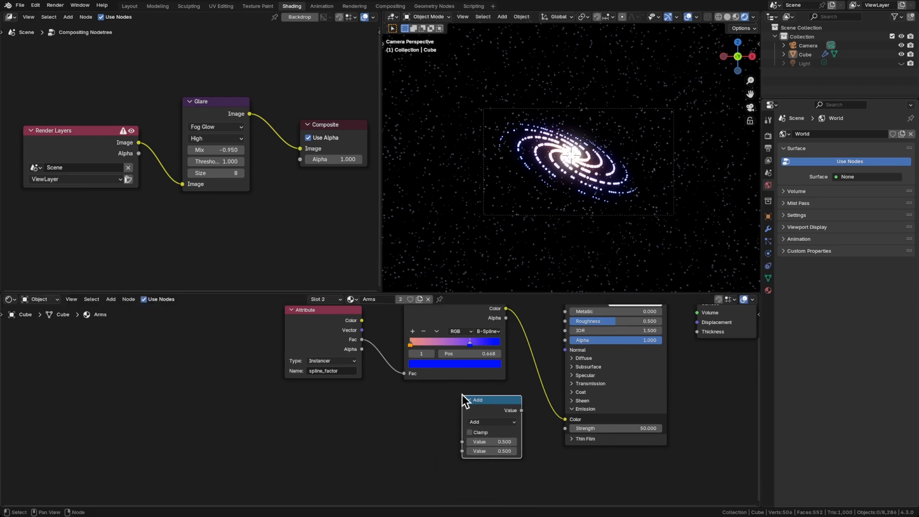
drag(361, 339, 462, 442)
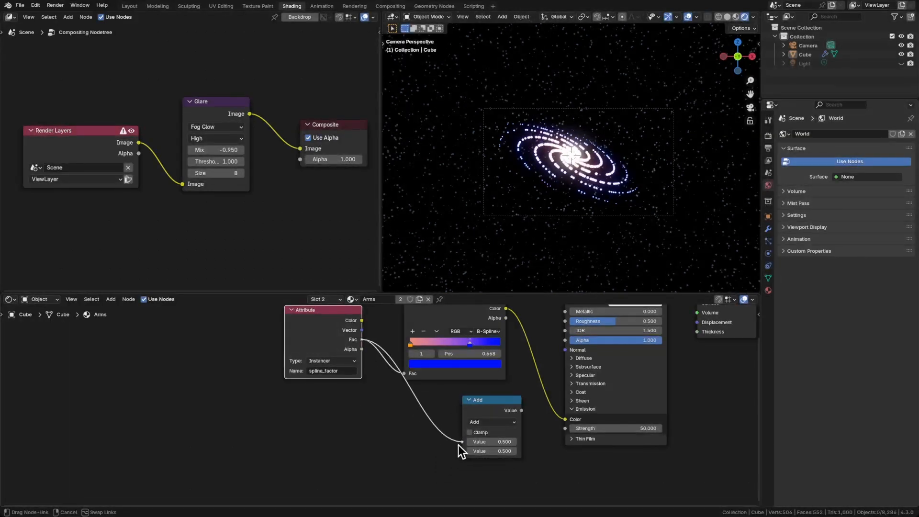
click(472, 422)
click(482, 335)
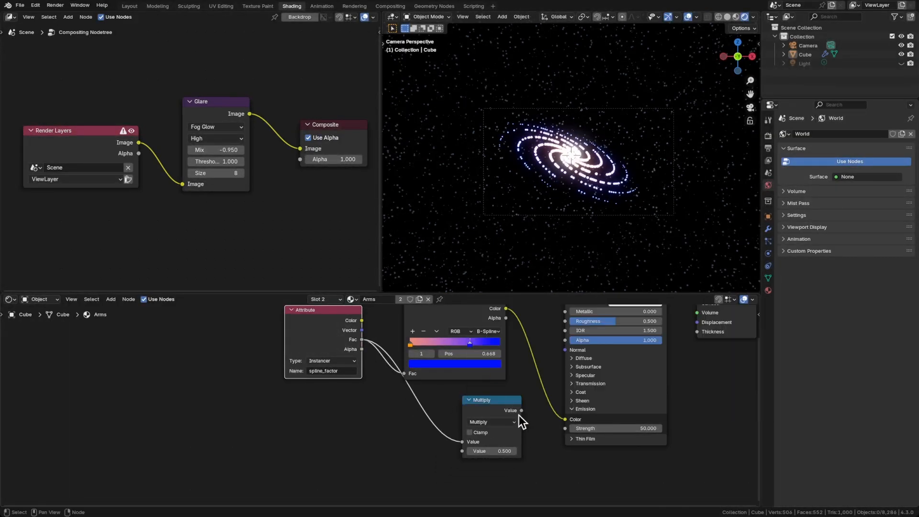
drag(521, 411, 566, 429)
Set the Multiply node's second value to 50 and move the Attribute node farther from the Color Ramp
click(503, 452)
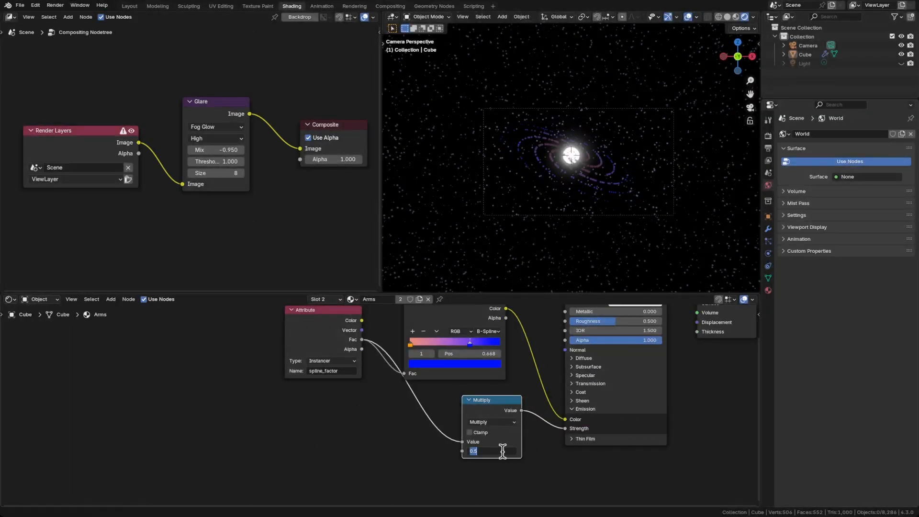
text(50)
key(Return)
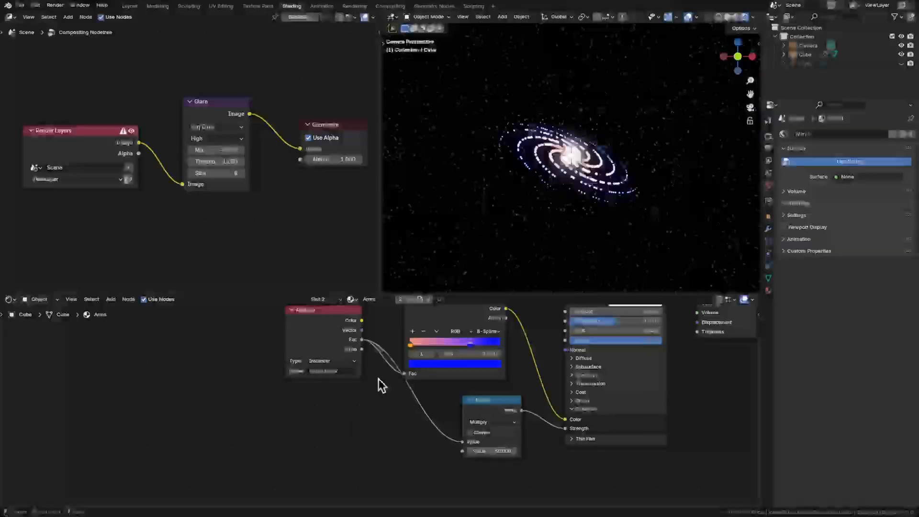
drag(333, 332, 298, 335)
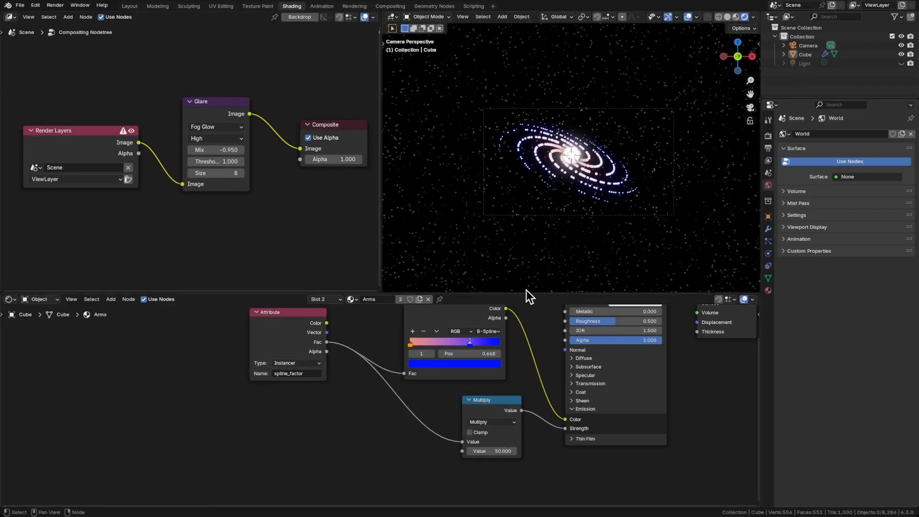
Insert a Float Curve node between the Attribute node's Fac output and the Multiply node
scroll(575, 182, up, 3)
key(shift+a)
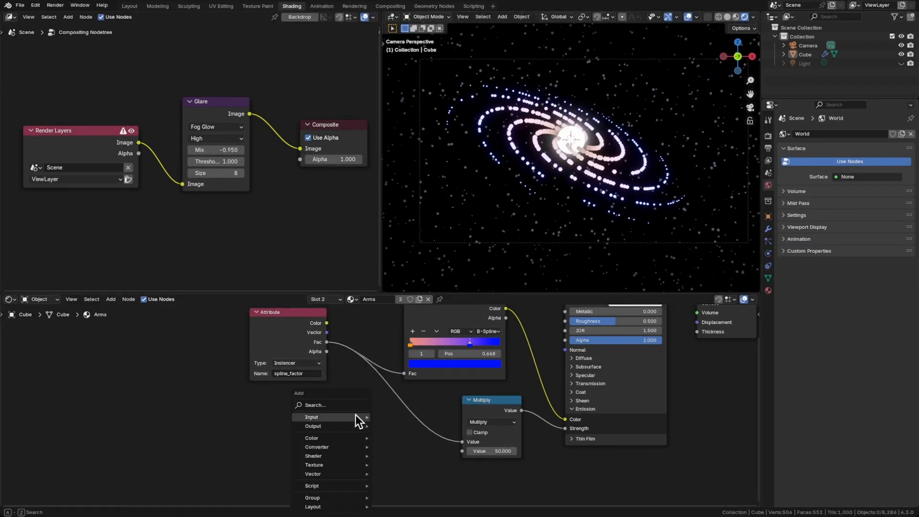
text(floa)
key(Return)
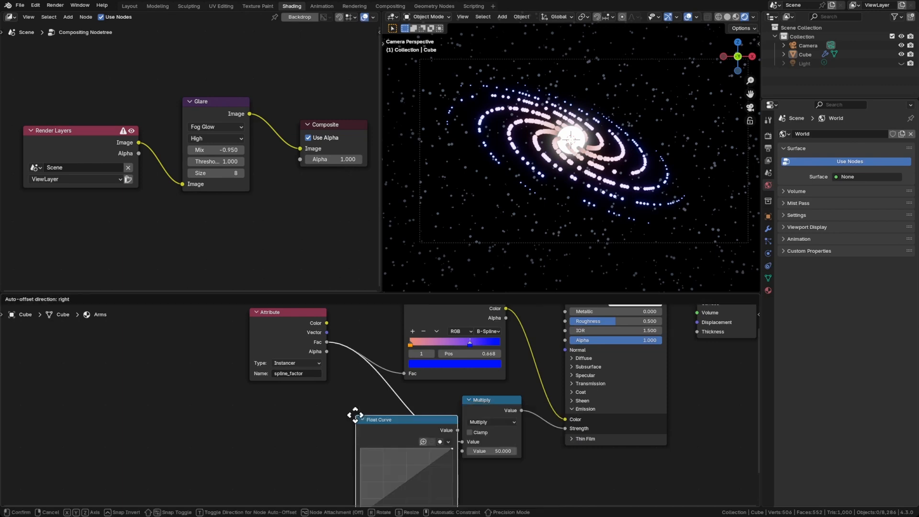
click(346, 398)
Reshape the Float Curve to start at its maximum and fall to 0 at the end, with an intermediate point pulled well below the diagonal
drag(399, 428, 354, 407)
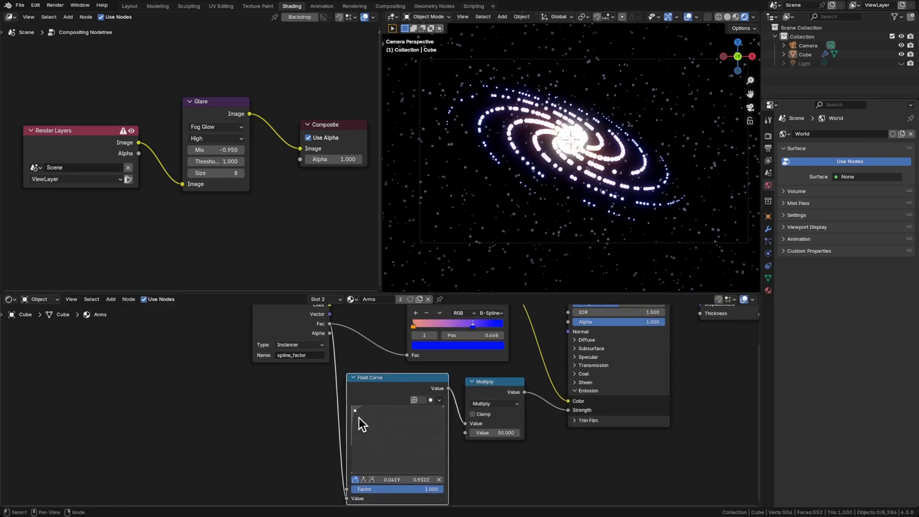
drag(444, 407, 444, 466)
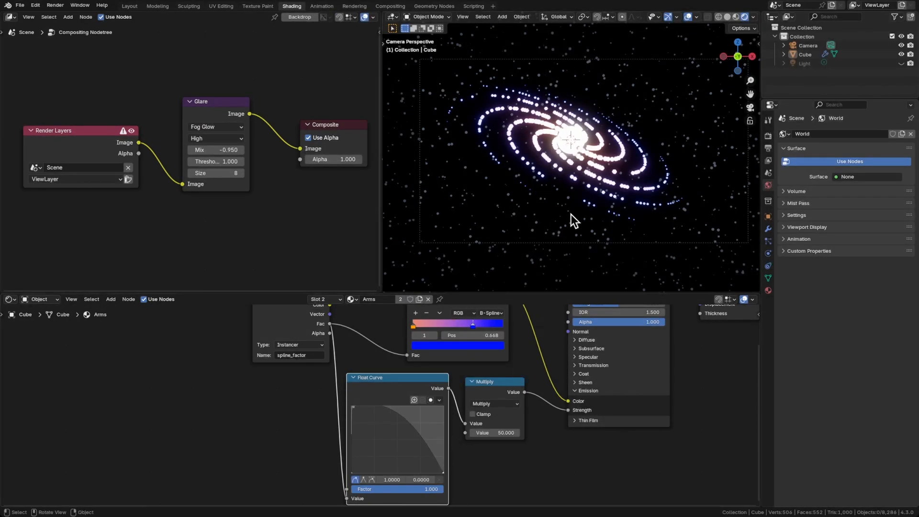
drag(353, 408, 357, 418)
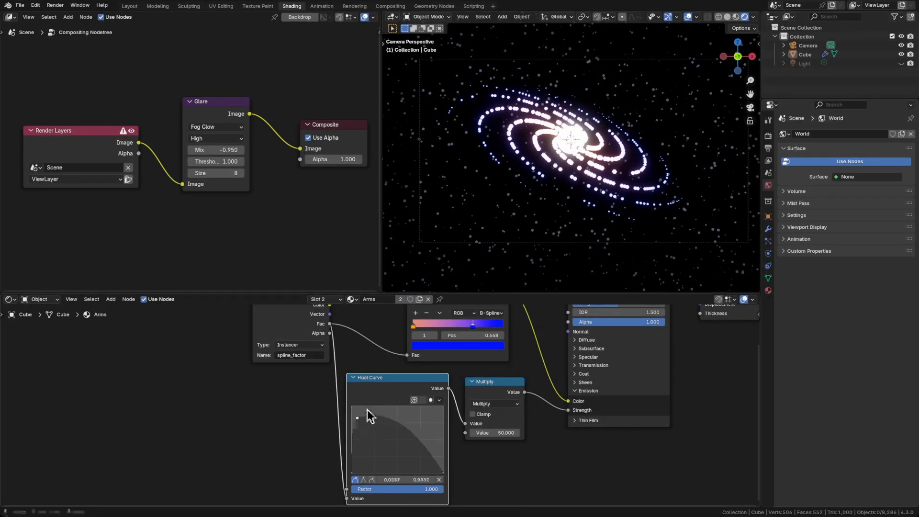
drag(351, 472, 371, 452)
scroll(409, 353, up, 2)
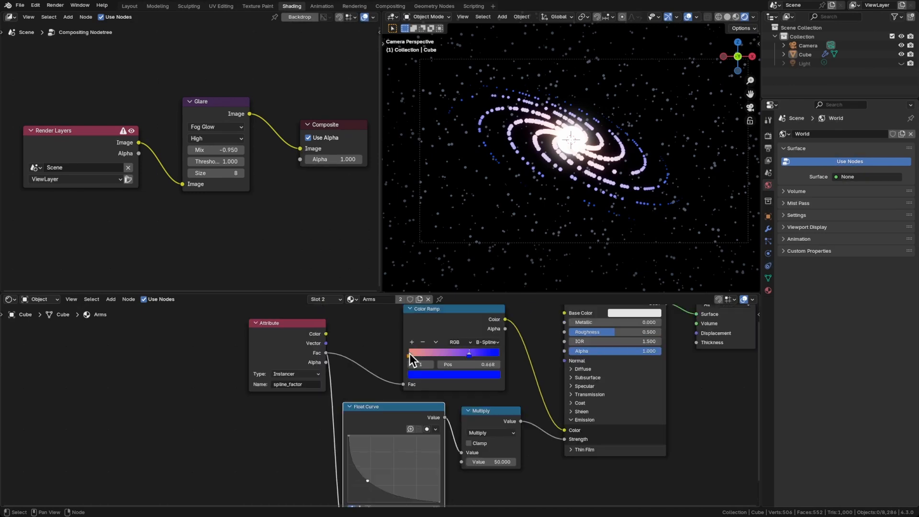
Shift the Color Ramp's first stop to a deeper orange and set the Multiply node's value to 1000
click(409, 355)
click(436, 373)
mouse_move(426, 296)
mouse_down()
mouse_move(448, 302)
mouse_move(421, 293)
mouse_move(432, 301)
mouse_up()
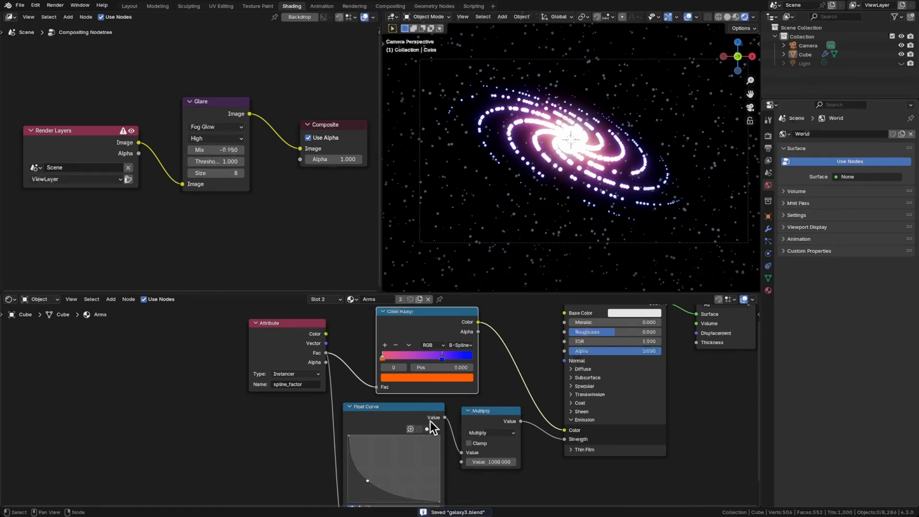
Move the ramp's blue stop closer to the middle and add a red stop at position 0.271 before it
middle_drag(490, 369, 484, 377)
mouse_move(436, 366)
mouse_down()
mouse_move(467, 368)
mouse_move(425, 368)
mouse_up()
click(379, 354)
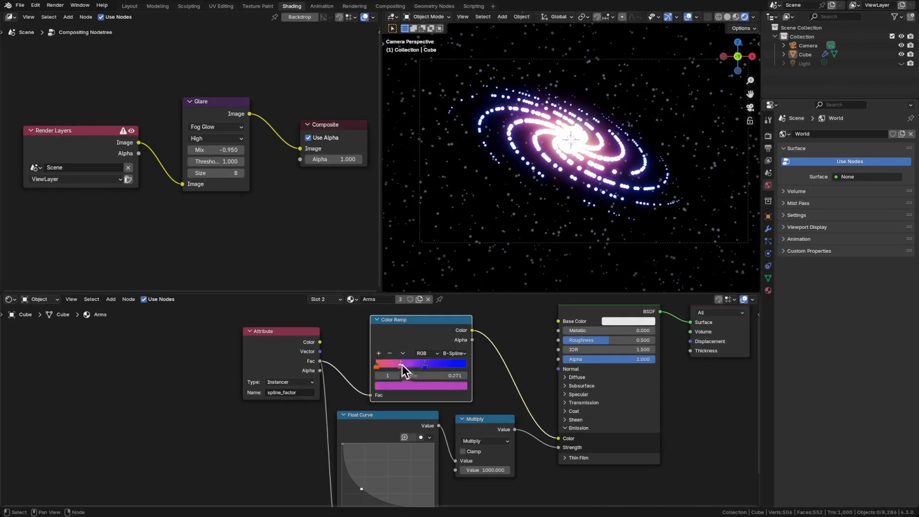
click(401, 384)
click(397, 310)
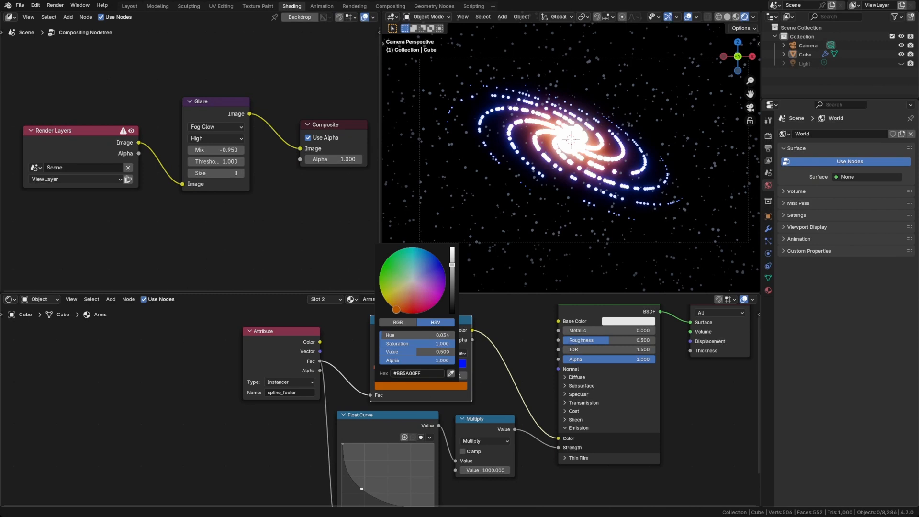
drag(395, 309, 406, 312)
Space out the Color Ramp, Float Curve, Multiply and Attribute nodes more clearly and save the file
drag(427, 335, 440, 334)
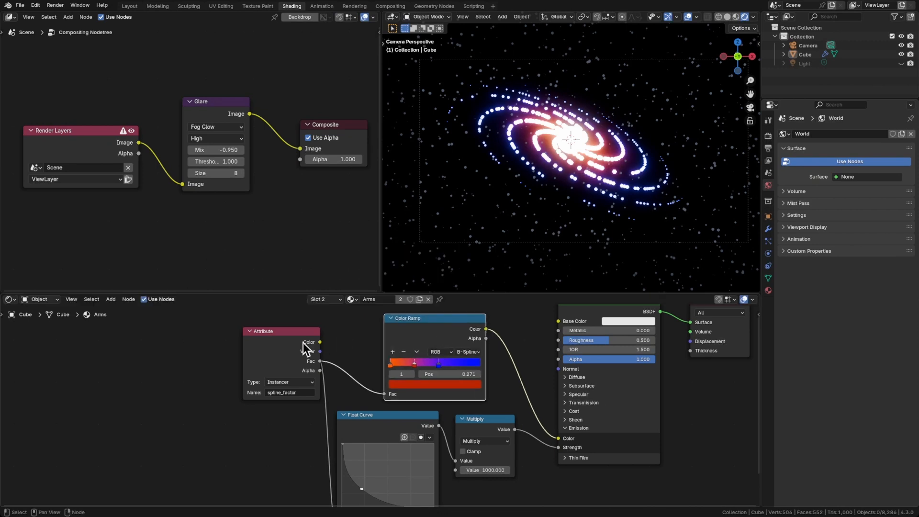
drag(288, 345, 279, 345)
scroll(449, 408, down, 3)
scroll(448, 409, down, 2)
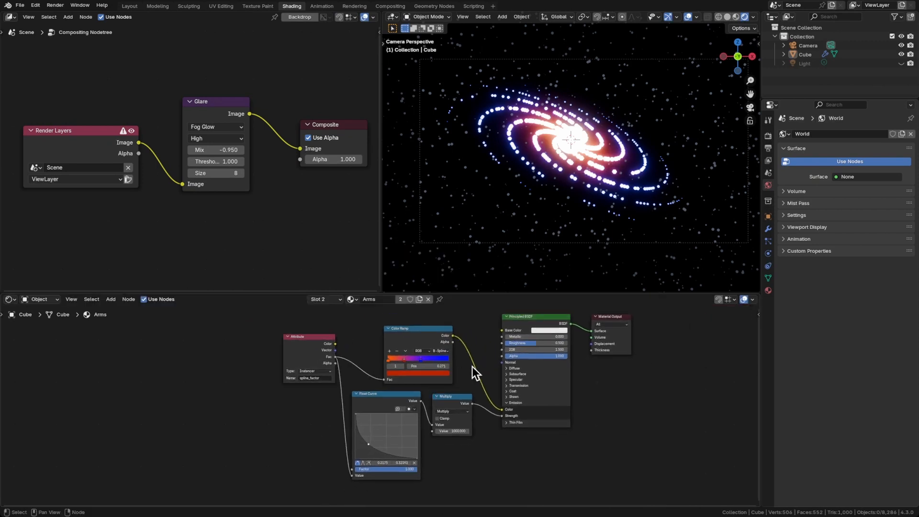
drag(380, 403, 386, 414)
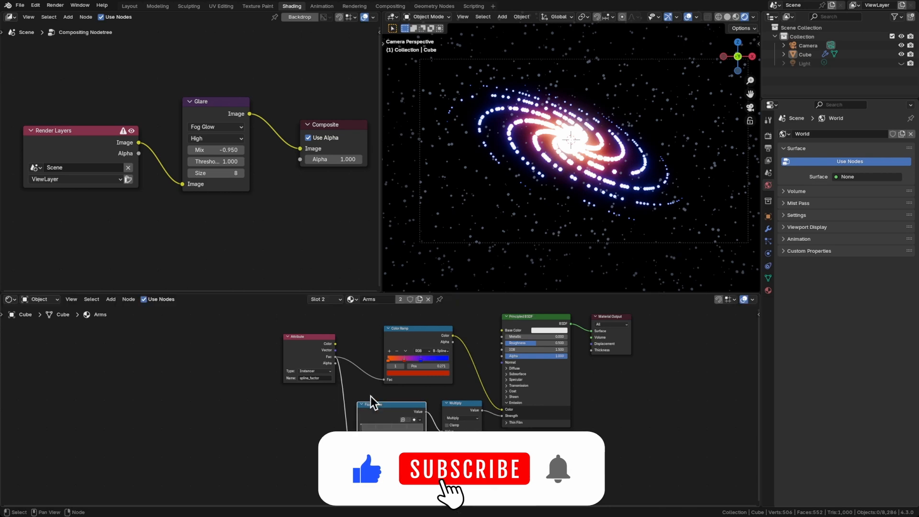
drag(325, 364, 316, 379)
scroll(316, 380, up, 3)
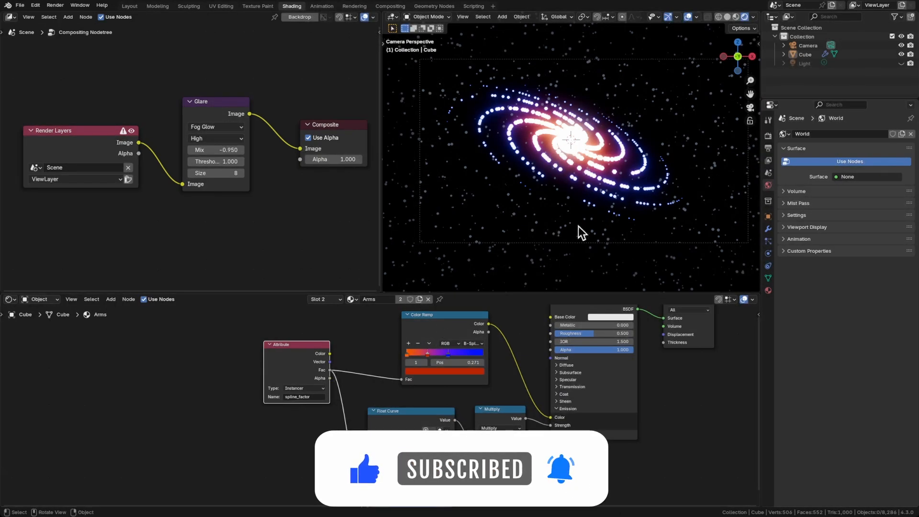
key(ctrl+s)
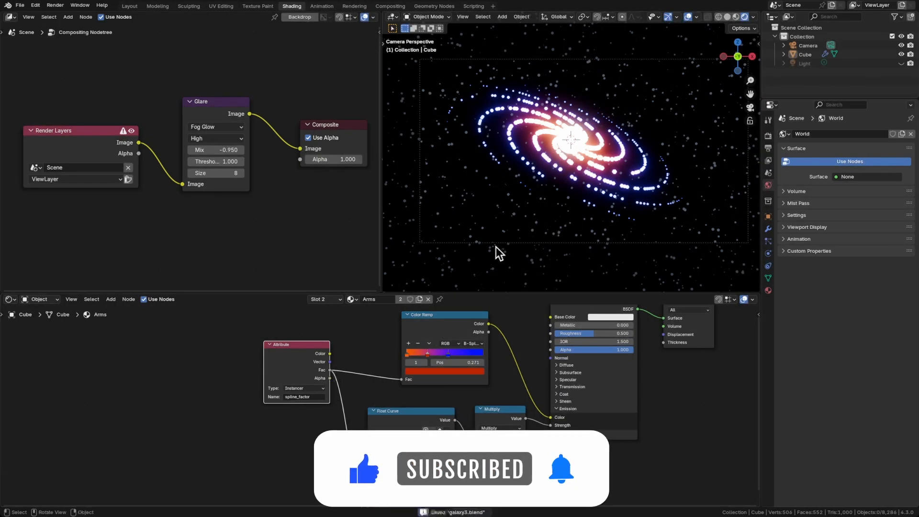
Switch the shader editor to the Starfield material, brighten its emission color to a value of 0.273 and save the file
click(353, 299)
click(358, 330)
middle_drag(438, 355, 431, 381)
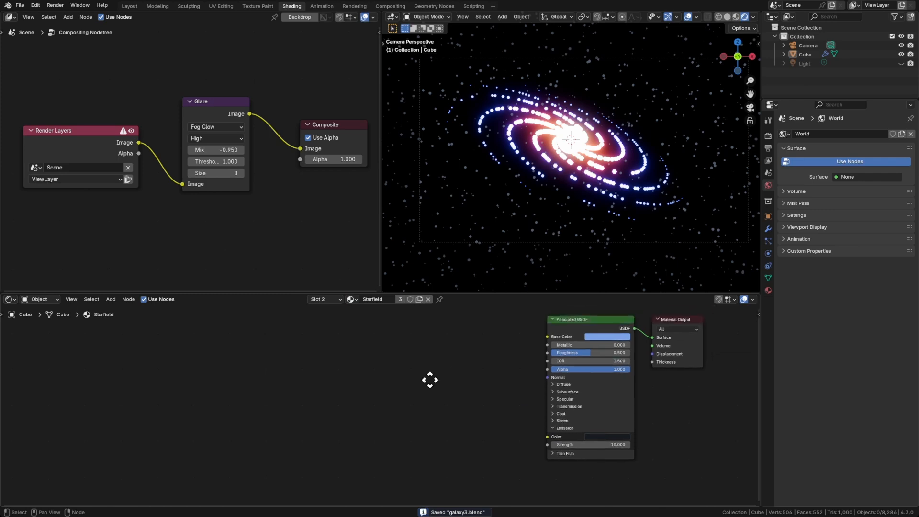
click(587, 447)
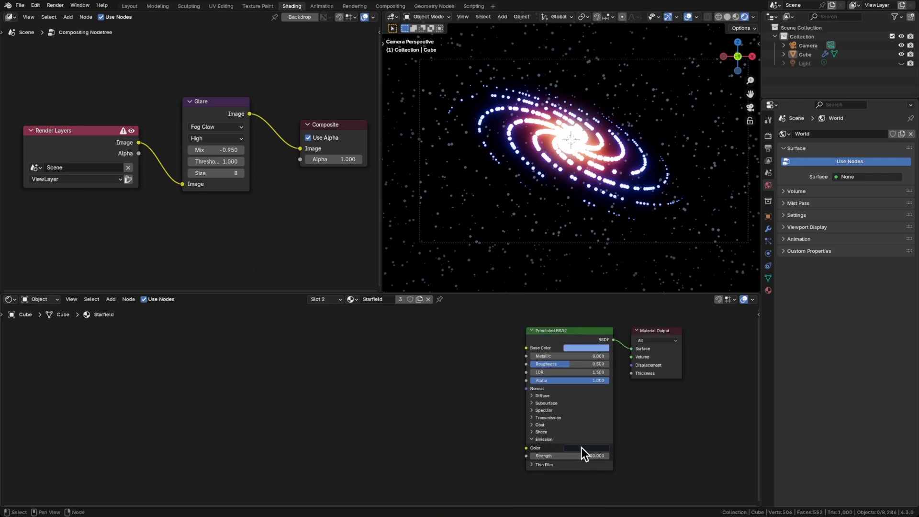
click(582, 447)
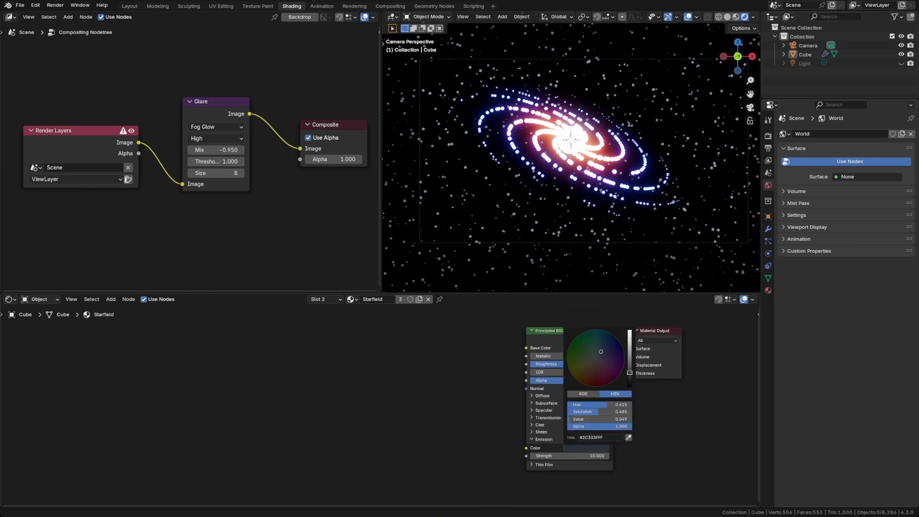
drag(630, 373, 630, 355)
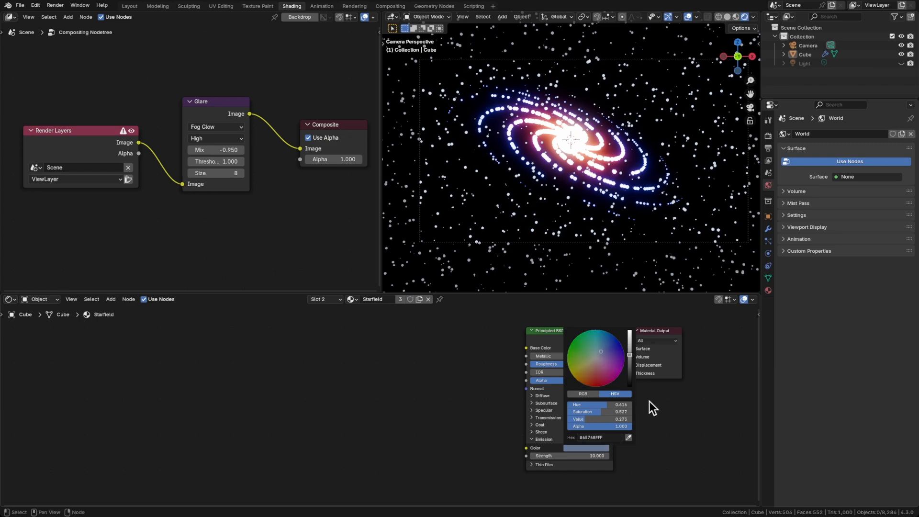
key(ctrl+s)
Change the Starfield material's emission color to a warm beige, save the file and brighten the color further
click(588, 447)
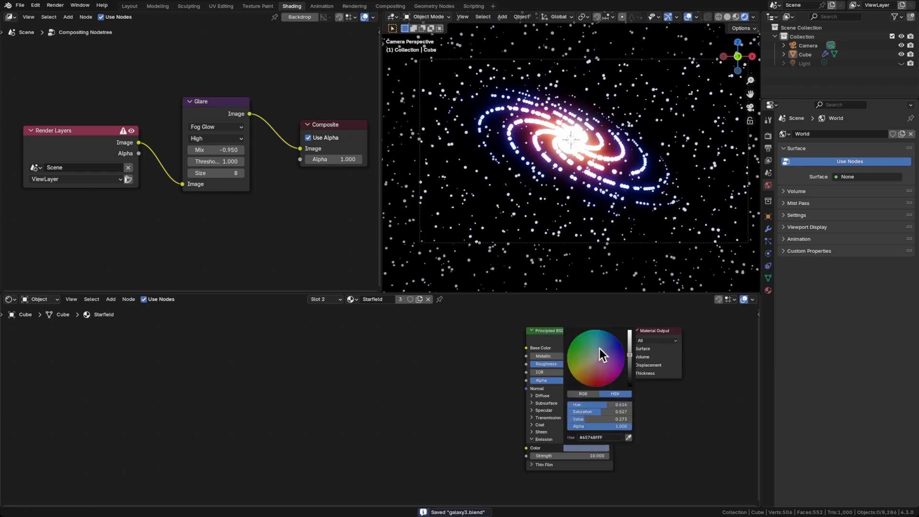
mouse_move(600, 349)
mouse_down()
mouse_move(596, 337)
mouse_move(610, 351)
mouse_up()
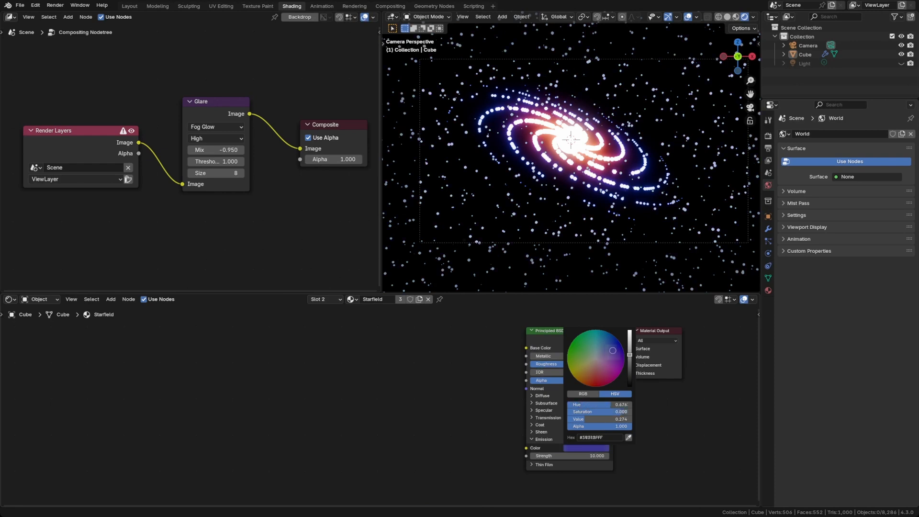
click(593, 363)
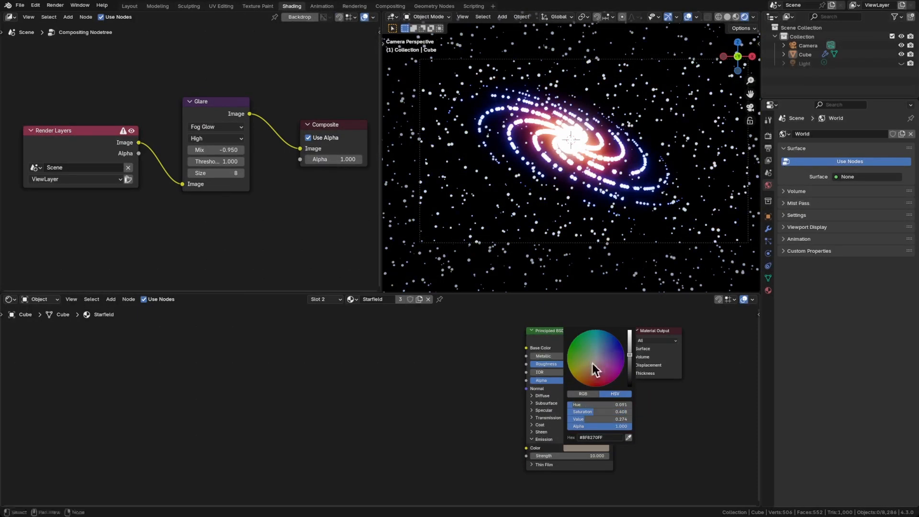
key(ctrl+s)
click(584, 448)
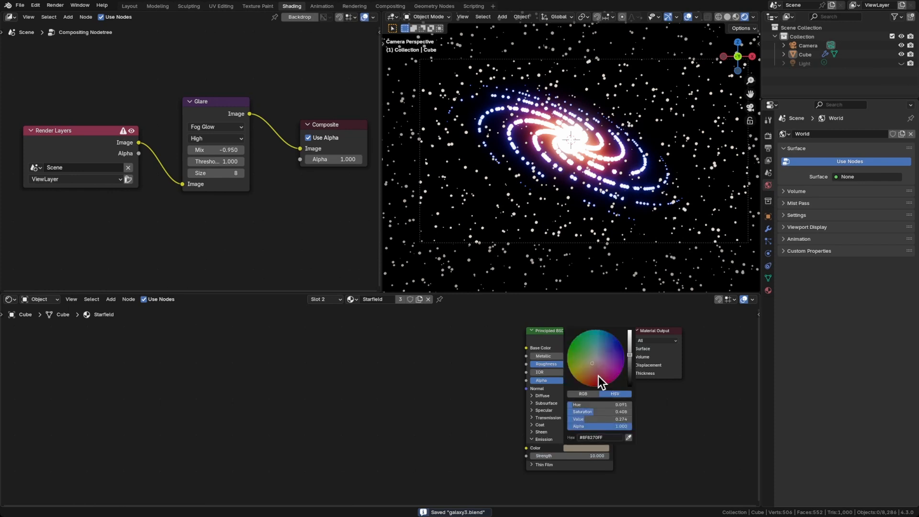
mouse_move(630, 355)
mouse_down()
mouse_move(630, 331)
mouse_move(630, 352)
mouse_move(630, 344)
mouse_up()
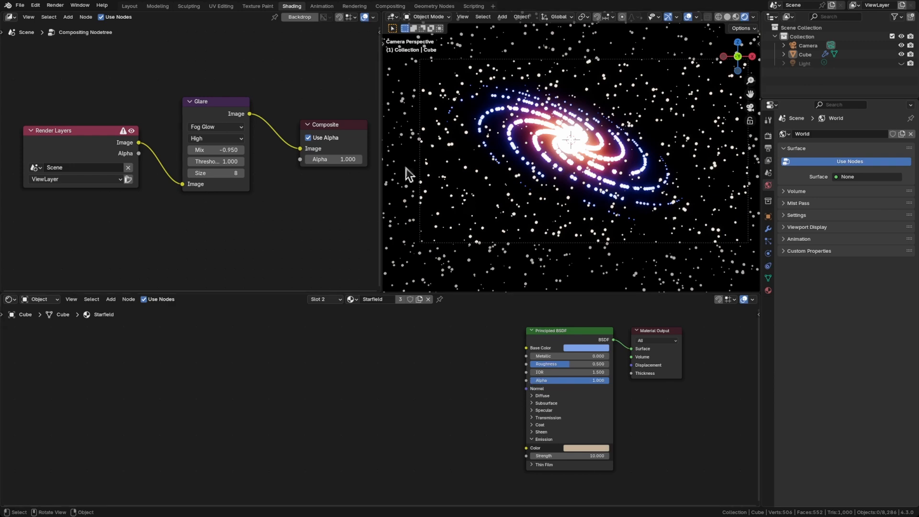
Switch to the Geometry Nodes workspace and enable the compositor in its viewport shading options
click(433, 6)
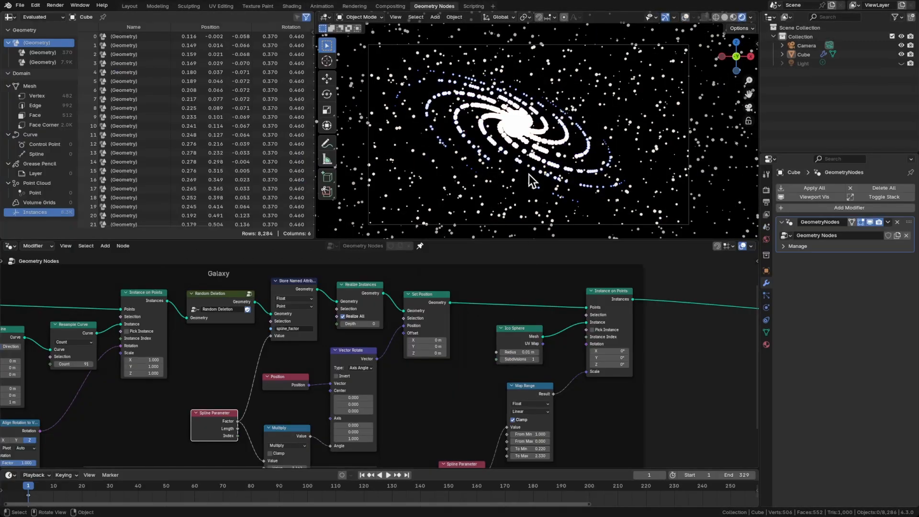
click(748, 18)
click(784, 148)
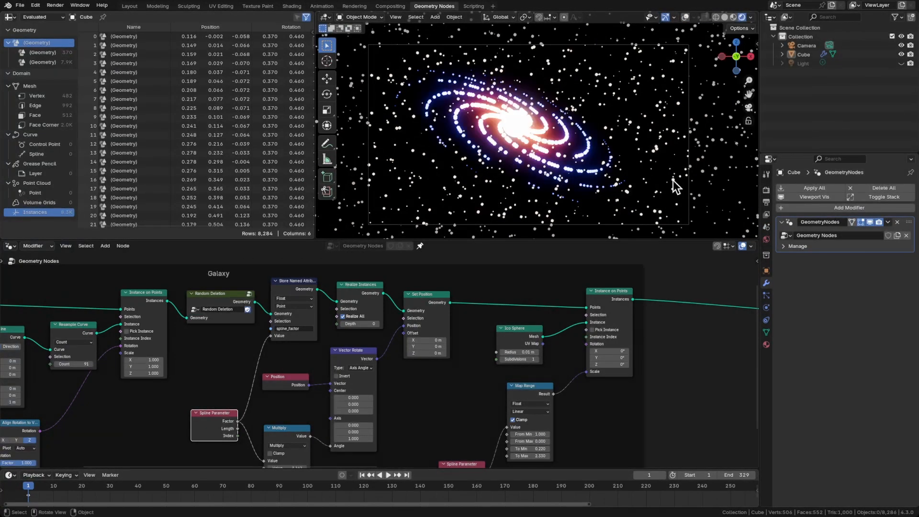
click(693, 282)
scroll(536, 182, down, 1)
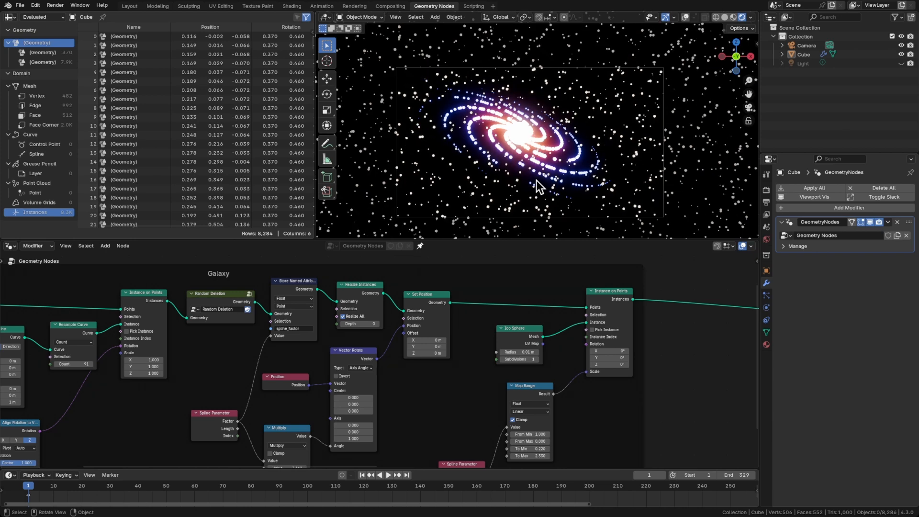
Find the Starfield frame in the node tree and set its Random Value node's Max to 0.520
middle_drag(438, 394, 521, 305)
middle_drag(229, 389, 290, 434)
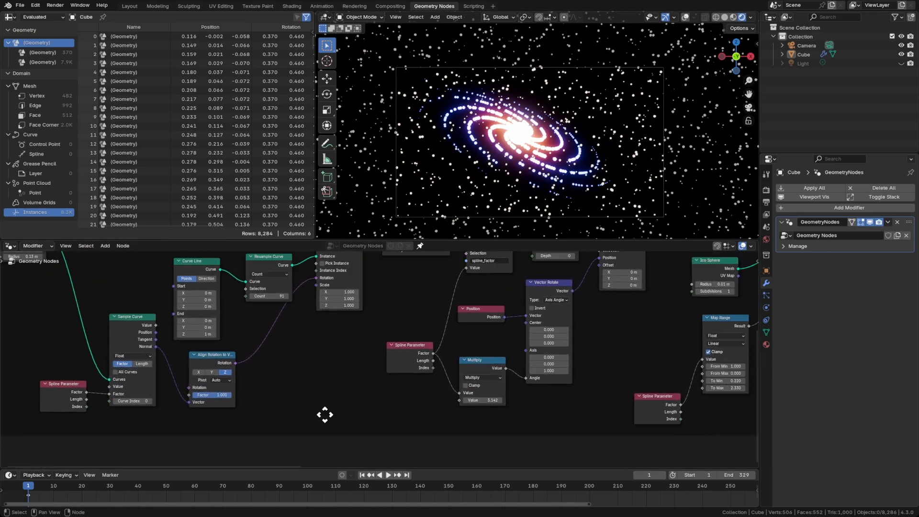
middle_drag(537, 381, 394, 394)
key(ctrl+f)
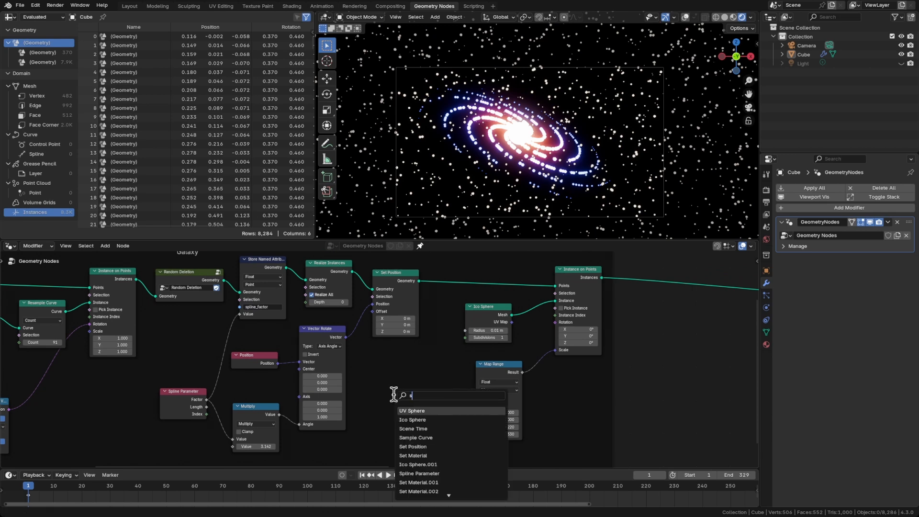
text(star)
key(Return)
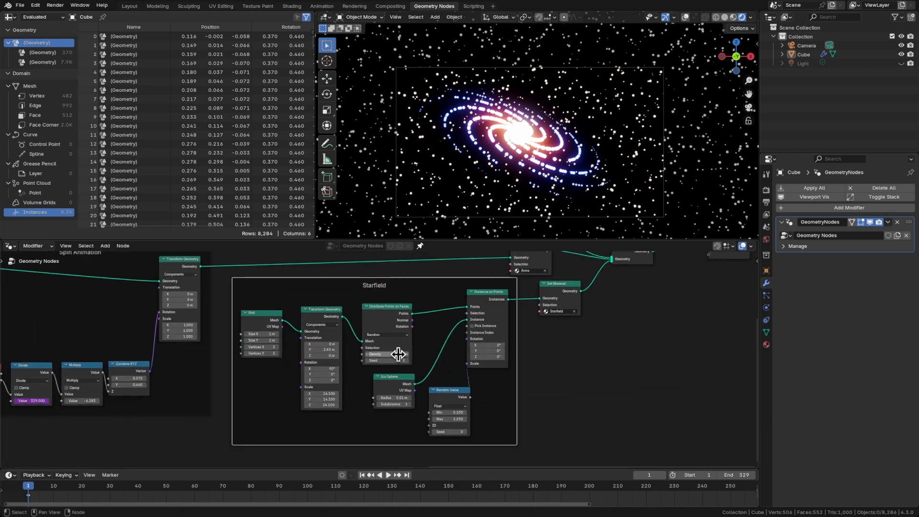
key(ctrl+f)
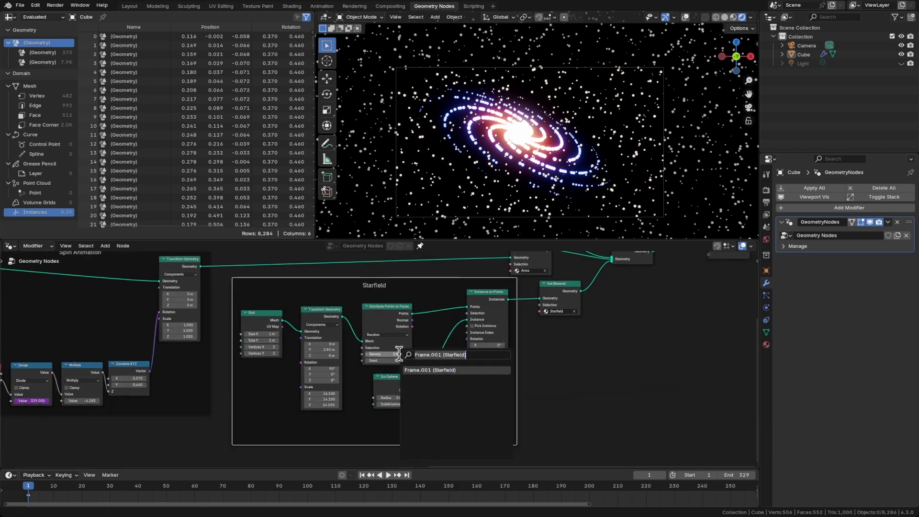
text(star)
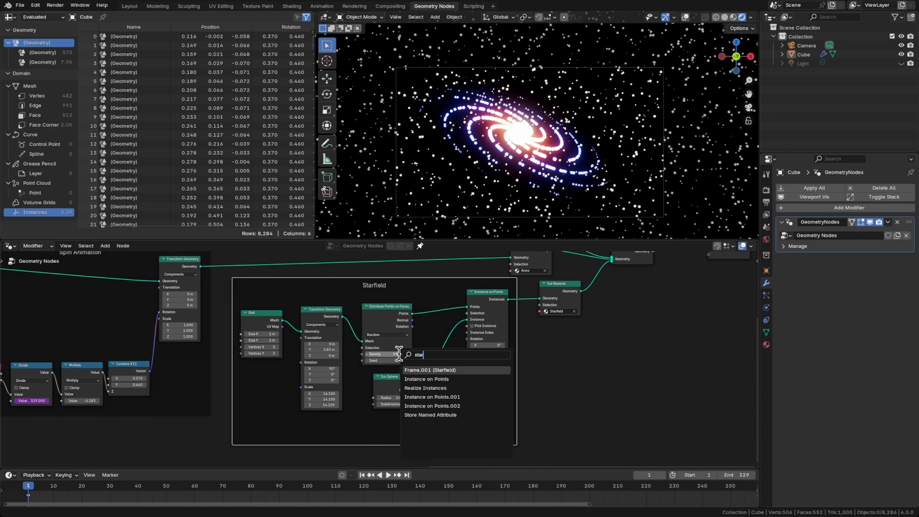
text(field)
key(Return)
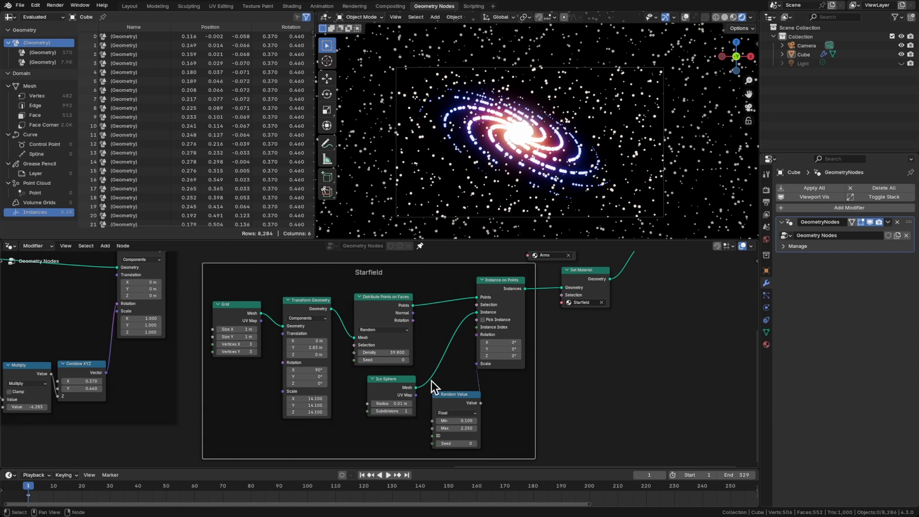
click(460, 426)
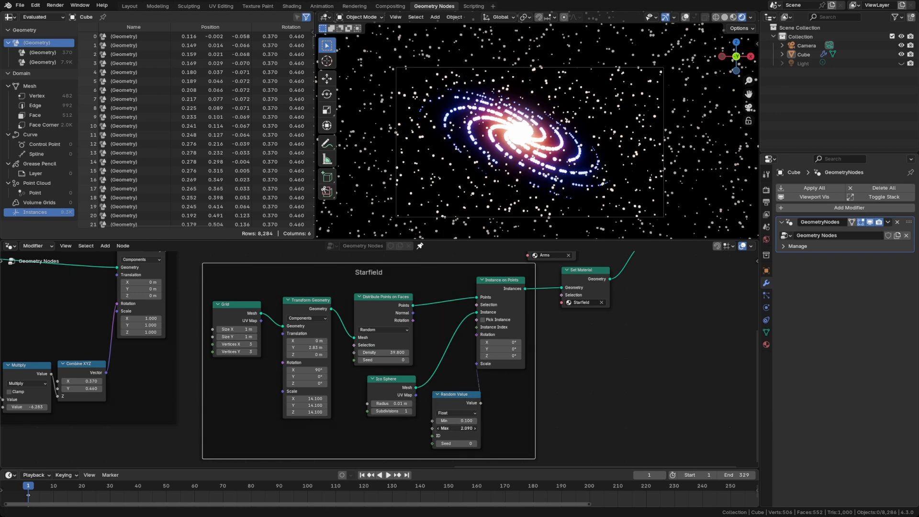
drag(460, 428, 446, 428)
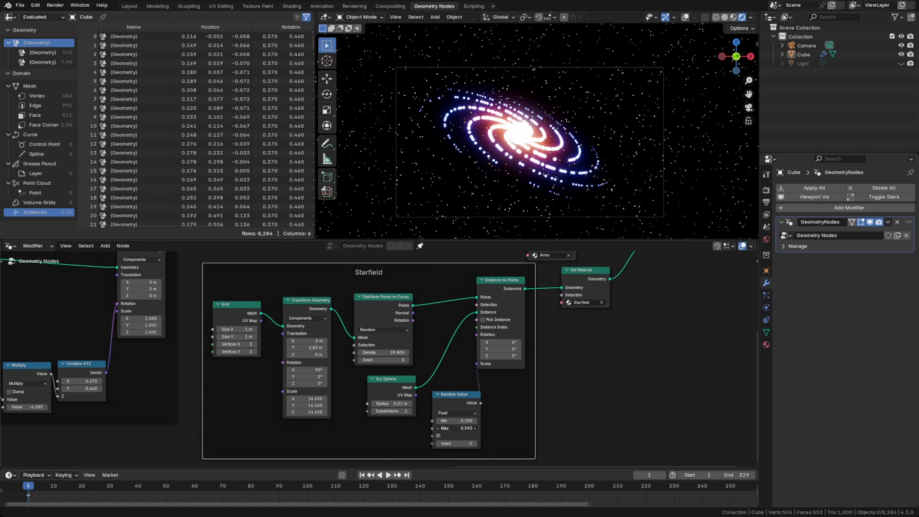
drag(446, 428, 440, 429)
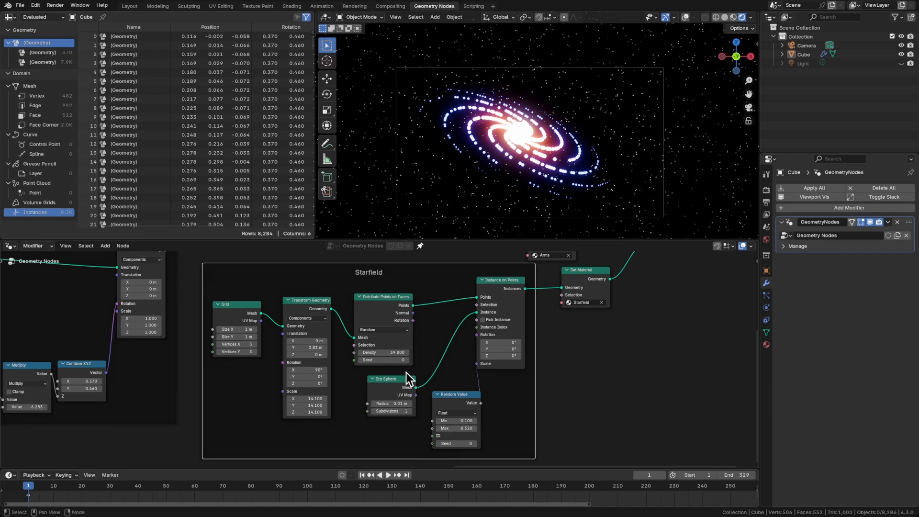
Set the Density of the Starfield frame's Distribute Points on Faces node to 60 and save the file
click(377, 353)
text(1)
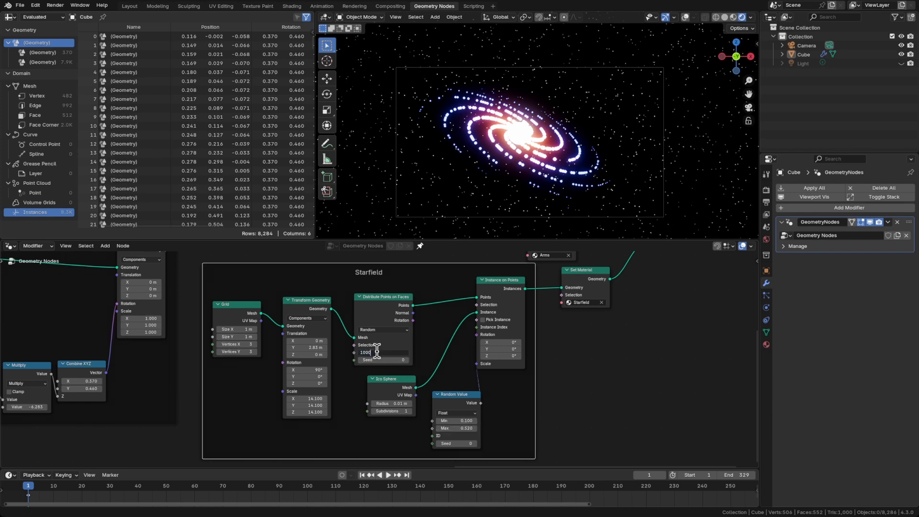
text(00)
key(Return)
click(383, 353)
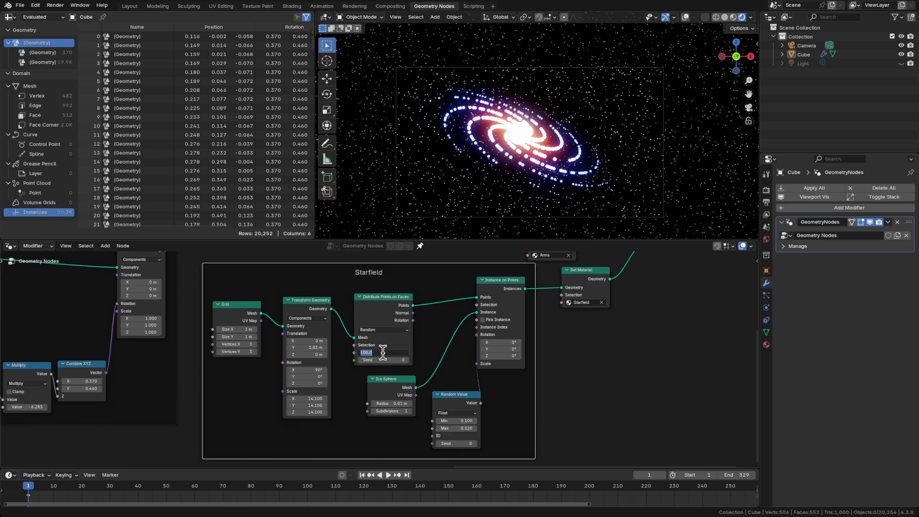
key(Return)
key(ctrl+s)
Set X and Y of the Spin Animation frame's Combine XYZ node to 0 and play back the spin briefly
ctrl+scroll(383, 353, up, 10)
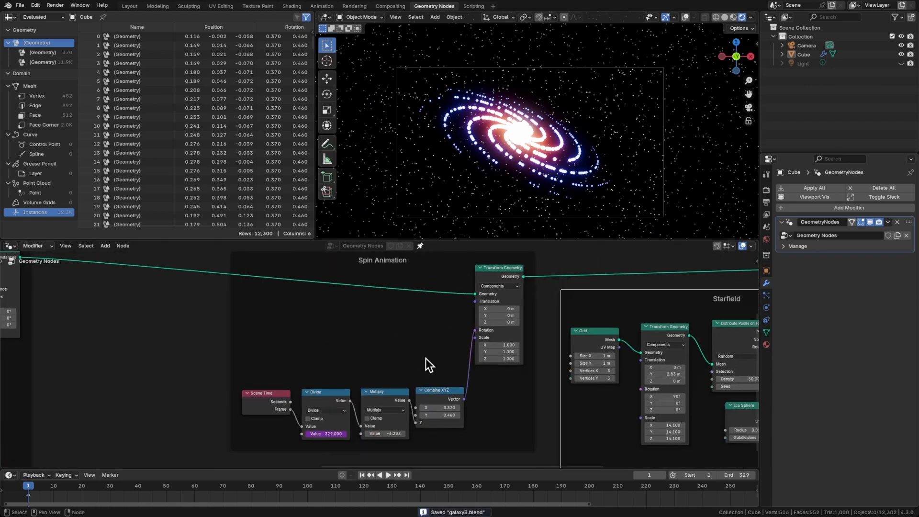
middle_drag(427, 365, 421, 329)
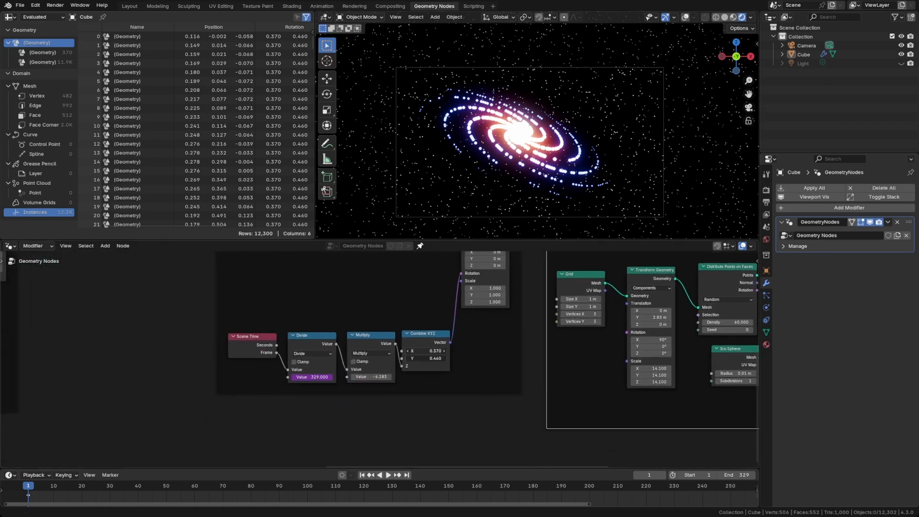
click(424, 351)
text(0)
key(Return)
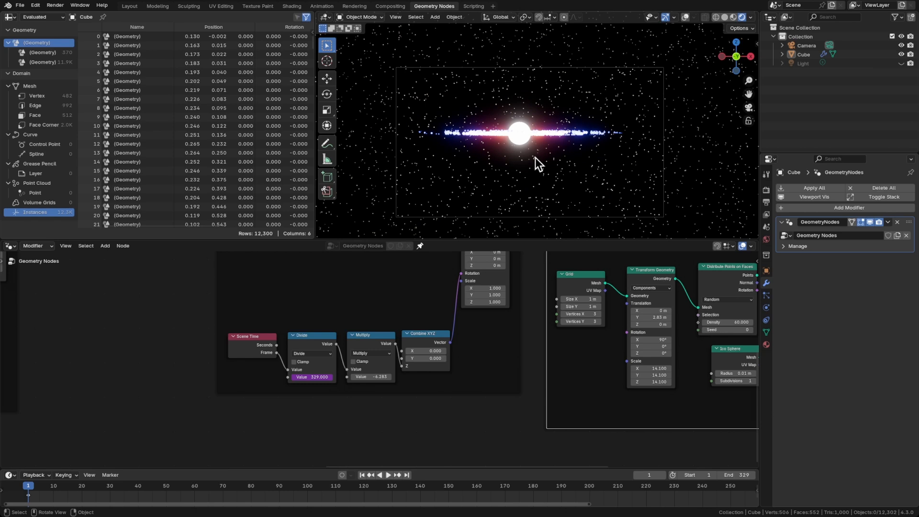
key(space)
key(space)
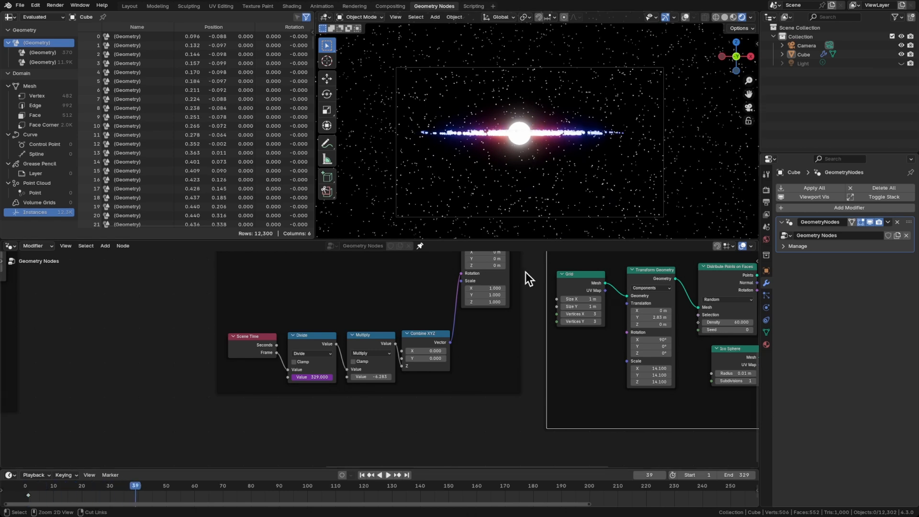
Duplicate the Spin Animation's Transform Geometry node and insert the copy directly after the original
middle_drag(525, 272, 524, 342)
drag(394, 269, 304, 268)
click(402, 287)
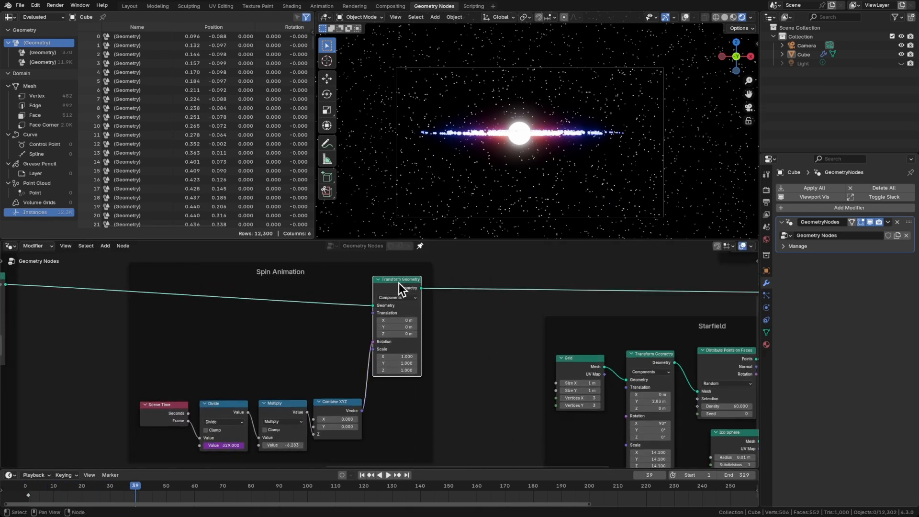
key(shift+d)
click(469, 283)
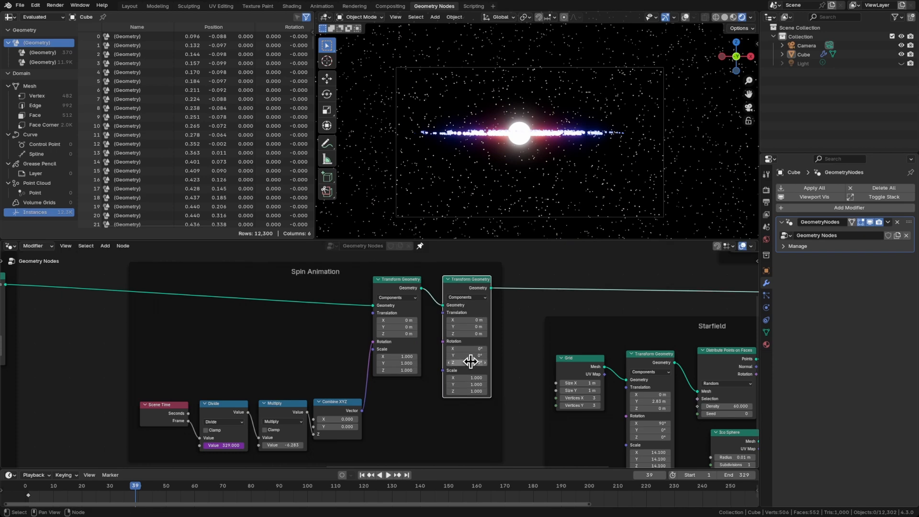
Tilt the galaxy by setting the second Transform Geometry's rotation to about 16.2° on X and 31.5° on Y, and play the animation
drag(467, 348, 479, 359)
key(space)
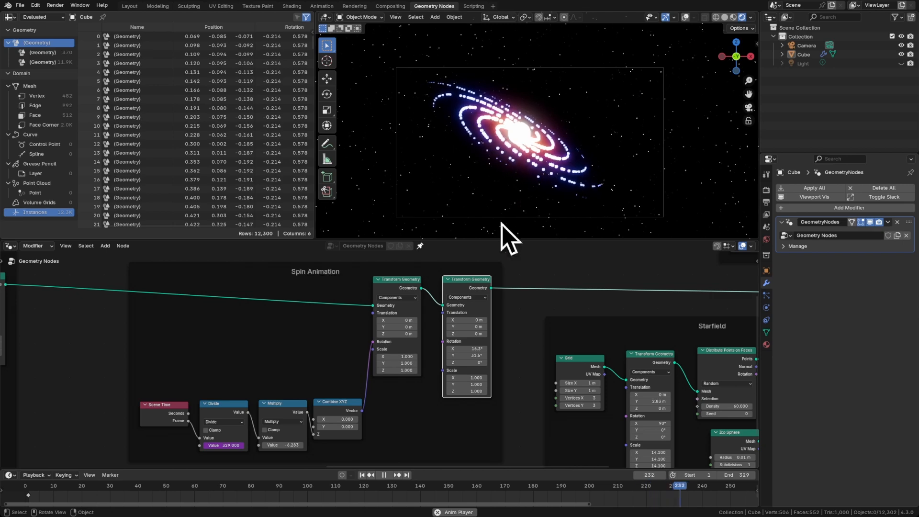
click(397, 288)
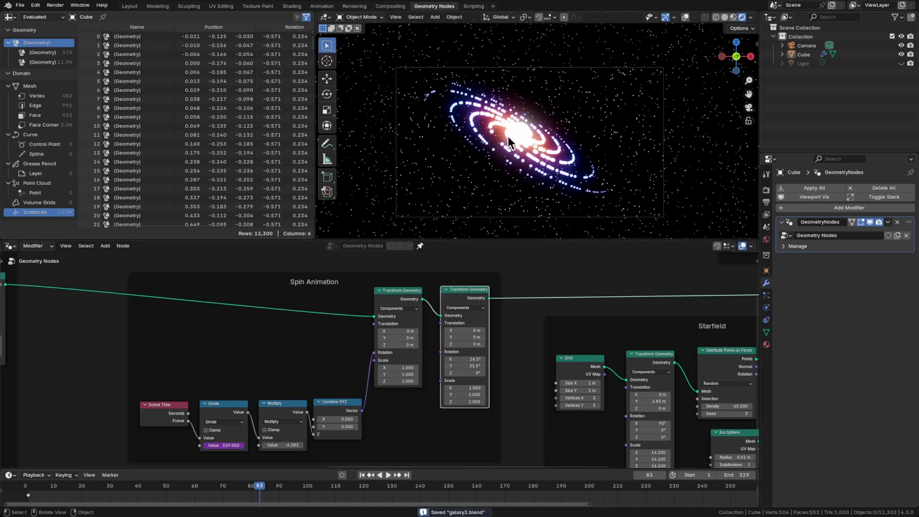
Set the radius of the sphere using the Core material to 0.09 m and inspect the galaxy's center in the viewport
middle_drag(722, 315, 540, 312)
scroll(526, 327, down, 7)
scroll(527, 327, down, 3)
scroll(540, 312, up, 16)
scroll(540, 312, down, 2)
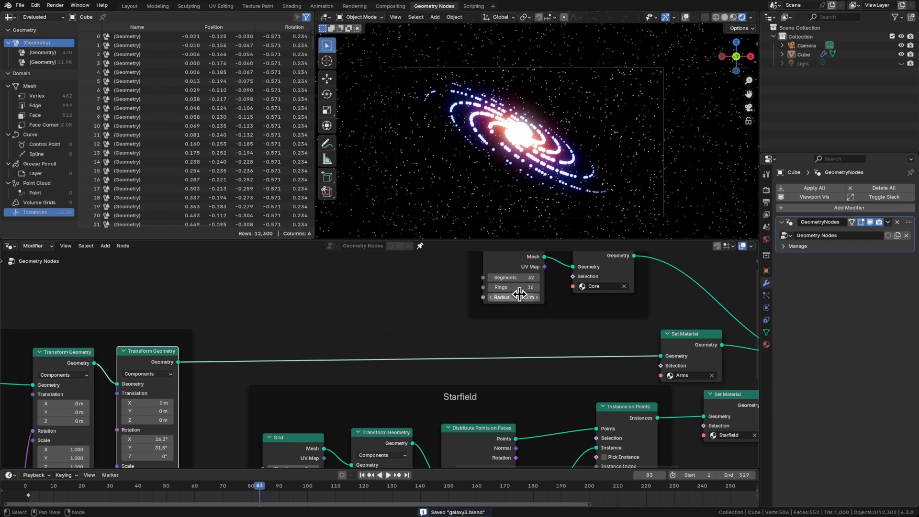
mouse_move(519, 294)
mouse_down()
mouse_move(506, 295)
mouse_move(516, 296)
mouse_up()
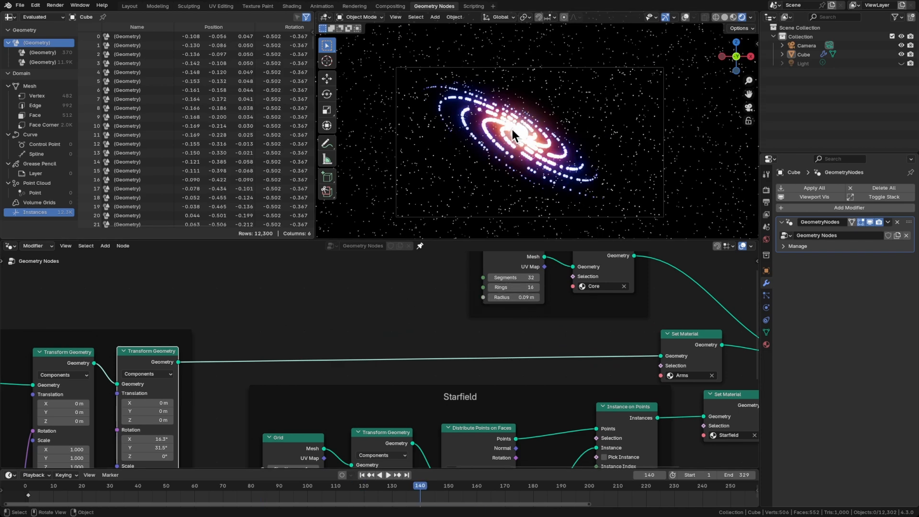
scroll(513, 129, up, 5)
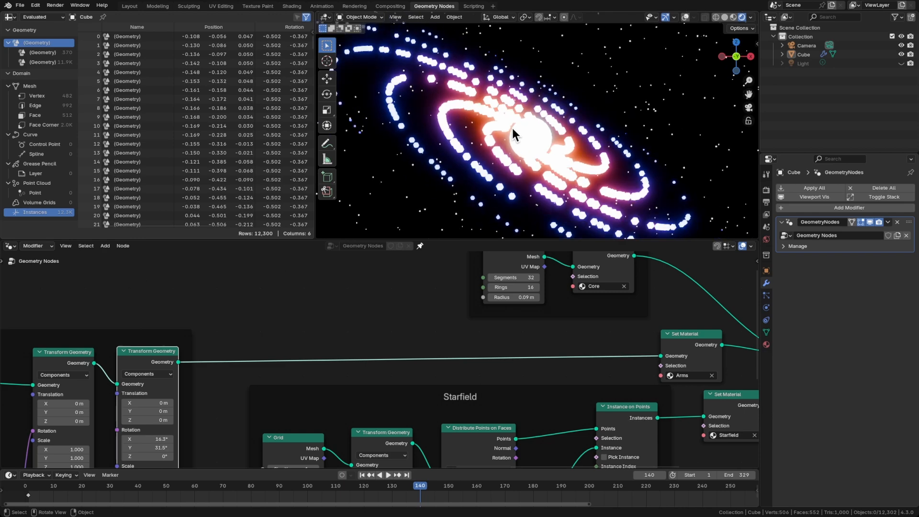
Set the radius of the Galaxy frame's Curve Circle node to 0.1 m and check the arms in the viewport
scroll(338, 312, down, 3)
middle_drag(339, 312, 375, 335)
scroll(376, 335, down, 4)
middle_drag(260, 341, 508, 330)
middle_drag(242, 338, 484, 314)
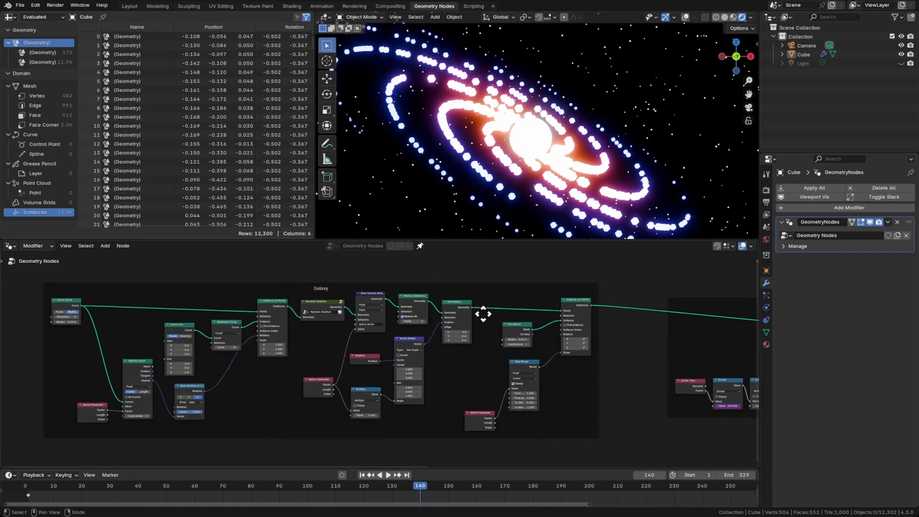
scroll(322, 349, down, 4)
middle_drag(152, 332, 254, 332)
scroll(254, 332, up, 4)
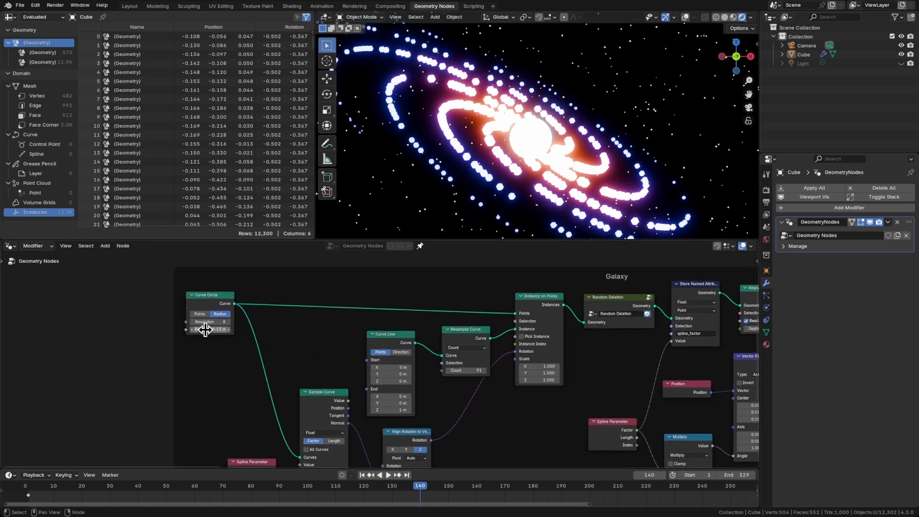
mouse_move(211, 330)
mouse_down()
mouse_move(184, 329)
mouse_move(197, 329)
mouse_up()
scroll(512, 166, down, 2)
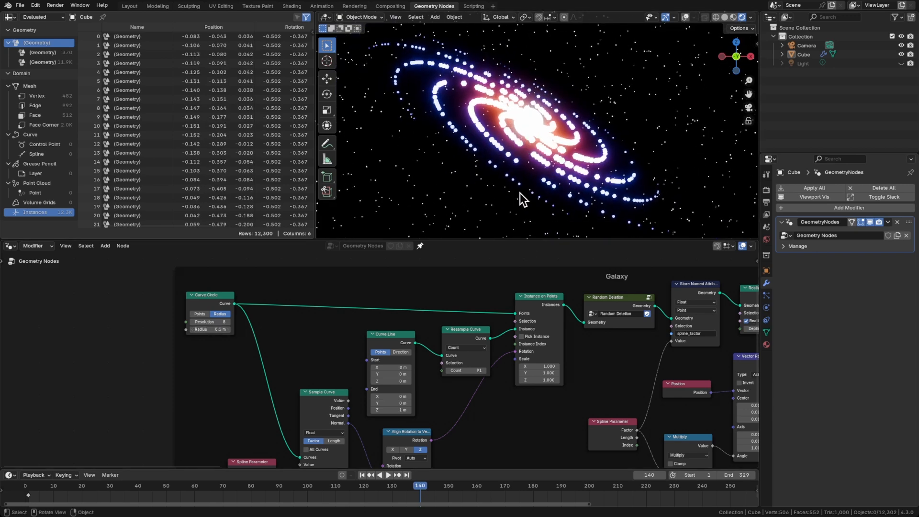
scroll(562, 350, down, 5)
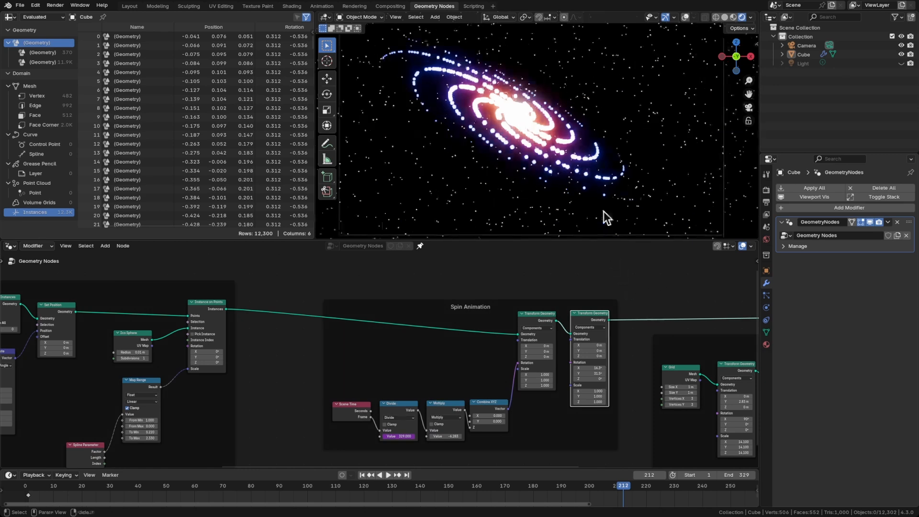
Compare the Look options in the scene's render color management and set the Look to Very Low Contrast
click(766, 191)
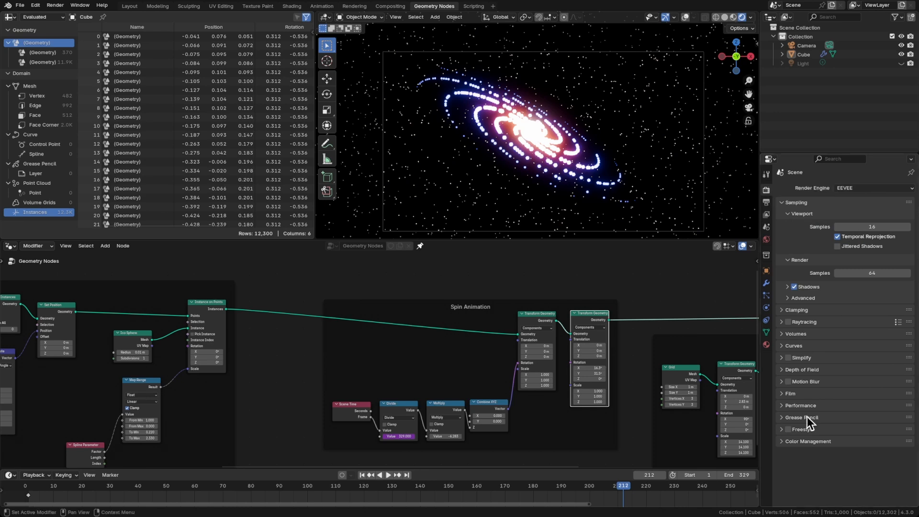
click(806, 441)
scroll(817, 419, down, 2)
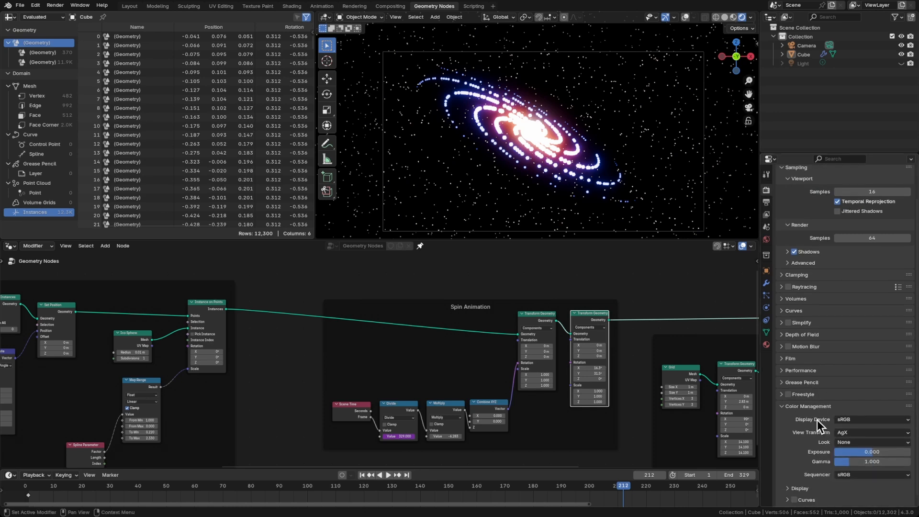
click(843, 442)
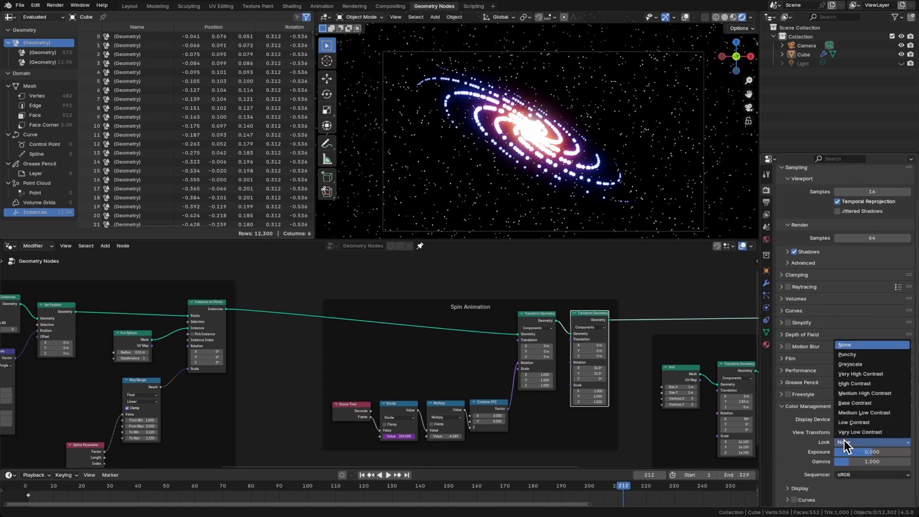
click(850, 346)
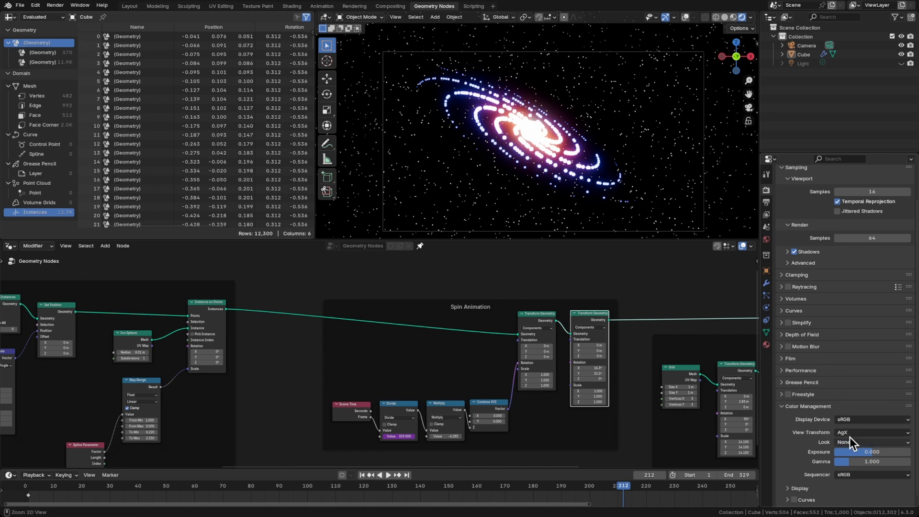
ctrl+scroll(851, 443, up, 1)
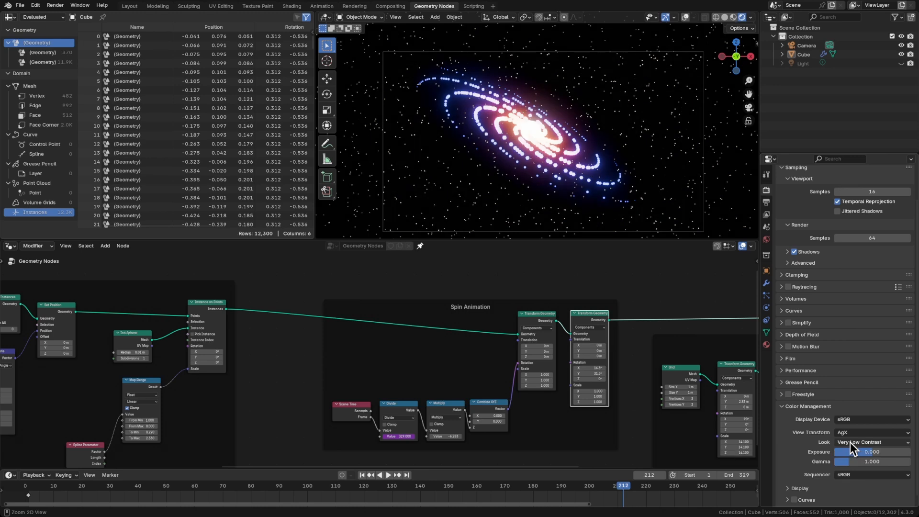
ctrl+scroll(851, 442, down, 2)
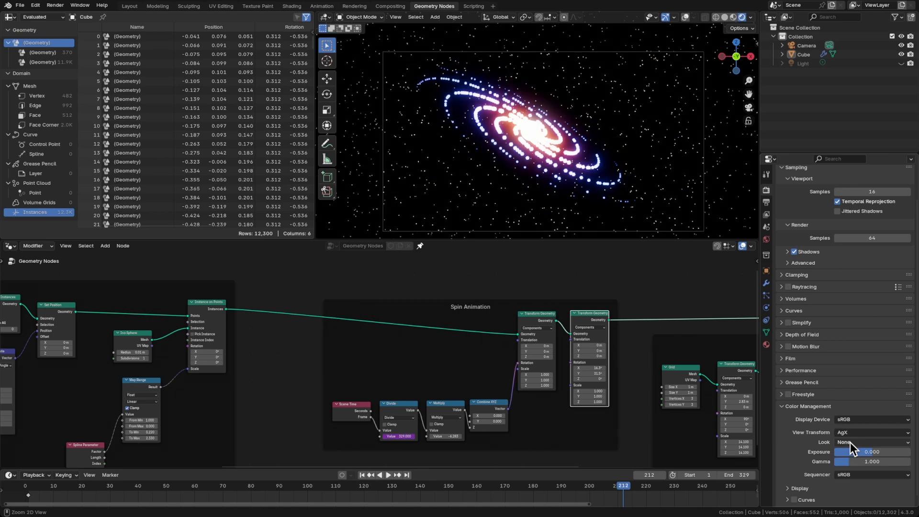
ctrl+scroll(851, 443, down, 2)
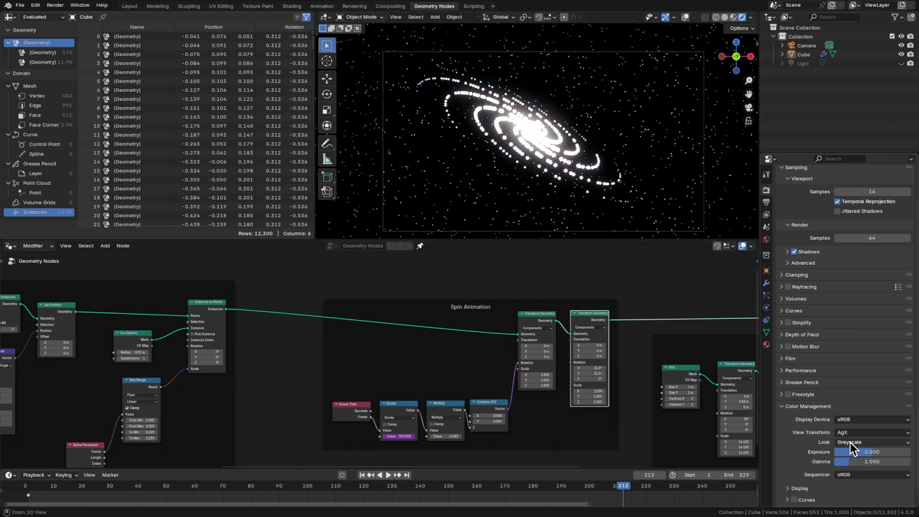
ctrl+scroll(851, 442, down, 4)
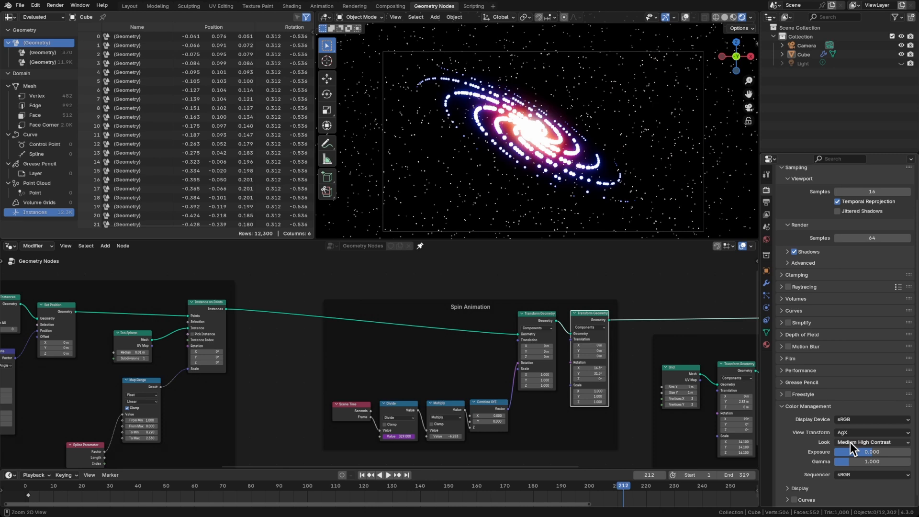
ctrl+scroll(850, 443, down, 1)
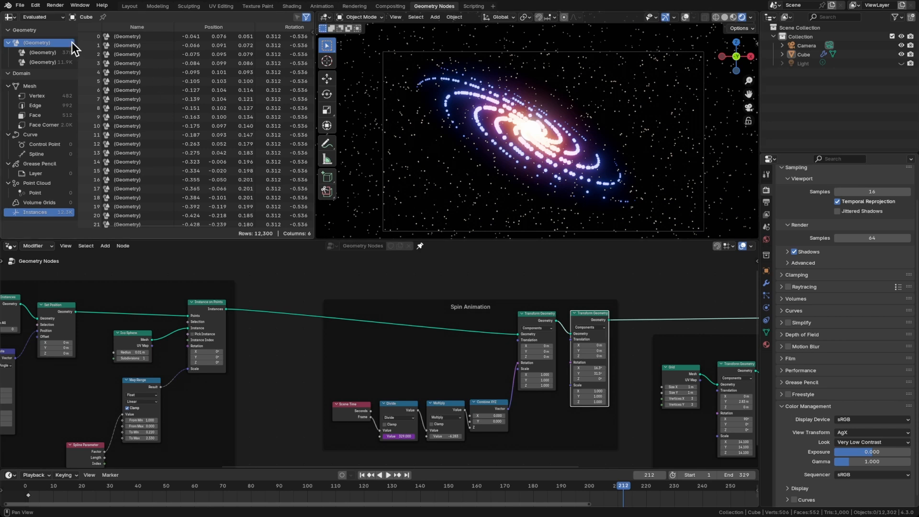
Change the spreadsheet area to the Compositor, hide its sidebar and move the Composite node farther from the Glare node
click(9, 18)
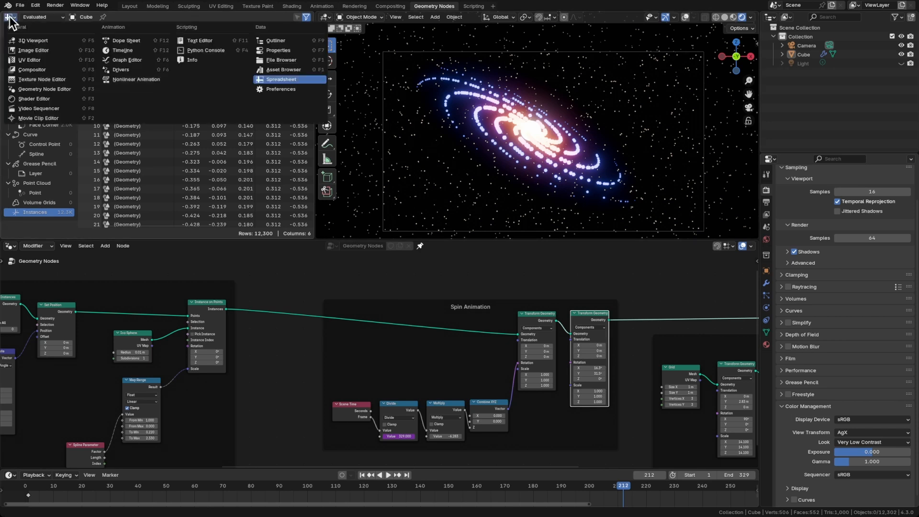
click(37, 68)
key(n)
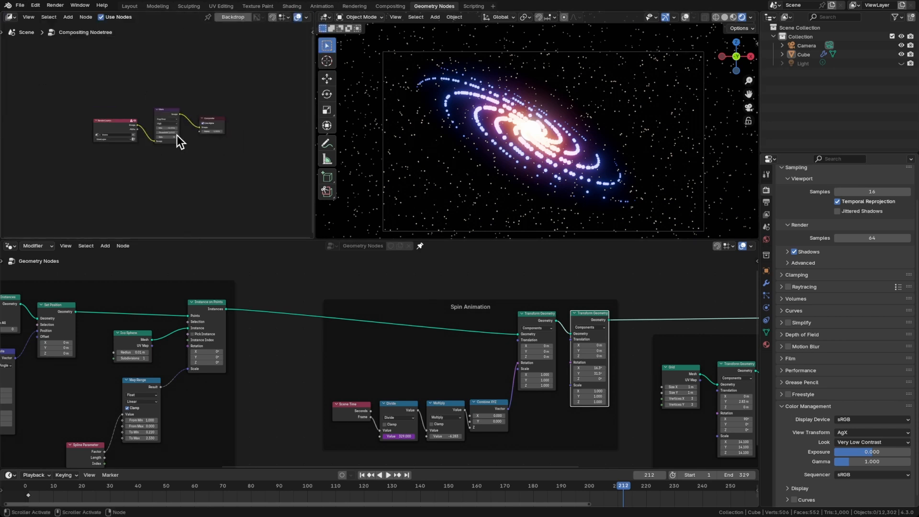
scroll(223, 118, up, 4)
middle_drag(223, 119, 182, 131)
drag(271, 91, 284, 91)
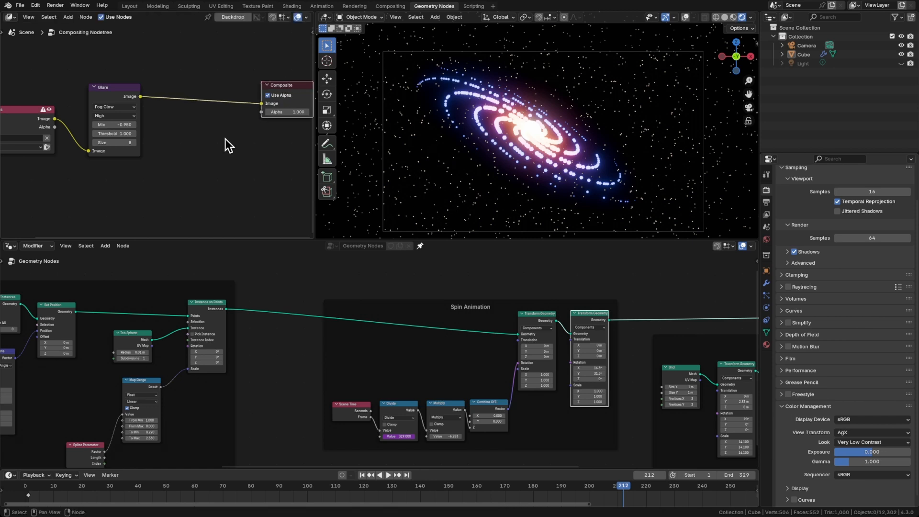
Set the Fog Glow Glare node's Mix to -0.700 and save the file
click(224, 140)
mouse_move(115, 125)
mouse_down()
mouse_move(130, 125)
mouse_move(119, 125)
mouse_up()
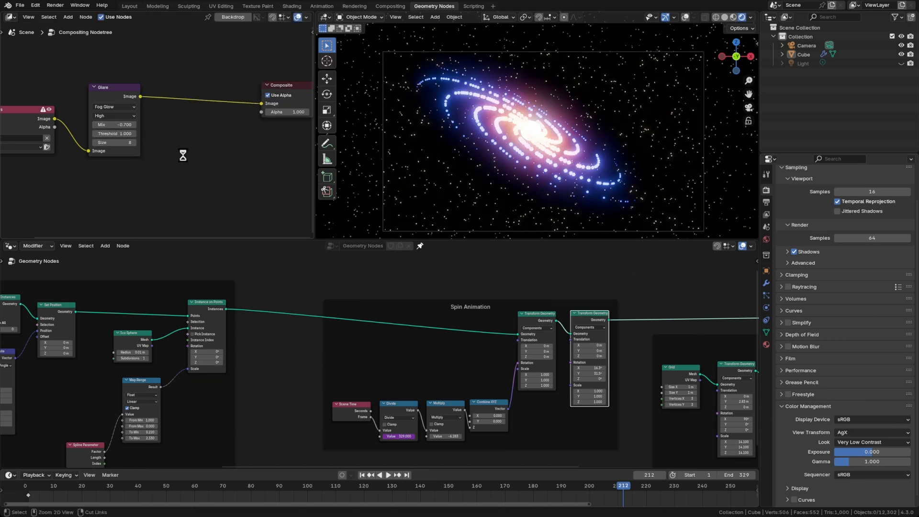
key(ctrl+s)
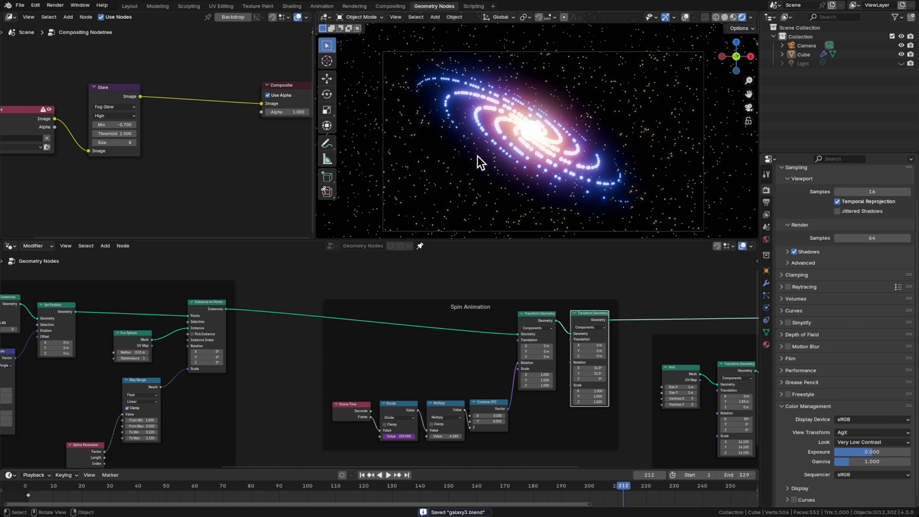
Add a Hue/Saturation/Value node between the Glare and Composite nodes in the compositor
middle_drag(204, 165, 151, 167)
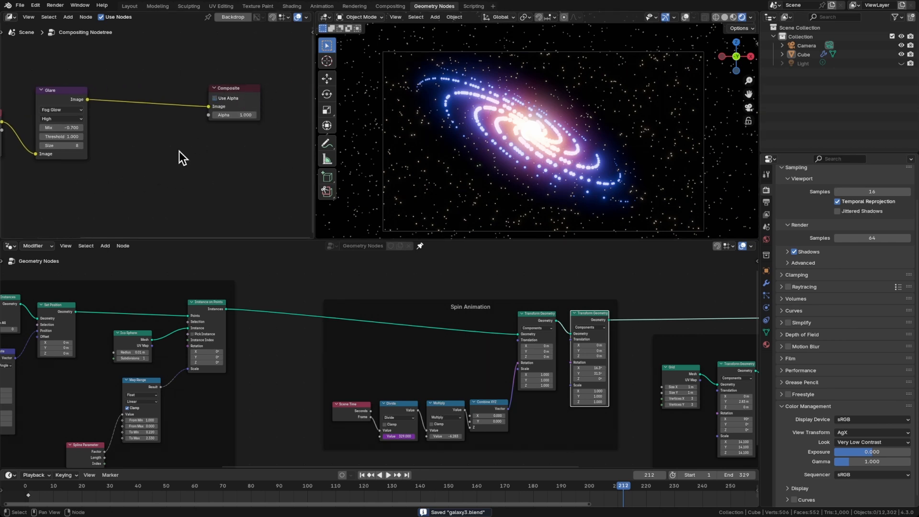
key(shift+a)
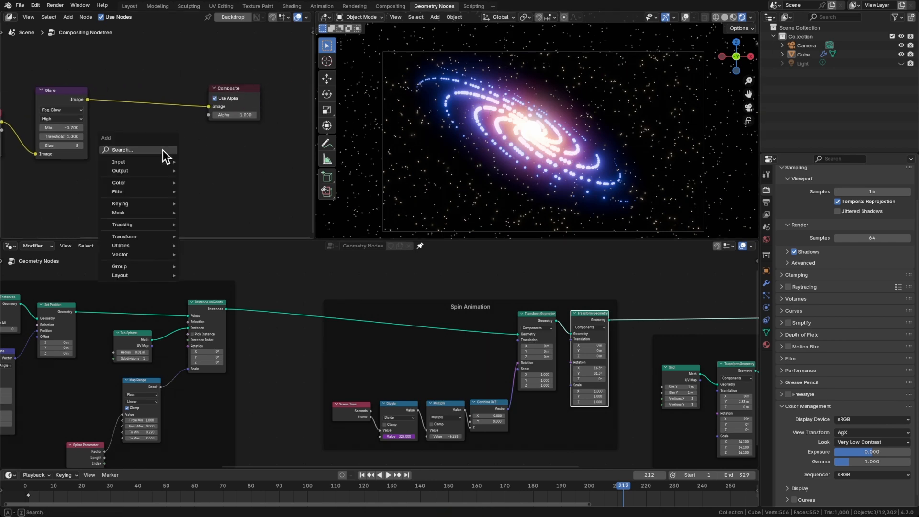
text(hue)
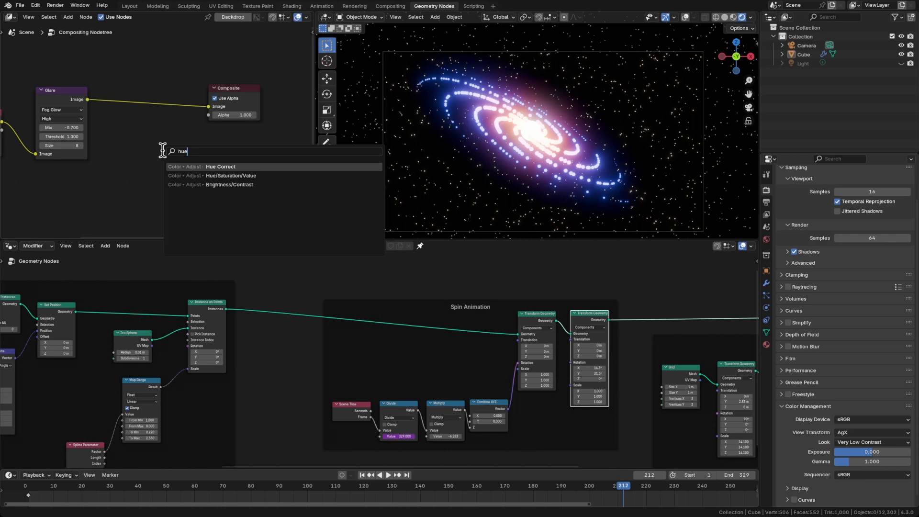
click(225, 175)
click(165, 103)
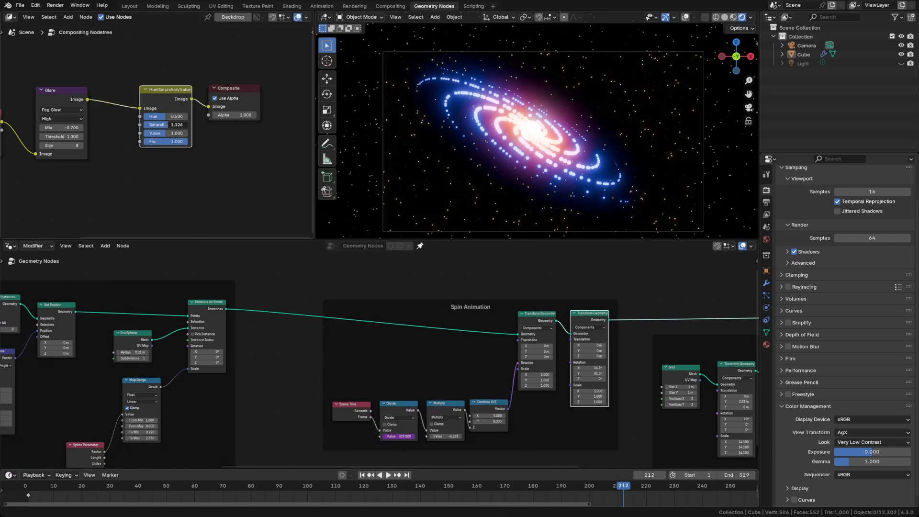
Set the Hue/Saturation/Value node's Saturation to 1.042 and insert a Brightness/Contrast node between it and the Composite node
drag(166, 124, 147, 124)
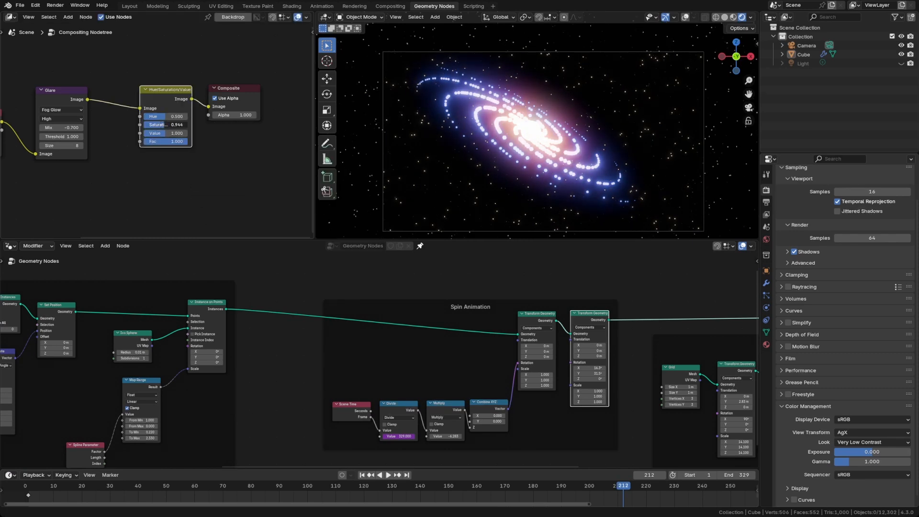
key(shift+a)
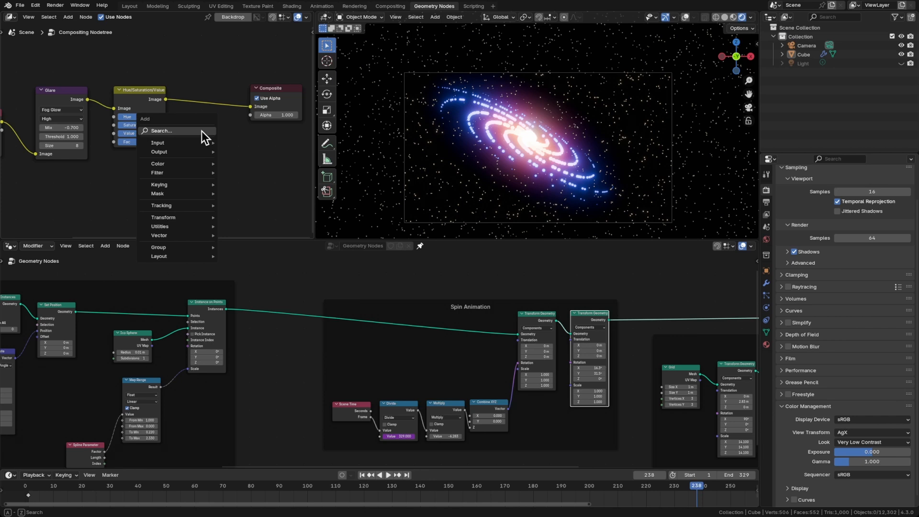
text(contra)
key(Return)
click(184, 94)
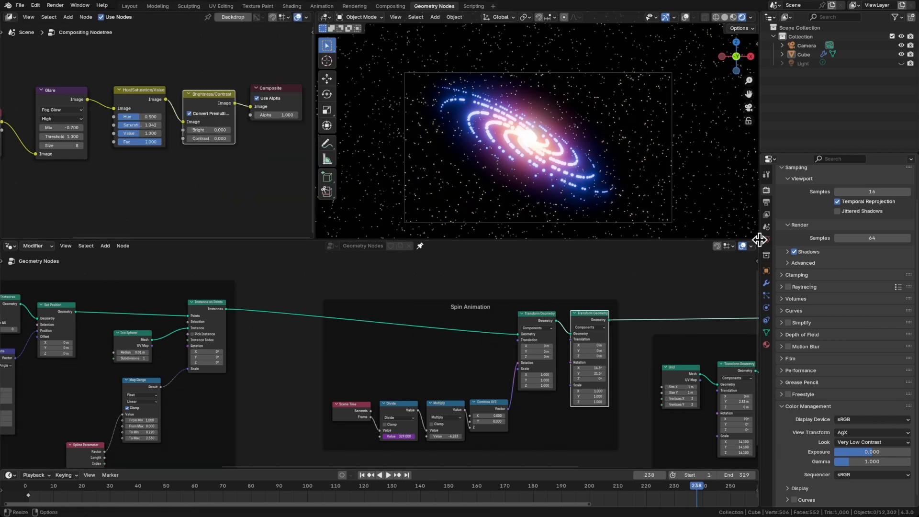
Assign a Principled Volume shader to the world's Volume with a density of 0.150 and save the file
click(767, 239)
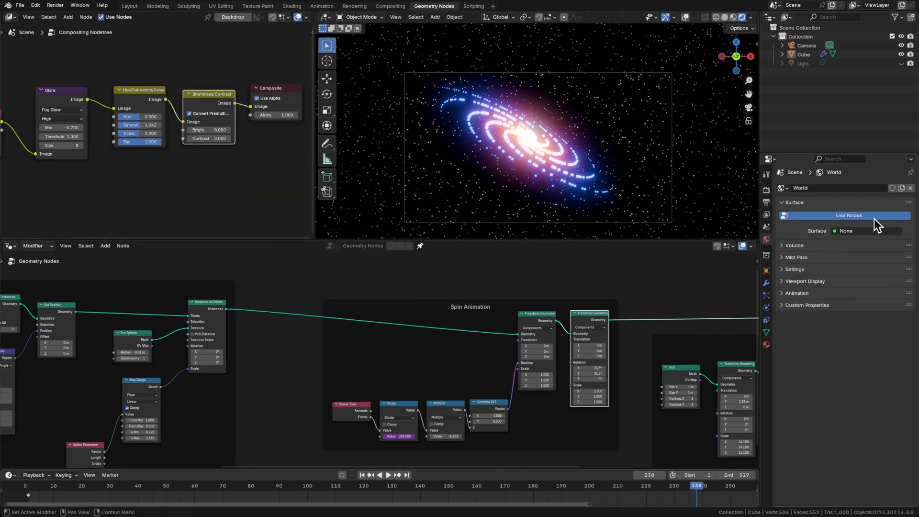
click(844, 245)
click(851, 257)
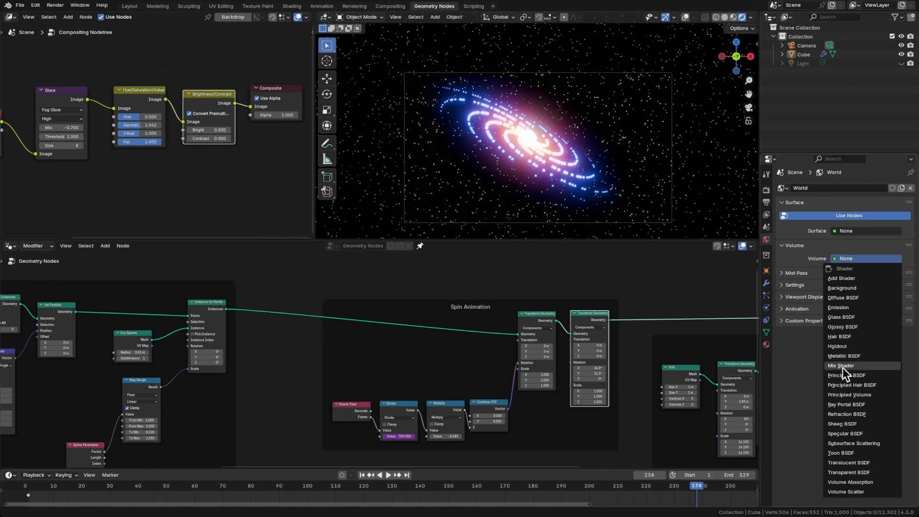
click(852, 394)
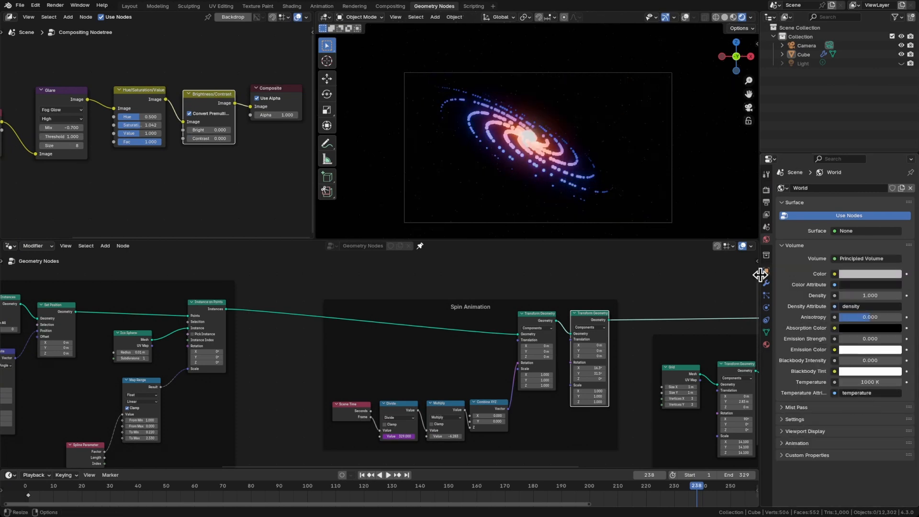
mouse_move(871, 296)
mouse_down()
mouse_move(838, 295)
mouse_move(876, 296)
mouse_move(858, 295)
mouse_up()
key(ctrl+s)
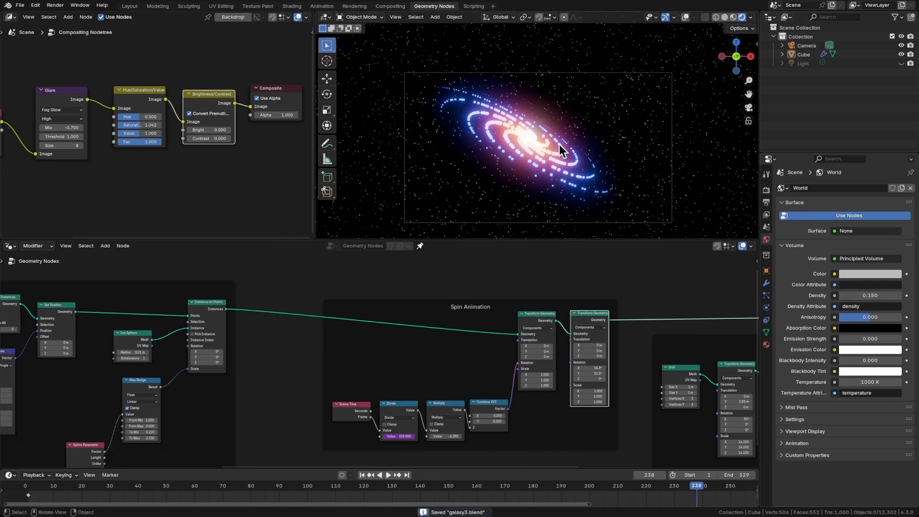
Unhide the Light object and turn on the viewport overlays to locate it beside the galaxy
scroll(559, 145, up, 2)
scroll(536, 151, down, 2)
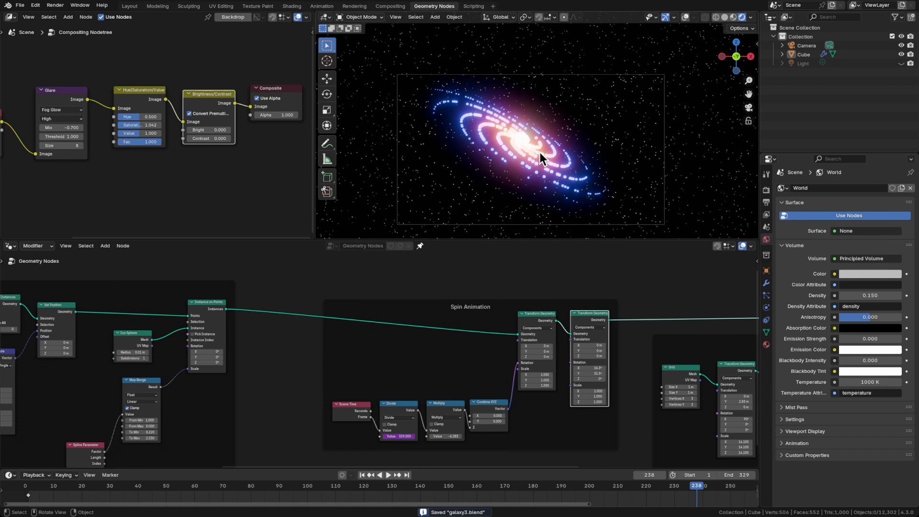
click(902, 63)
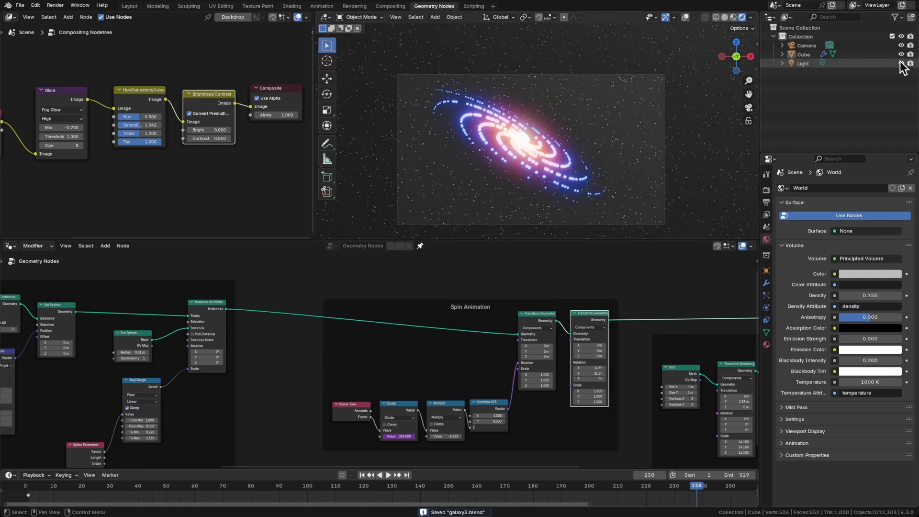
click(804, 64)
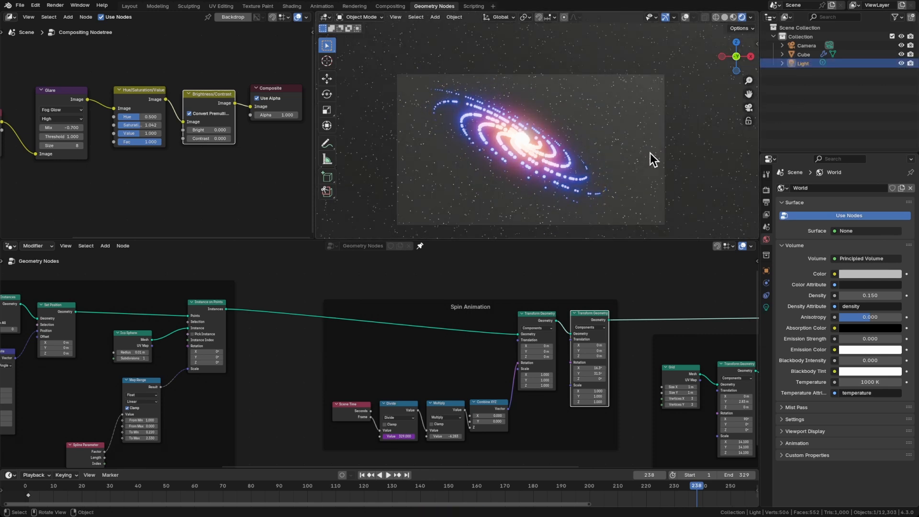
scroll(651, 154, down, 5)
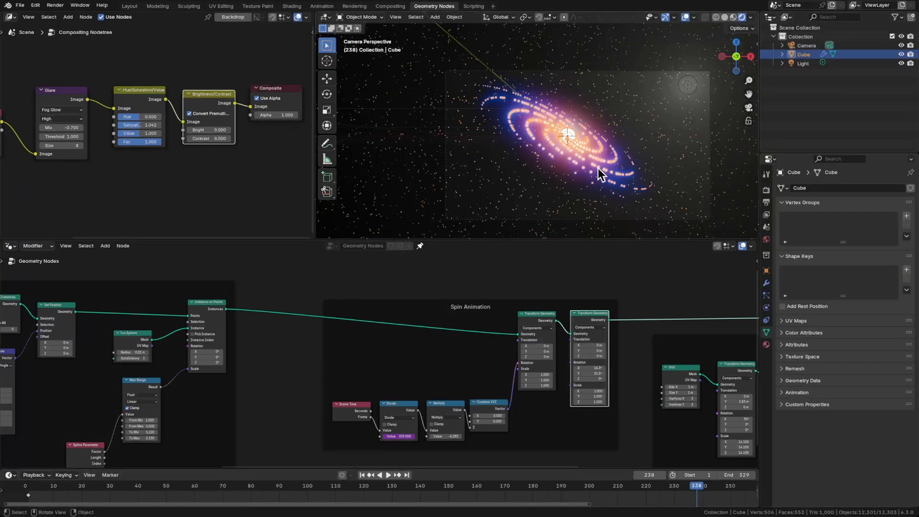
click(648, 142)
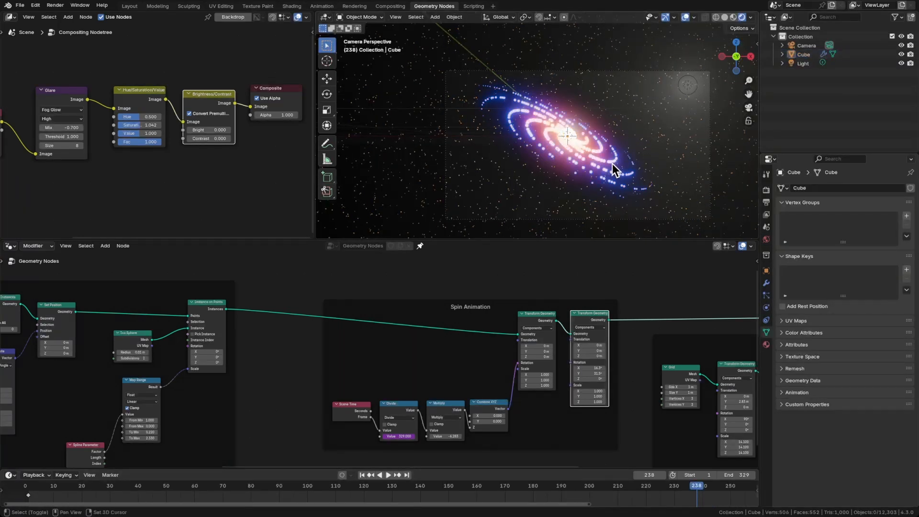
Select the point light beside the galaxy and change its color to a saturated blue-violet
scroll(613, 164, up, 2)
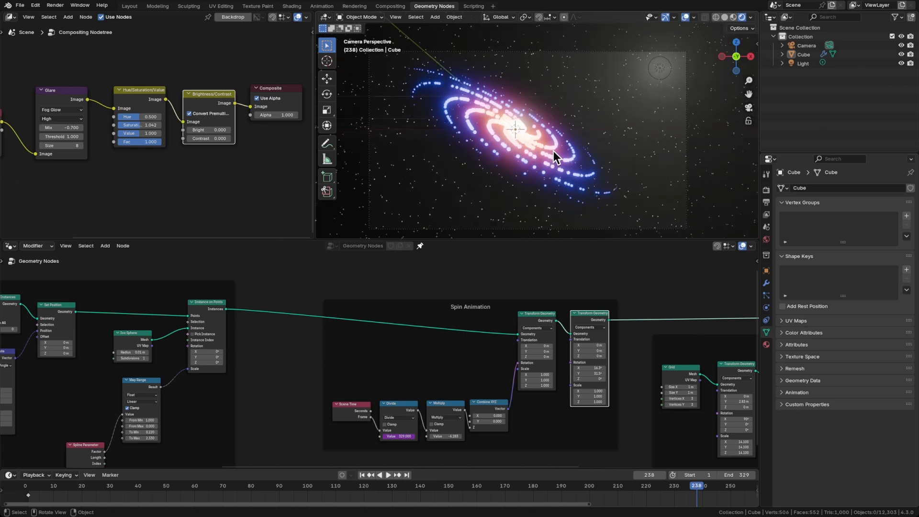
shift+middle_drag(559, 139, 582, 139)
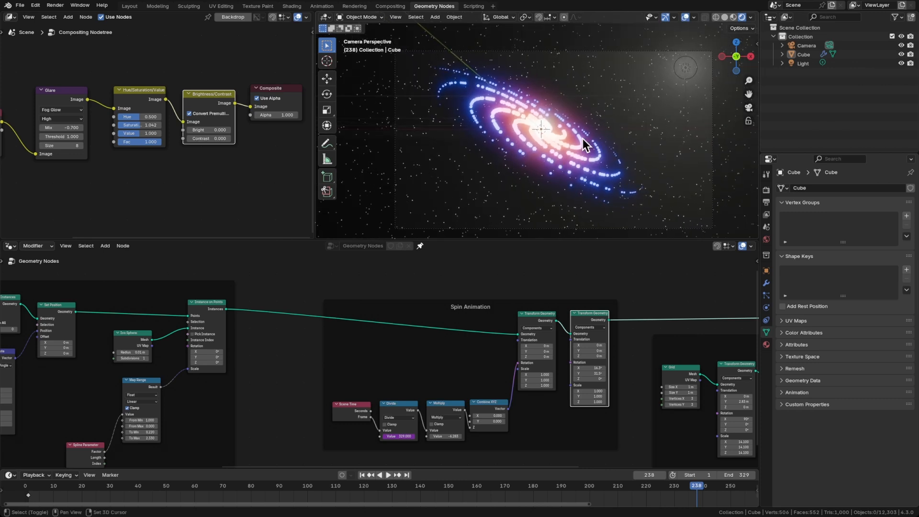
click(685, 67)
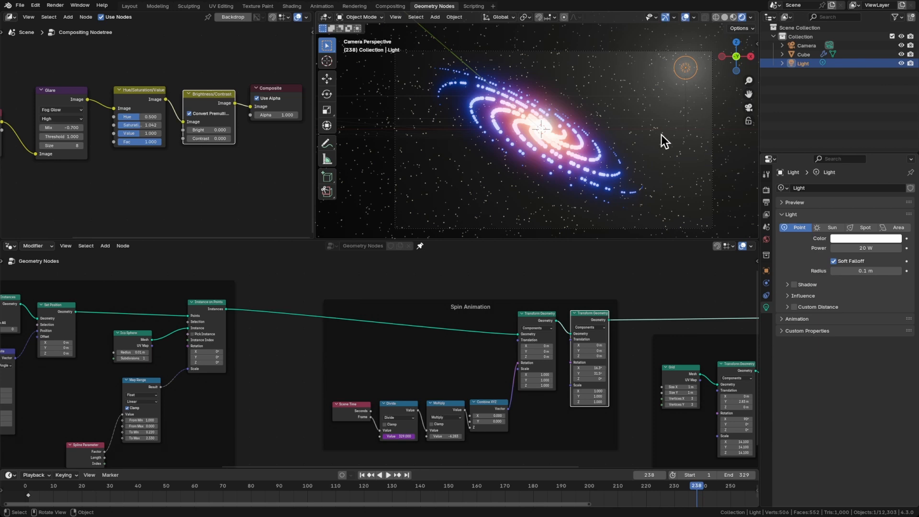
click(866, 239)
click(886, 131)
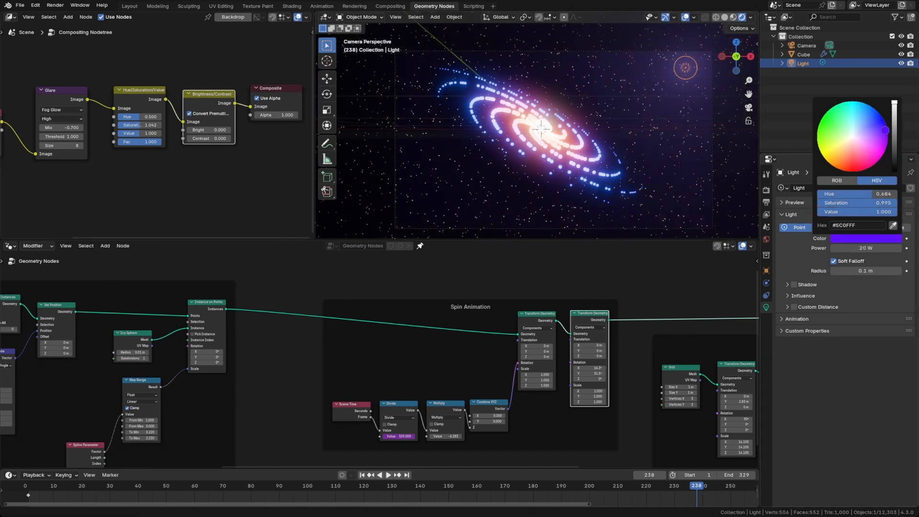
drag(885, 130, 886, 130)
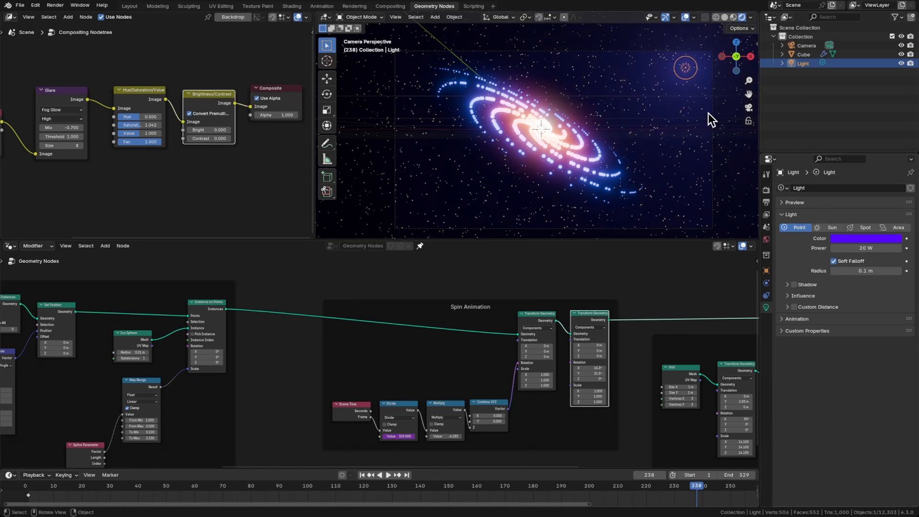
Duplicate the light to the camera frame's opposite lower corner and set the copy's radius to 0.38 m
key(shift+d)
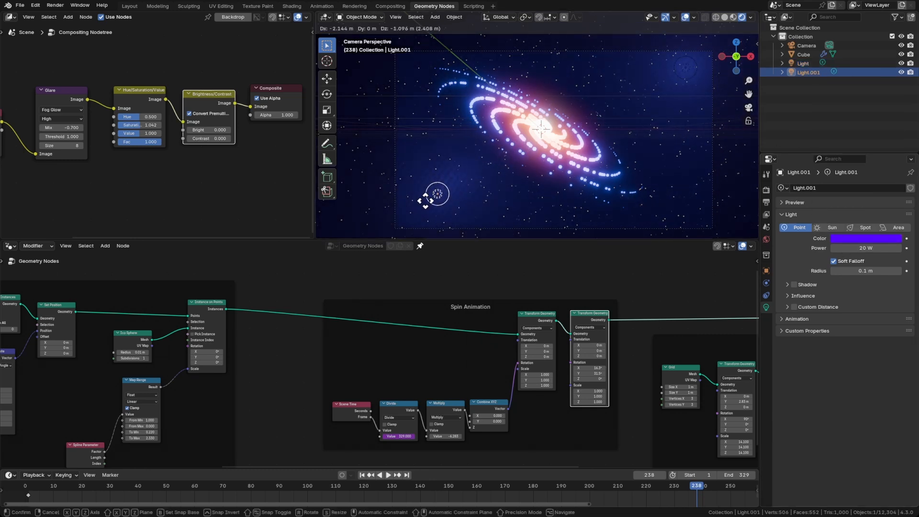
click(421, 202)
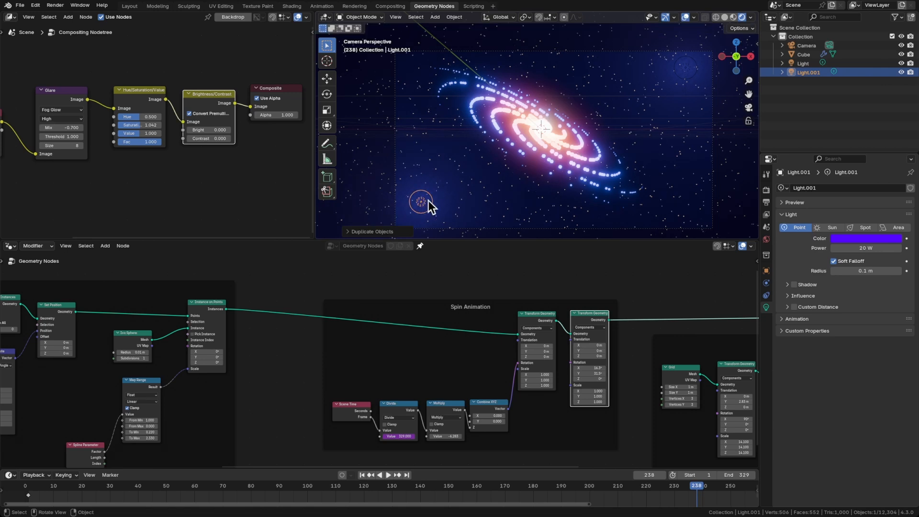
drag(865, 271, 834, 264)
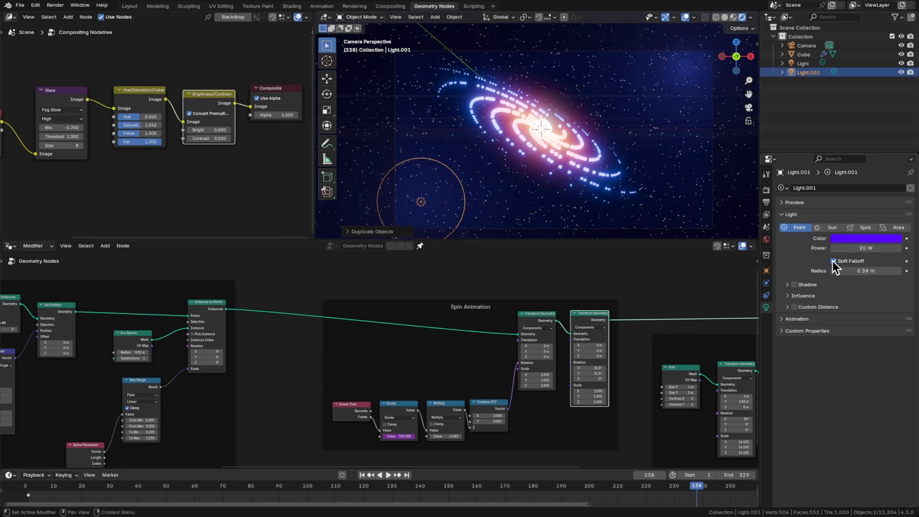
Color the duplicated light bright sky blue and move it slightly farther up and outward in the frame
click(858, 238)
drag(872, 134, 861, 102)
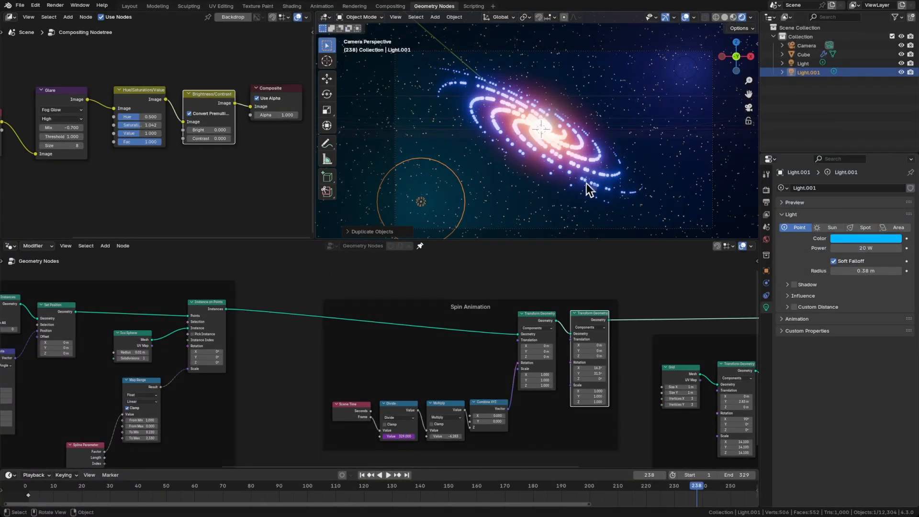
key(g)
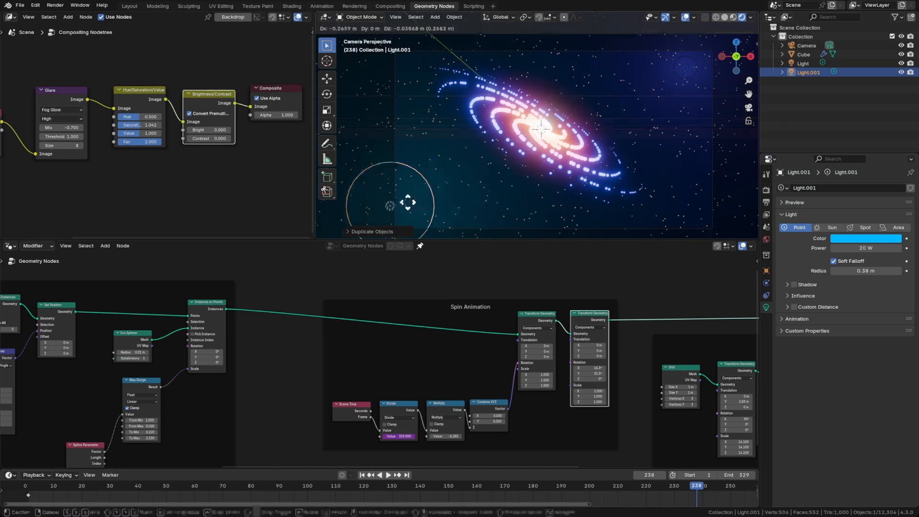
click(416, 184)
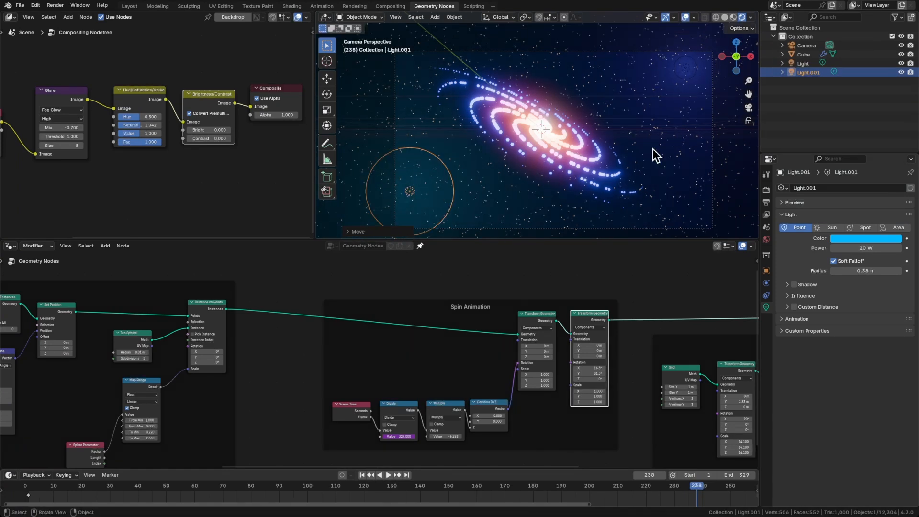
Set the original blue-violet light's power to 54.8 W and its radius to 0.56 m
click(686, 68)
click(862, 239)
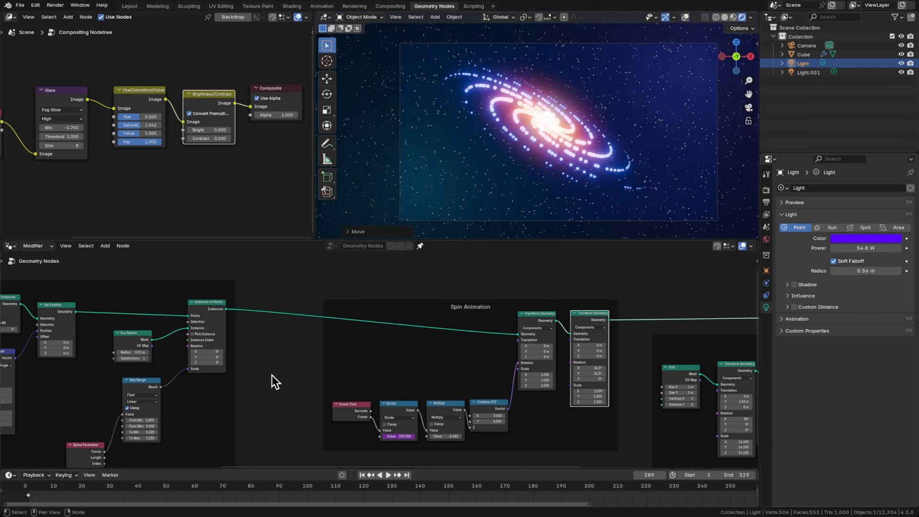
Move the camera to reframe the galaxy within its view and save the file
middle_drag(278, 370, 424, 350)
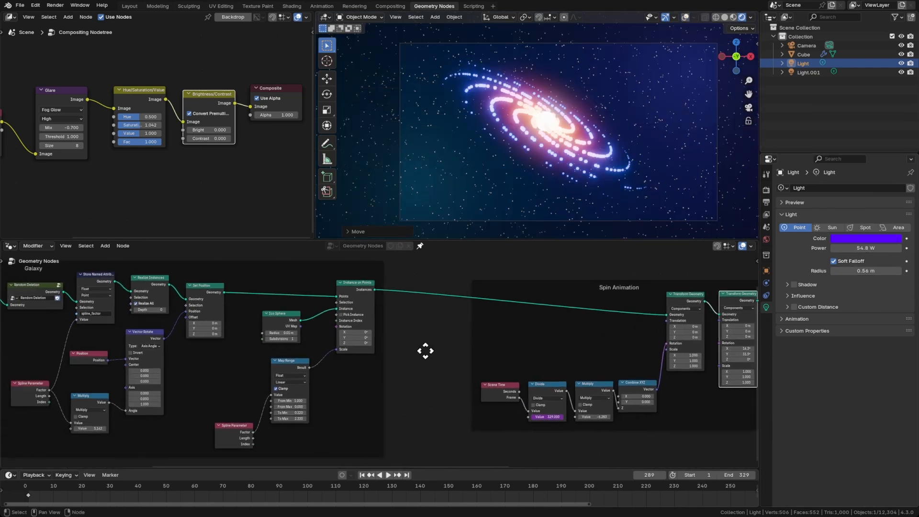
click(805, 45)
key(g)
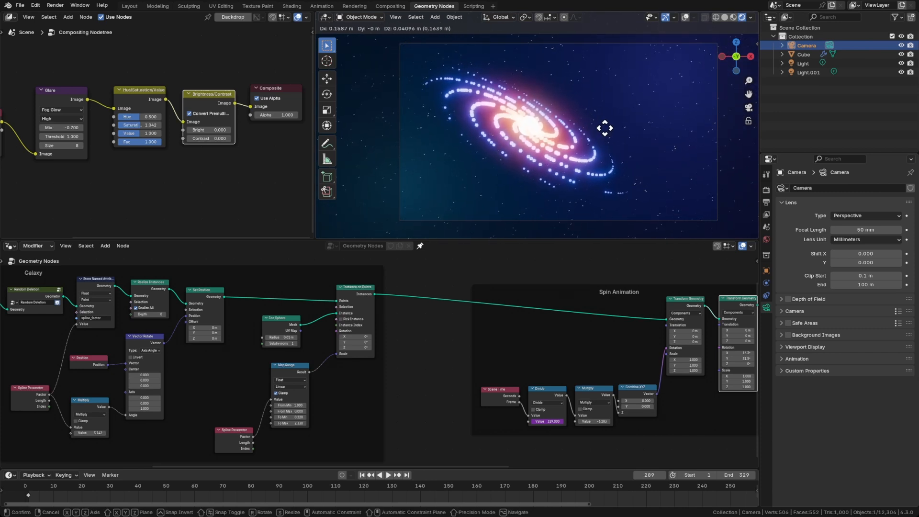
click(589, 182)
key(ctrl+s)
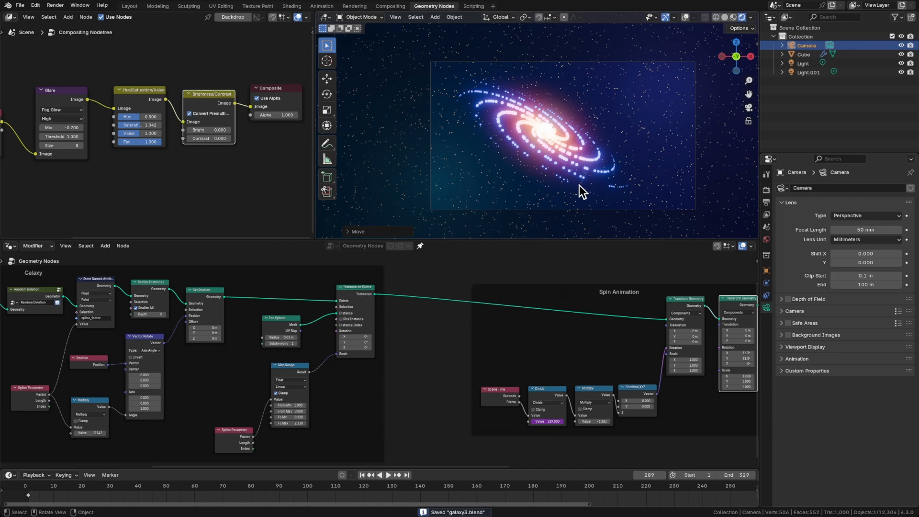
scroll(599, 191, up, 2)
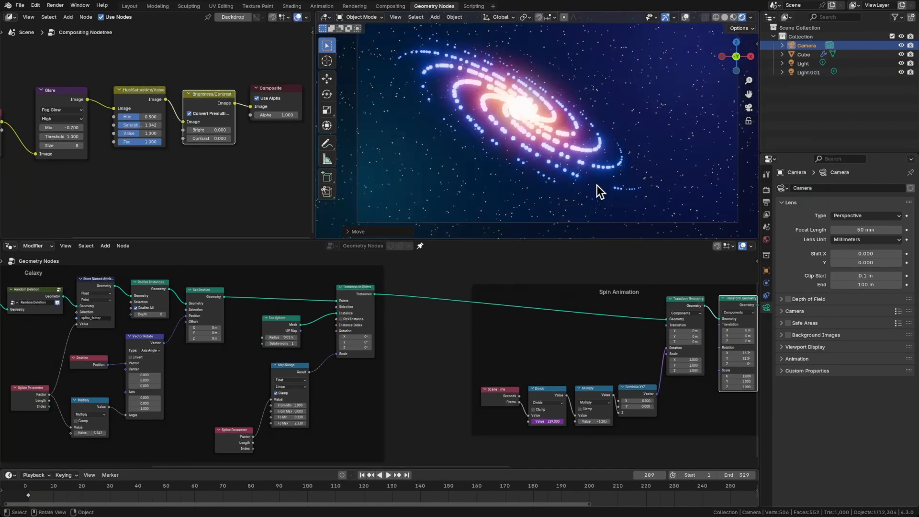
Locate the Random Deletion group node in the Galaxy frame and look at the nodes inside it
scroll(376, 368, down, 2)
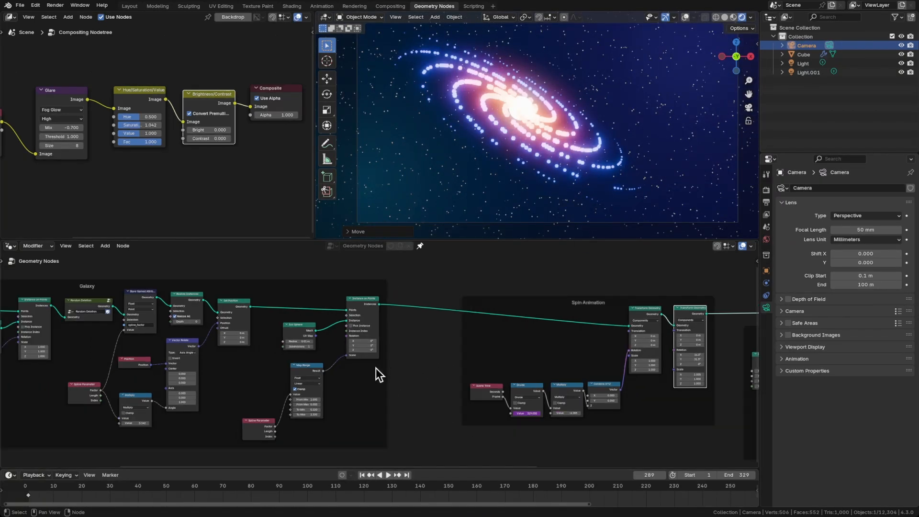
middle_drag(364, 371, 421, 370)
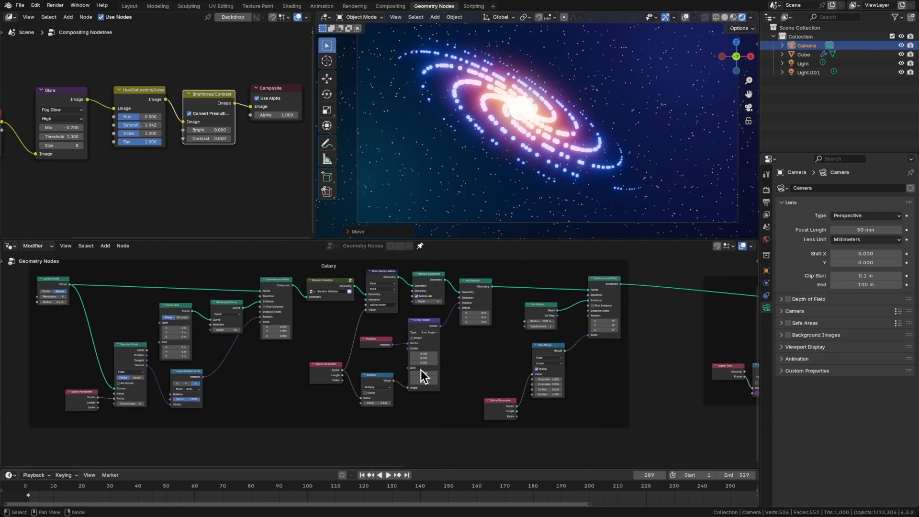
middle_drag(321, 352, 431, 347)
click(444, 297)
key(Tab)
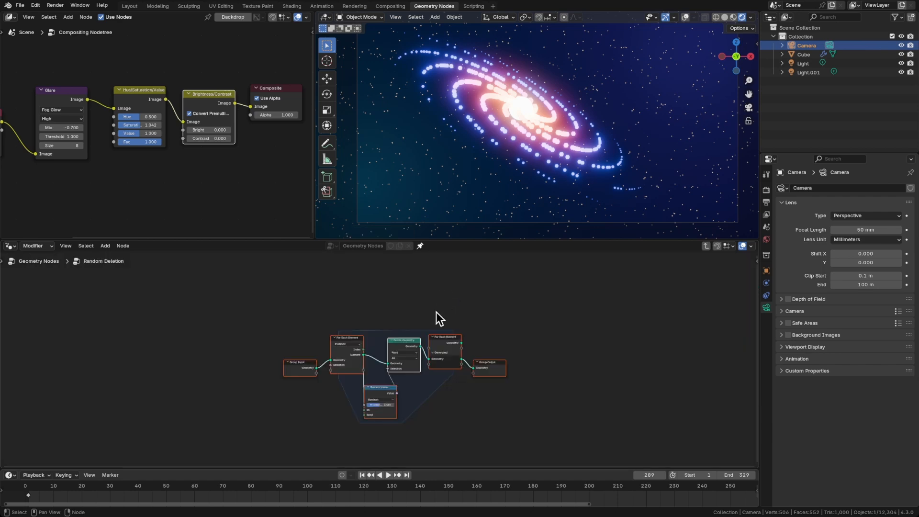
key(Tab)
scroll(424, 321, up, 5)
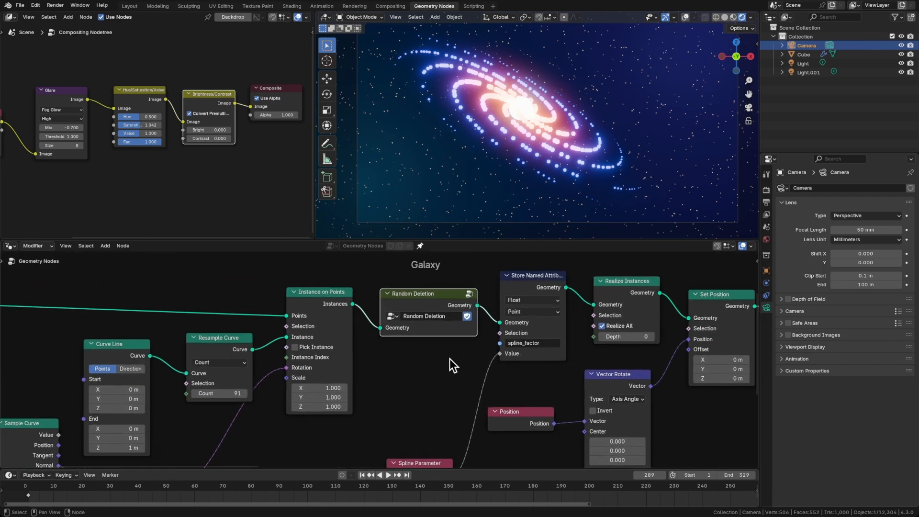
Inside the Random Deletion group, insert an Add math node between the For Each Element index and the Random Value seed
drag(335, 298, 335, 296)
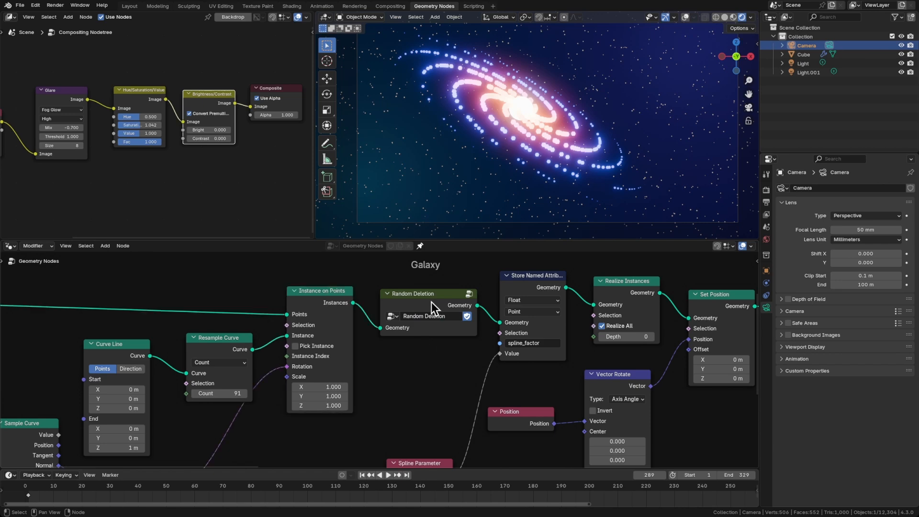
click(432, 303)
key(Tab)
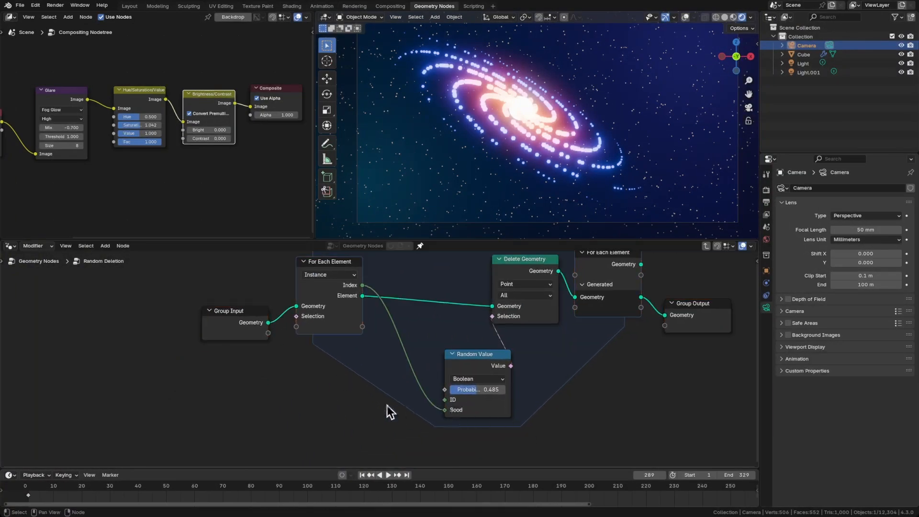
key(shift+a)
text(math)
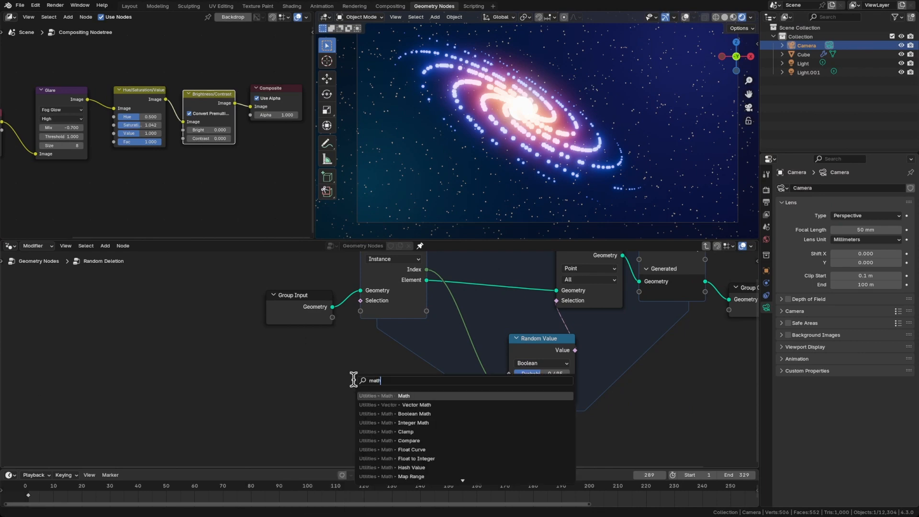
key(Return)
click(405, 361)
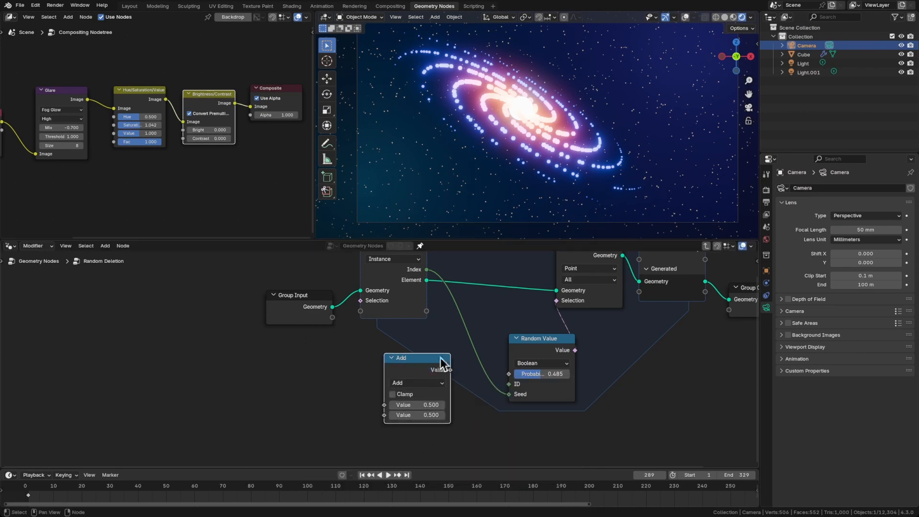
drag(426, 270, 383, 404)
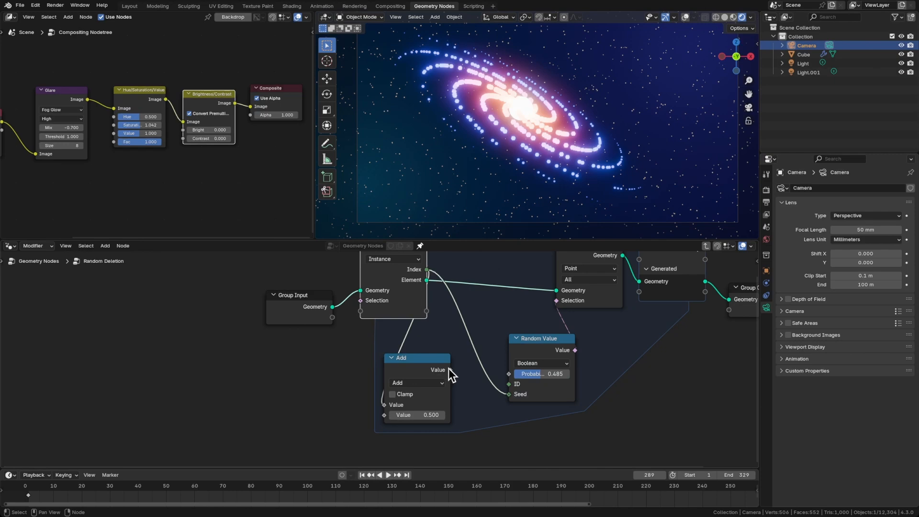
drag(450, 371, 509, 394)
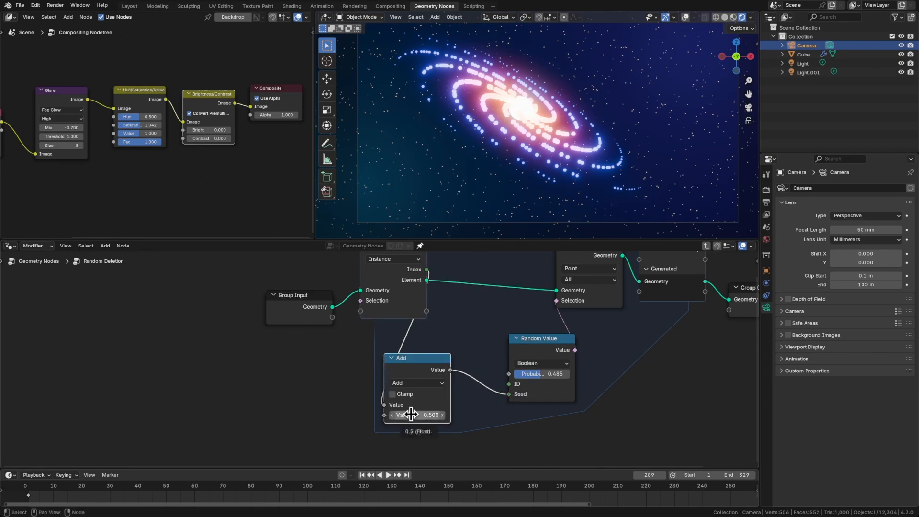
Expose the Add node's second value as an integer group input named Seed and return to the main node tree
drag(332, 317, 384, 415)
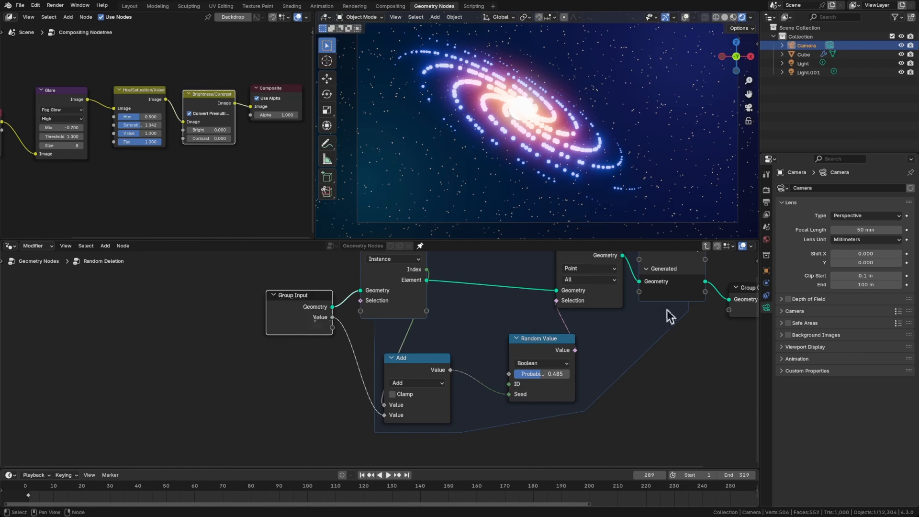
key(n)
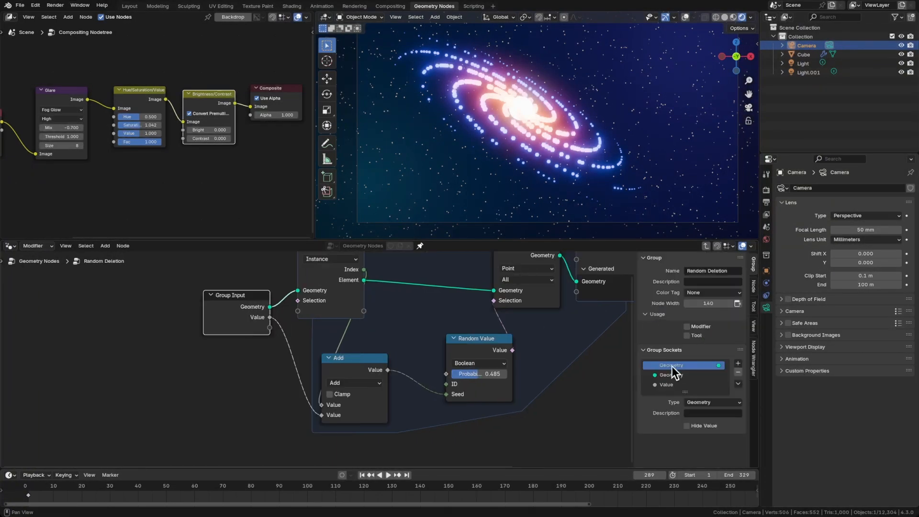
click(670, 385)
click(699, 401)
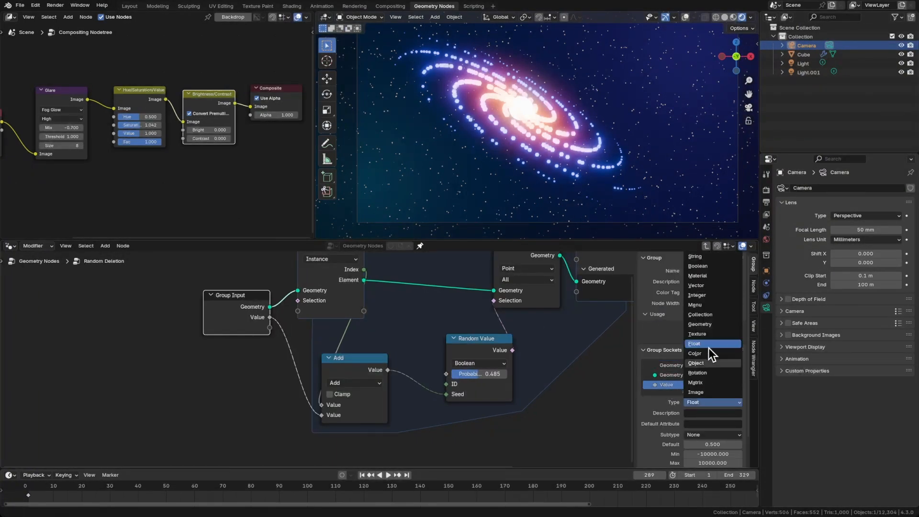
click(705, 295)
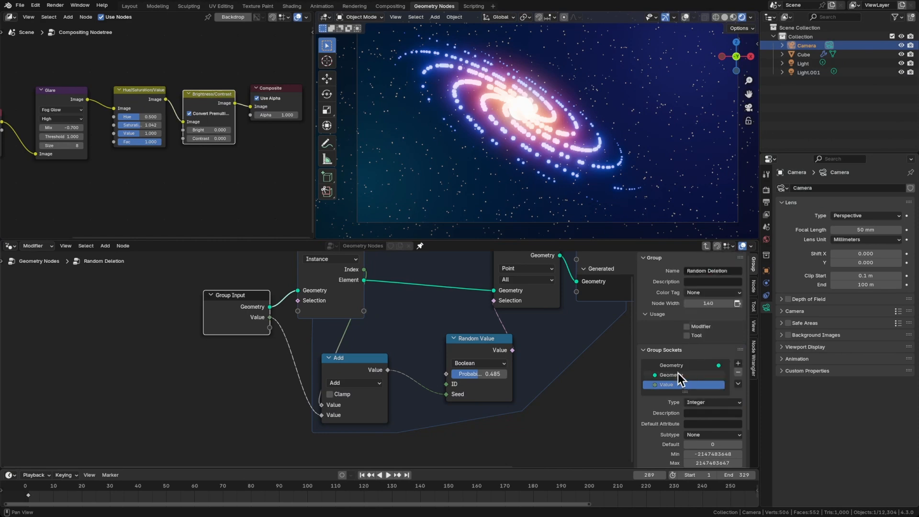
double_click(672, 385)
text(Seed)
key(Return)
key(Tab)
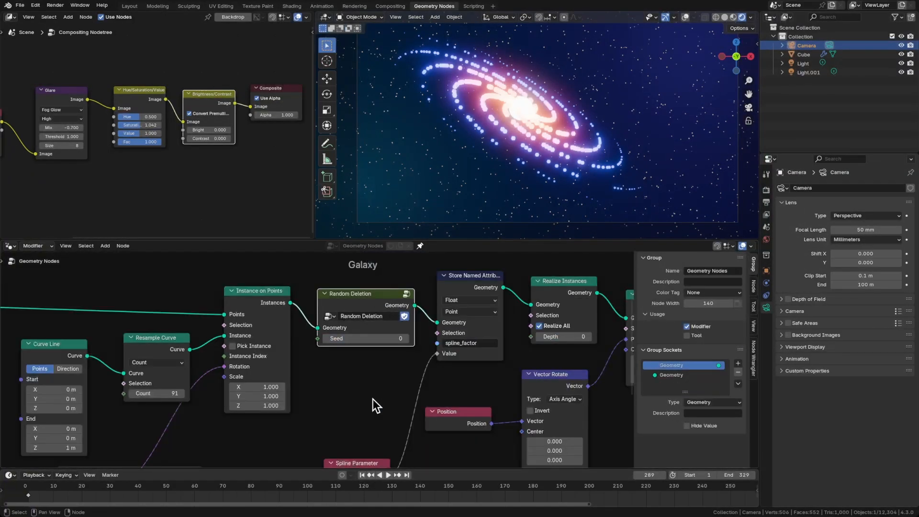
Raise the Random Deletion node's Seed to 7
click(406, 339)
click(406, 338)
click(406, 339)
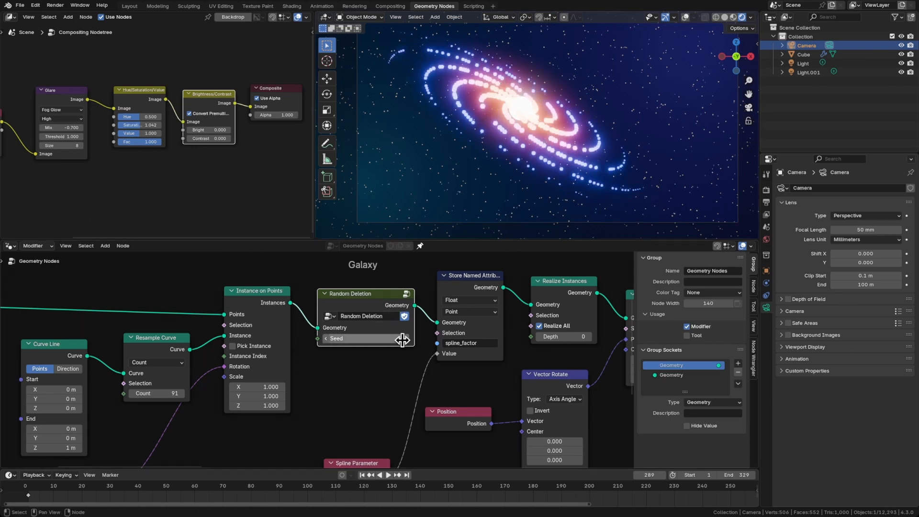
click(406, 339)
click(406, 339)
click(406, 339)
click(406, 339)
Find the Ico Sphere node in the Galaxy frame and set its subdivisions to 3
middle_drag(319, 378, 406, 364)
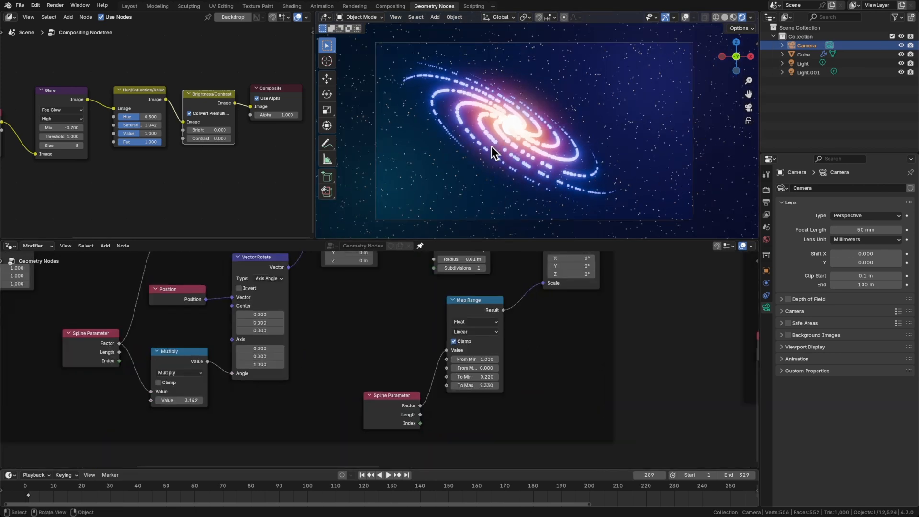
scroll(491, 146, up, 6)
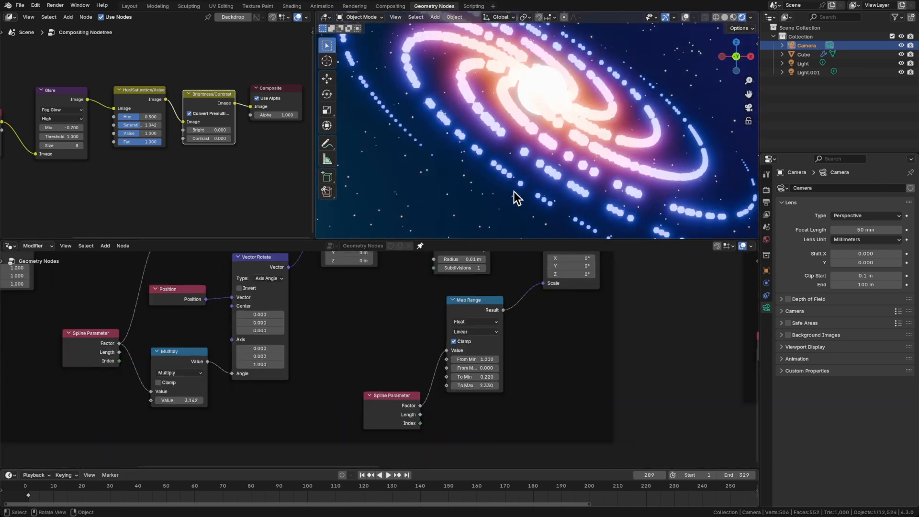
scroll(479, 388, down, 6)
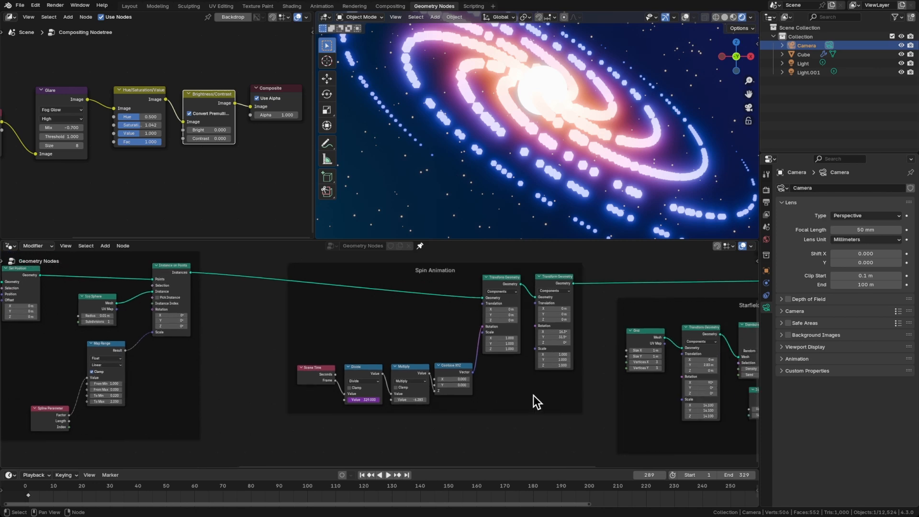
key(ctrl+f)
text(ico)
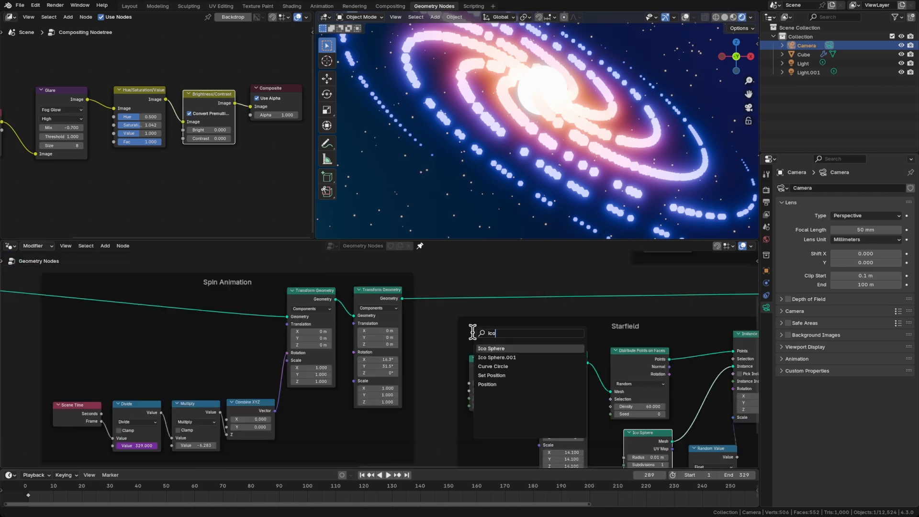
key(Return)
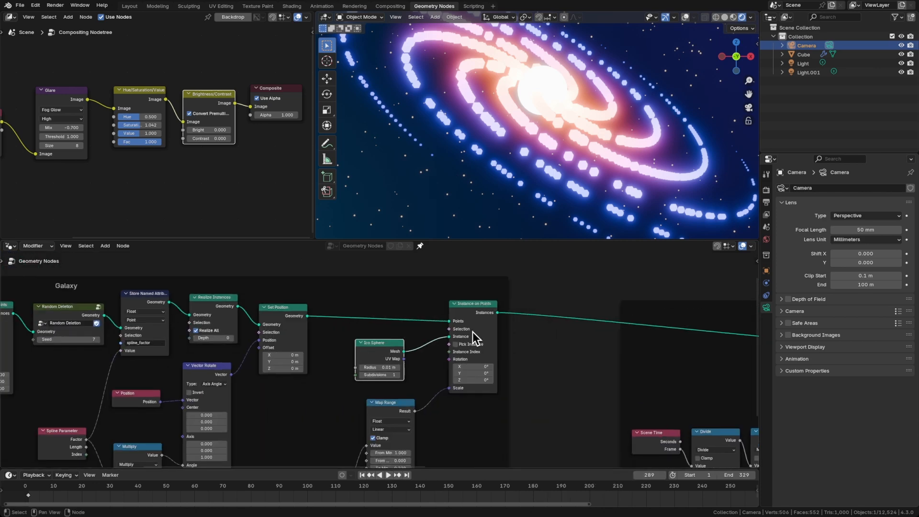
click(397, 374)
click(398, 374)
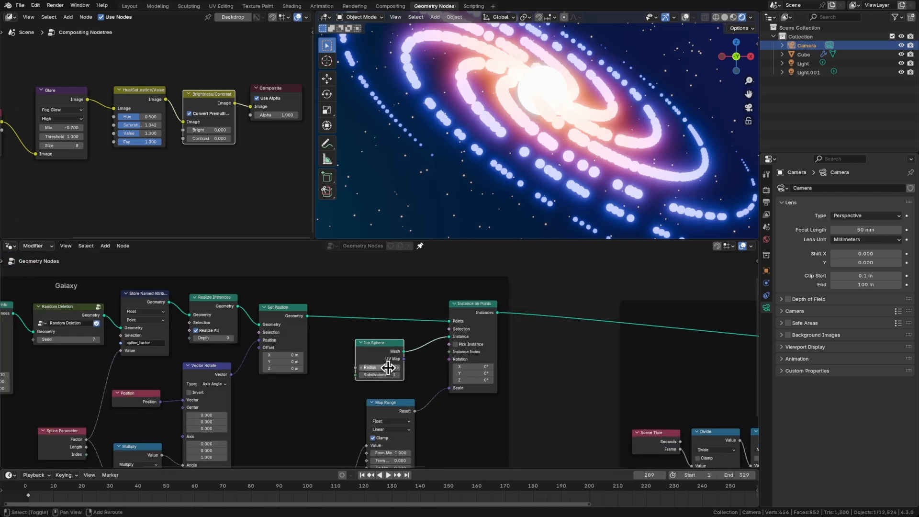
Try a radius of 0.005 m on the Galaxy frame's Ico Sphere, settle on about 0.01 m, and save the file
click(388, 367)
text(.005)
key(Return)
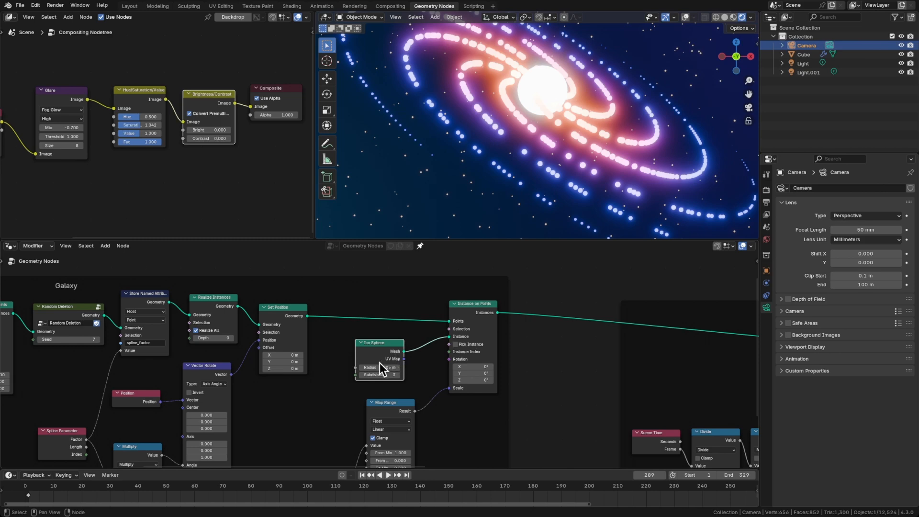
drag(379, 366, 518, 357)
scroll(541, 179, down, 5)
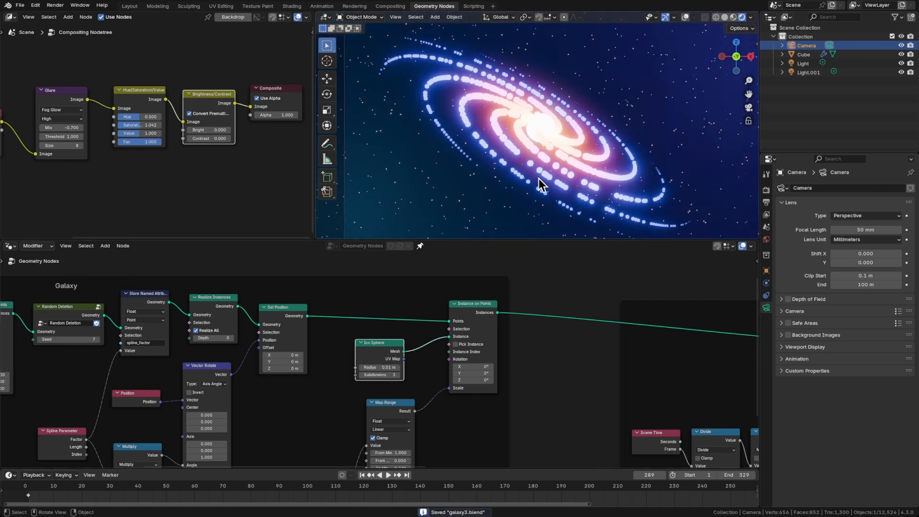
scroll(519, 182, up, 4)
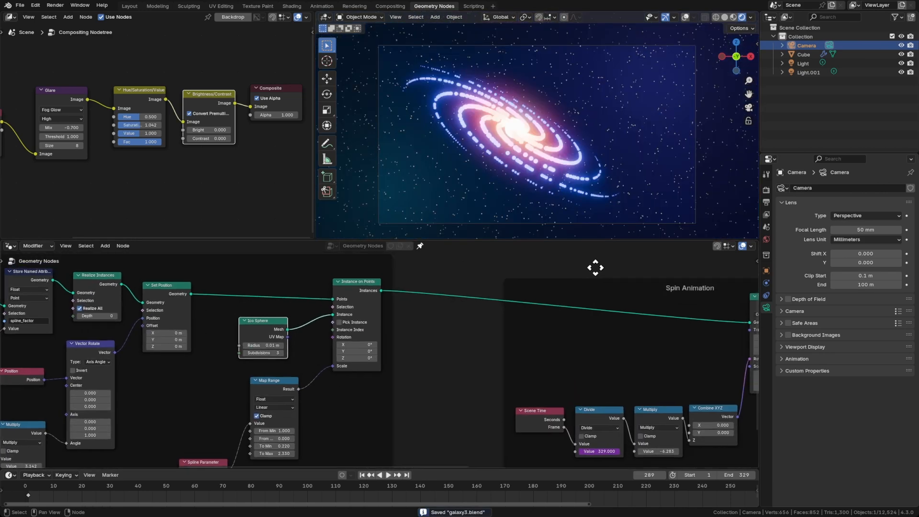
Play the spin animation and set the scene's end frame to 700
middle_drag(596, 267, 589, 264)
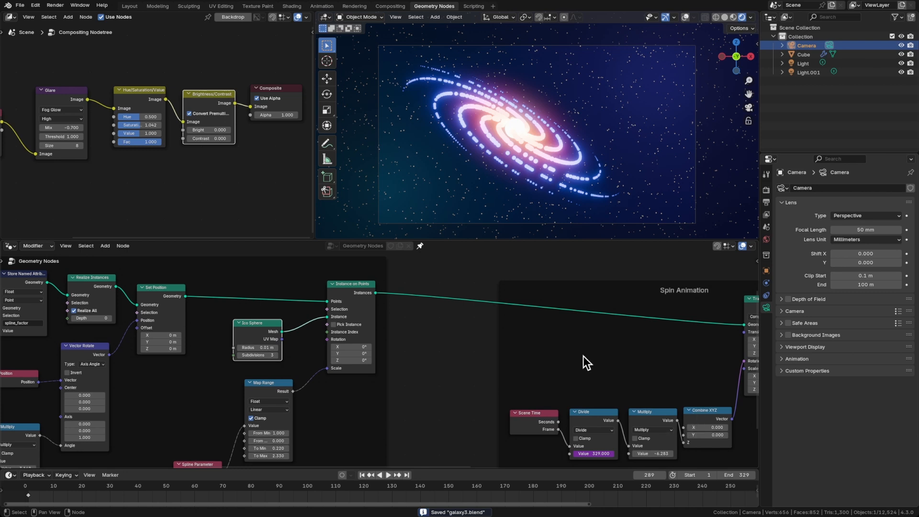
key(space)
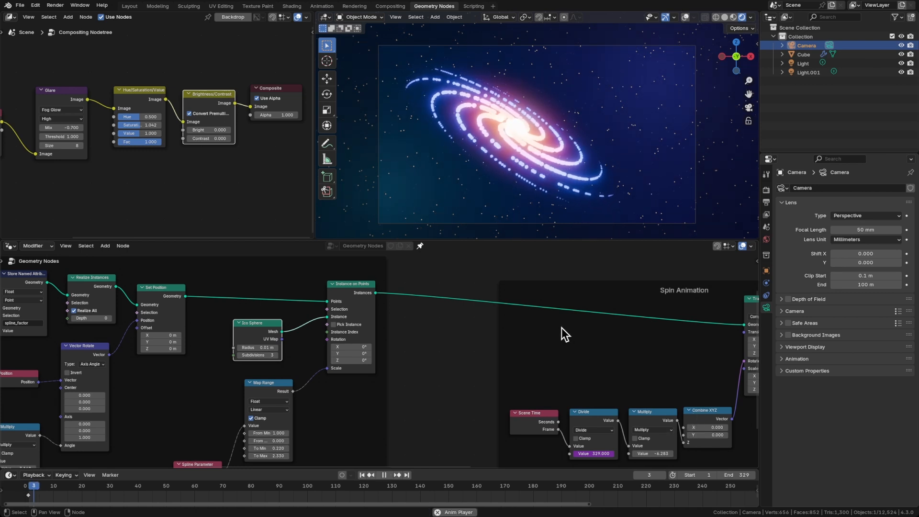
drag(740, 476, 896, 475)
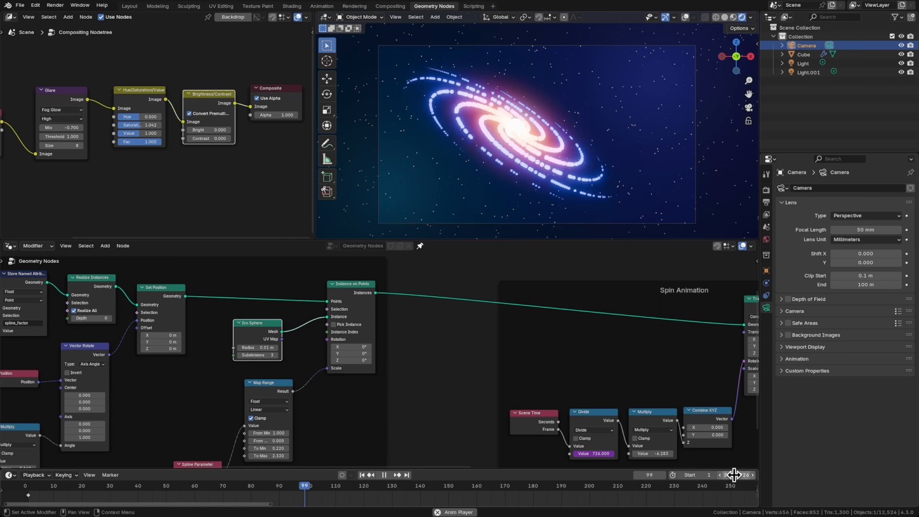
click(731, 475)
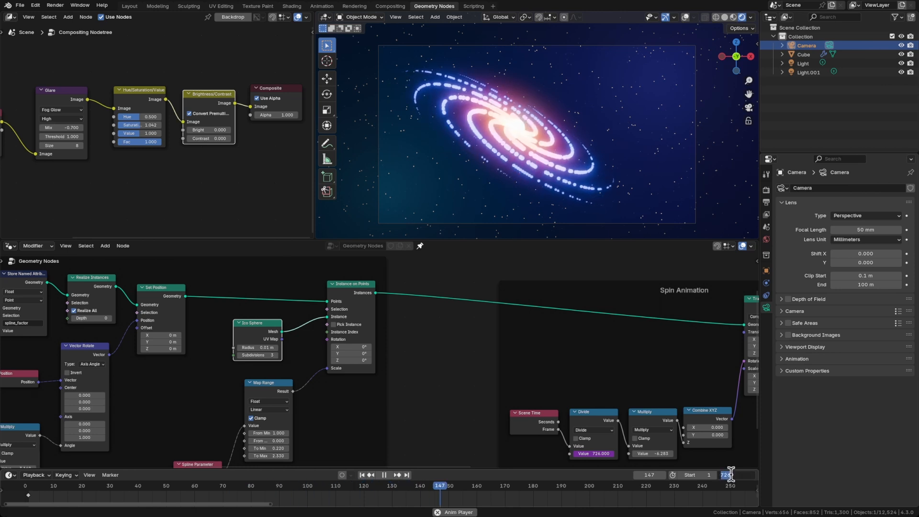
text(700)
key(Return)
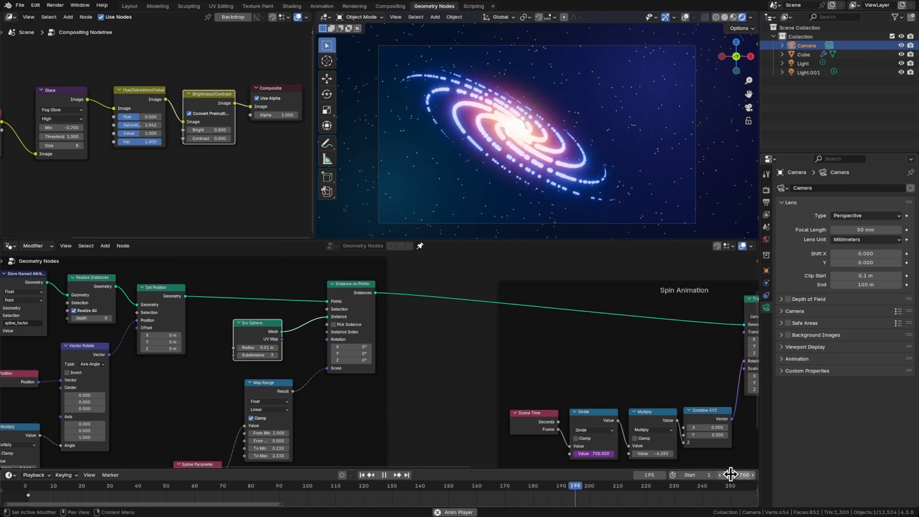
Set the output frame rate to 30 fps and save the file
click(766, 203)
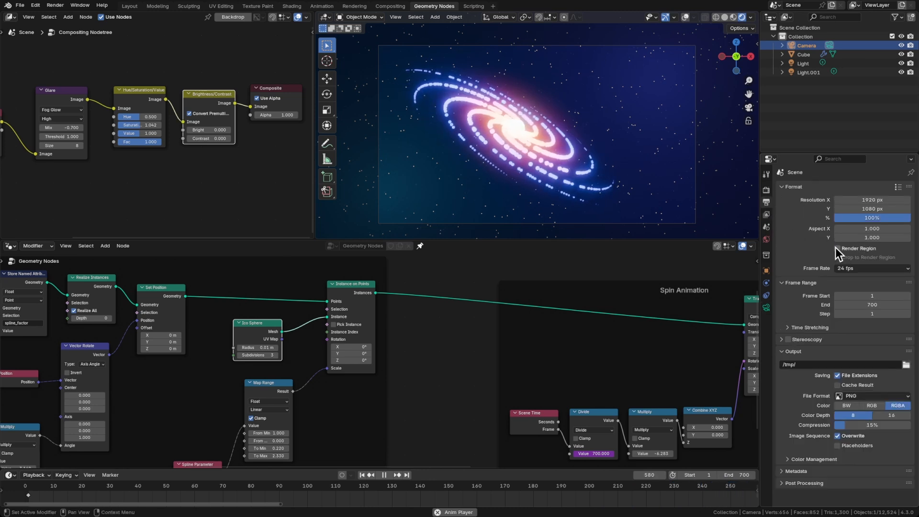
click(852, 268)
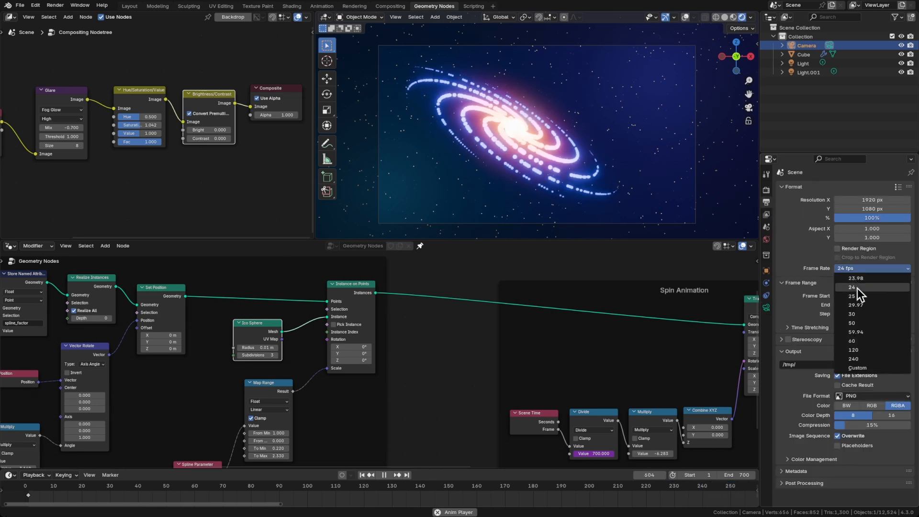
click(860, 314)
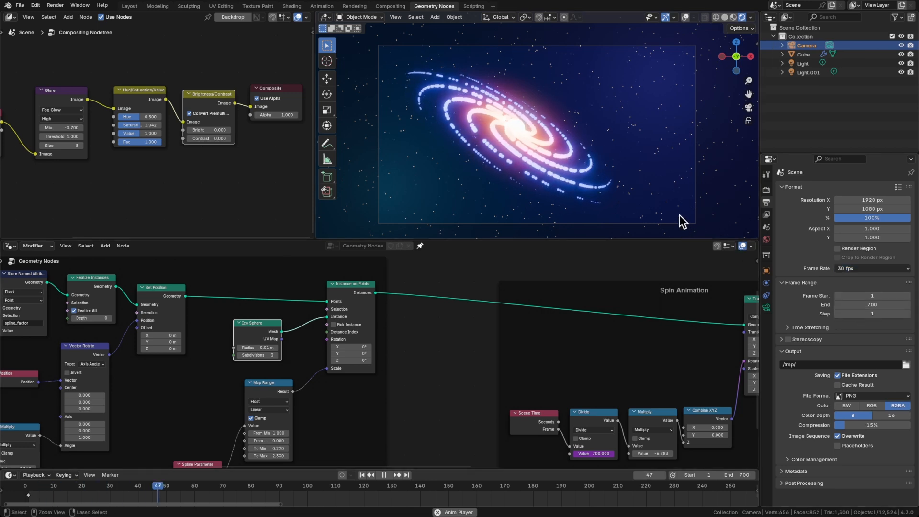
key(ctrl+s)
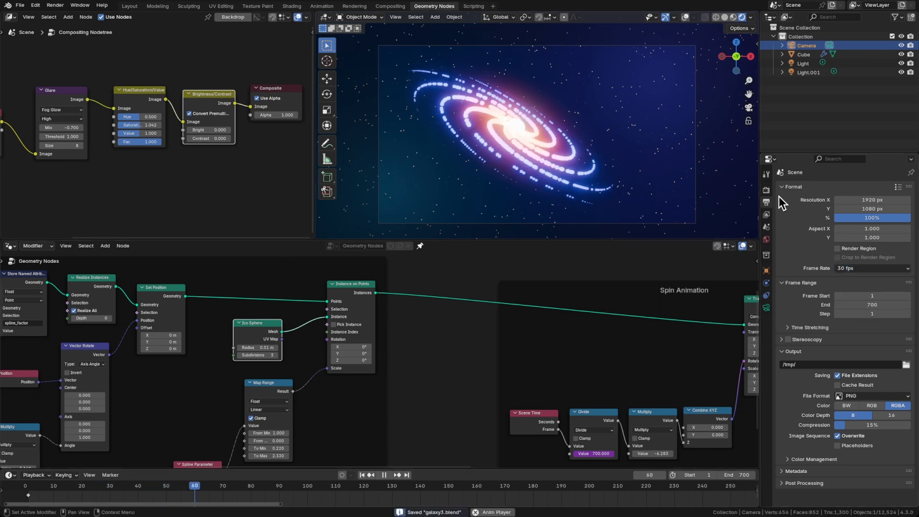
Set the output format to FFmpeg Video with Perceptually Lossless quality and stop the animation playback at the start frame
click(865, 395)
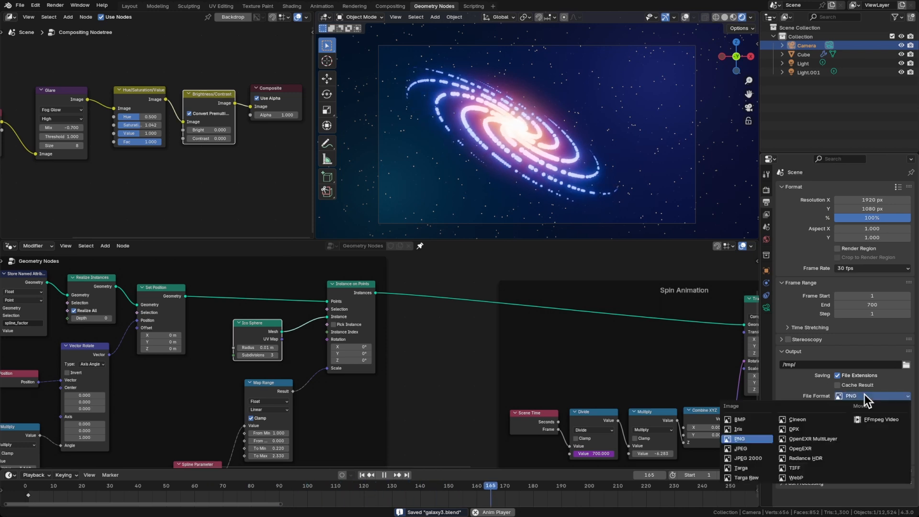
click(871, 419)
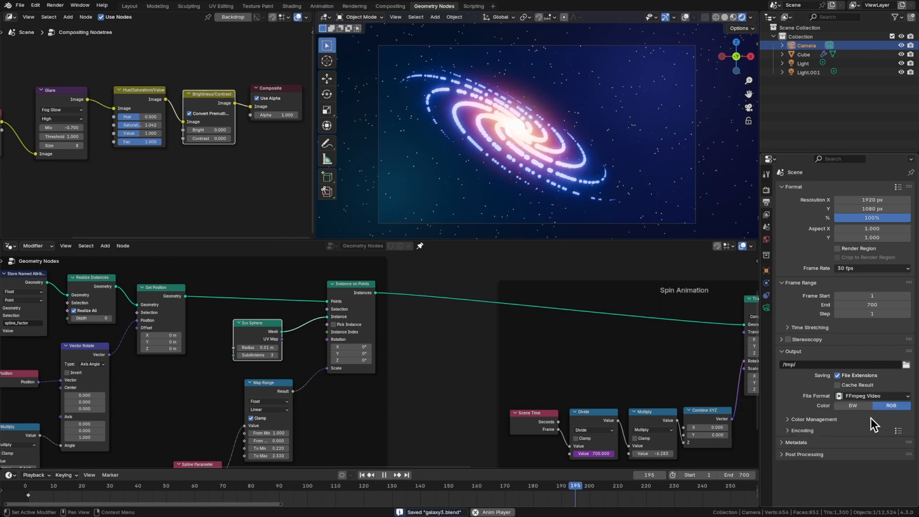
click(817, 431)
scroll(838, 421, down, 3)
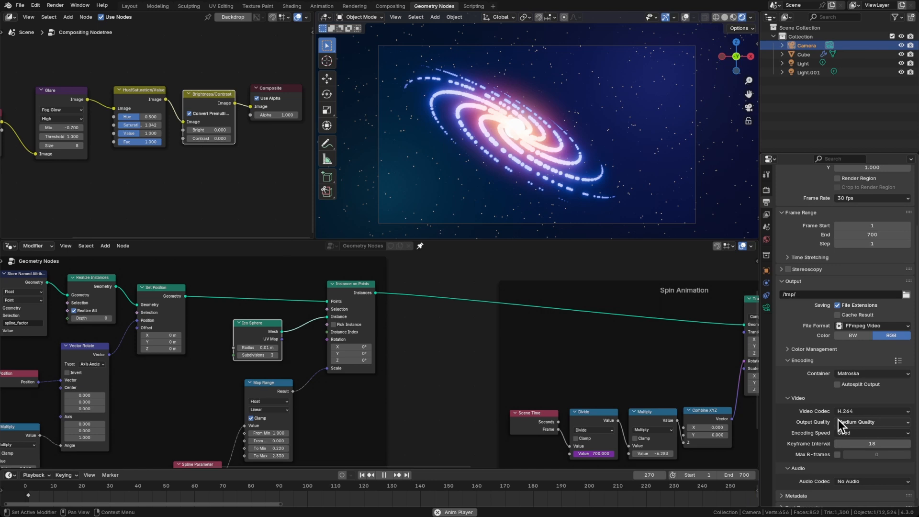
click(854, 373)
click(854, 373)
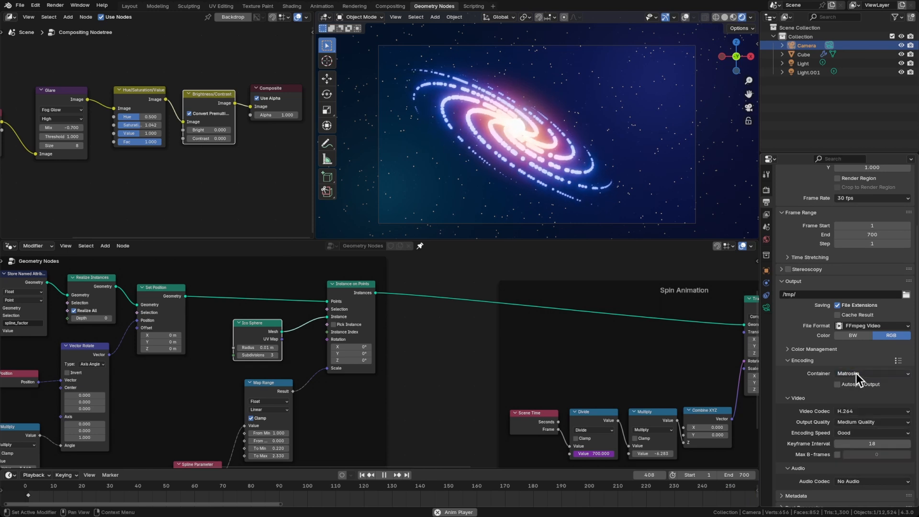
scroll(812, 386, down, 1)
click(854, 416)
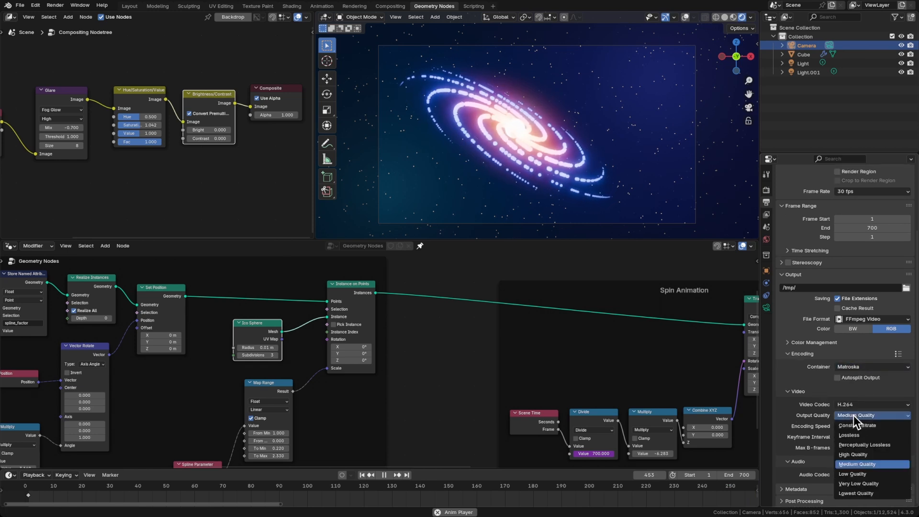
click(857, 444)
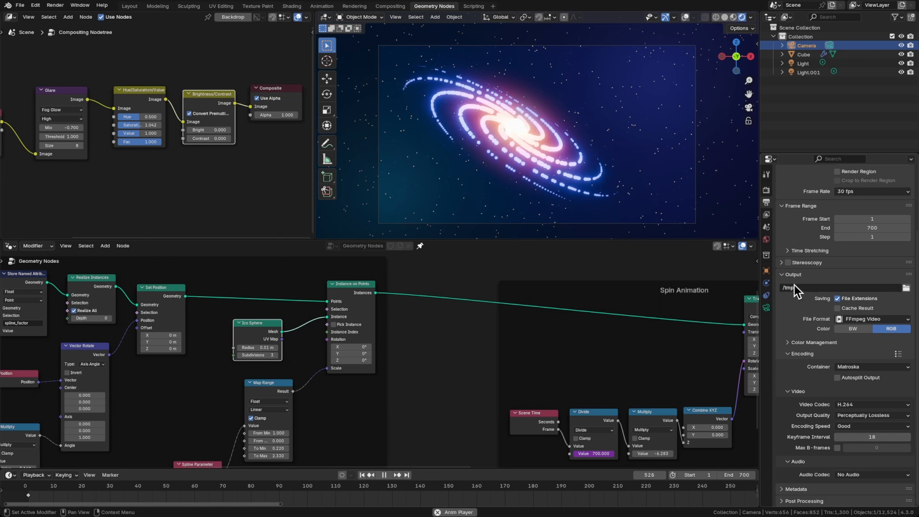
scroll(809, 307, up, 4)
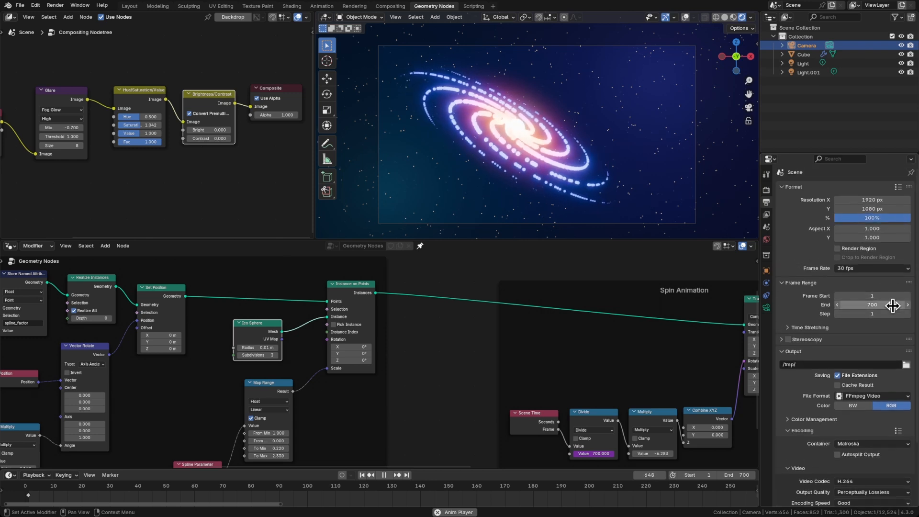
key(Escape)
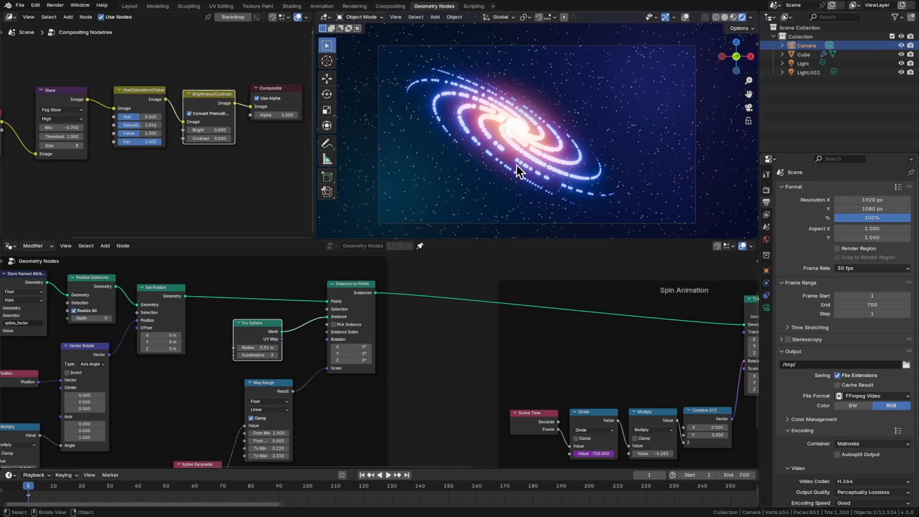